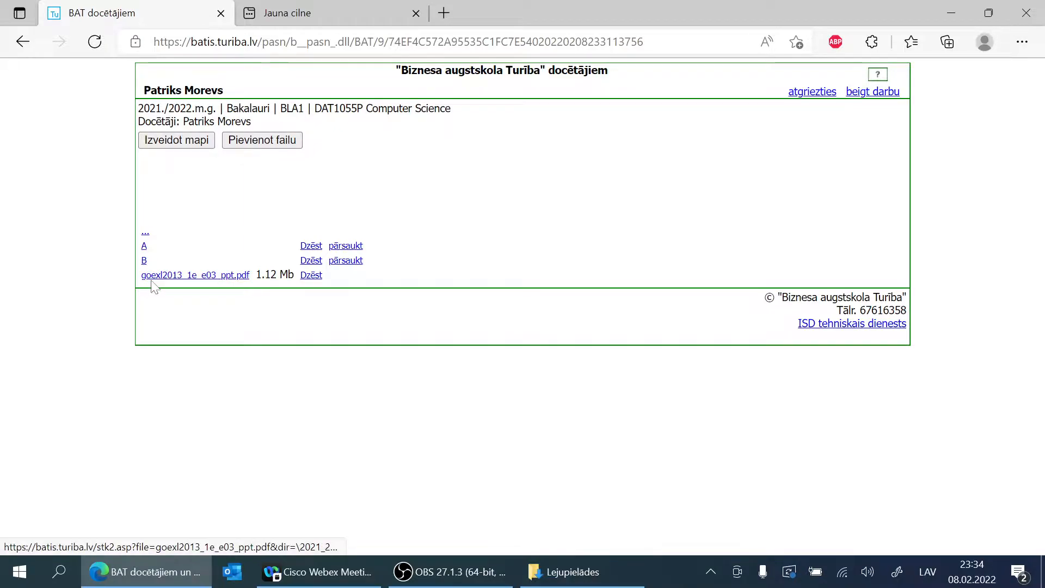
Step: Download goexl2013_1e_e03_ppt.pdf from the course page and save it in the Downloads folder
click(193, 277)
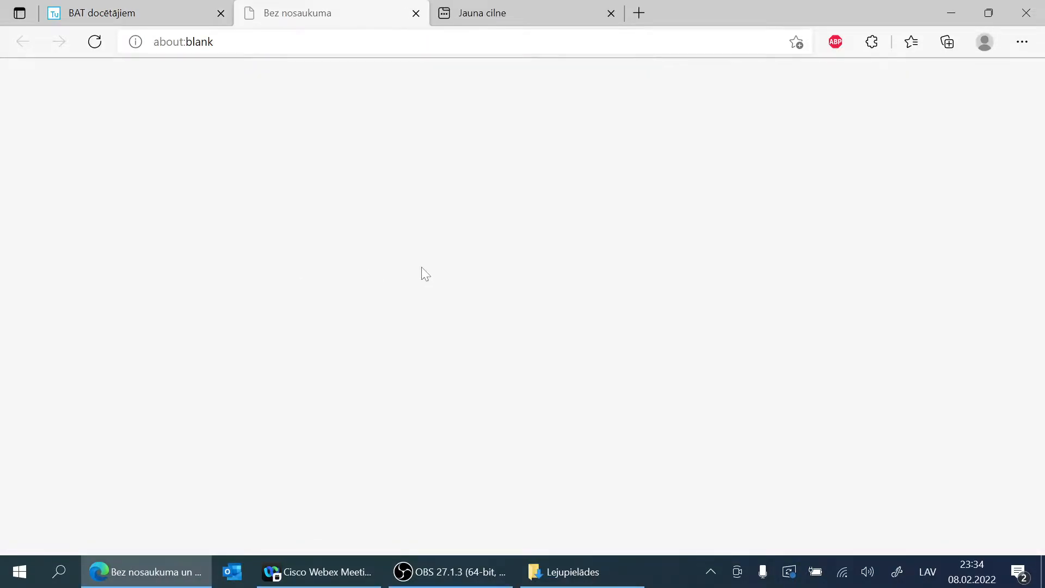
click(835, 128)
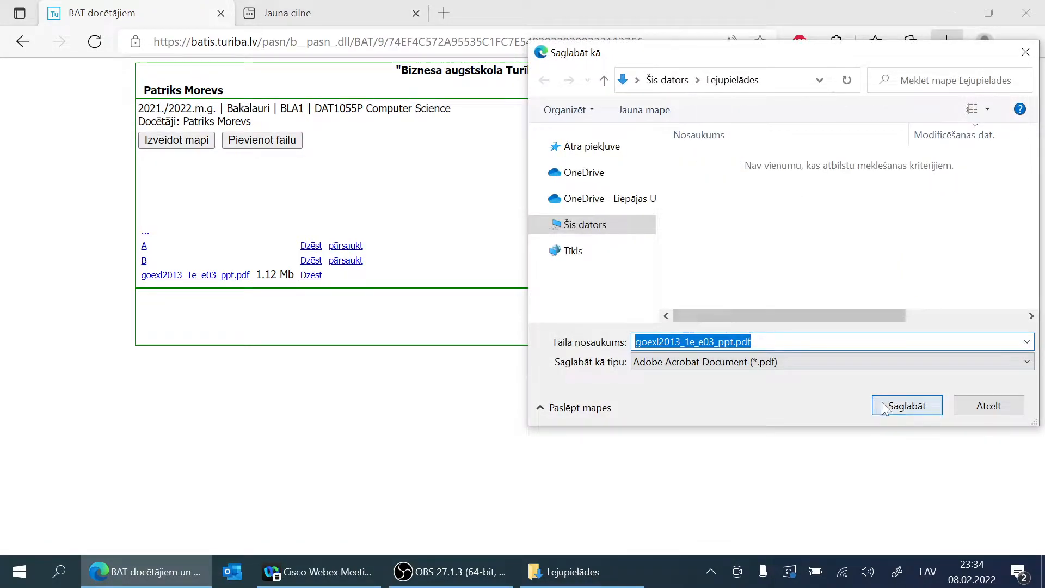
click(907, 406)
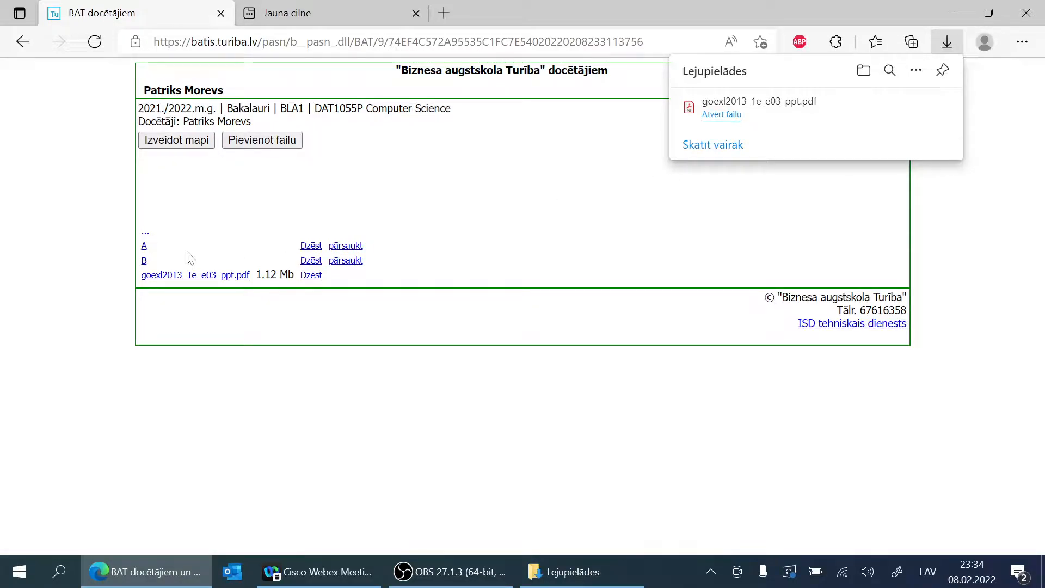
Step: Look into course folder B, return, and save goexl2013_e03A_script.docx from folder A in the Downloads folder
click(144, 261)
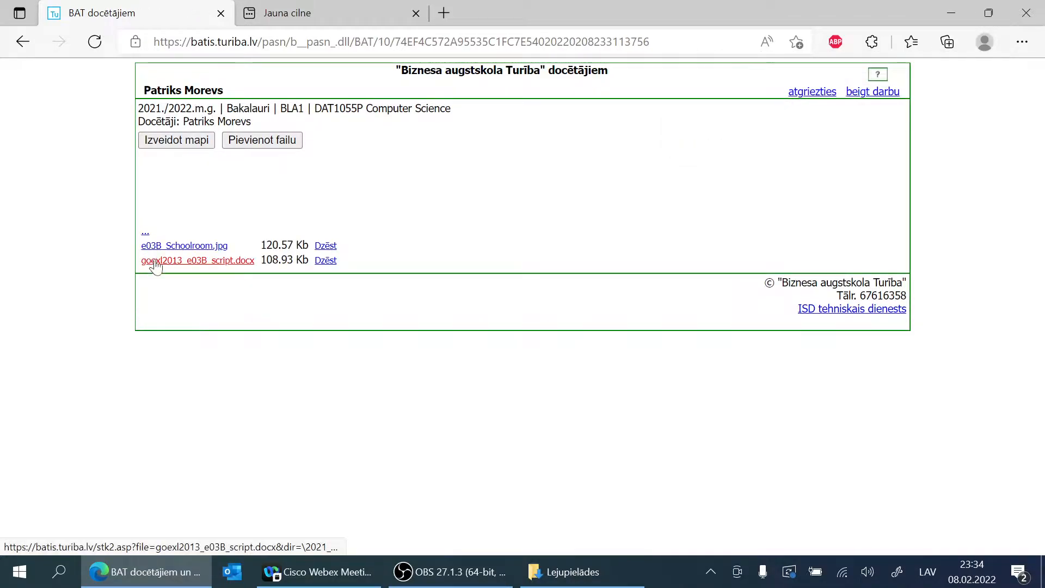
click(146, 234)
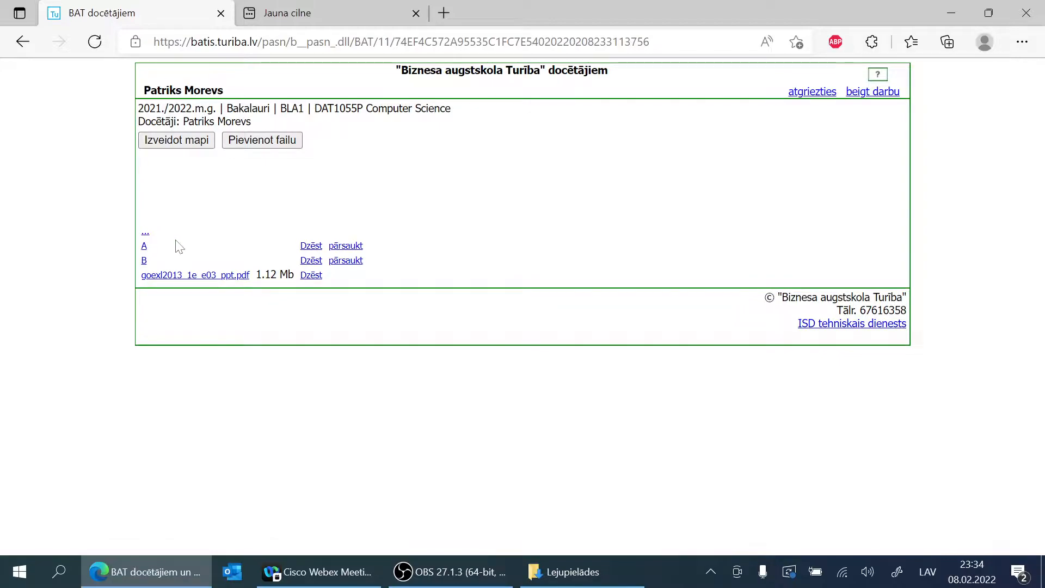
click(144, 247)
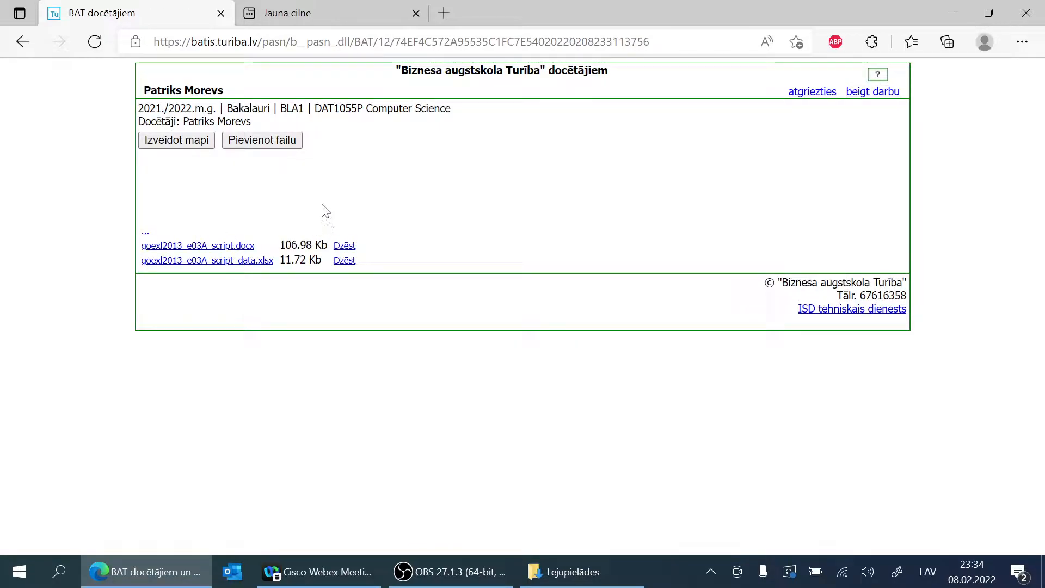
click(215, 245)
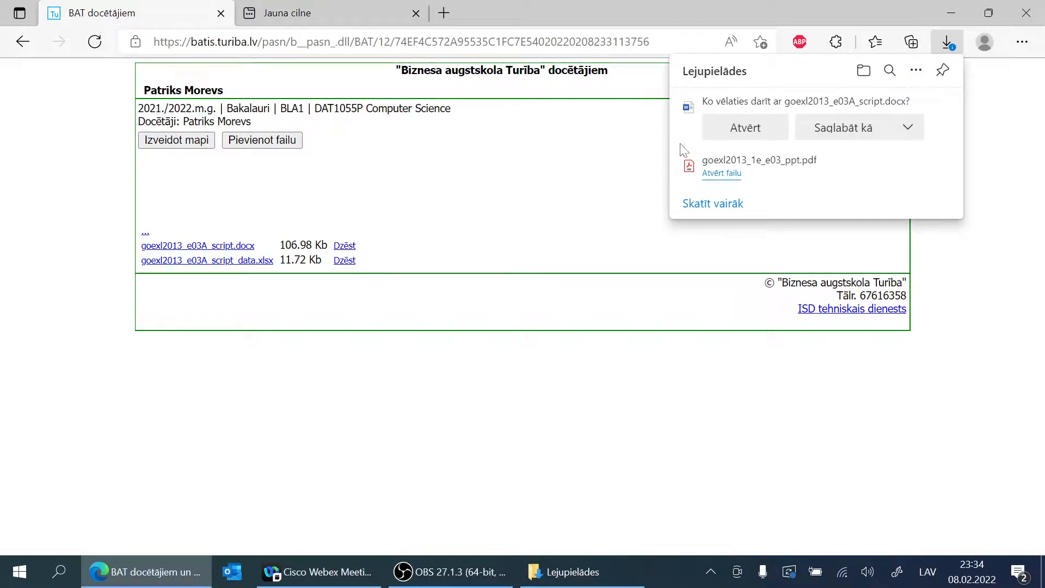
click(826, 136)
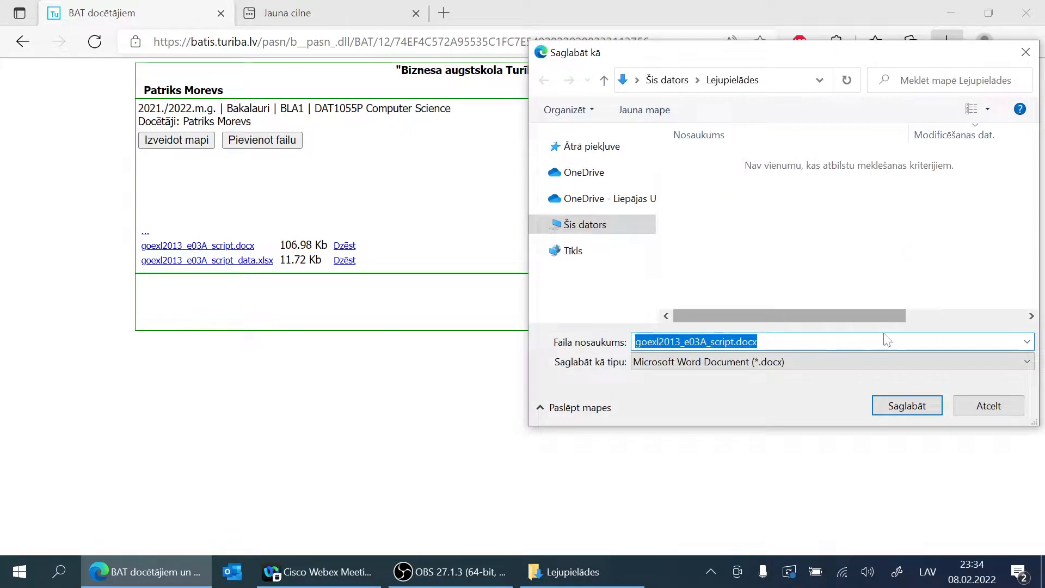
click(908, 405)
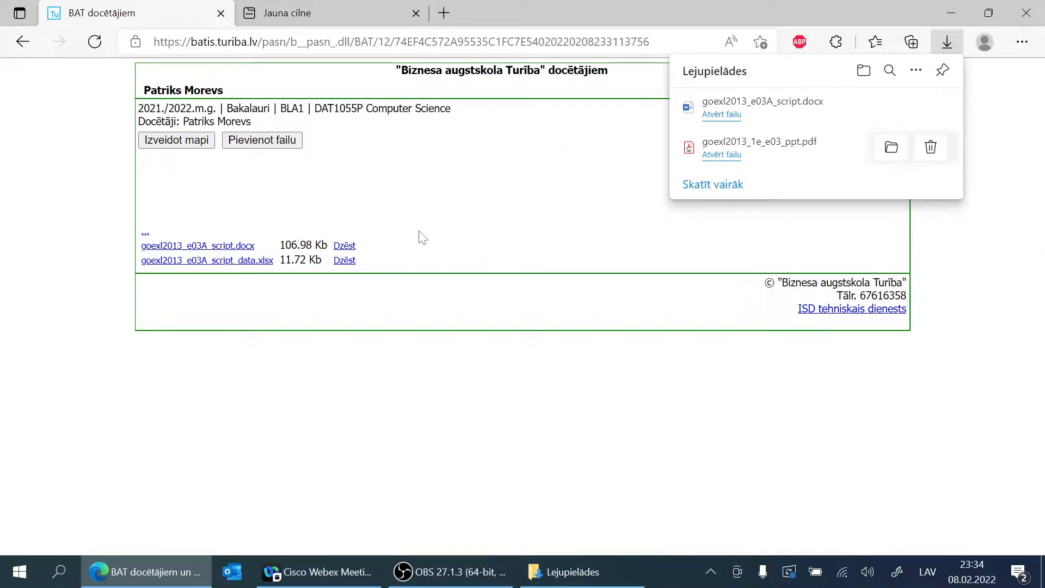
Step: Download goexl2013_e03A_script_data.xlsx from course folder A and save it in the Downloads folder
click(214, 262)
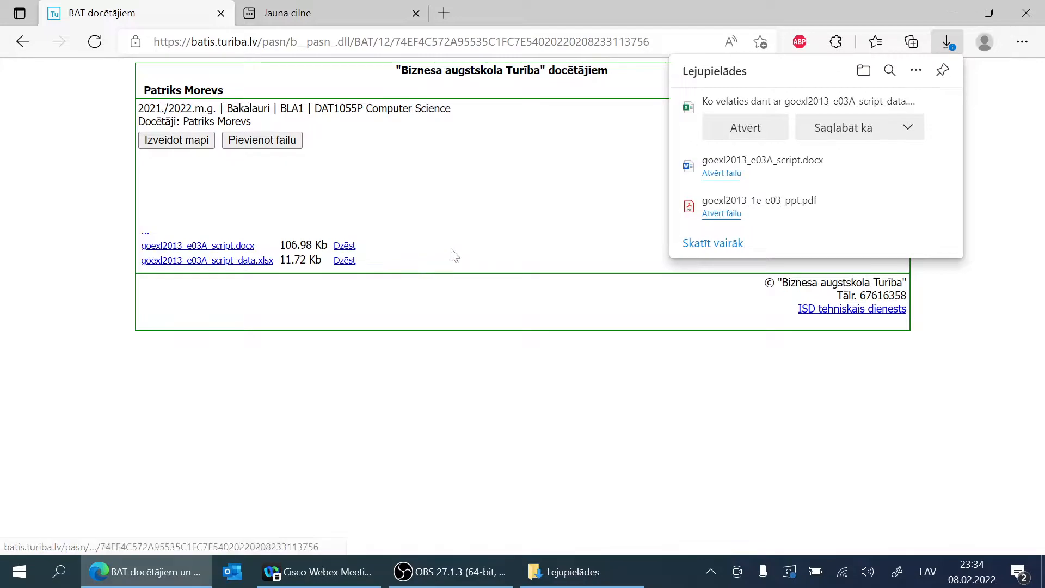
click(825, 126)
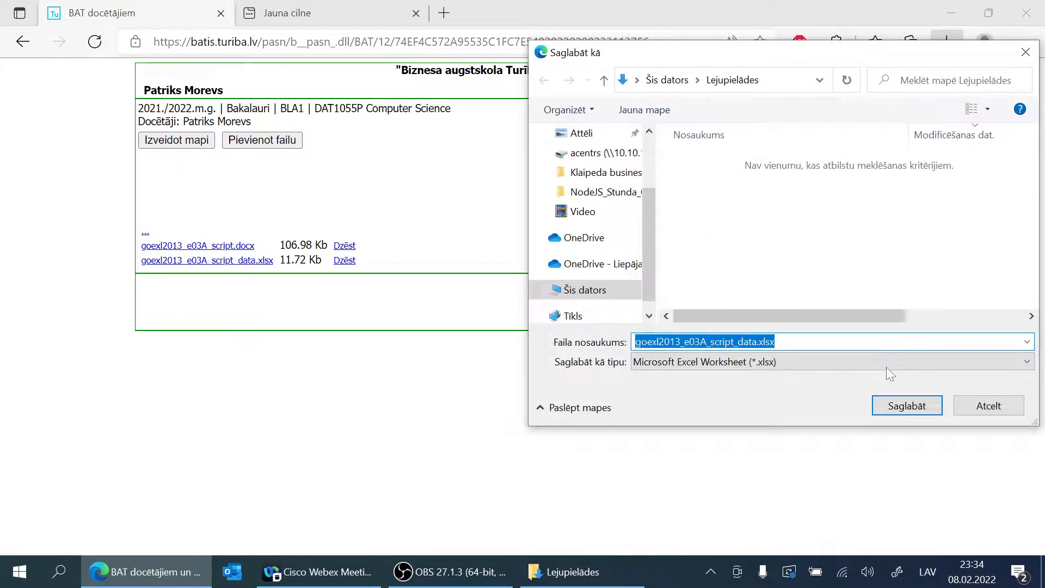
click(907, 407)
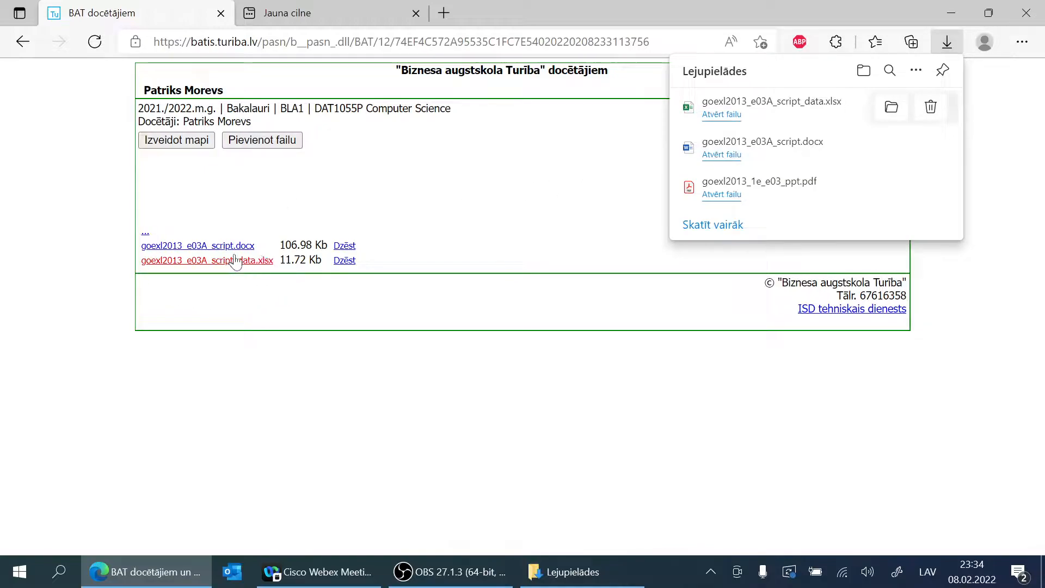
Step: Open goexl2013_1e_e03_ppt.pdf from the Downloads folder in Adobe Acrobat Reader, skim its slides on charts and what-if analysis, and close it
mouse_move(806, 99)
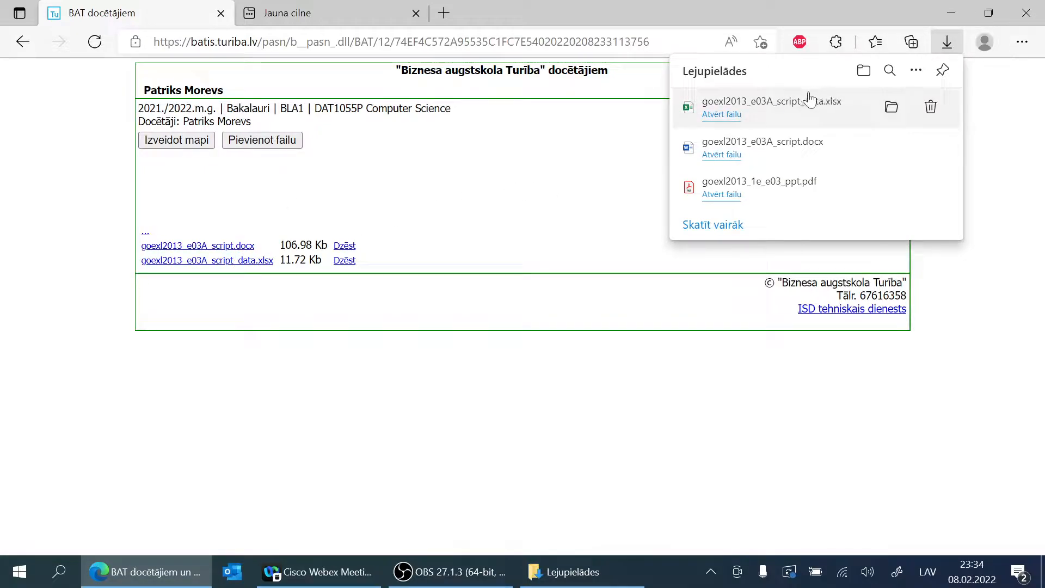
click(892, 109)
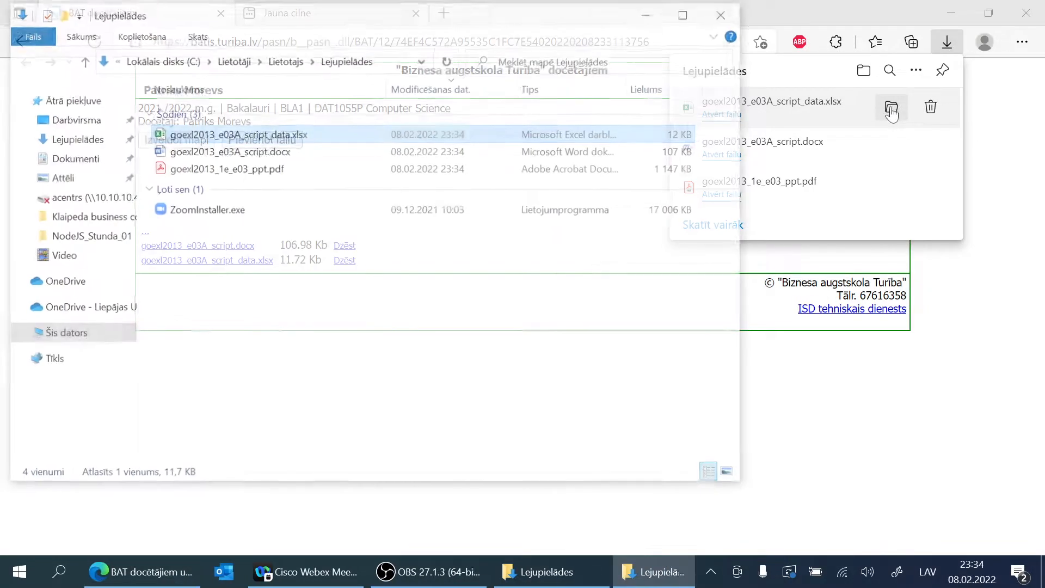
double_click(206, 170)
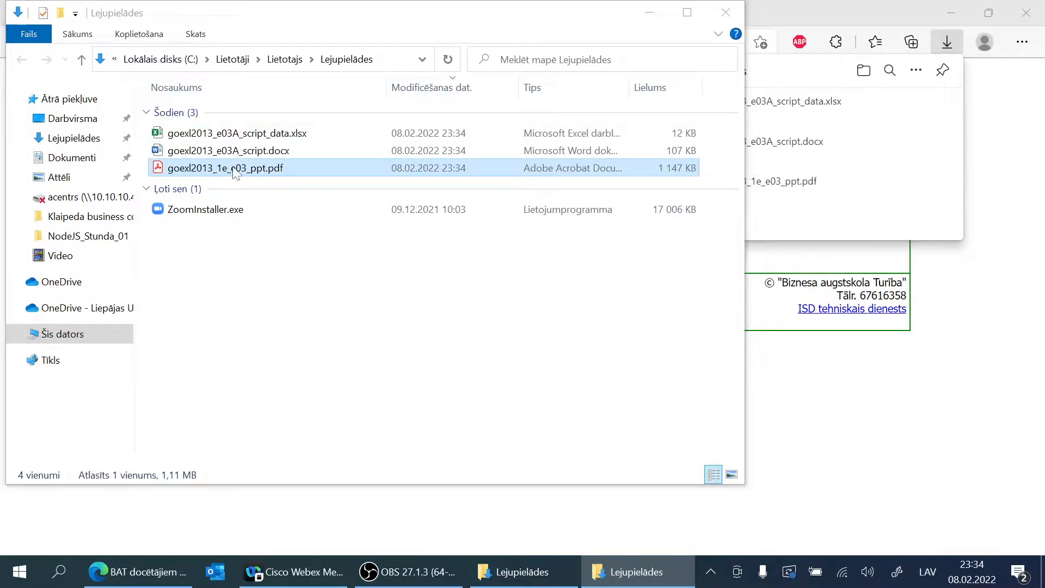
scroll(443, 248, down, 6)
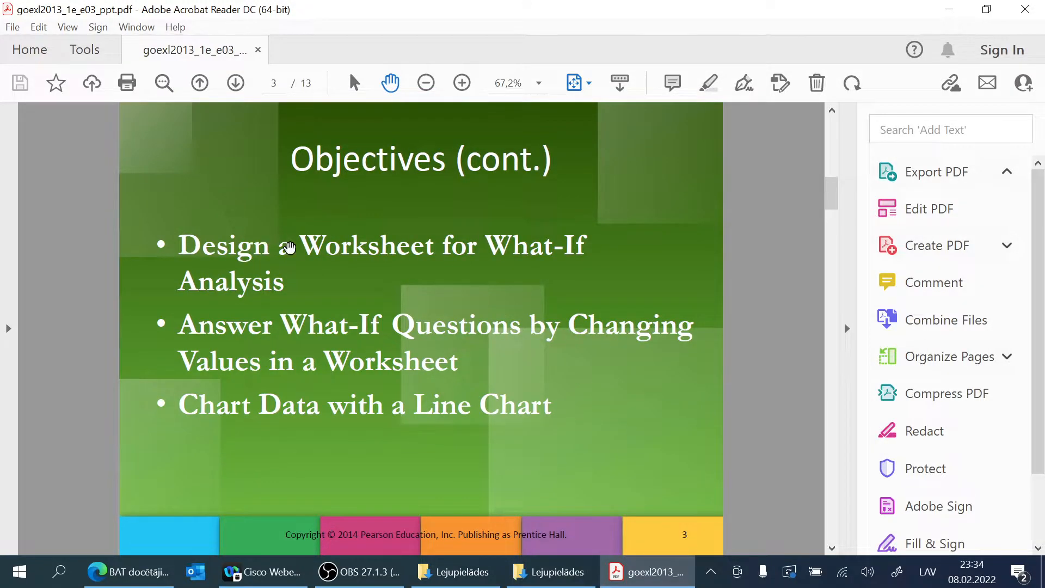
scroll(321, 247, down, 9)
scroll(353, 247, down, 12)
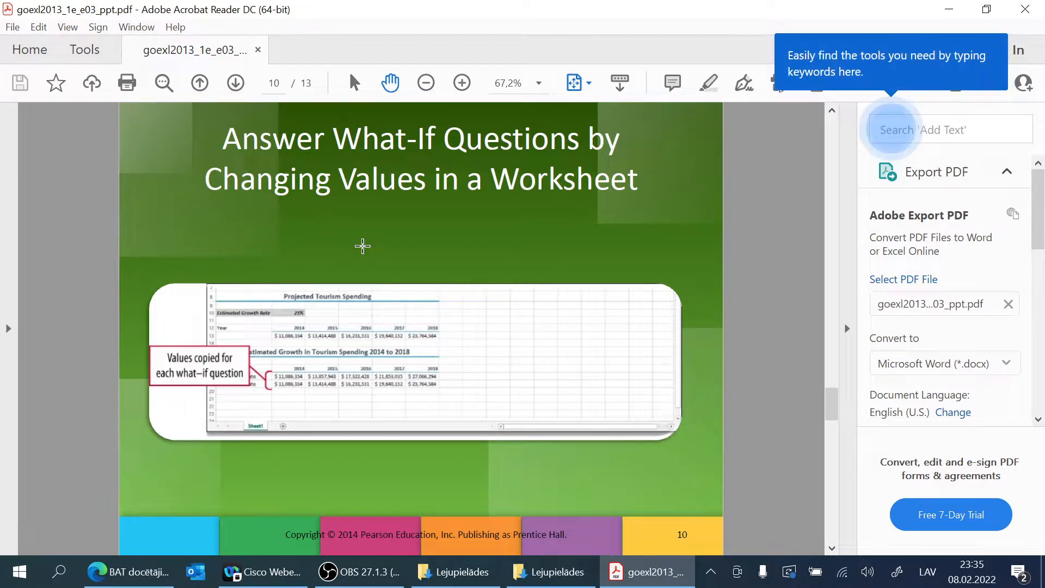
scroll(362, 247, down, 3)
scroll(363, 248, down, 6)
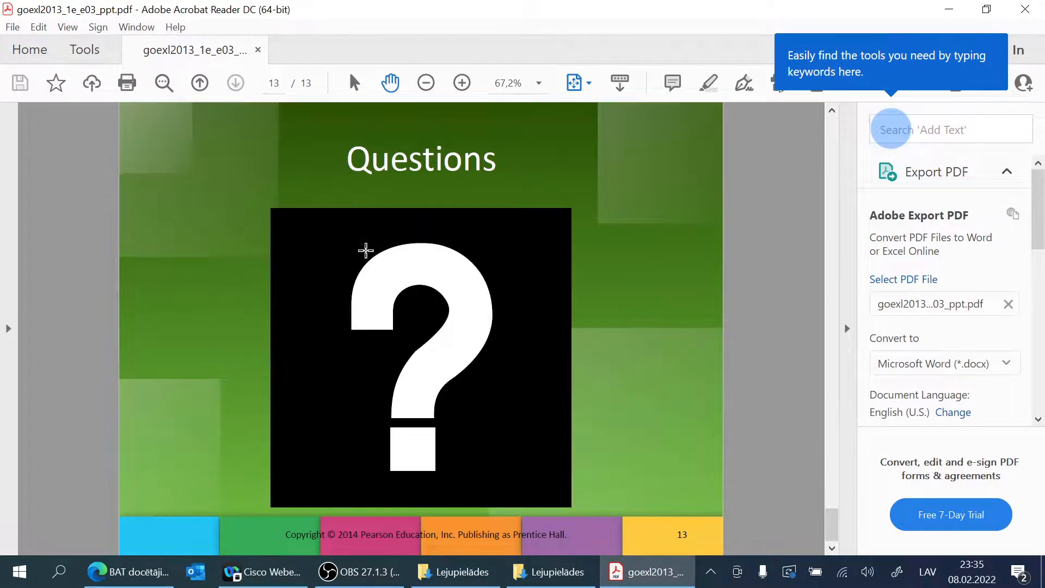
scroll(368, 248, up, 3)
scroll(368, 249, up, 20)
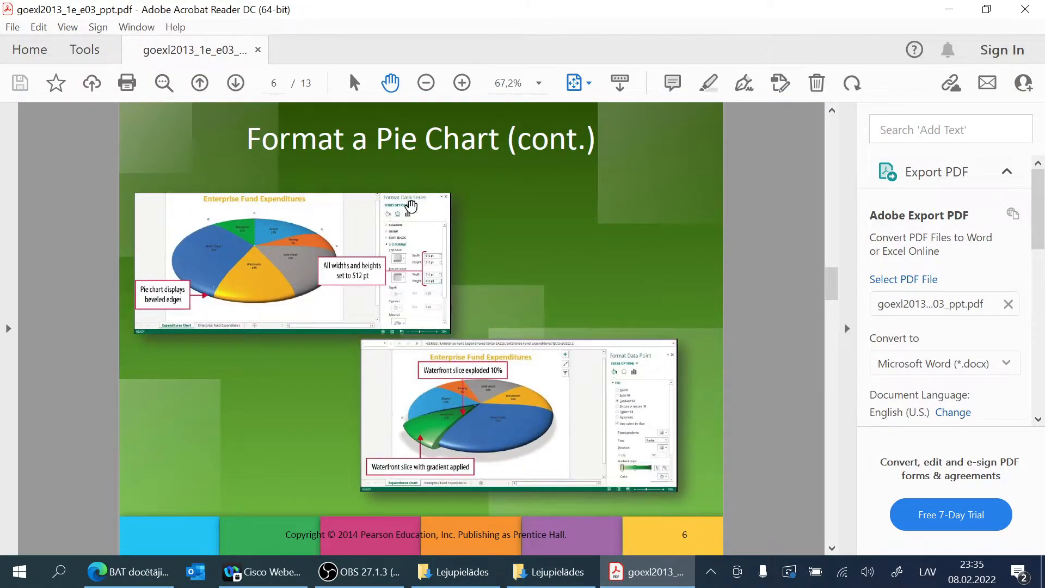
click(1024, 8)
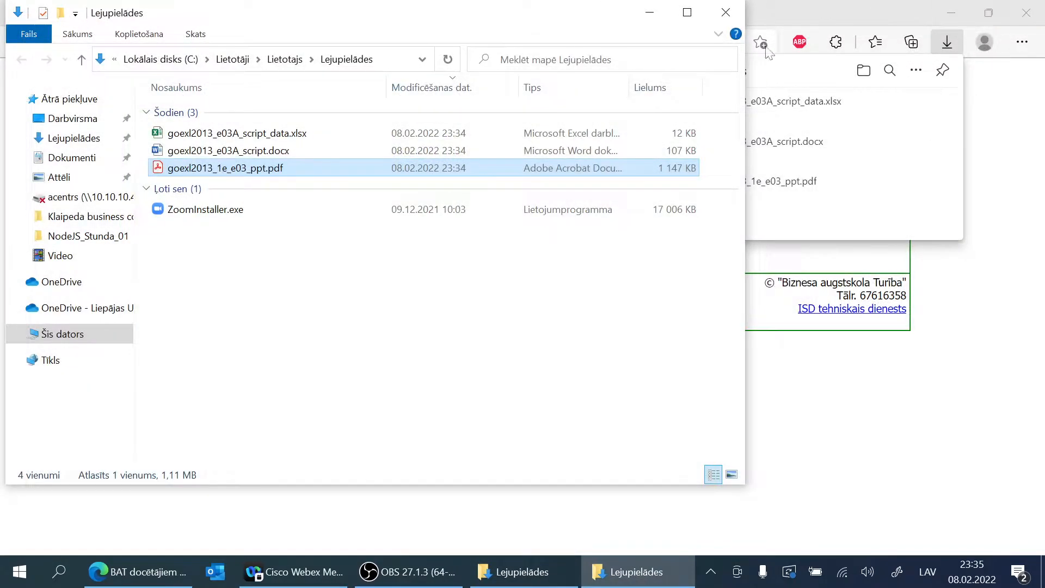
Step: Open goexl2013_e03A_script.docx in Word with editing enabled, review the Project 3A activity instructions, and close it
double_click(217, 153)
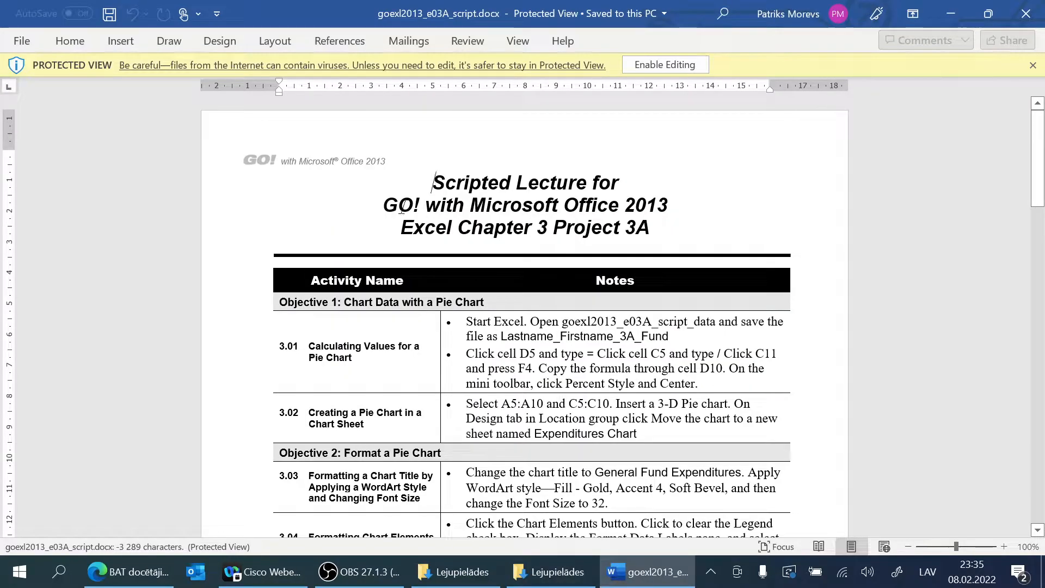
click(668, 64)
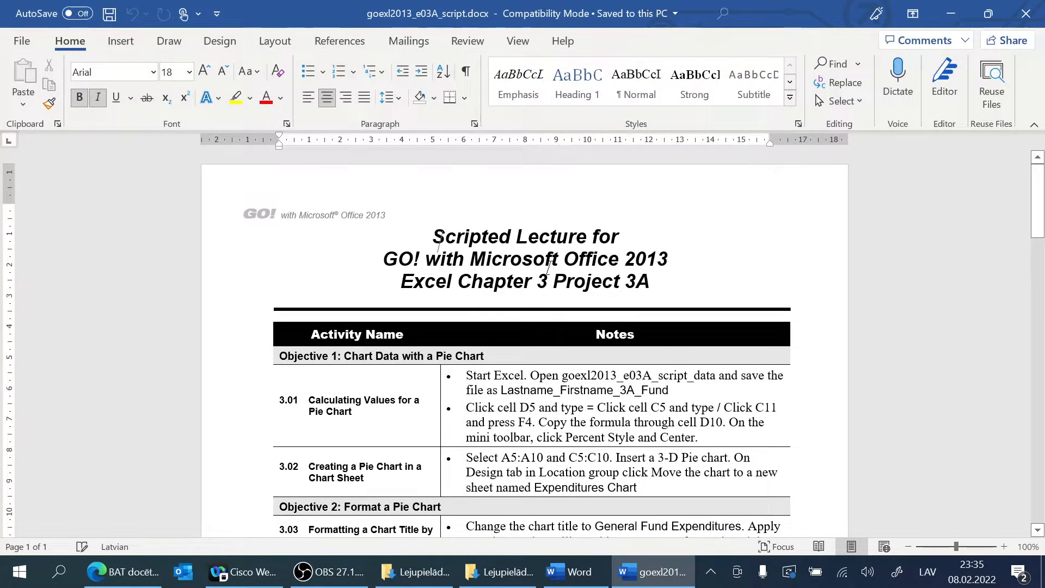
scroll(525, 343, down, 10)
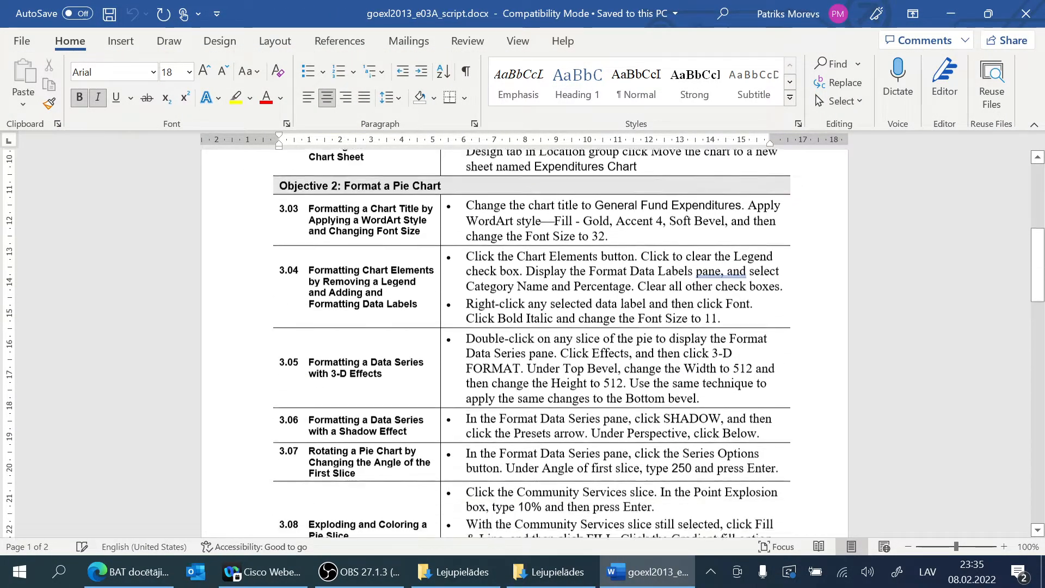
scroll(525, 343, down, 10)
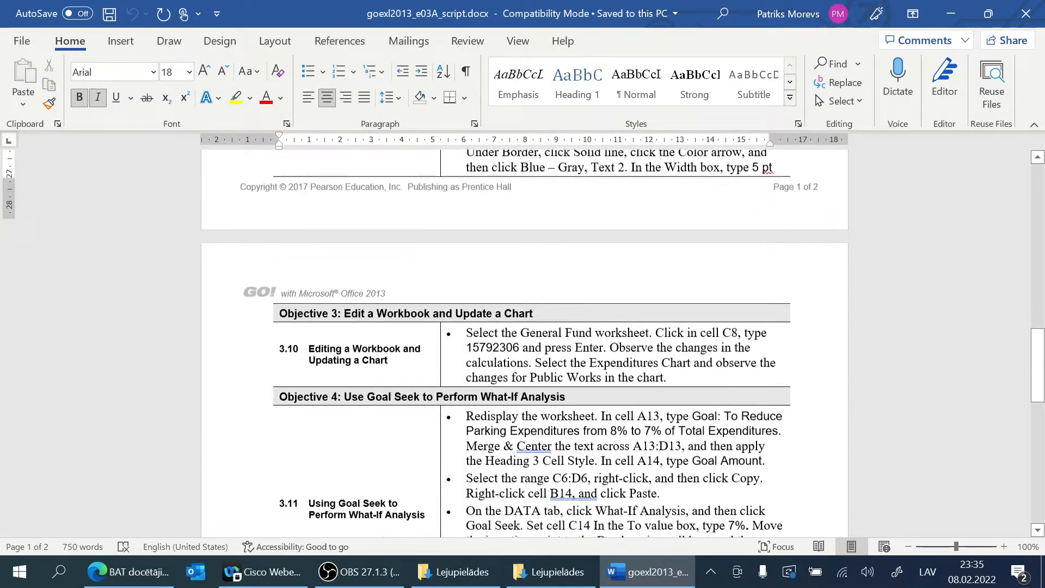
scroll(525, 343, down, 8)
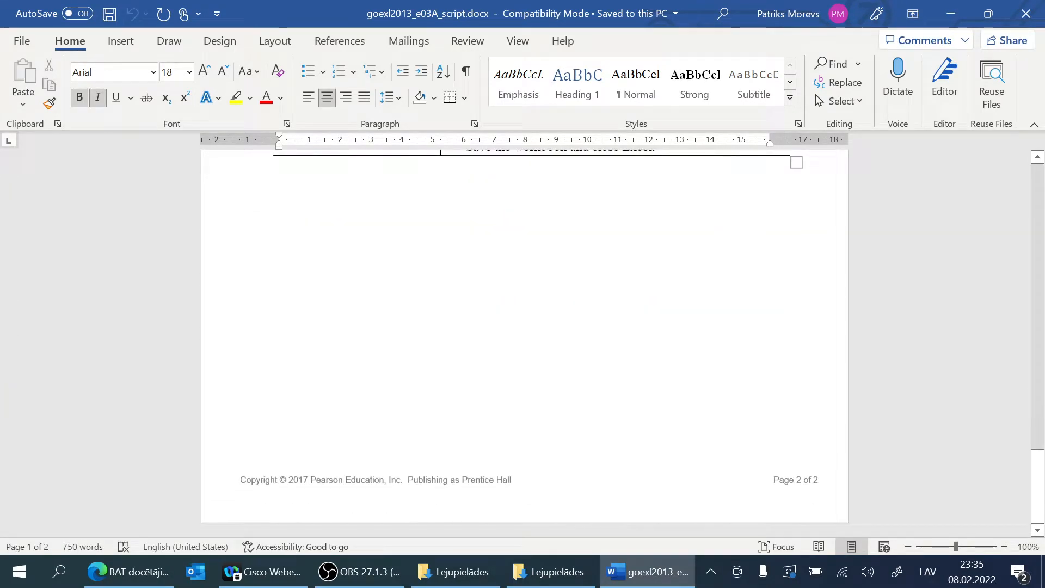
scroll(525, 343, up, 20)
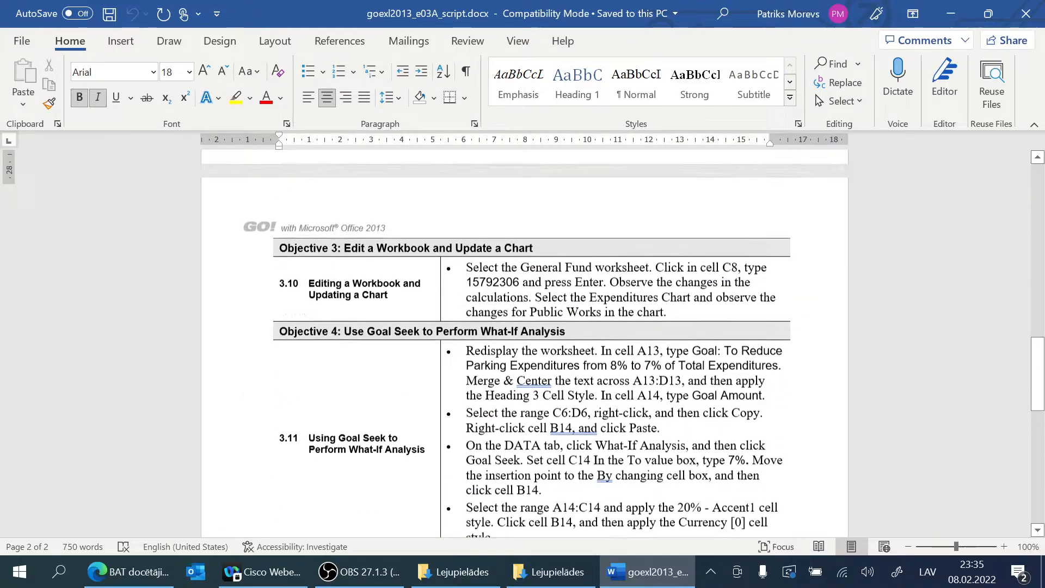
scroll(525, 343, up, 3)
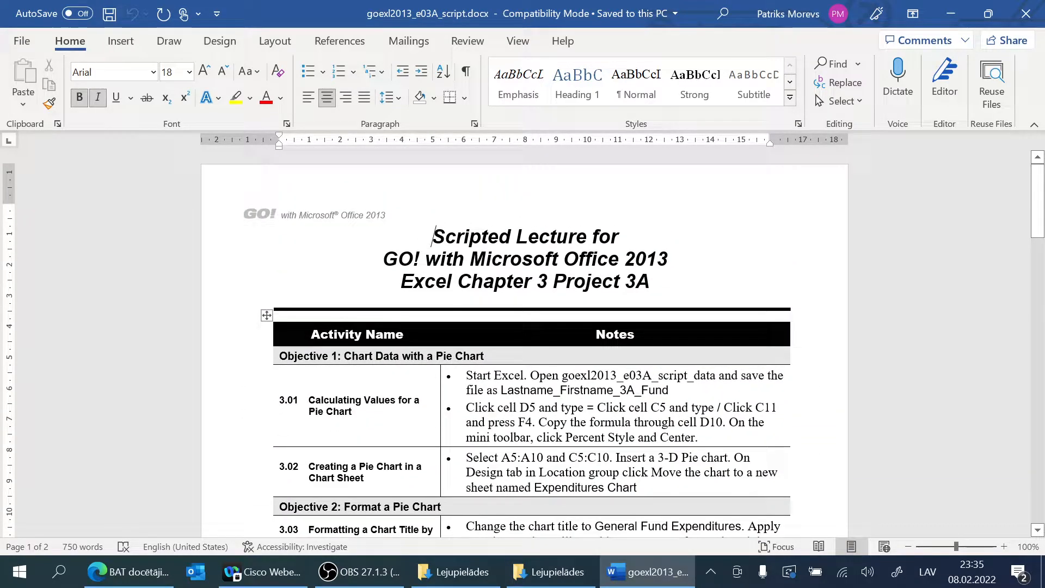
click(1026, 13)
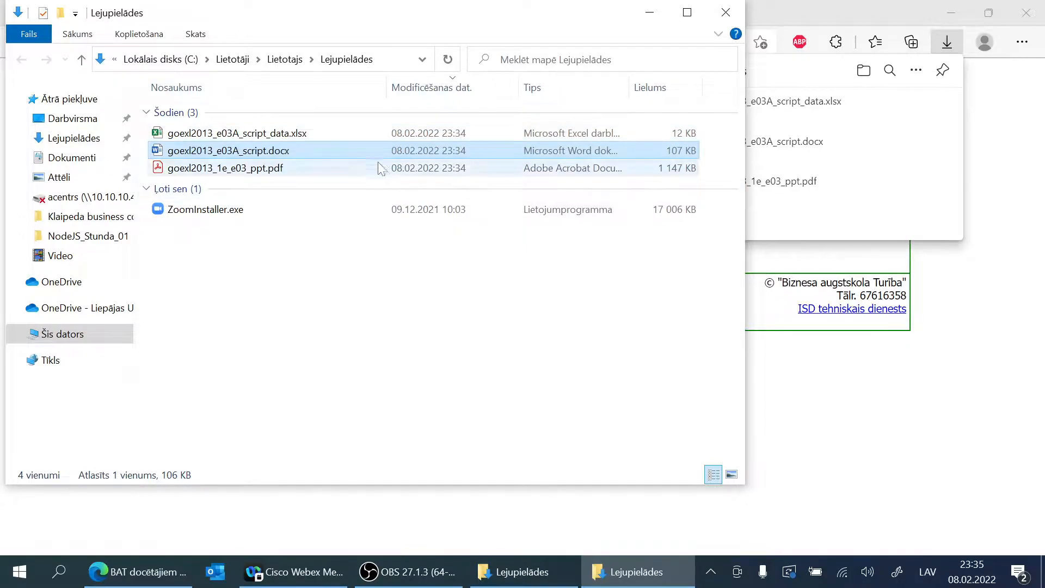
Step: Open goexl2013_e03A_script_data.xlsx for editing in Excel and save a copy in Downloads named with the author's last name, first name and 3A_Fund
double_click(243, 135)
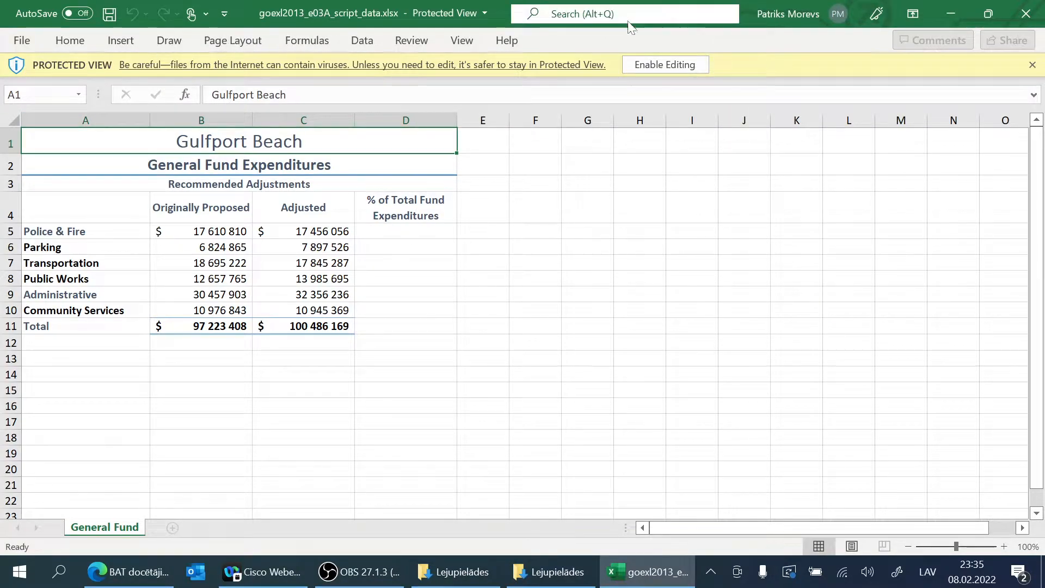
click(665, 66)
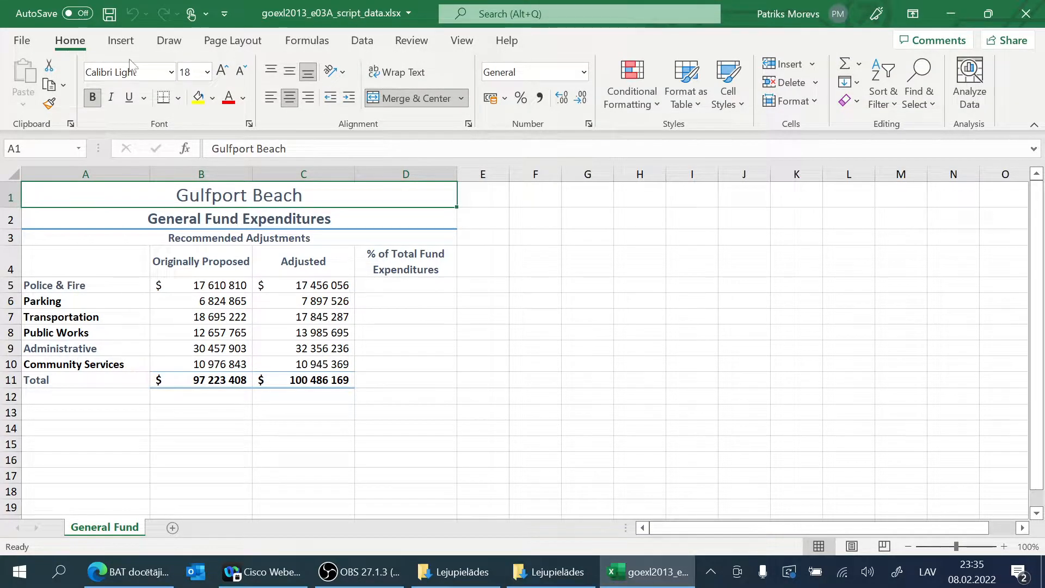
click(22, 42)
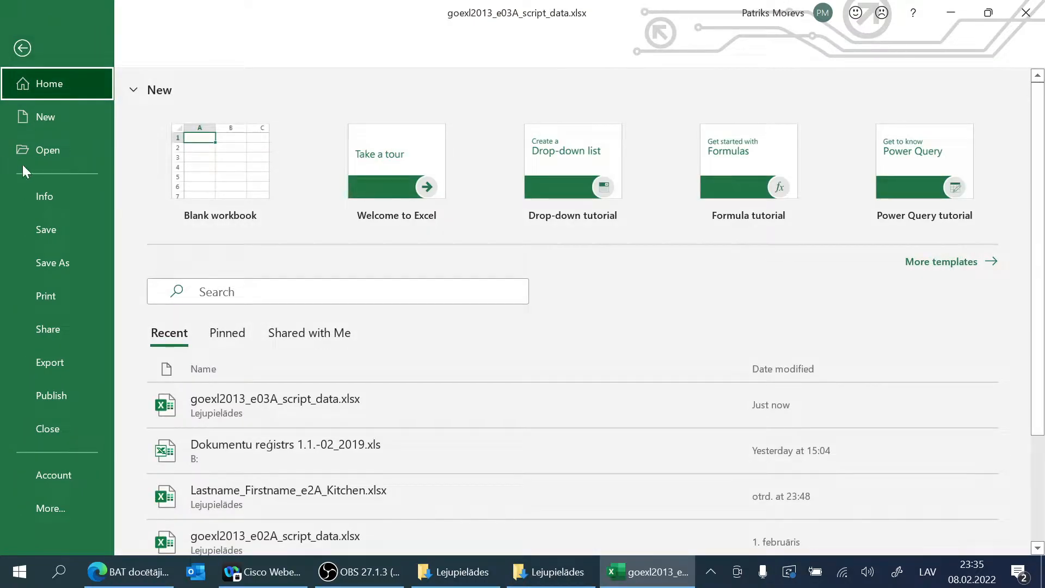
click(60, 262)
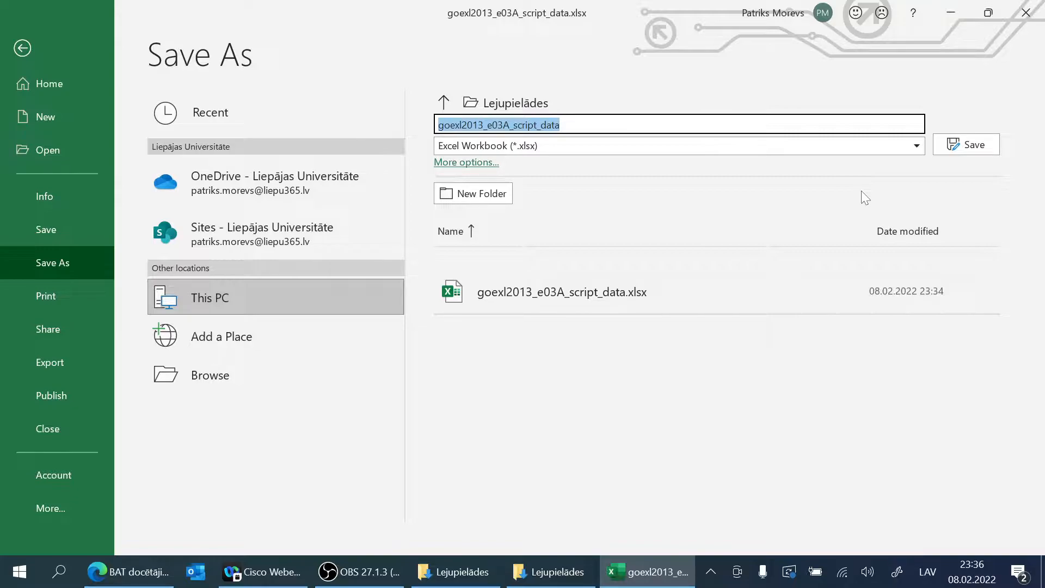
key(End)
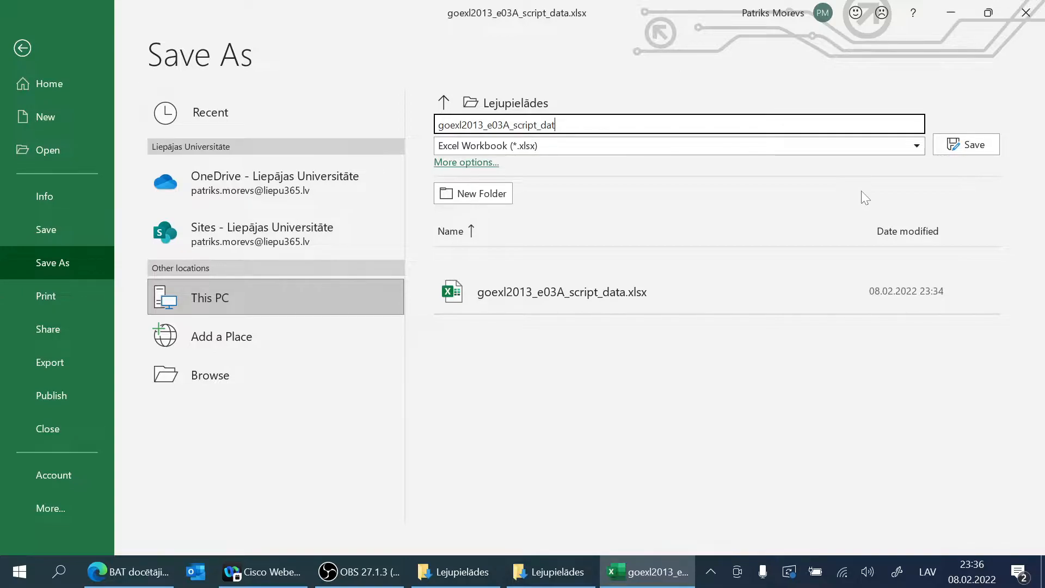
key(BackSpace)
key(BackSpace)
key(BackSpace)
key(BackSpace)
key(BackSpace)
key(BackSpace)
key(BackSpace)
key(BackSpace)
key(BackSpace)
key(BackSpace)
key(BackSpace)
key(BackSpace)
key(BackSpace)
key(BackSpace)
key(BackSpace)
key(BackSpace)
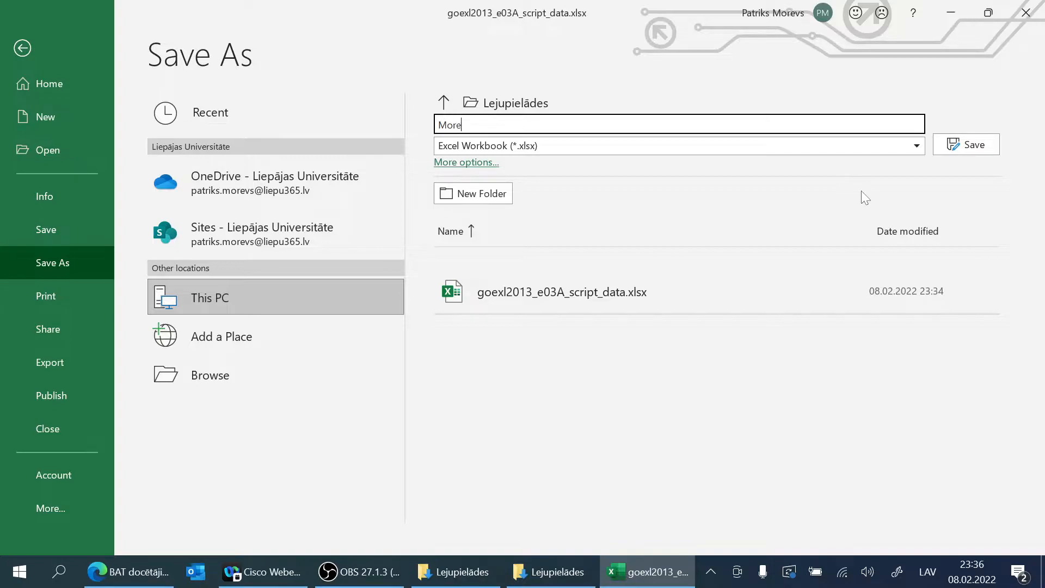
text(Morevs_Patriks_3A_Fund)
click(975, 145)
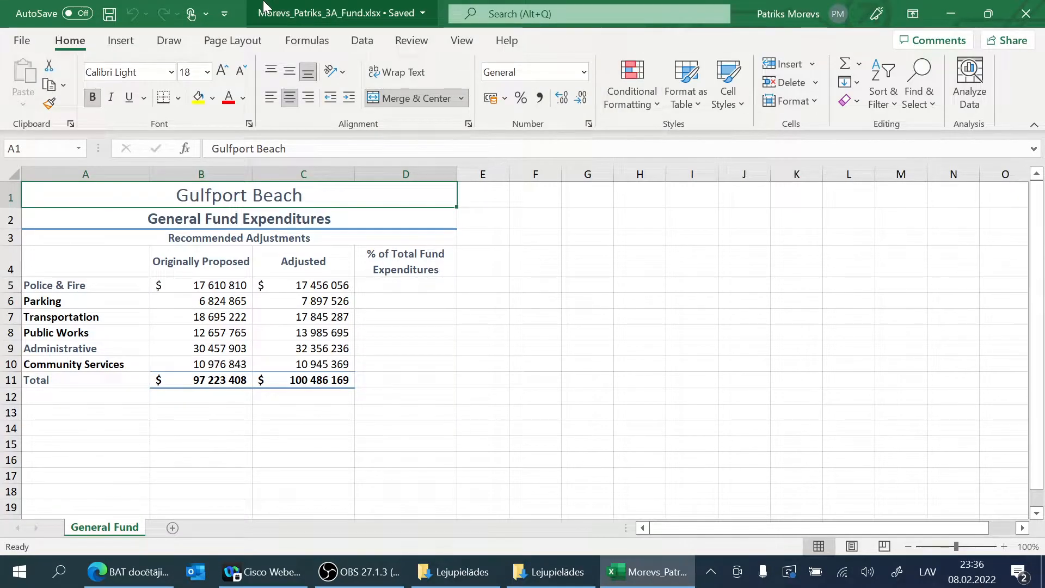
Step: Check the saved 3A_Fund workbook's file name and location, including its entry in the Downloads folder
click(423, 14)
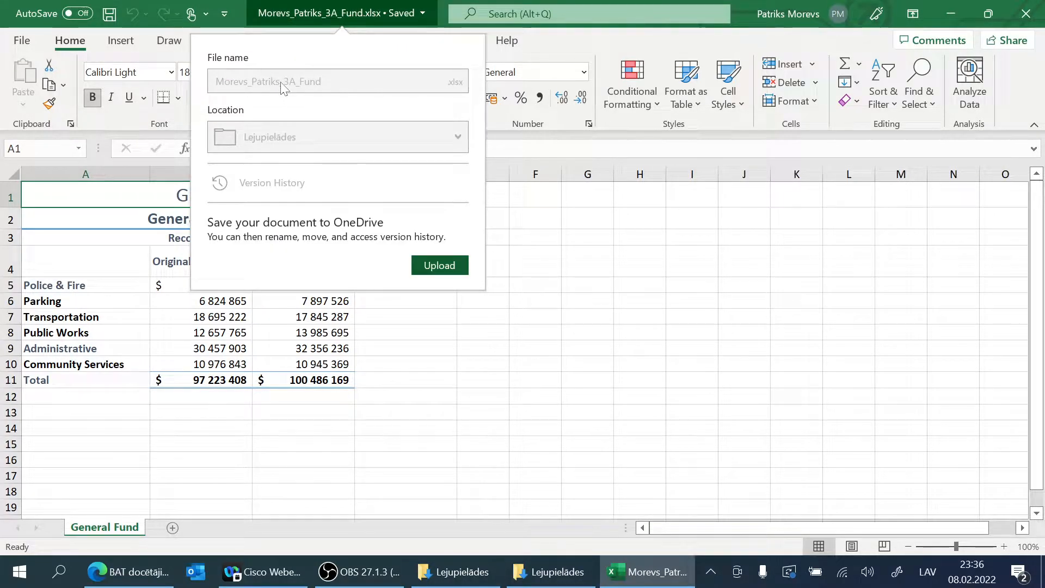
click(234, 11)
click(225, 14)
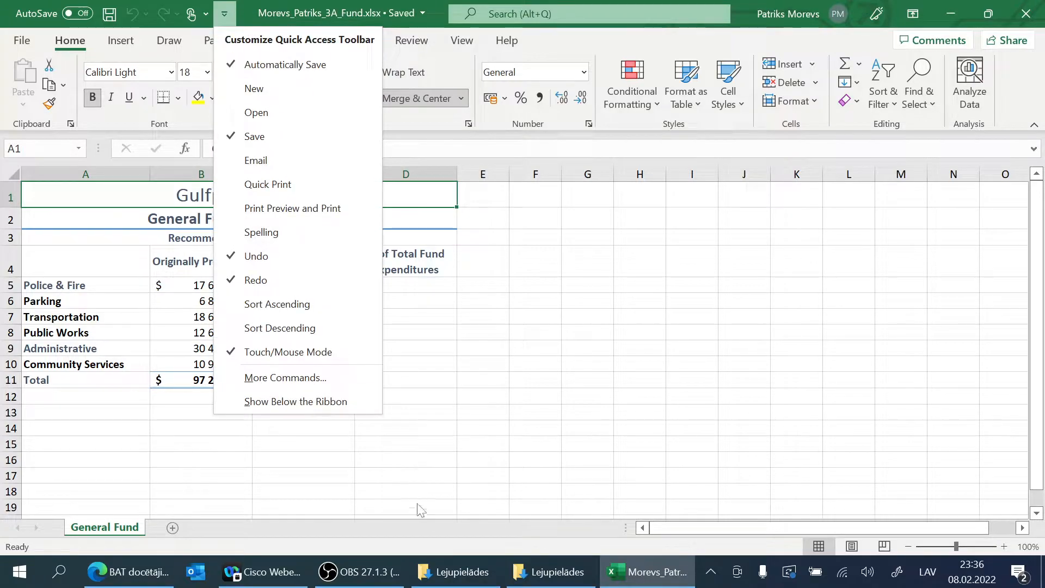
click(533, 569)
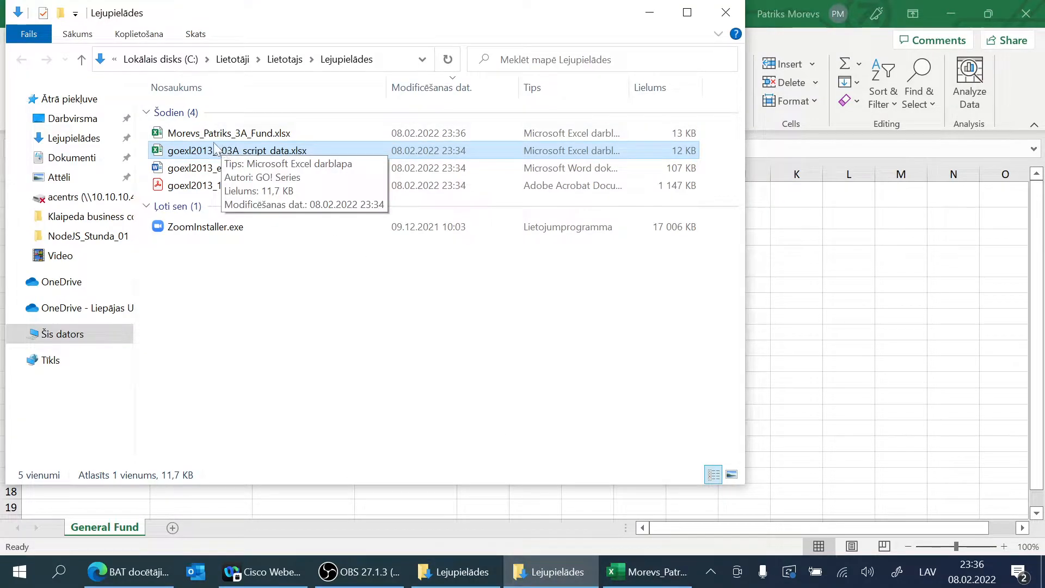
click(649, 12)
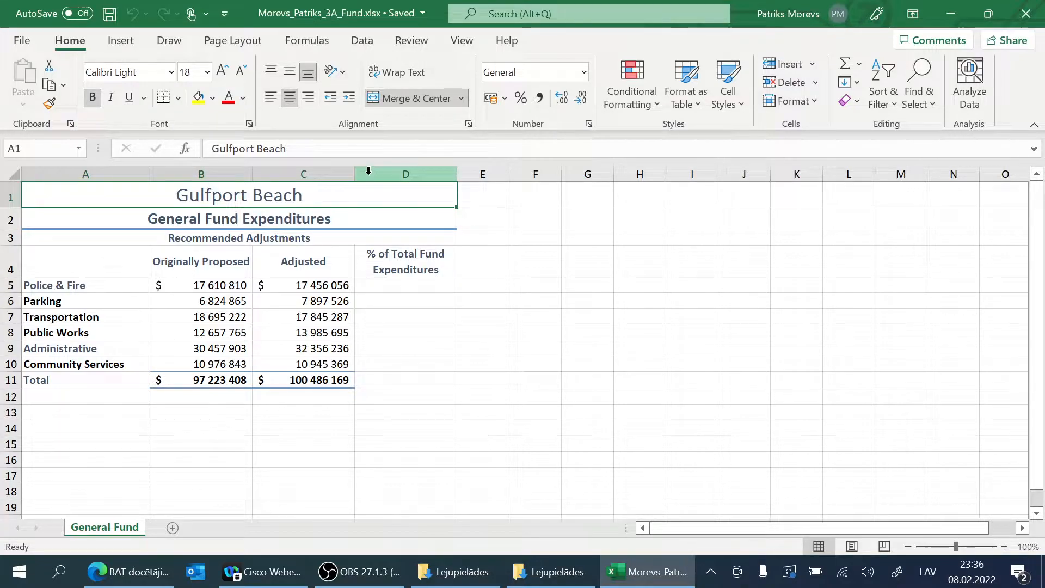
Step: Enter the formula =C5/C11 in cell D5 to calculate Police & Fire's share of the adjusted total
click(376, 283)
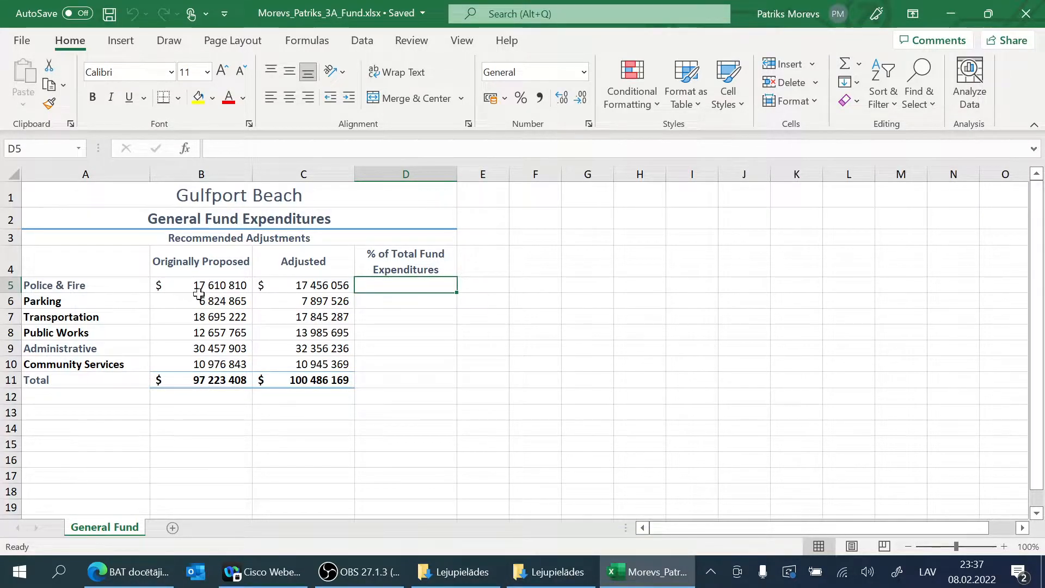
click(206, 262)
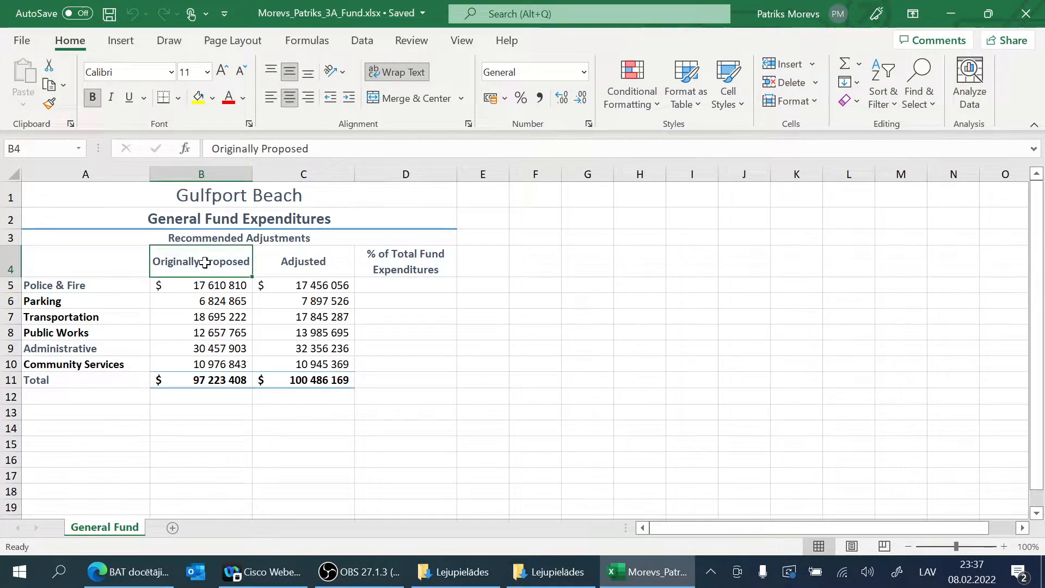
click(289, 262)
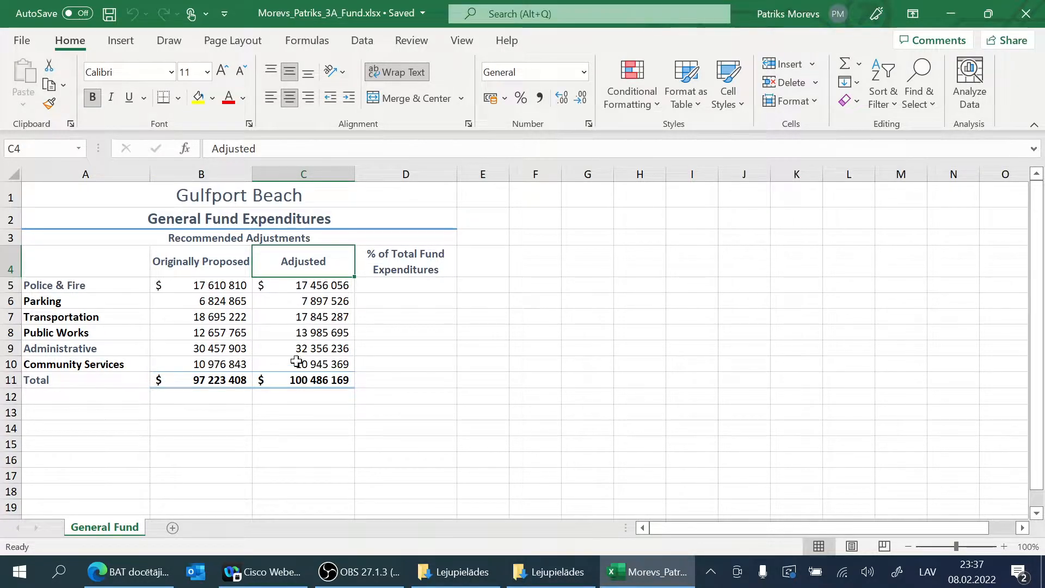
click(373, 285)
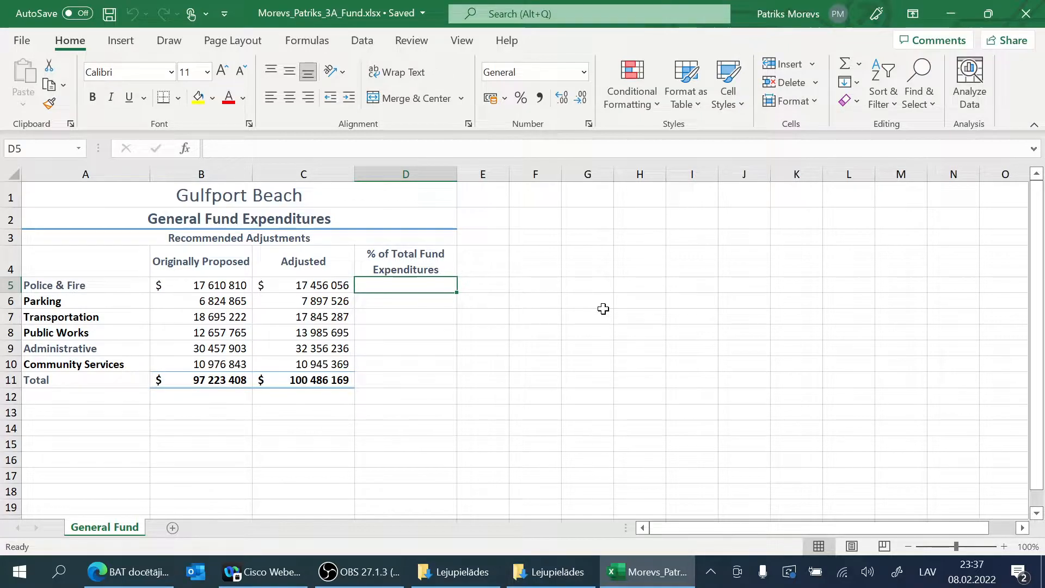
text(=)
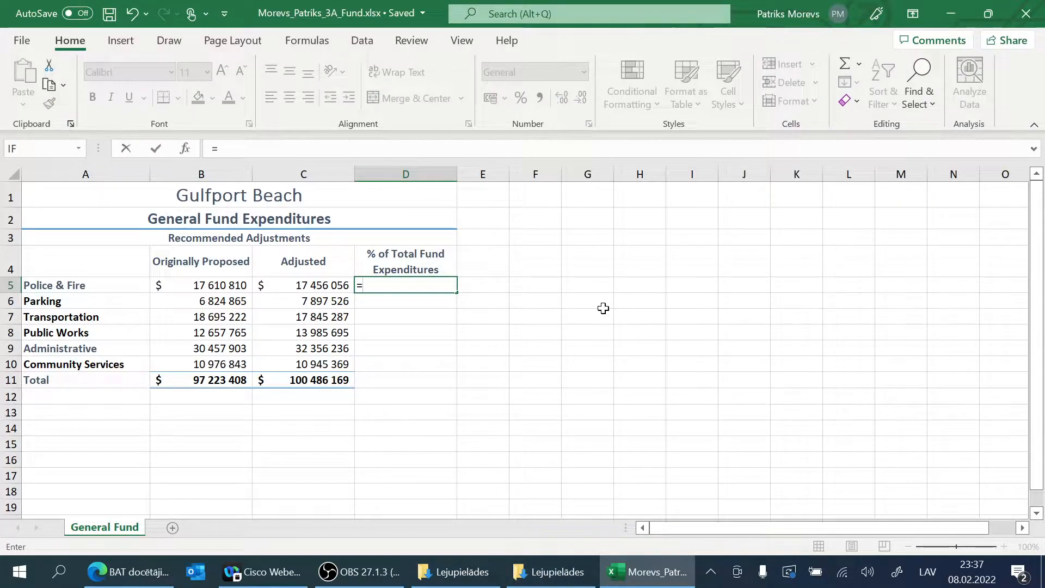
click(285, 287)
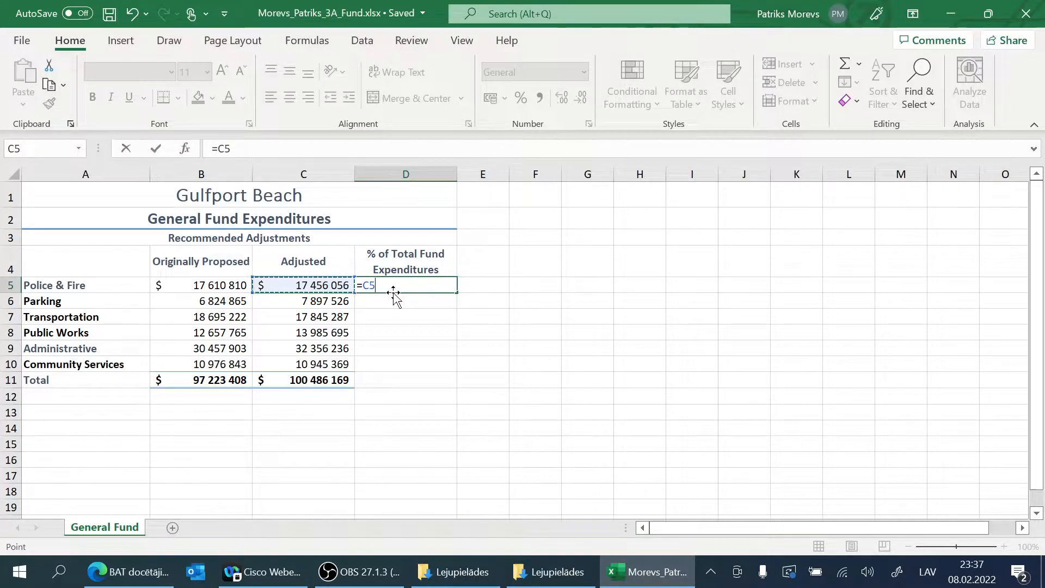
text(/)
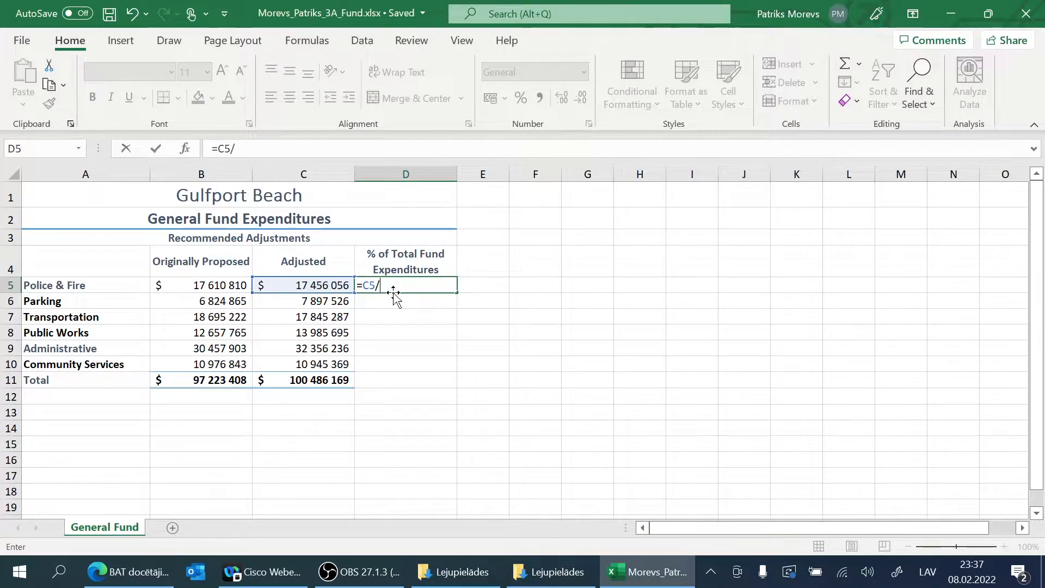
click(292, 379)
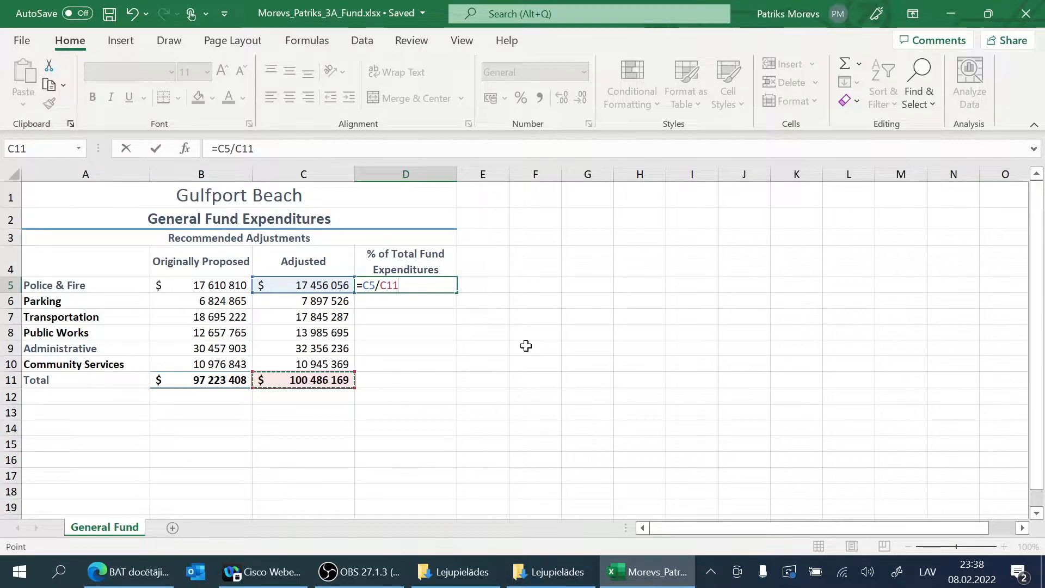
key(Return)
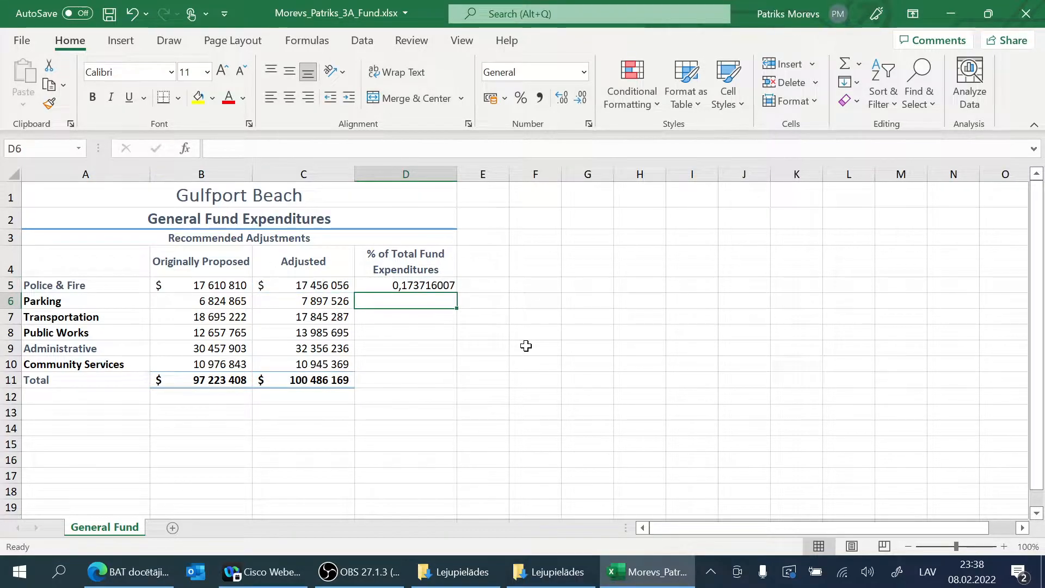
Step: Format cell D5 as a percentage and center its content
click(423, 285)
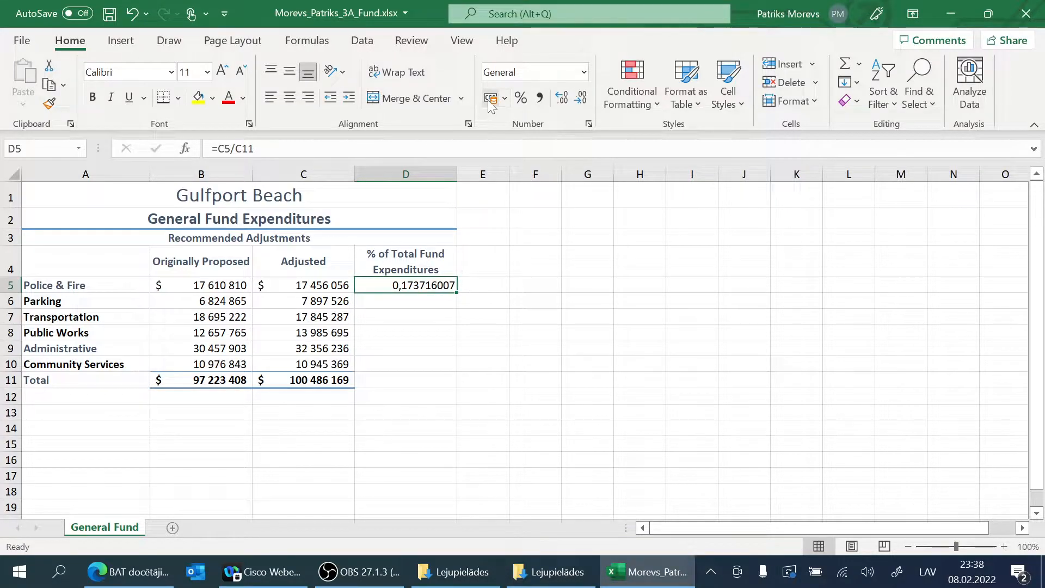
click(530, 101)
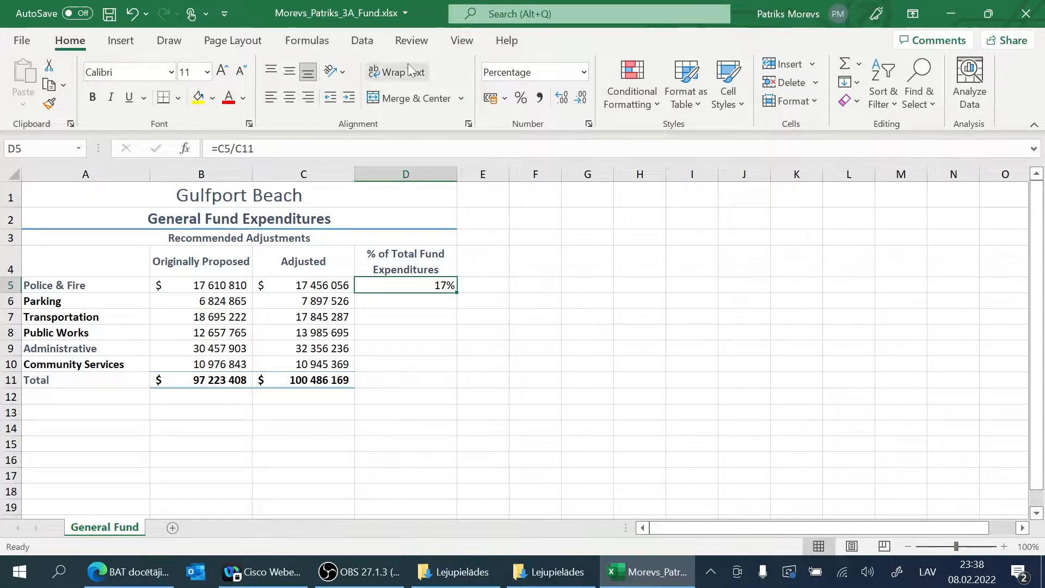
click(290, 98)
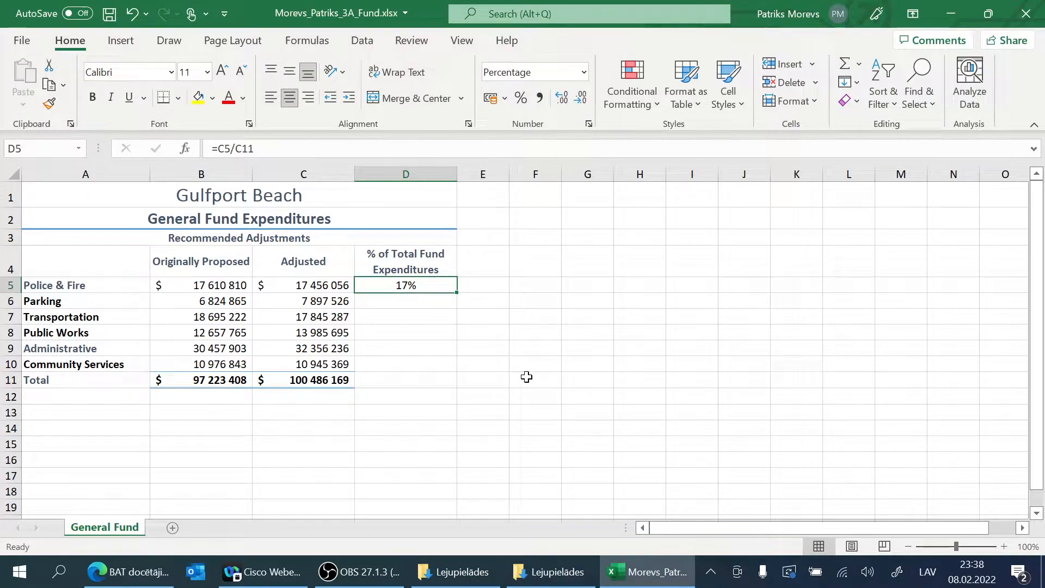
Step: Try to fill the D5 formula down through D10, and inspect the cell references in D5 and D6
drag(458, 293, 456, 372)
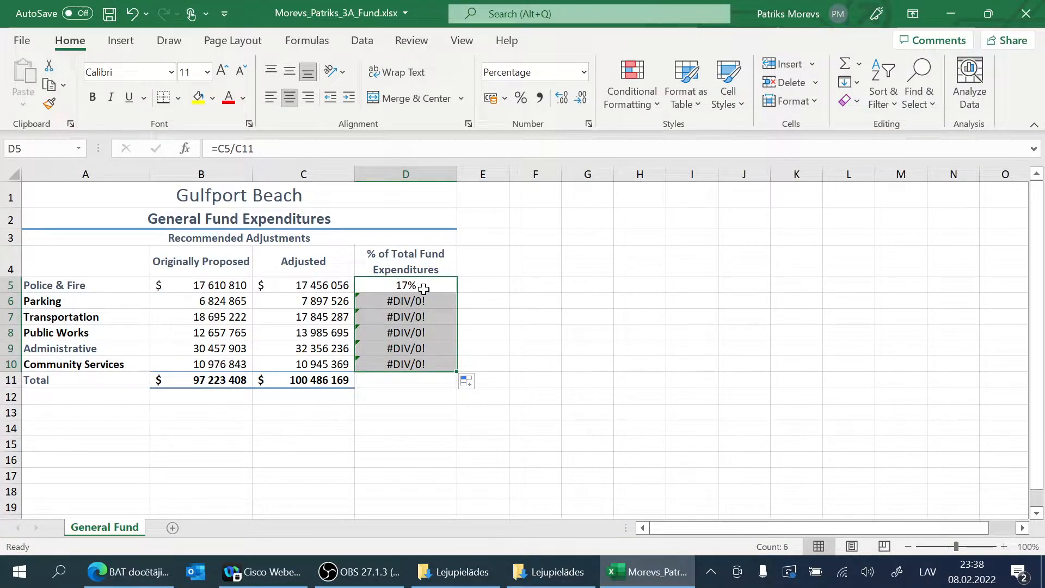
click(409, 287)
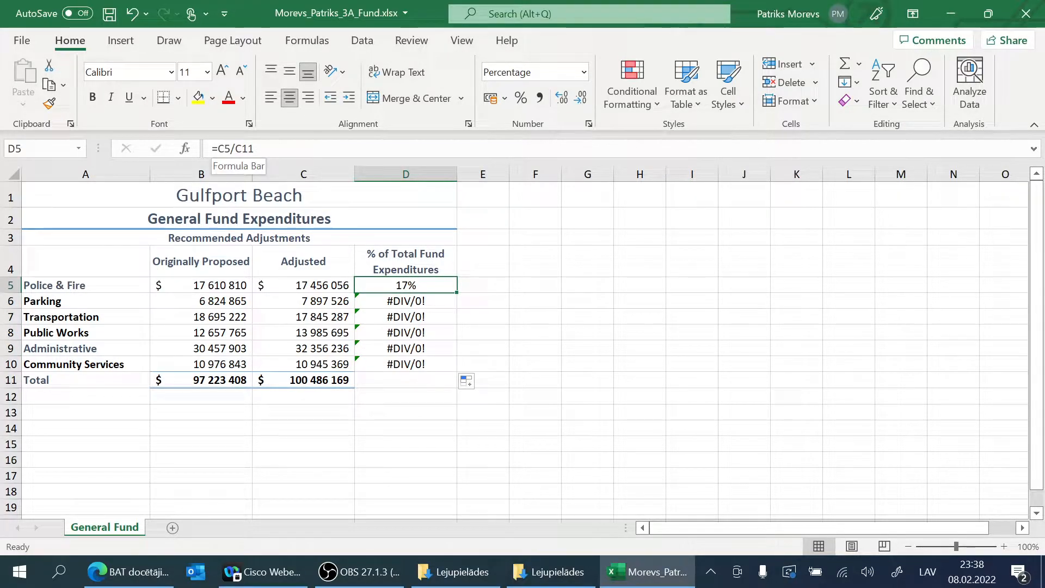
click(395, 300)
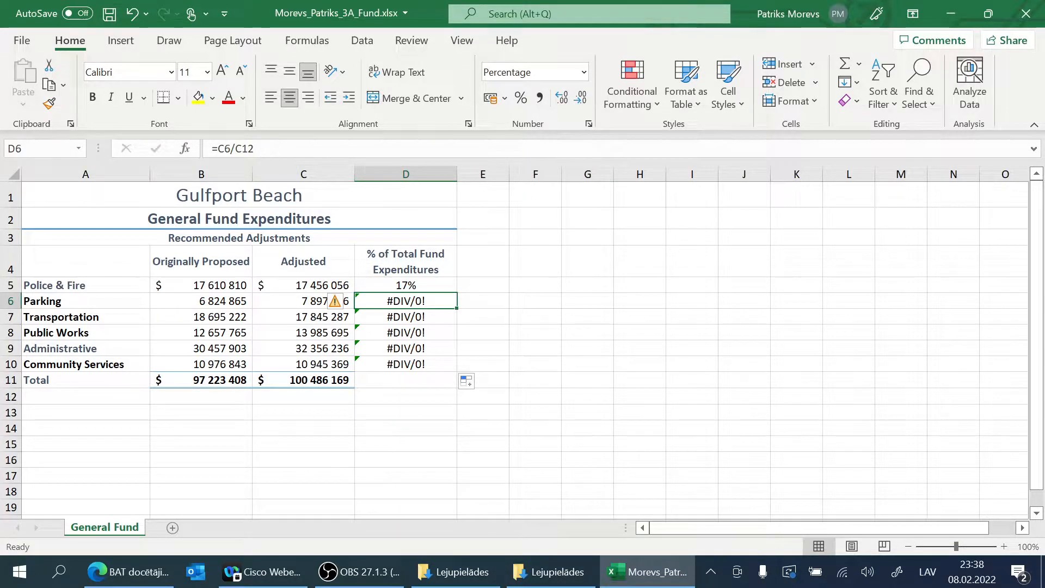
key(F2)
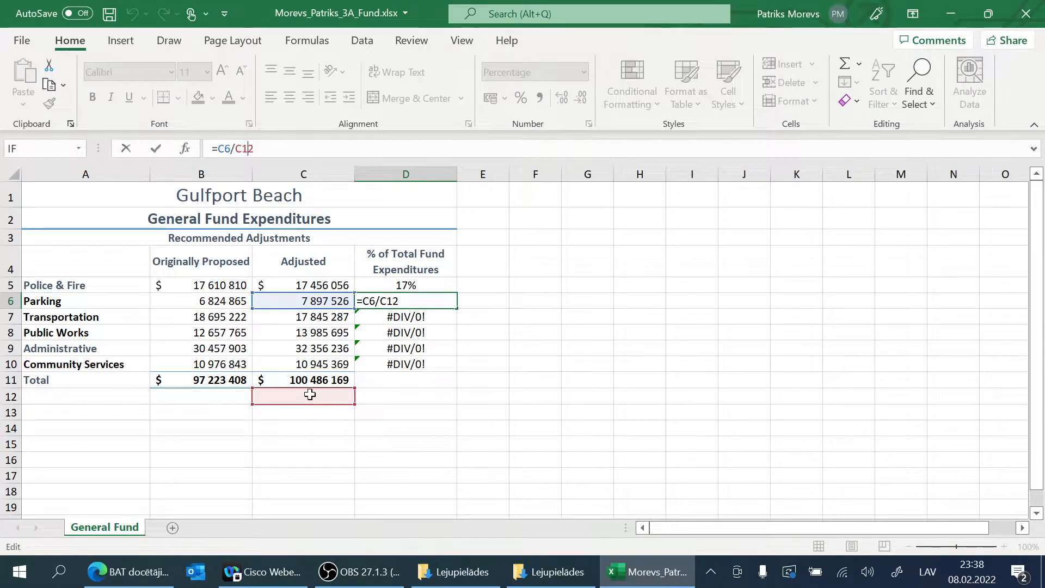
Step: Make the C11 reference in D5 absolute so that the formula reads =C5/$C$11
click(391, 285)
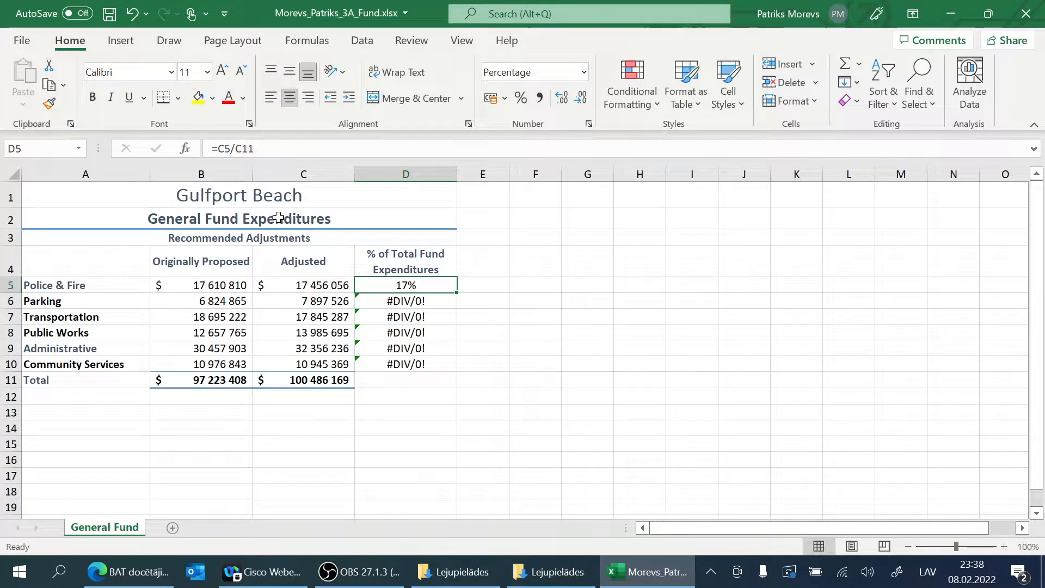
key(F2)
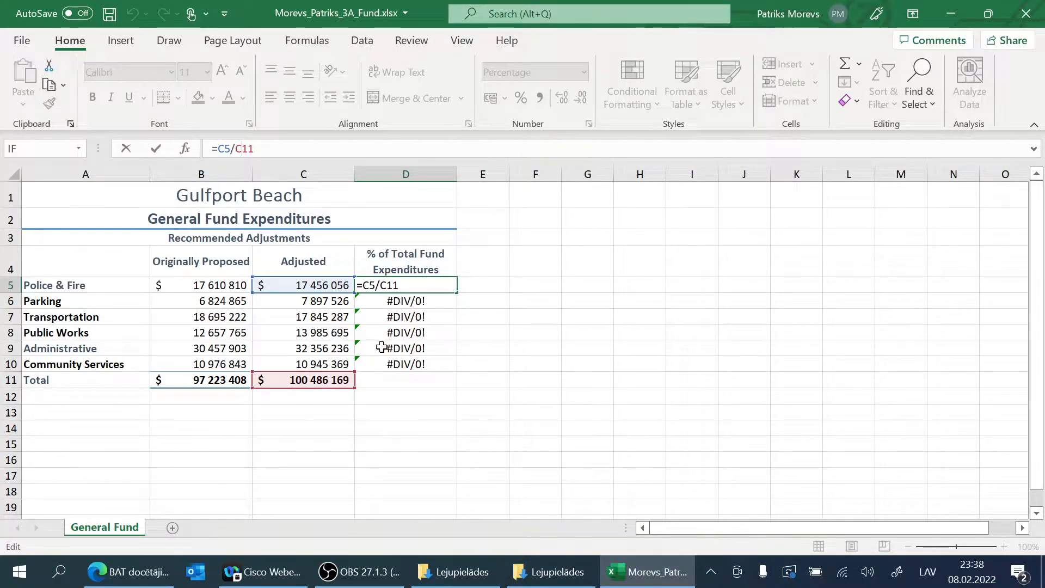
click(387, 285)
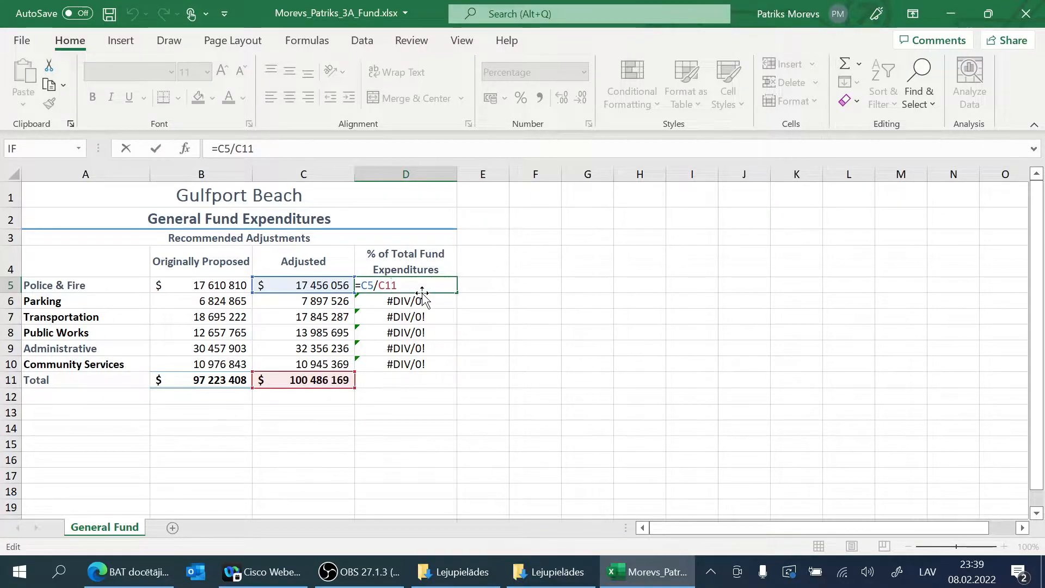
key(alt+F4)
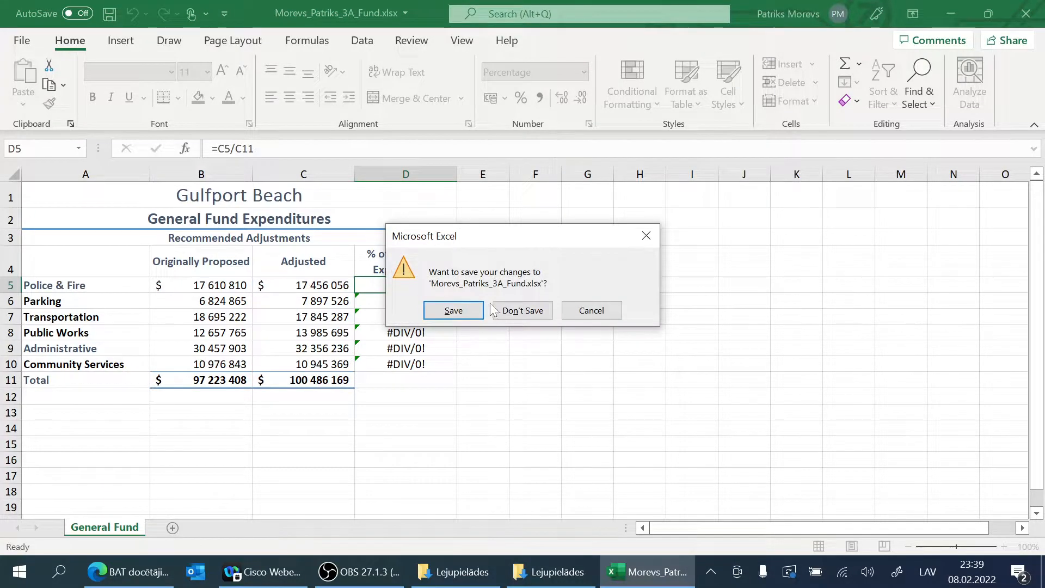
click(572, 309)
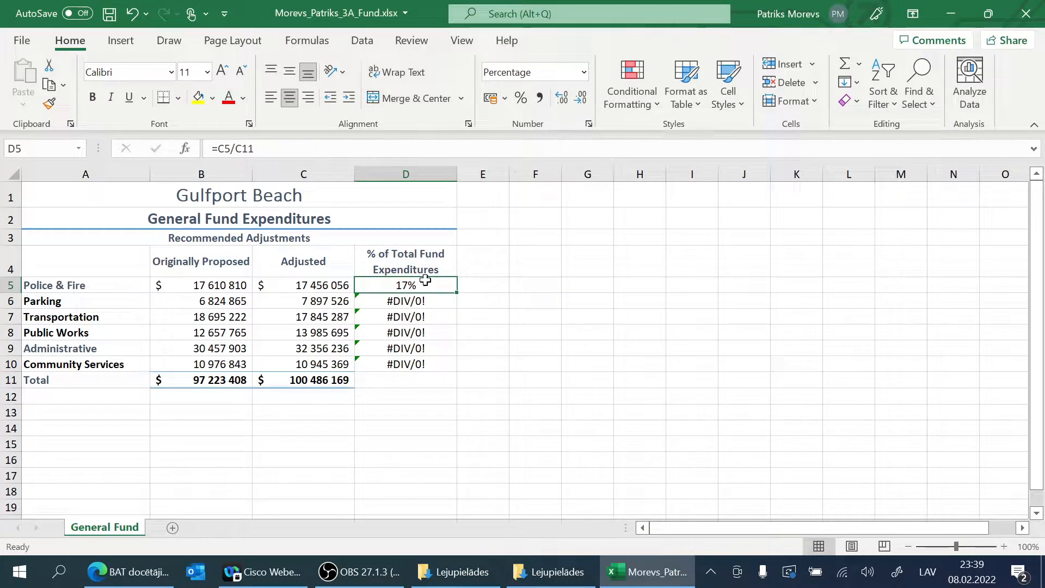
click(282, 148)
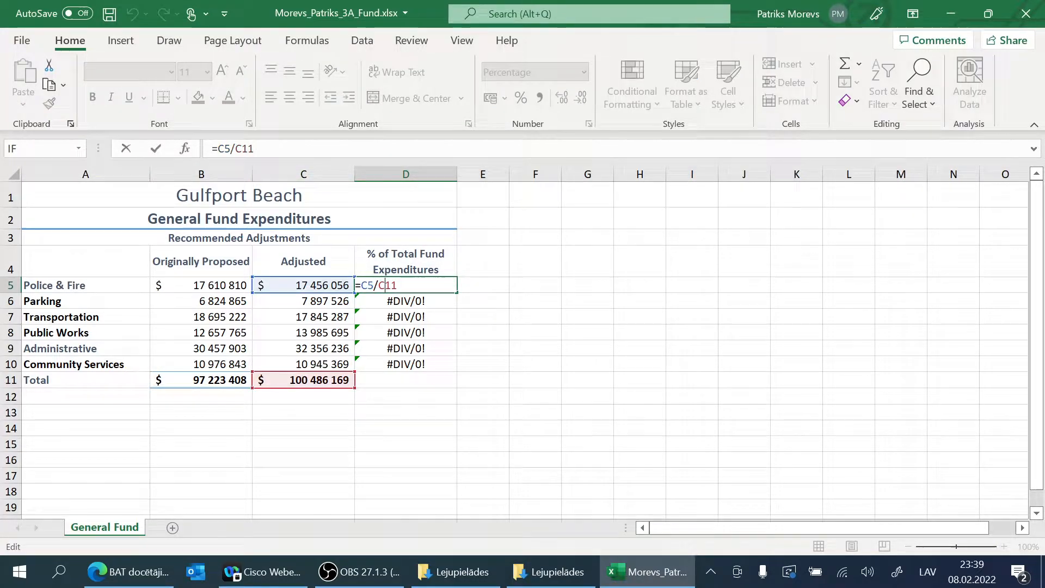
key(XF86MonBrightnessUp)
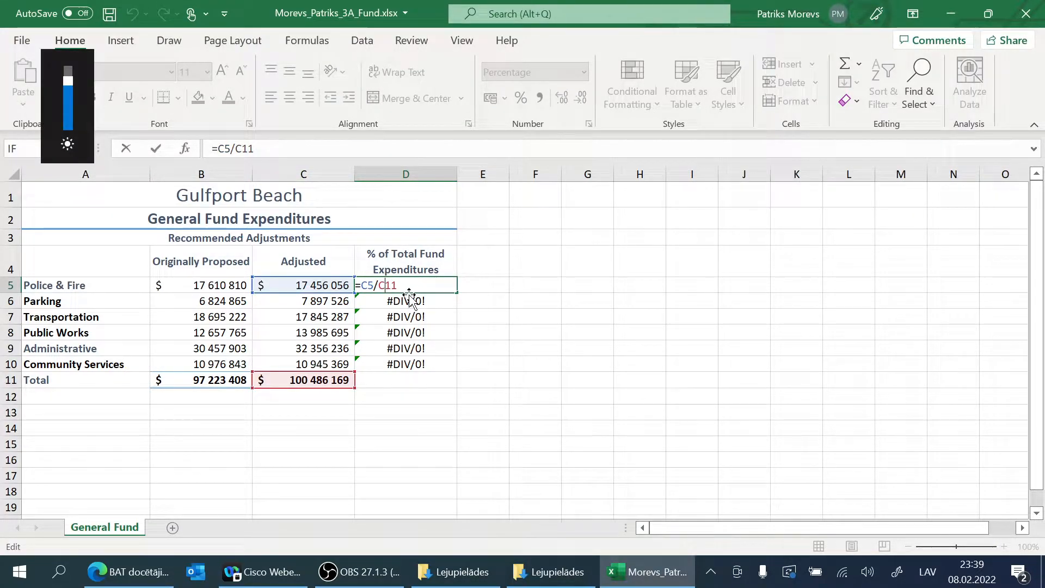
key(F4)
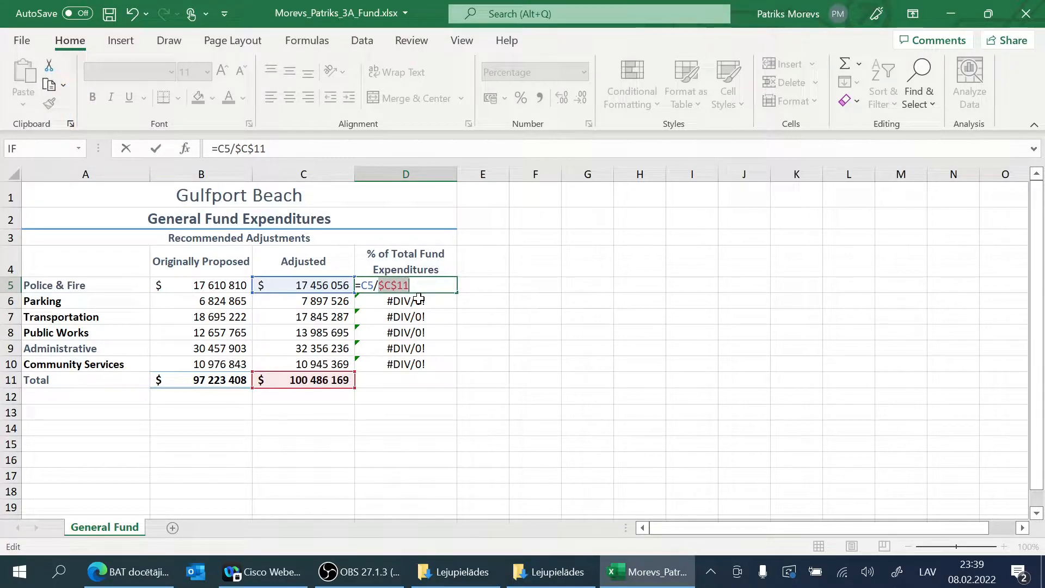
click(385, 284)
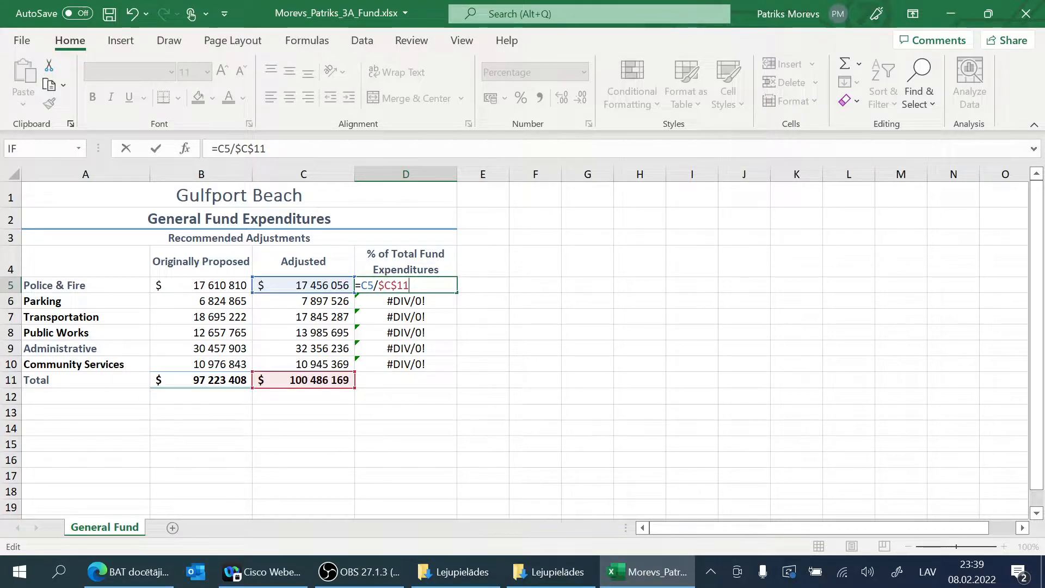
key(Return)
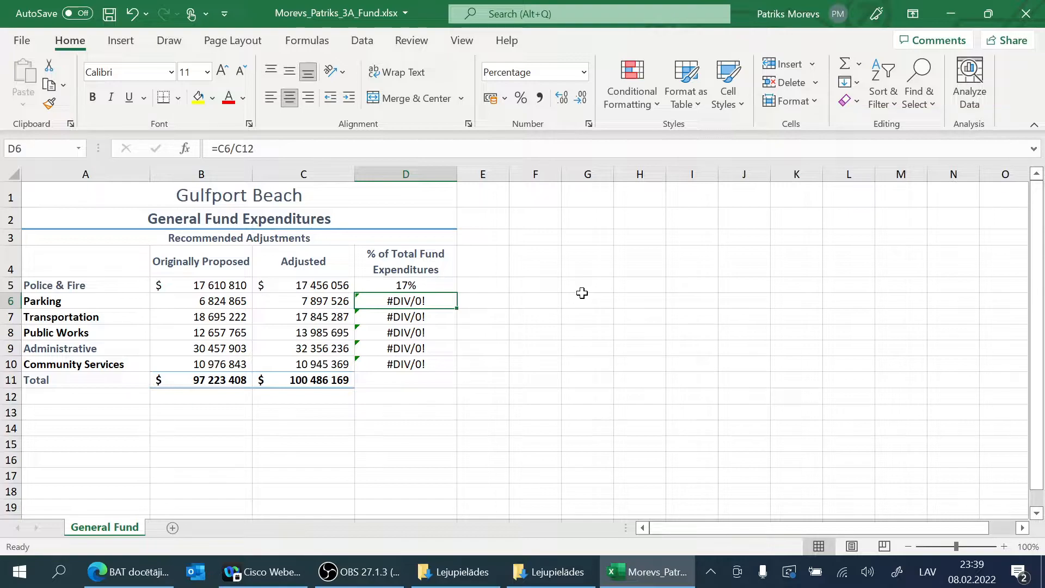
Step: Fill the corrected percentage formula from D5 down through D10
click(393, 287)
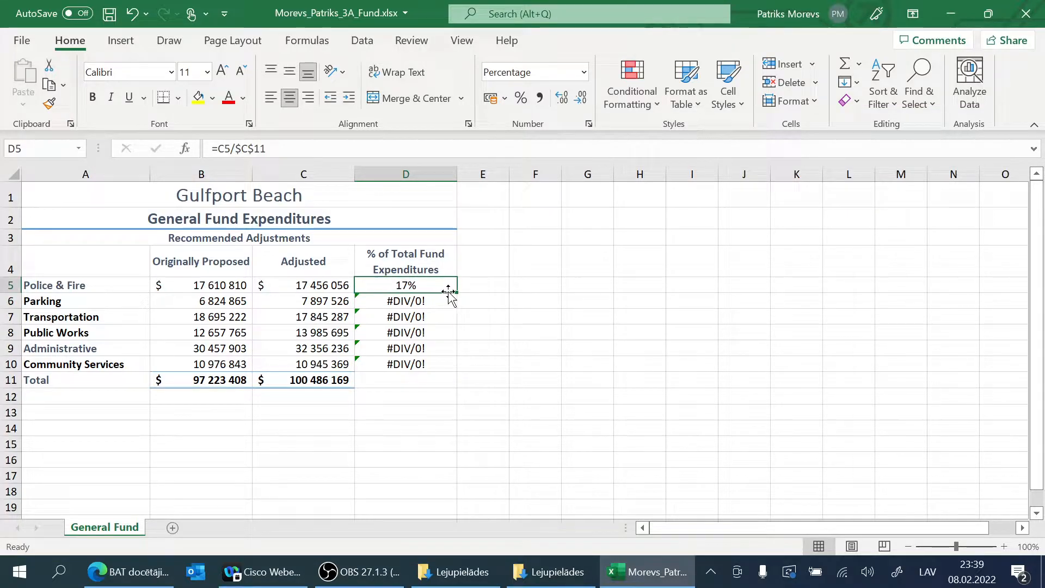
drag(456, 295, 460, 368)
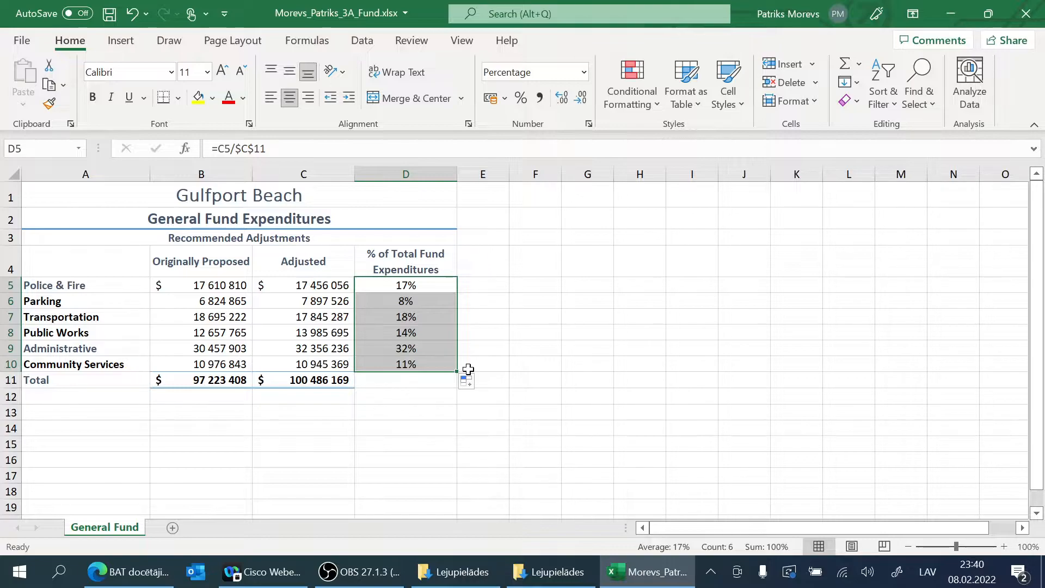
scroll(523, 352, down, 1)
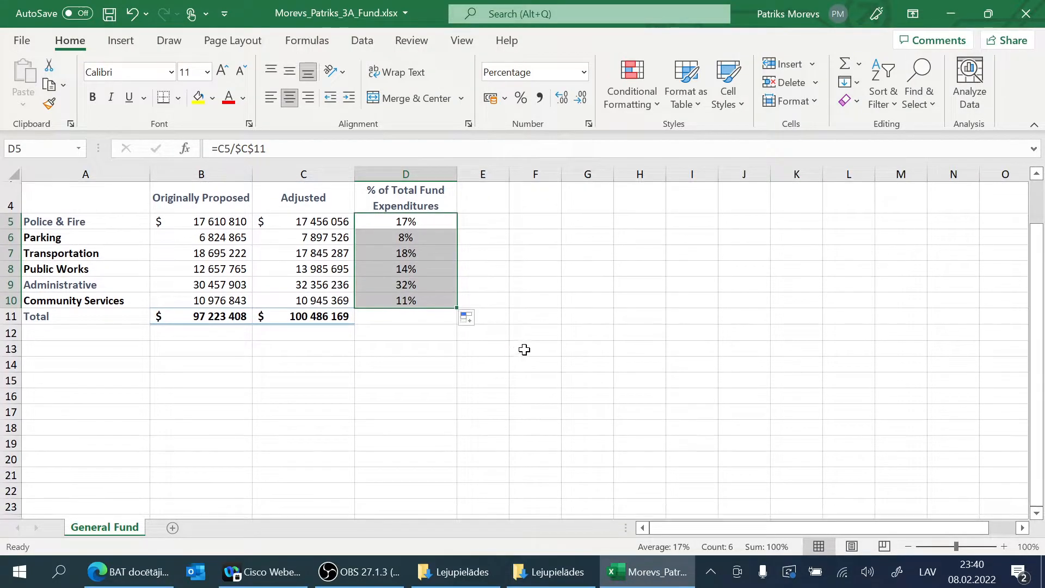
click(531, 347)
scroll(471, 338, up, 1)
Step: Turn on the Minimum and Maximum read-outs in the status bar for the selected percentages in D5:D10
drag(405, 285, 409, 365)
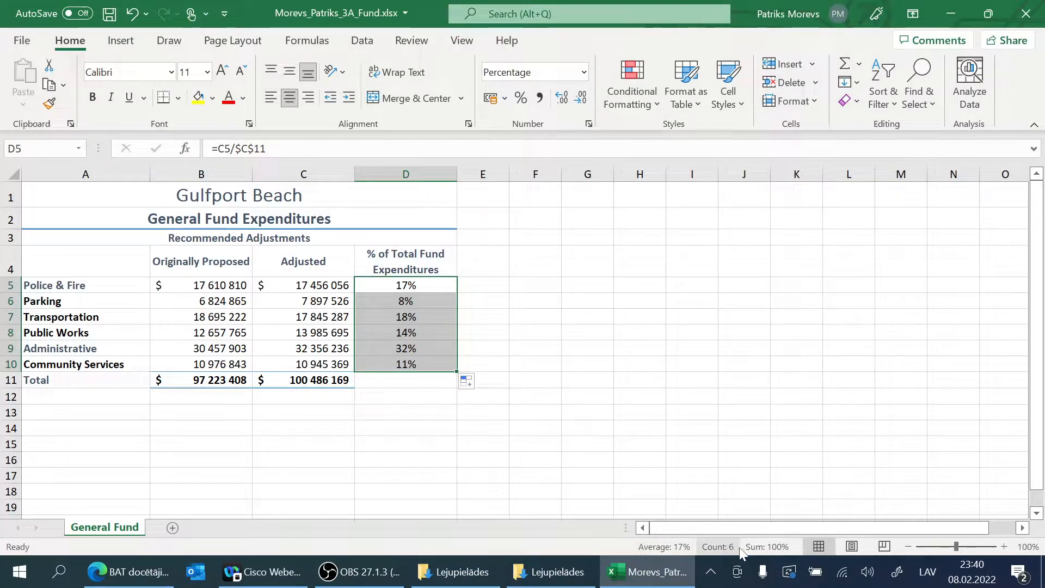
right_click(603, 547)
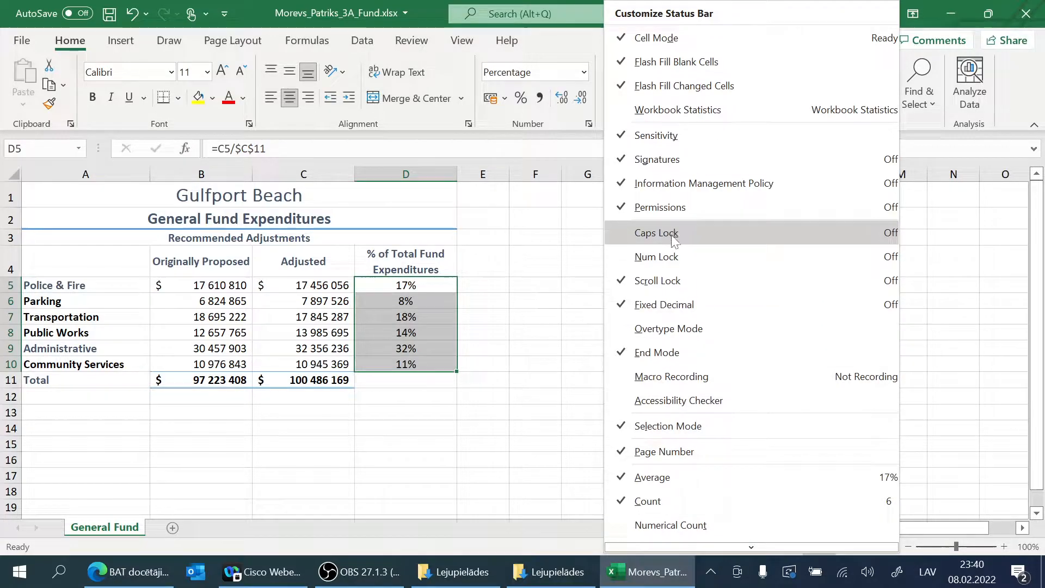
scroll(678, 447, down, 2)
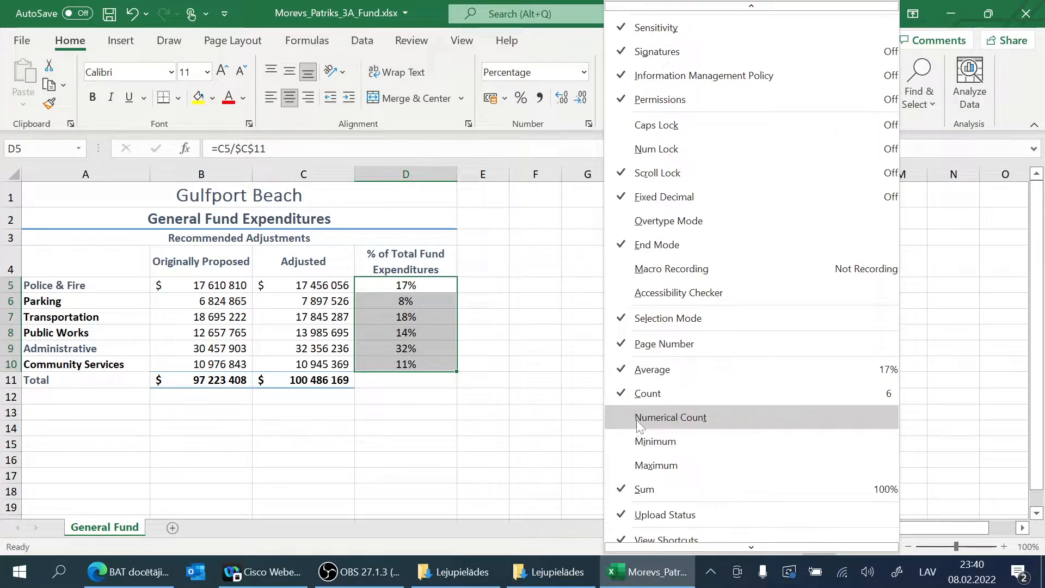
click(673, 465)
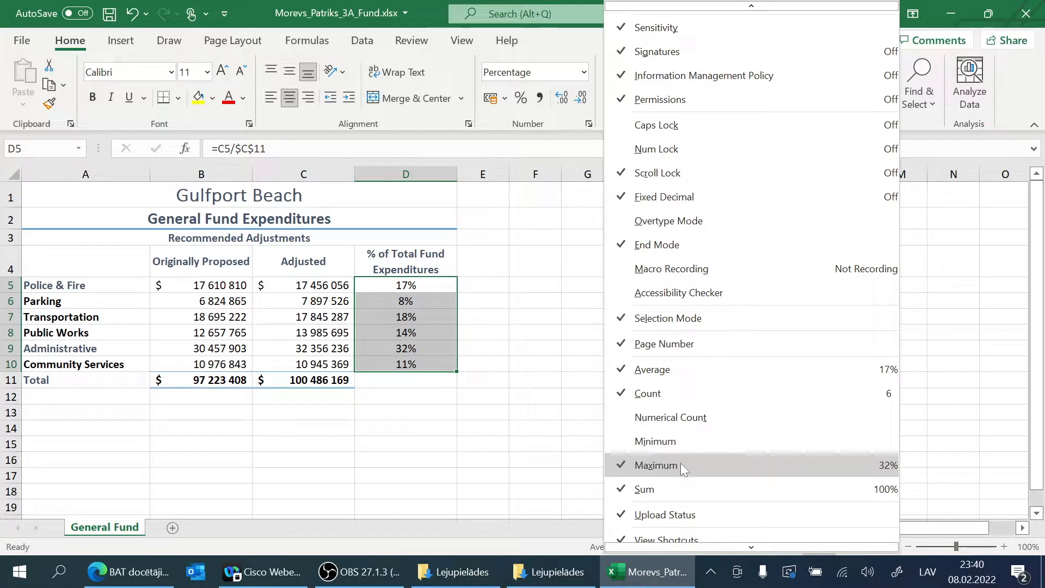
scroll(654, 471, down, 1)
click(656, 428)
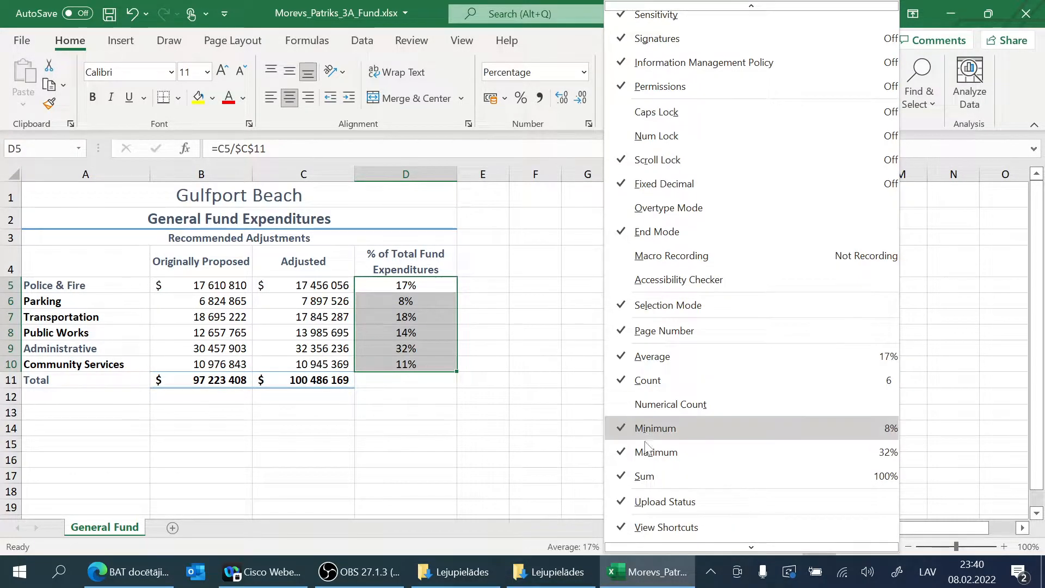
click(523, 549)
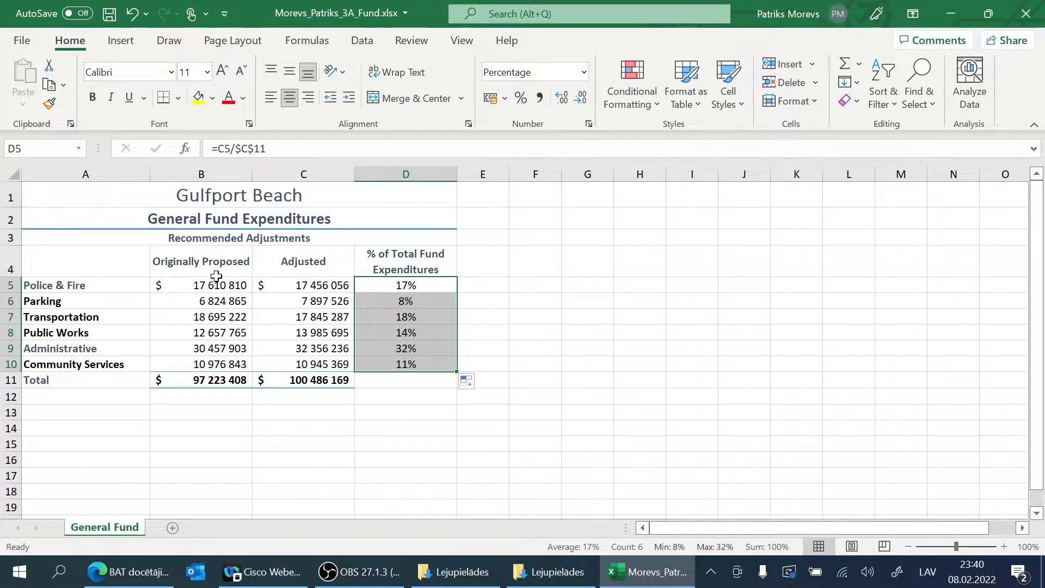
Step: Select the category names in A5:A10 together with the adjusted amounts in C5:C10
click(65, 286)
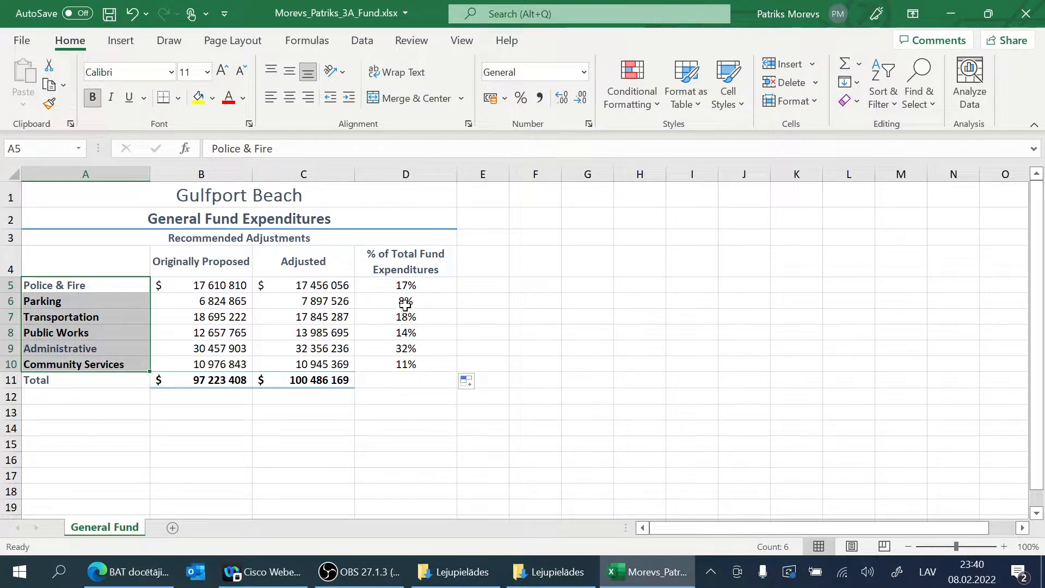
drag(341, 283, 318, 360)
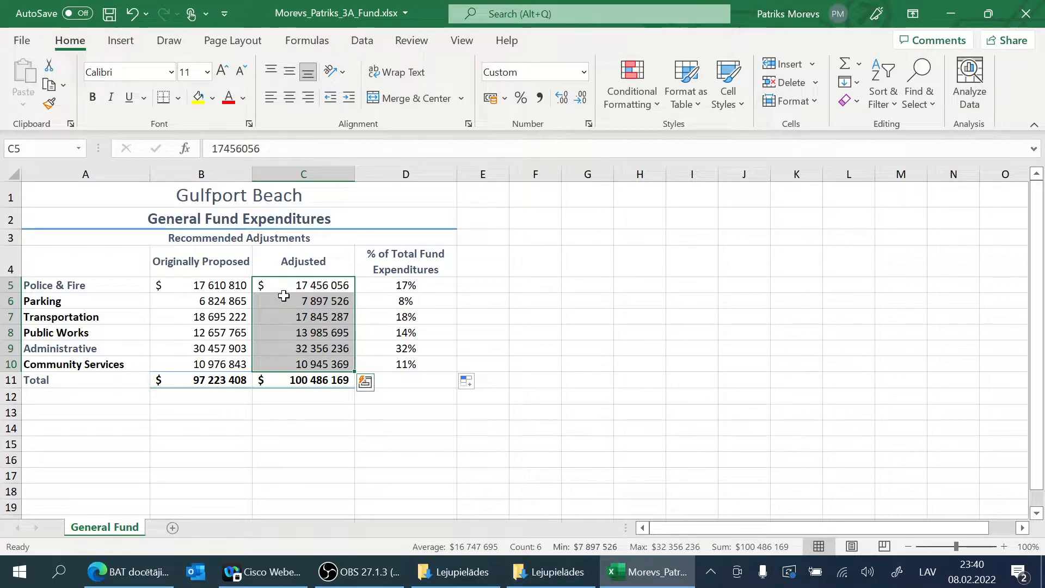
click(116, 282)
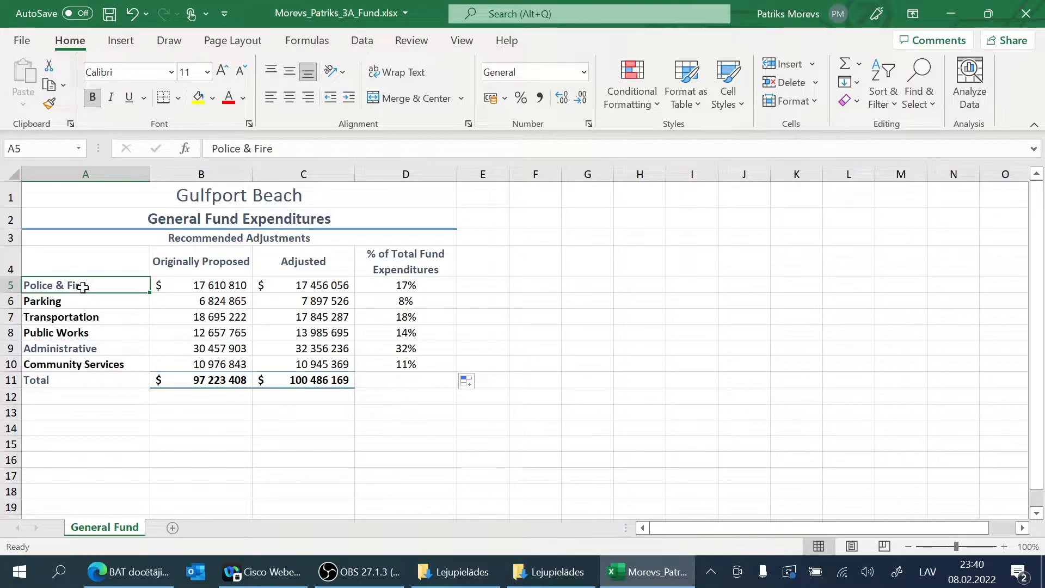
drag(82, 285, 103, 361)
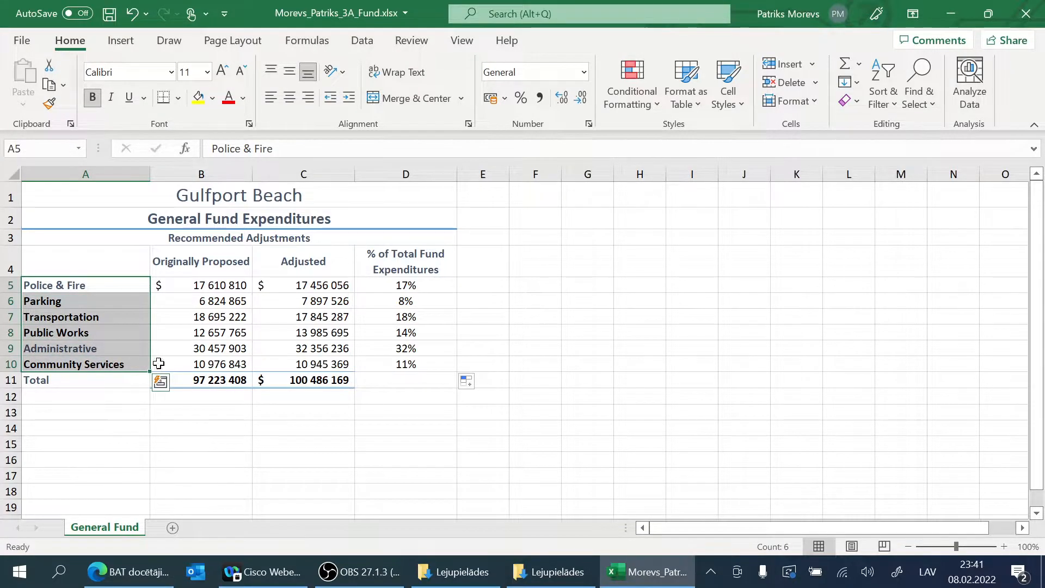
ctrl+drag(311, 292, 306, 366)
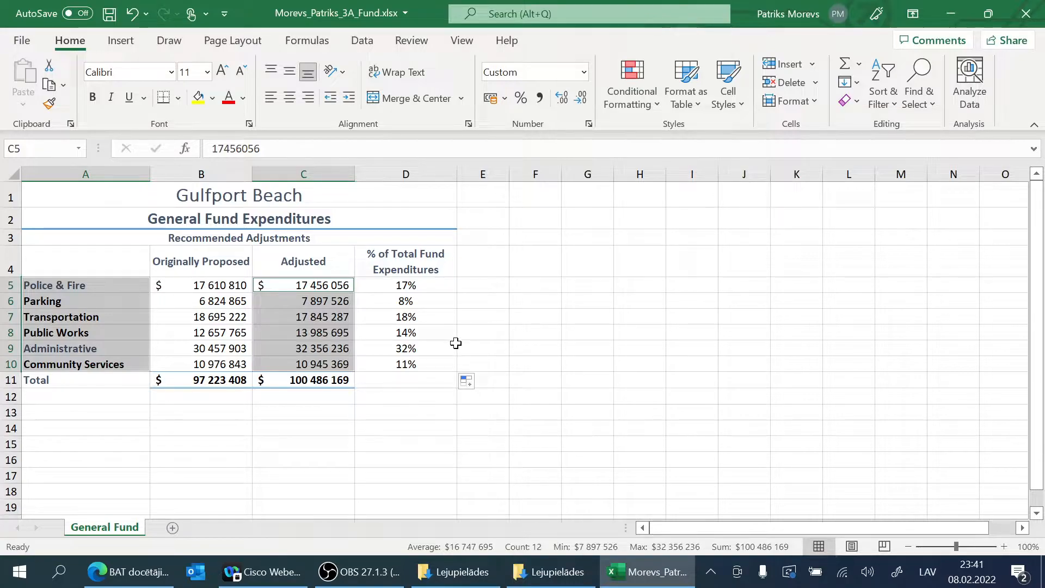
Step: Examine the recommended charts and the column and line chart types offered for the selected data
click(117, 44)
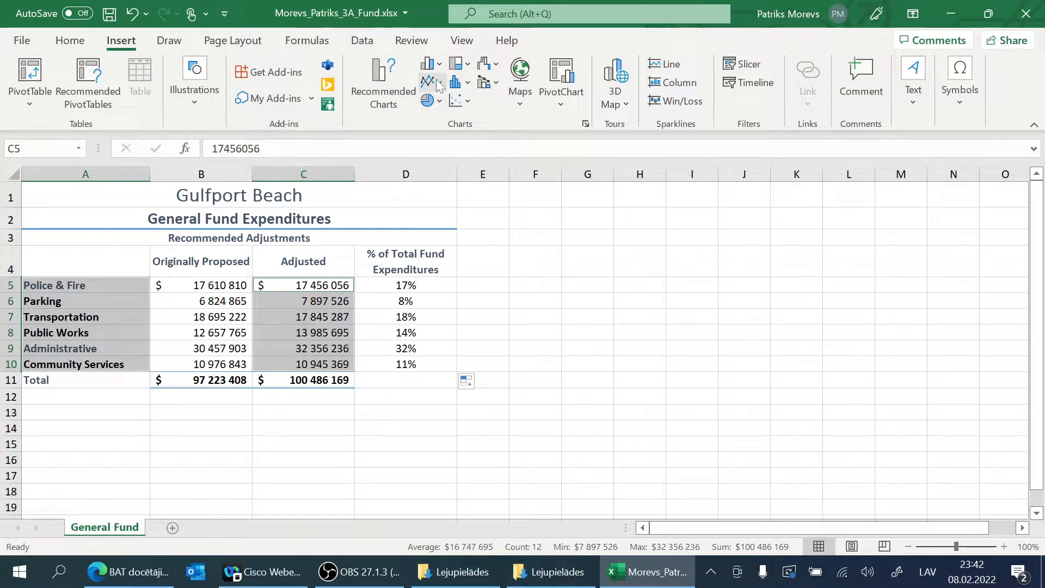
click(394, 87)
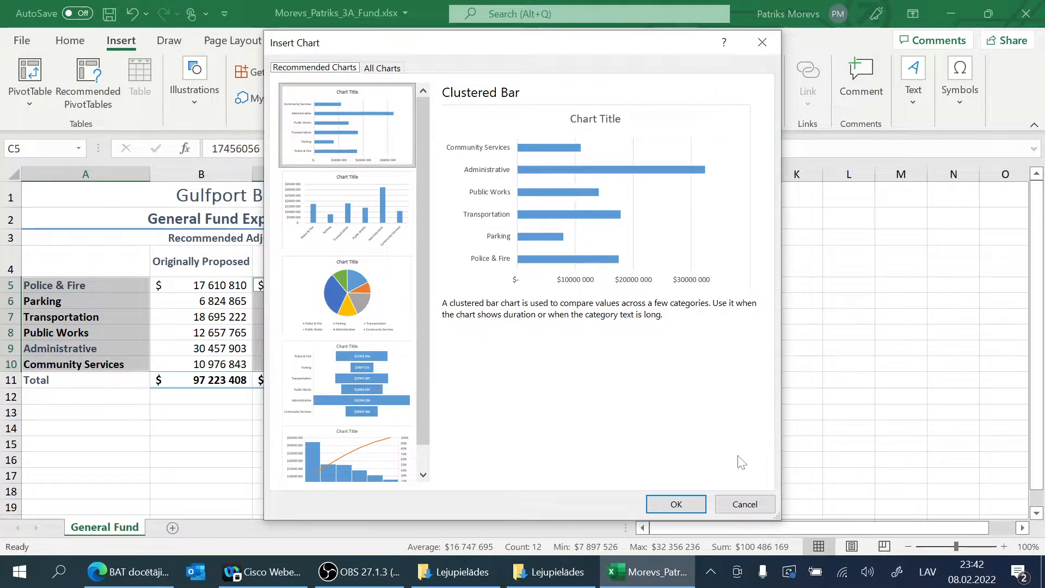
click(743, 504)
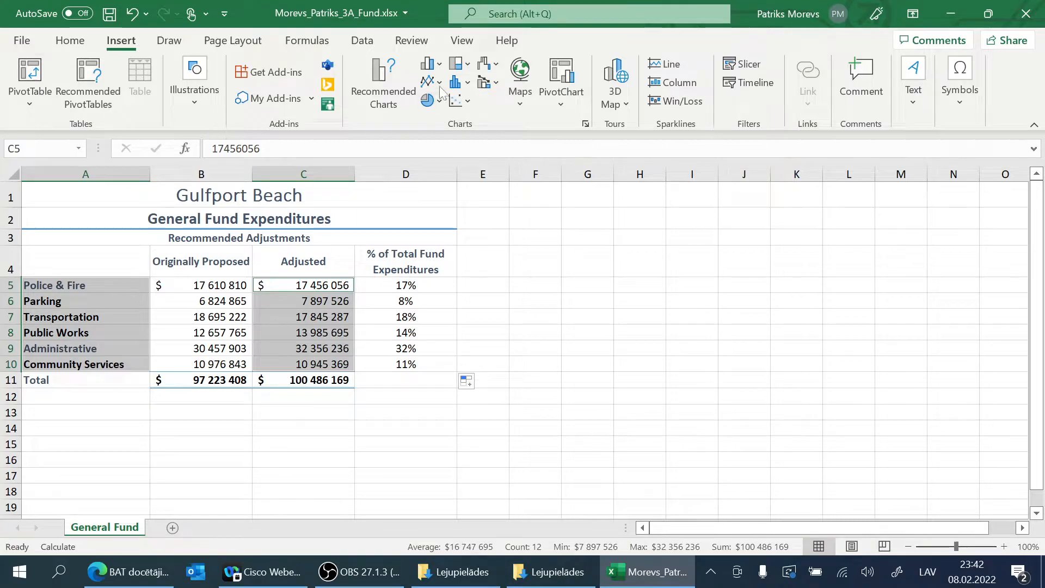
click(440, 64)
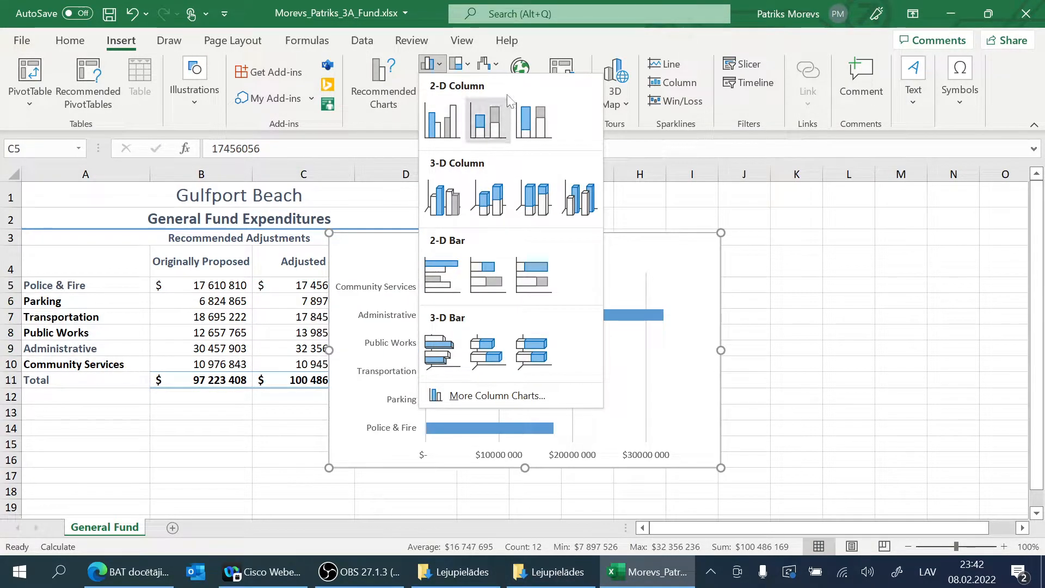
click(545, 40)
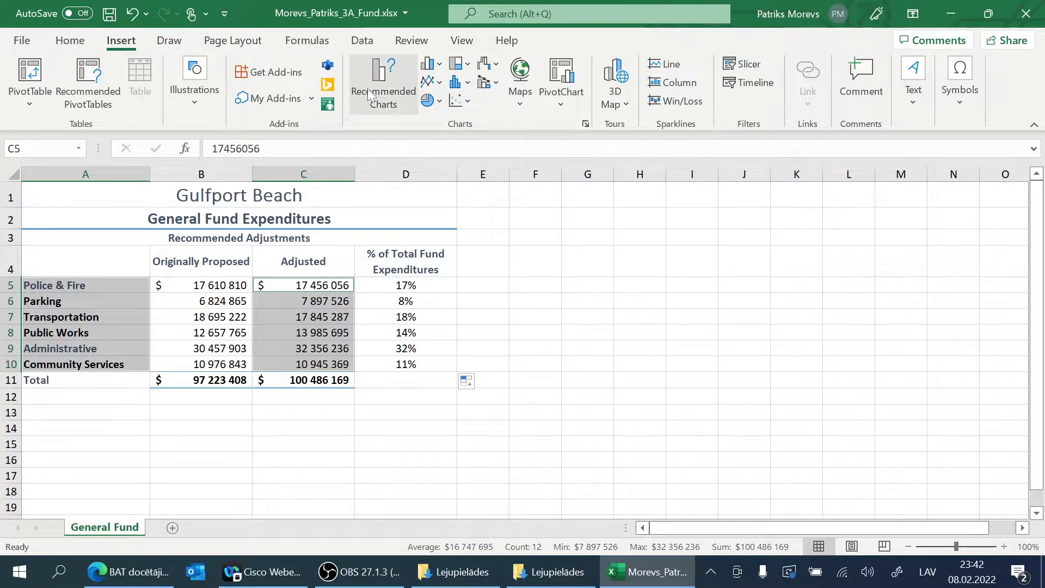
click(438, 82)
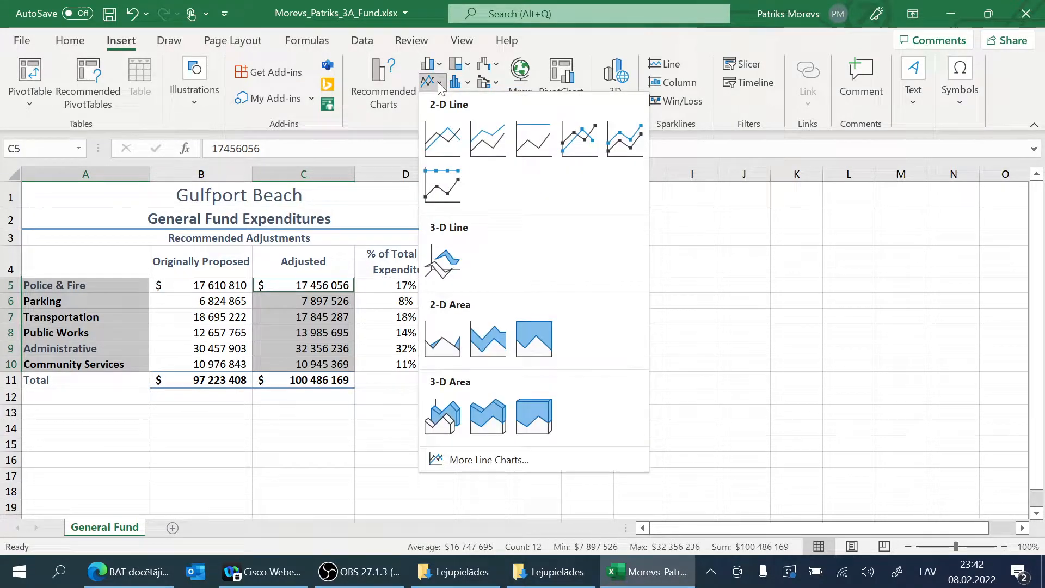
click(438, 81)
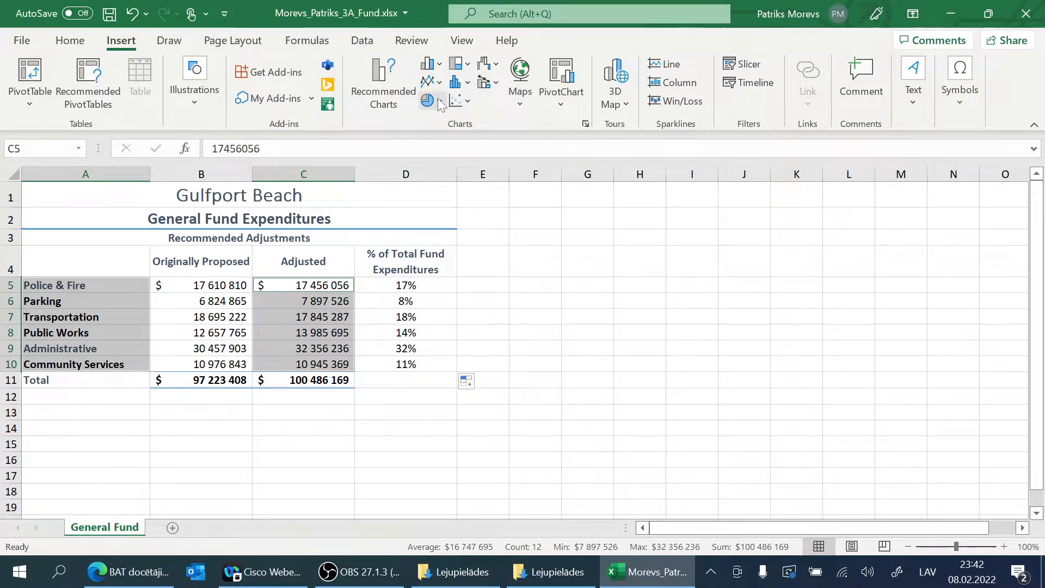
Step: Insert a 3-D Pie chart from the selected categories and adjusted amounts
click(439, 101)
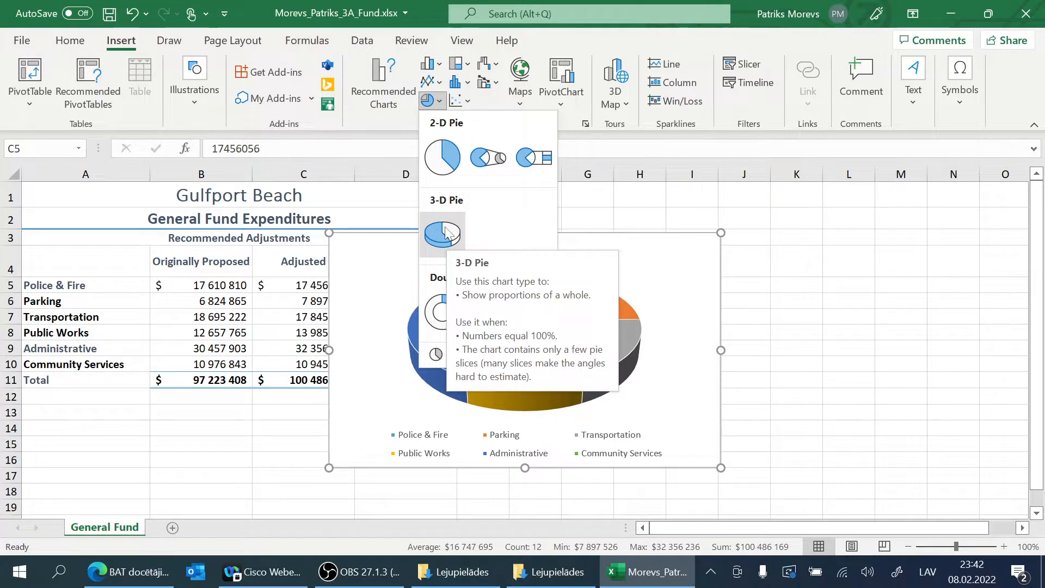
click(444, 231)
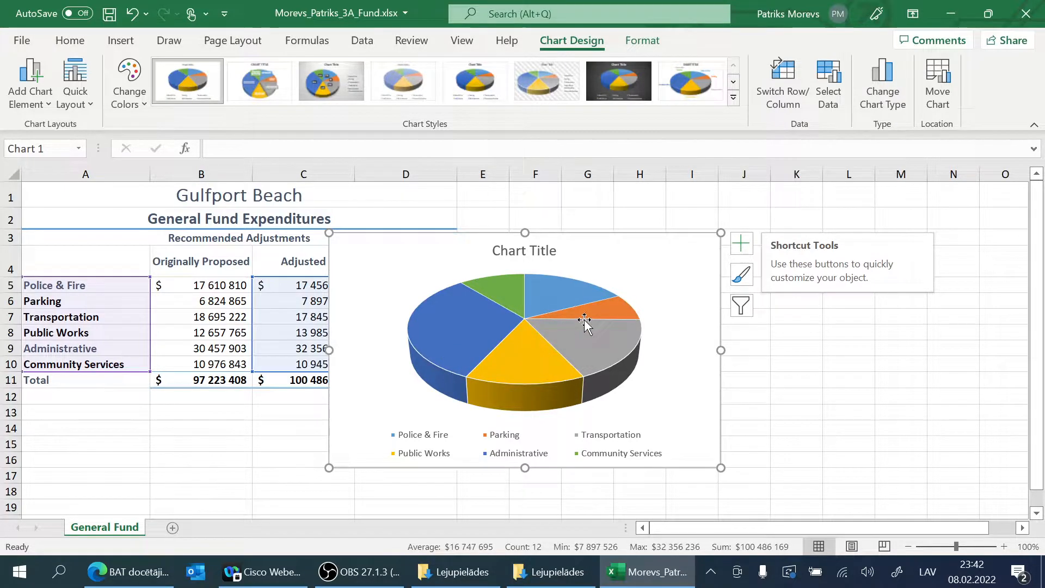
mouse_move(473, 315)
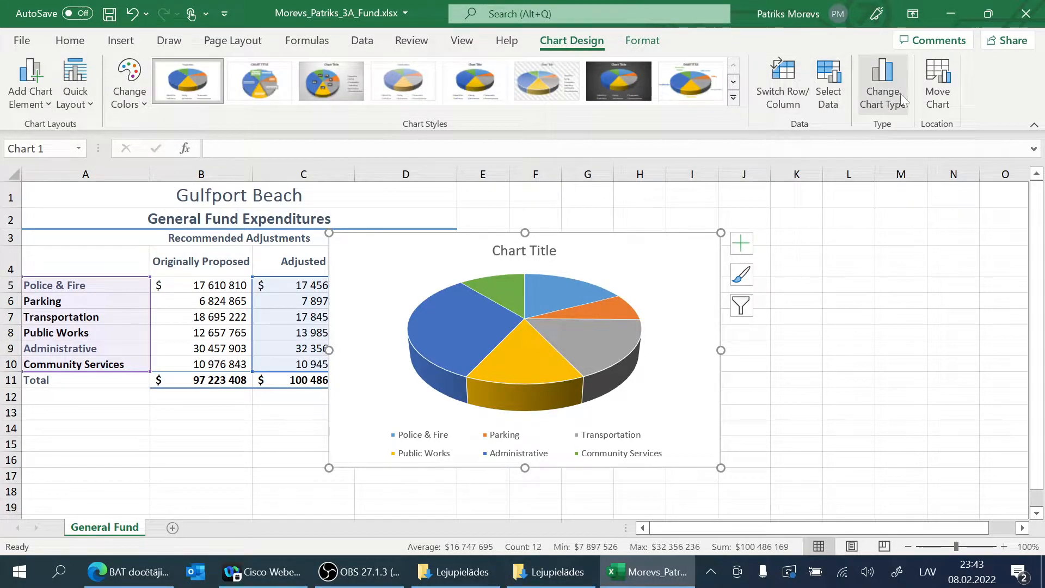
Step: Move the pie chart to a new sheet named Expenditures Chart
click(939, 84)
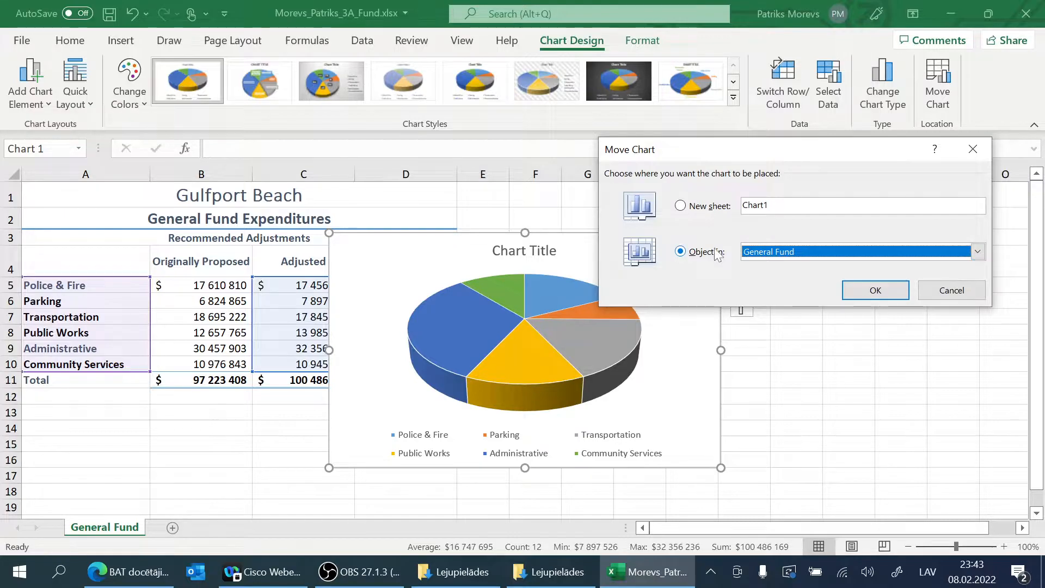
click(682, 211)
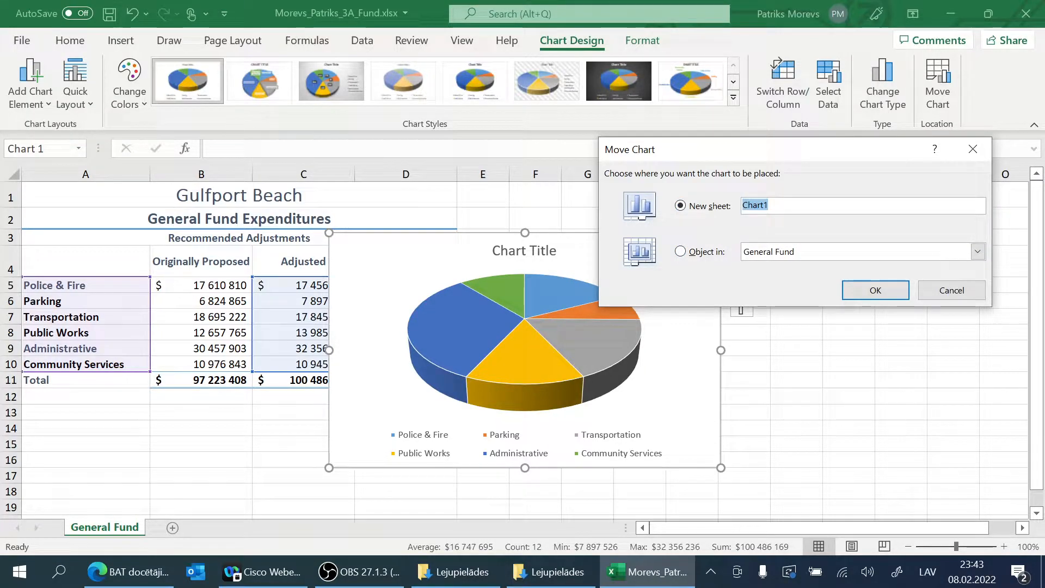
text(Ex)
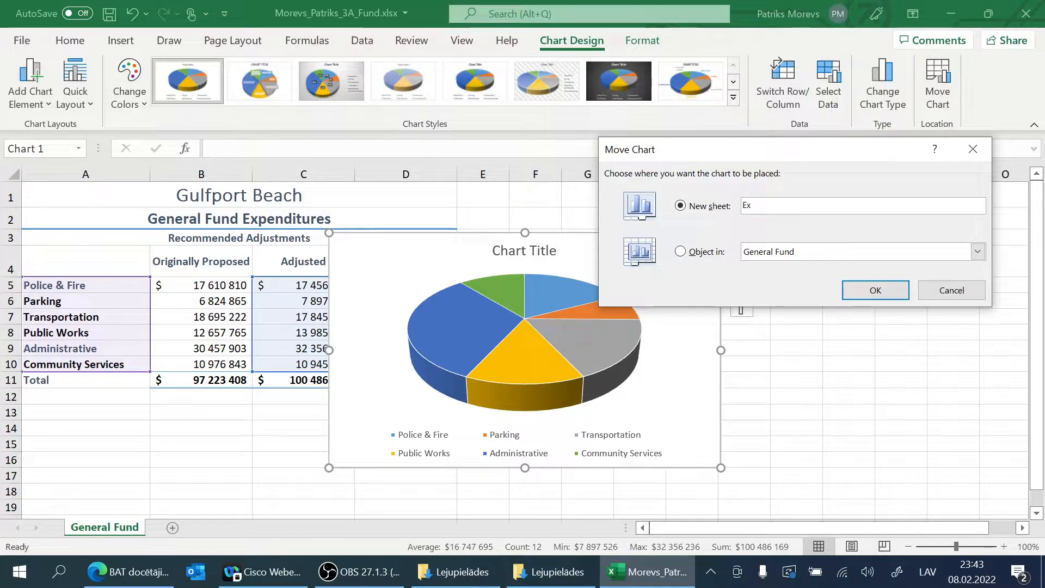
text(pendit)
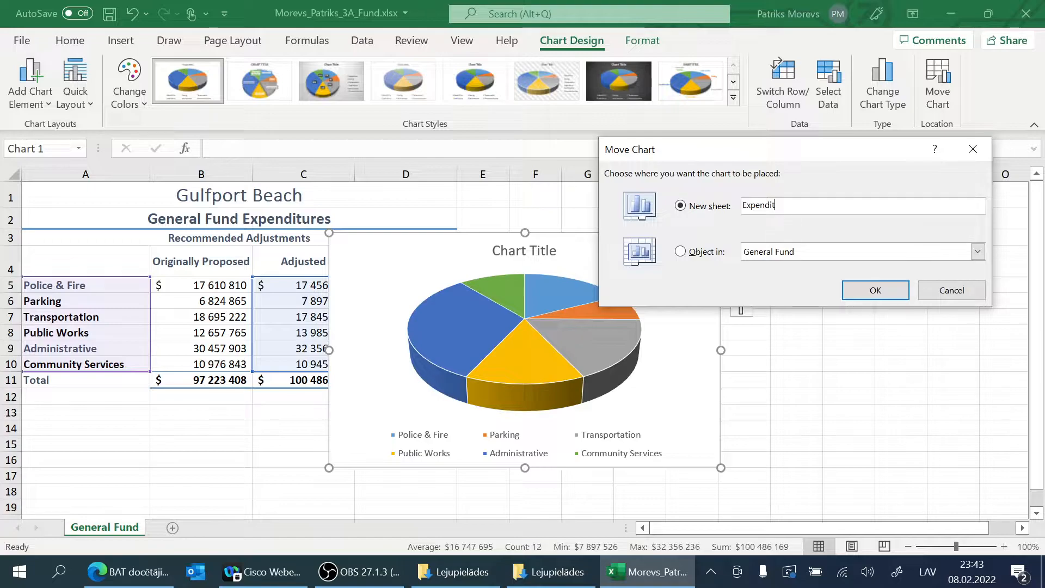
text(ures Chart)
click(866, 290)
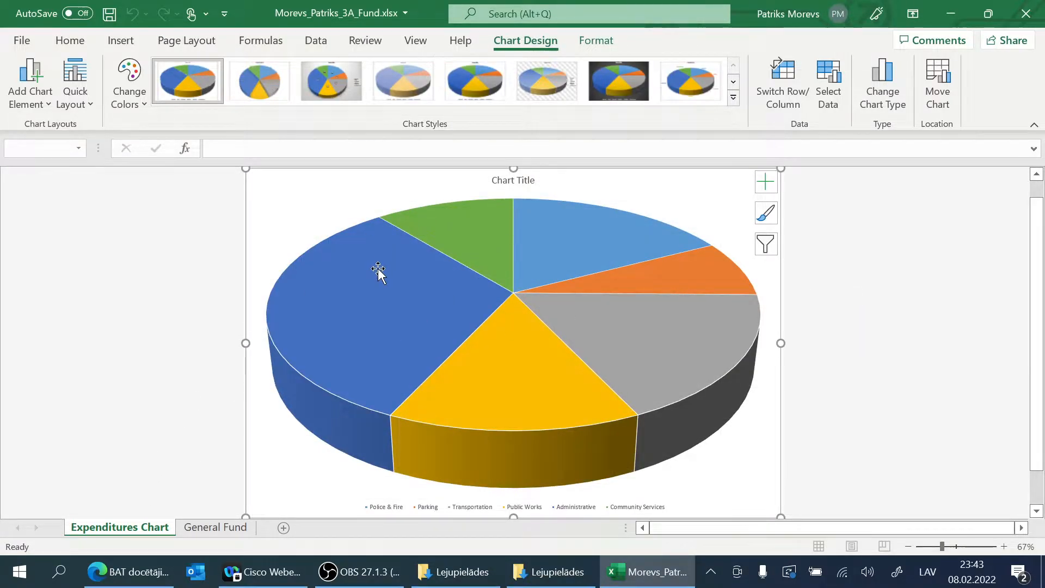
Step: Look at the Administrative slice's data, view the General Fund sheet and return to the Expenditures Chart sheet
mouse_move(378, 275)
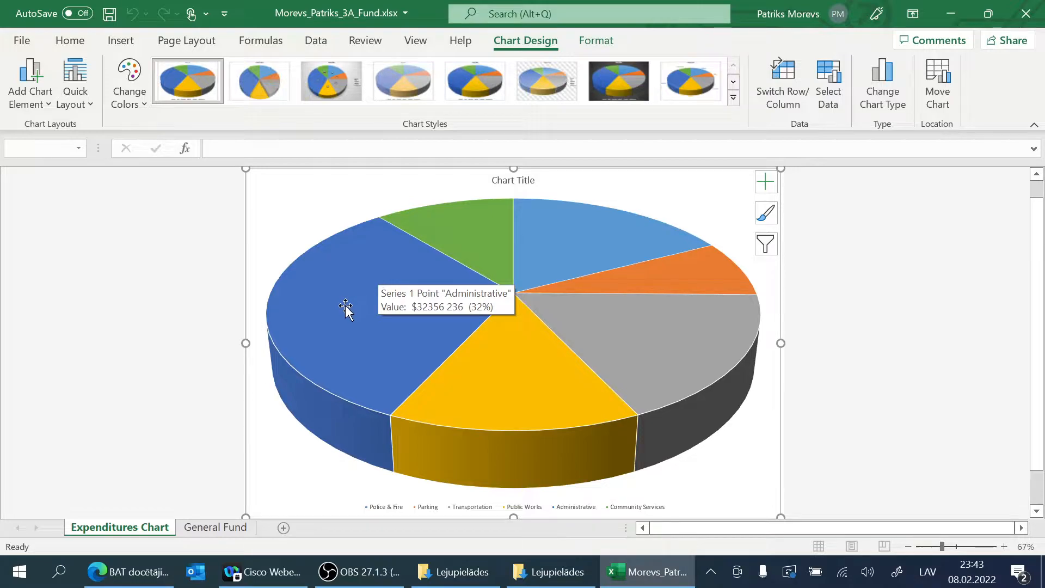
click(214, 527)
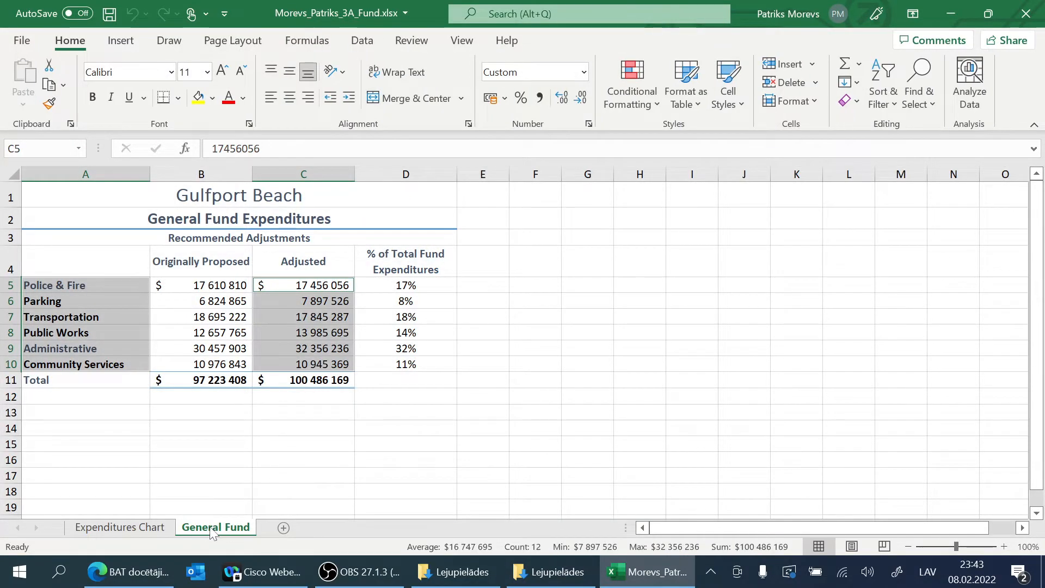
click(120, 526)
mouse_move(329, 396)
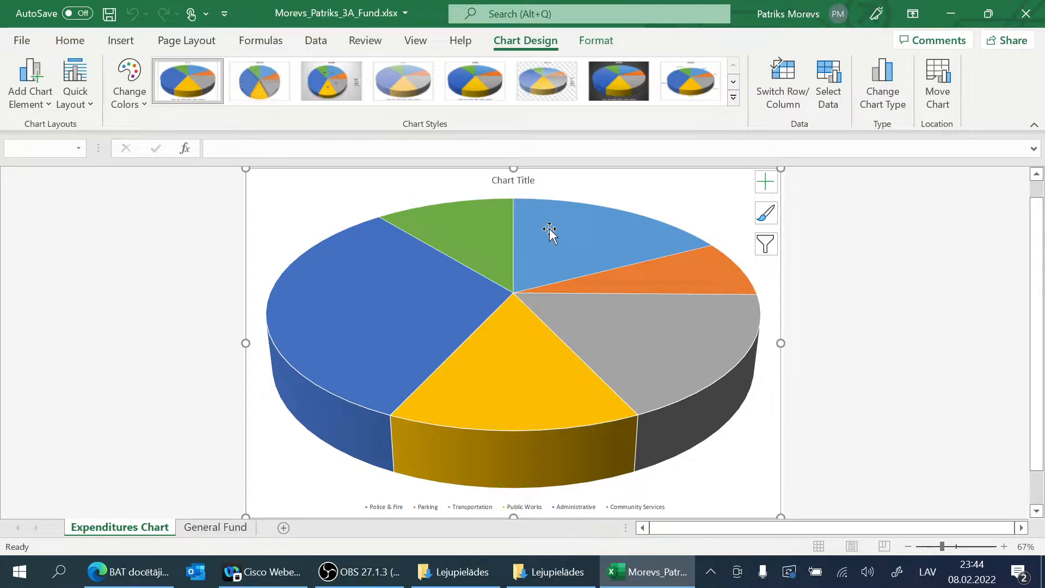
Step: Replace the pie chart's placeholder title with General Fund Expenditures
double_click(513, 180)
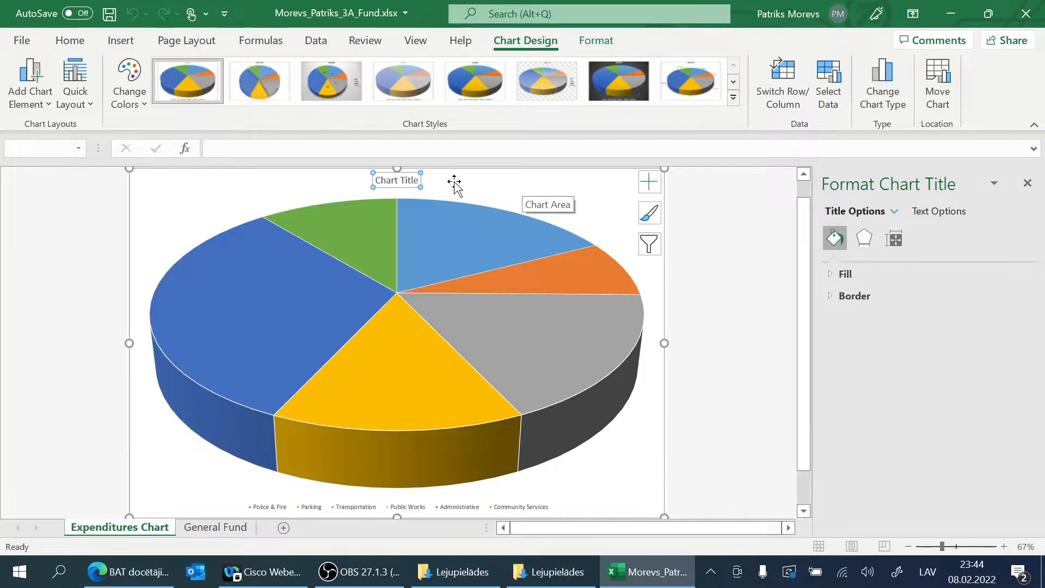
double_click(409, 180)
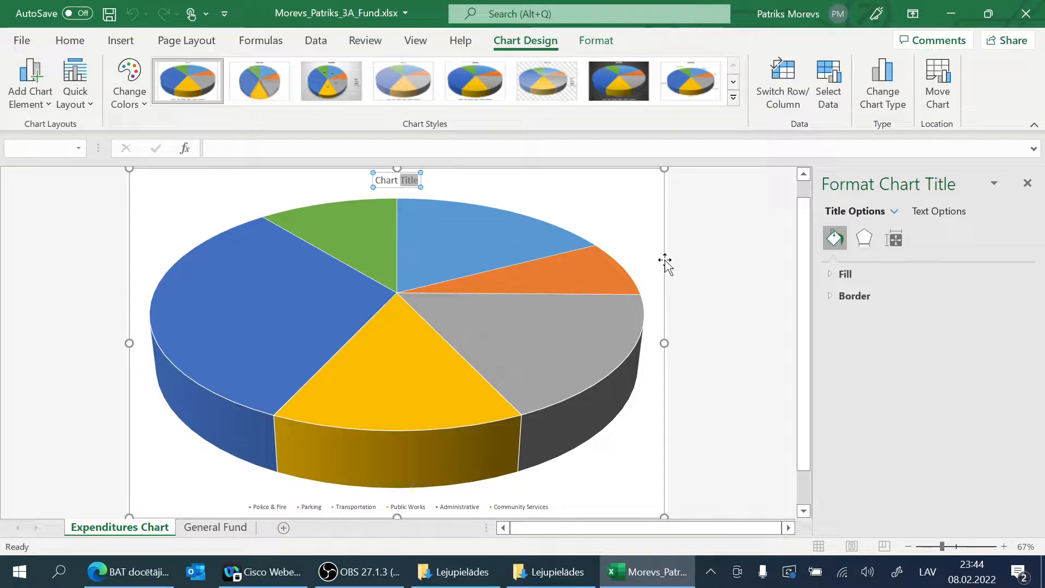
key(BackSpace)
key(BackSpace)
key(BackSpace)
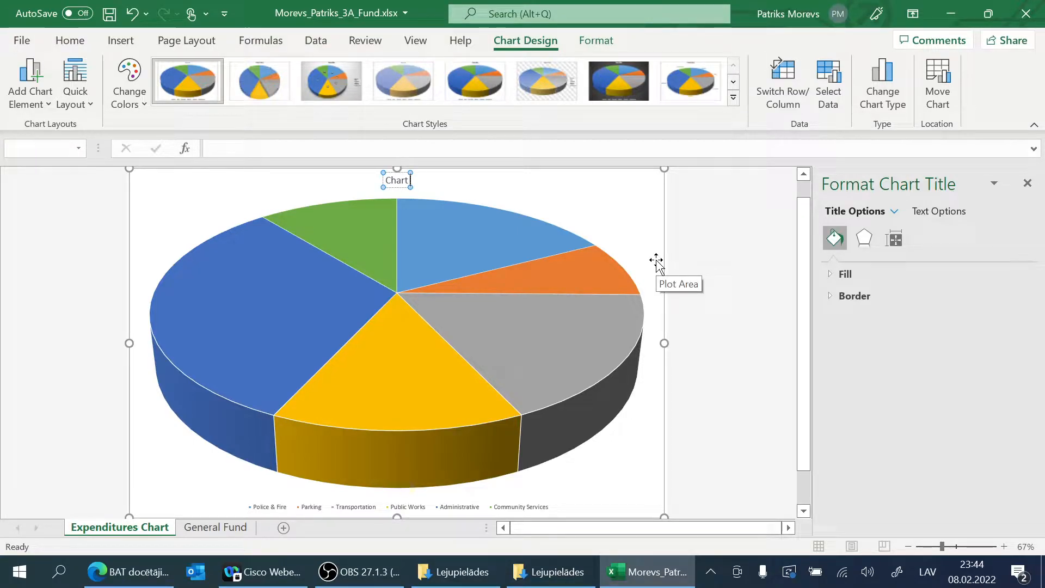
key(BackSpace)
key(BackSpace)
key(BackSpace)
key(BackSpace)
text(Genera)
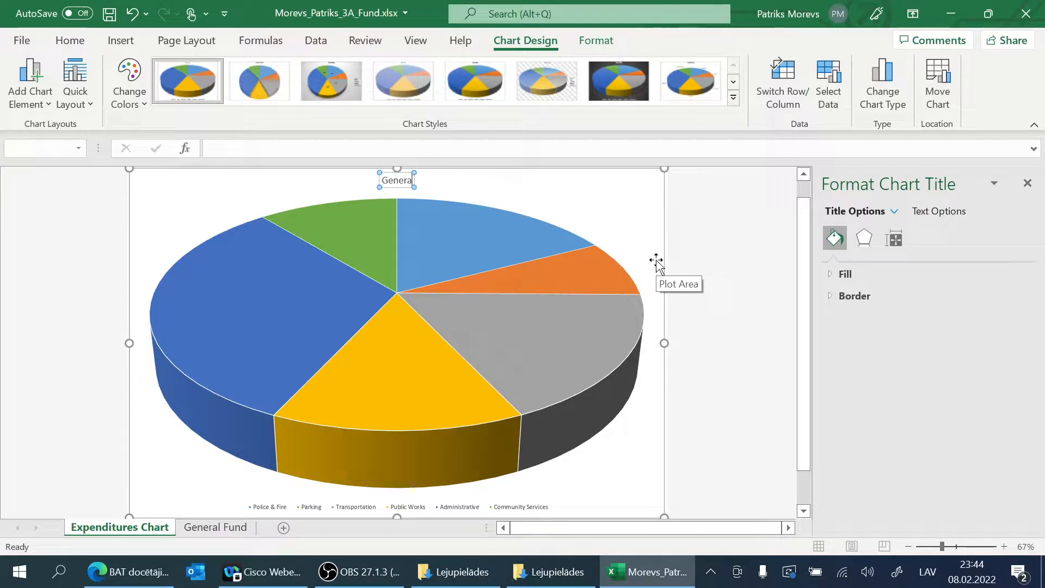
text(l)
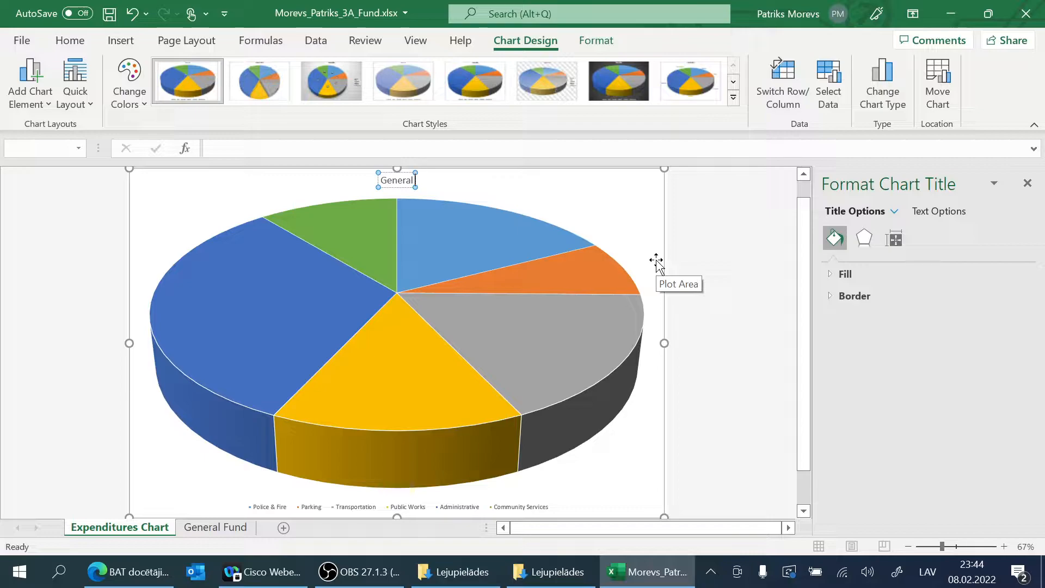
text( Fund)
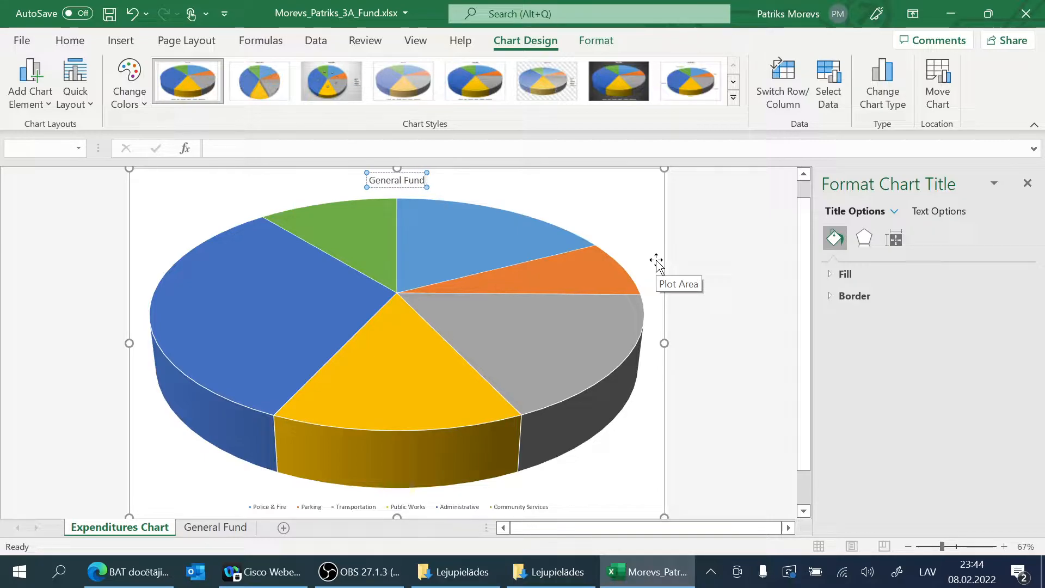
text( Expend)
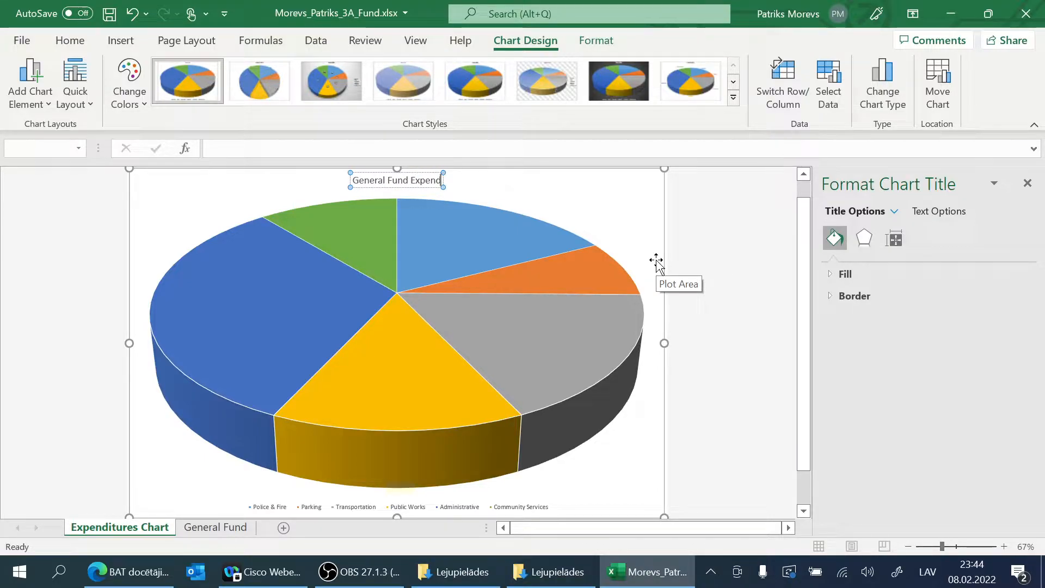
text(itures)
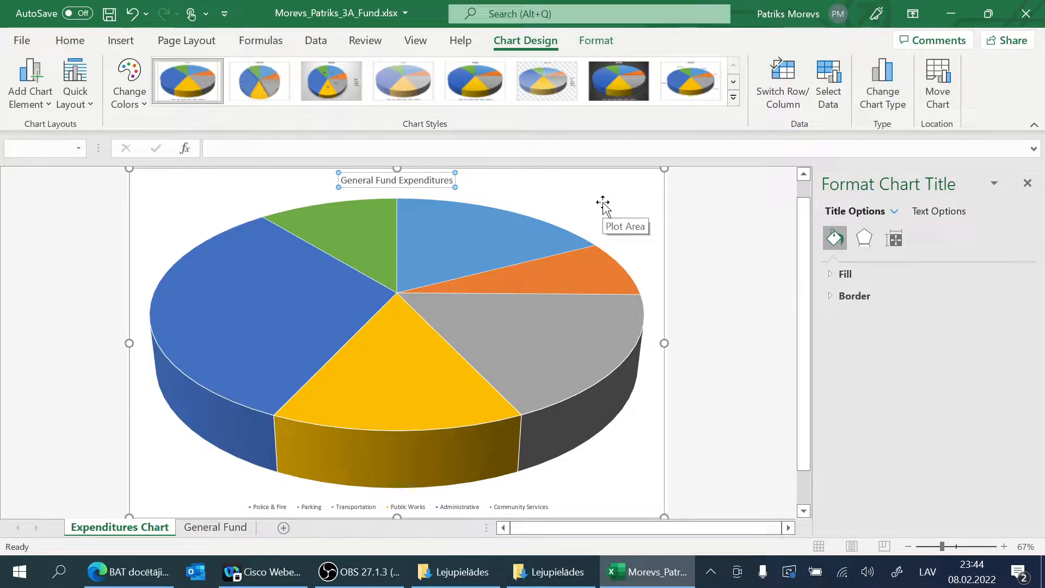
Step: Apply the WordArt style Fill: Gold, Accent color 4; Soft Bevel to the whole chart title text
triple_click(438, 181)
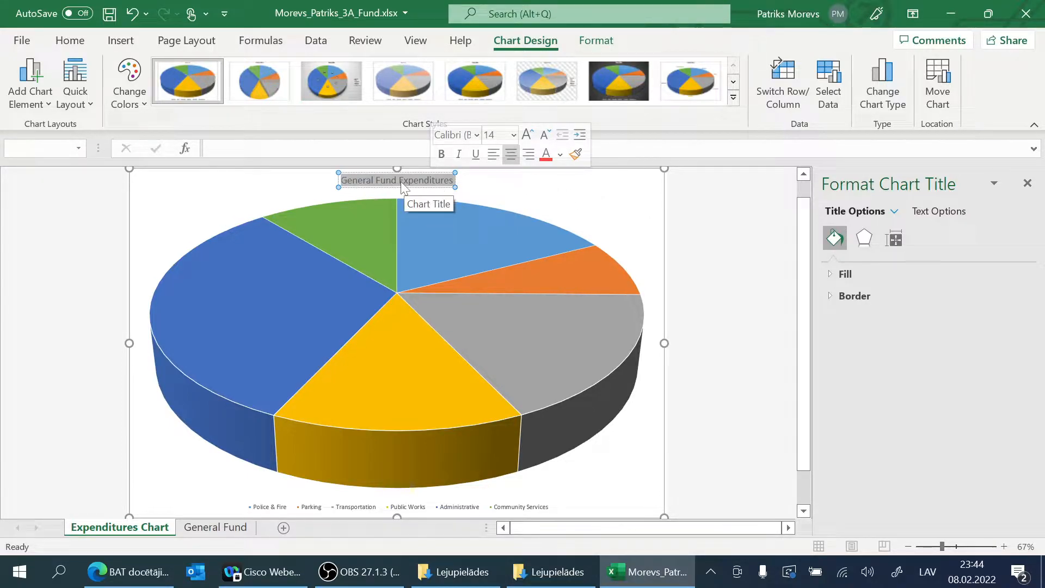
click(408, 181)
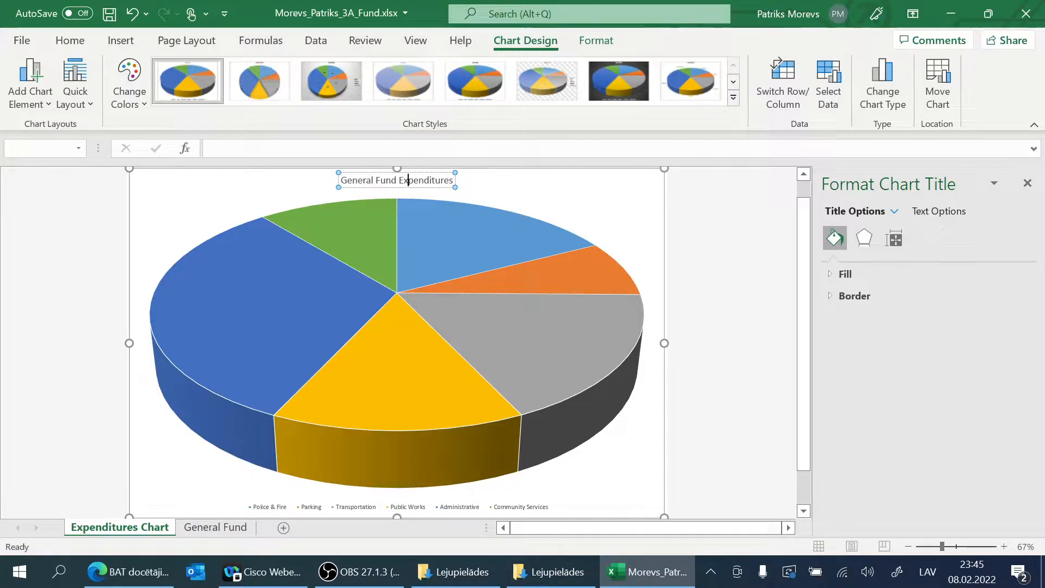
triple_click(407, 177)
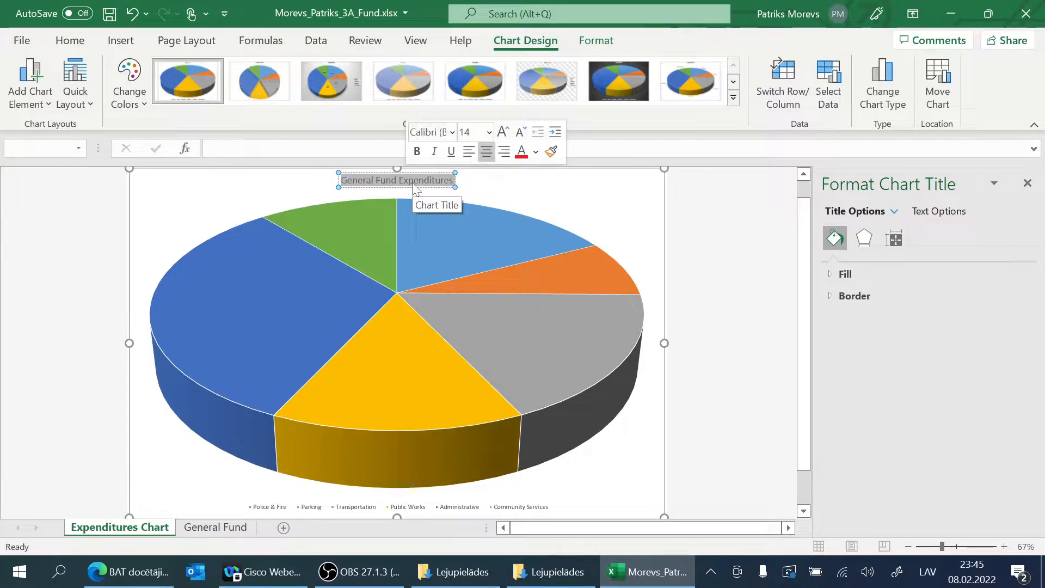
click(413, 183)
drag(340, 180, 455, 180)
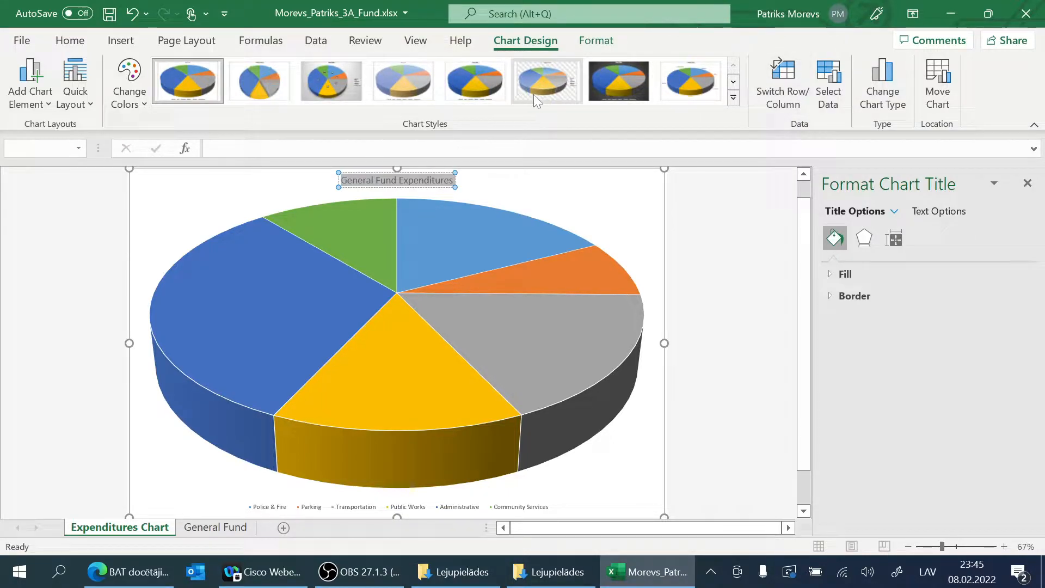
click(596, 40)
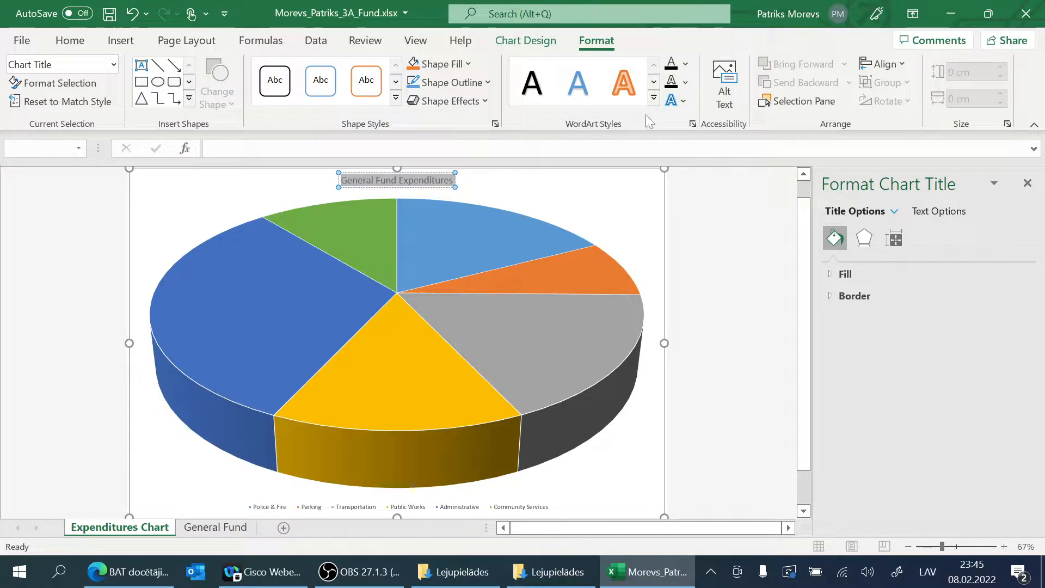
click(655, 98)
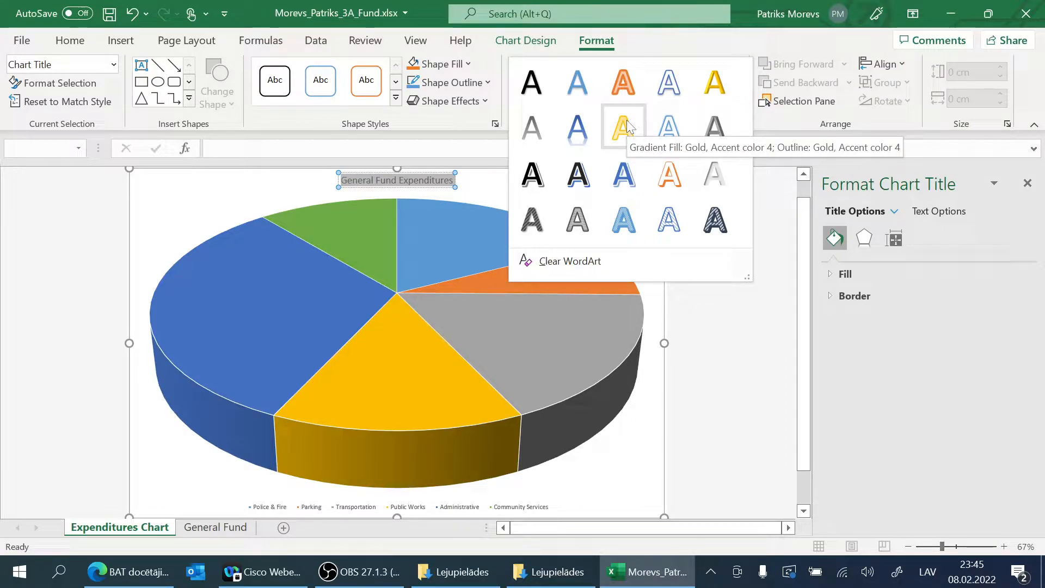
click(704, 90)
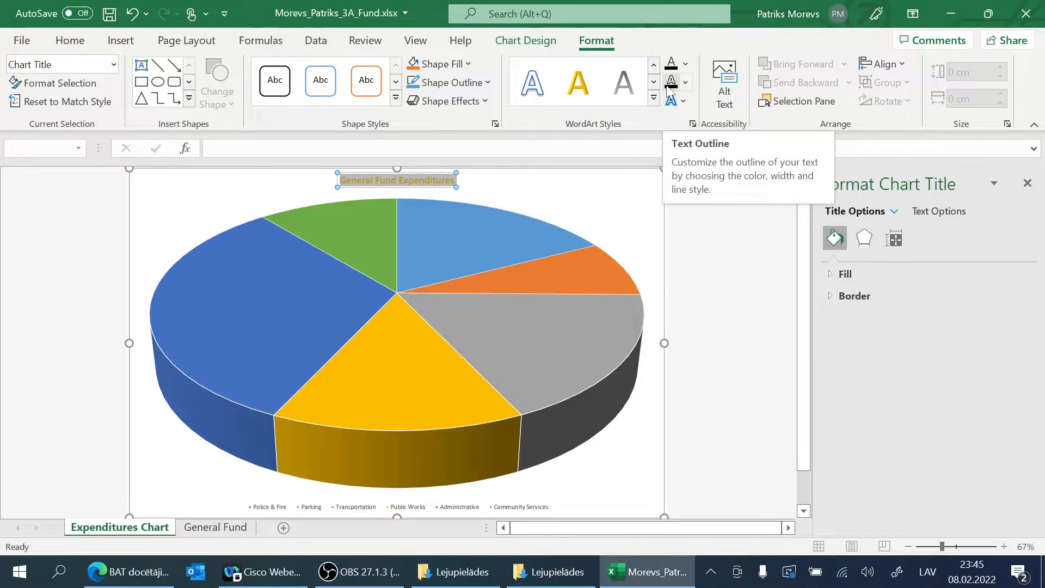
Step: Look at the chart title's text effects and text box options, and close the title formatting settings
click(694, 123)
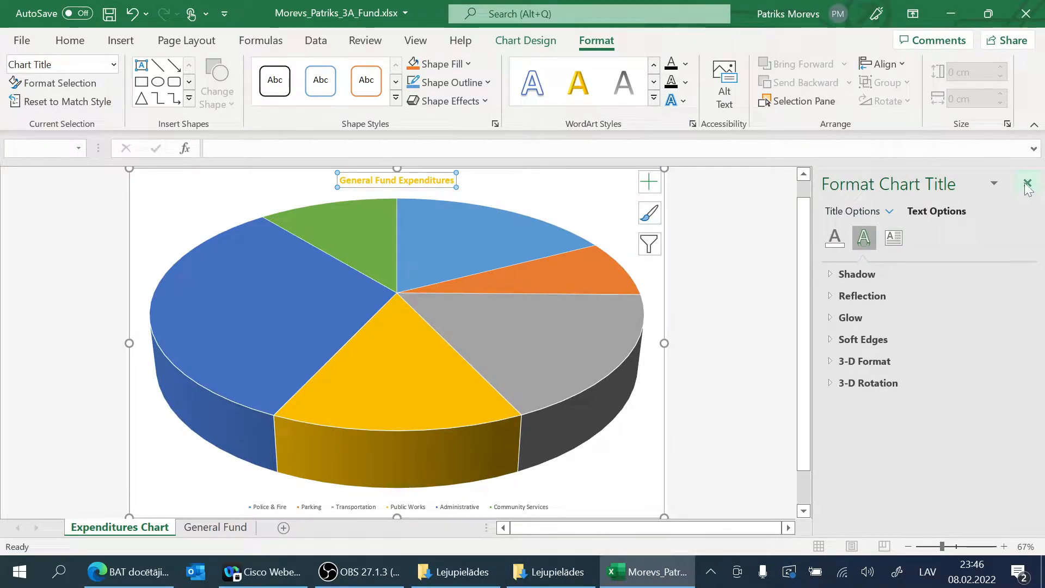
click(894, 237)
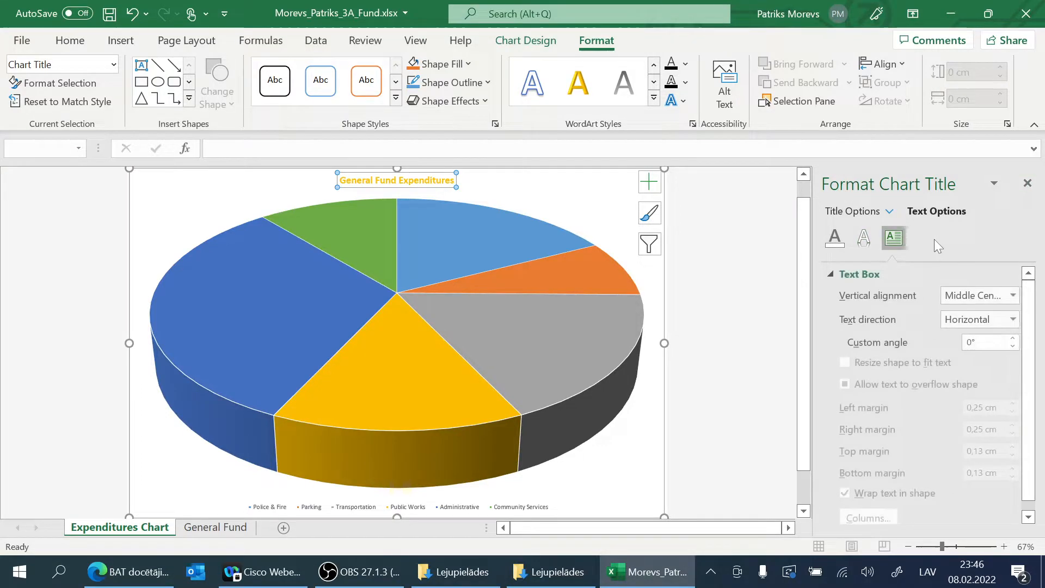
scroll(935, 332, down, 1)
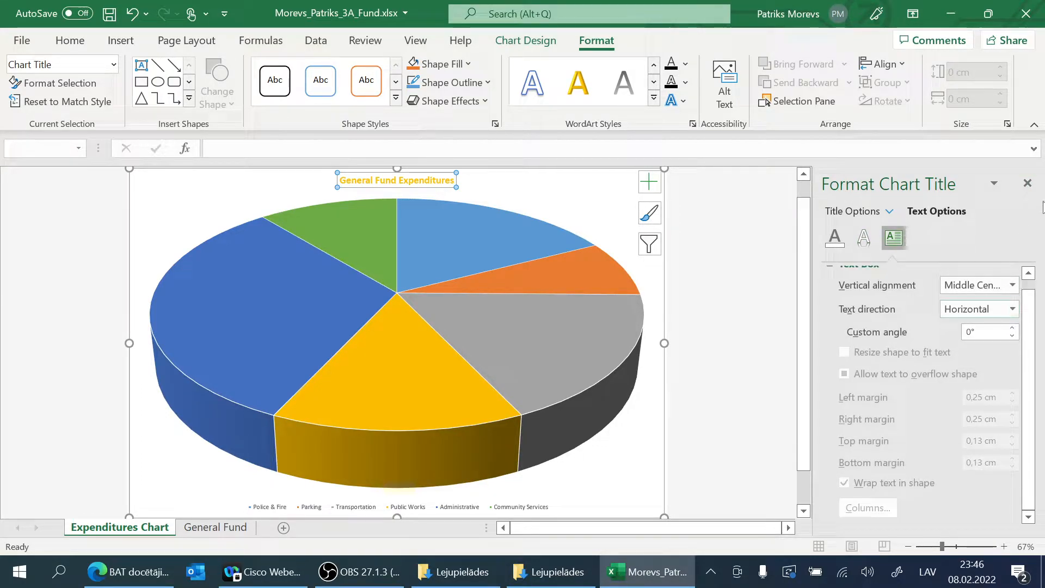
click(1027, 184)
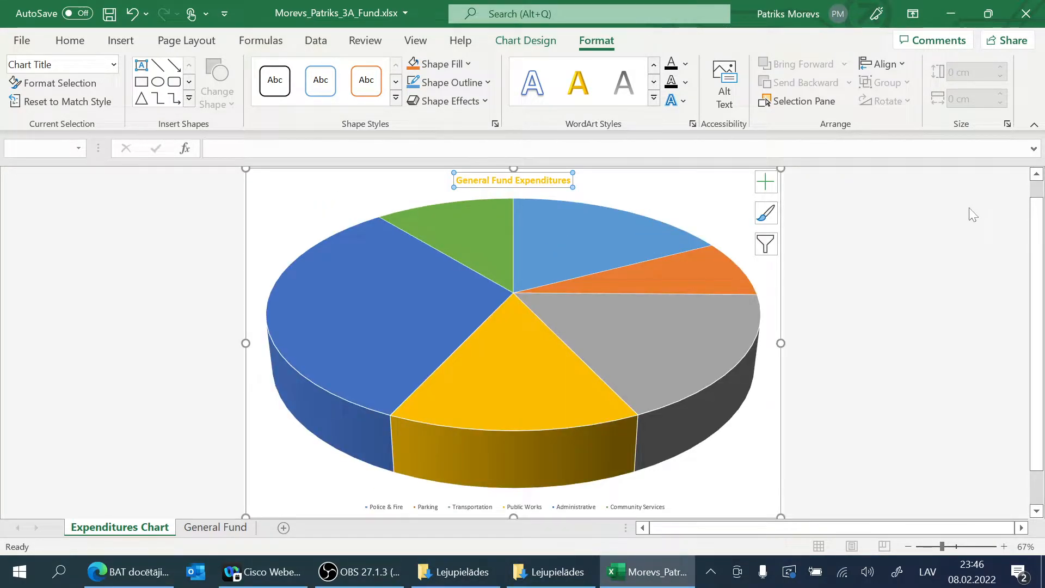
Step: Set the chart title's font size to 32
click(61, 43)
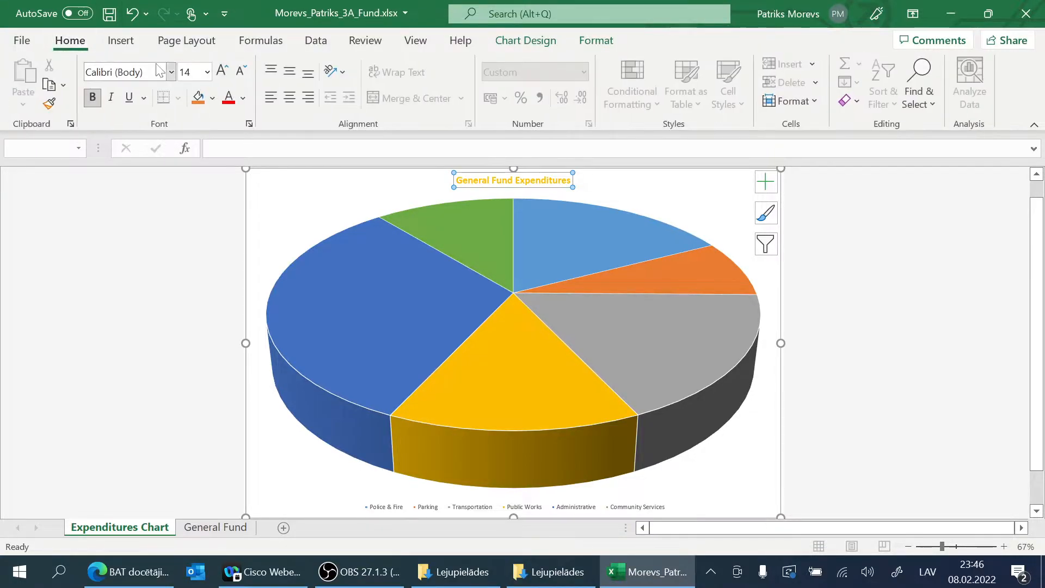
click(207, 72)
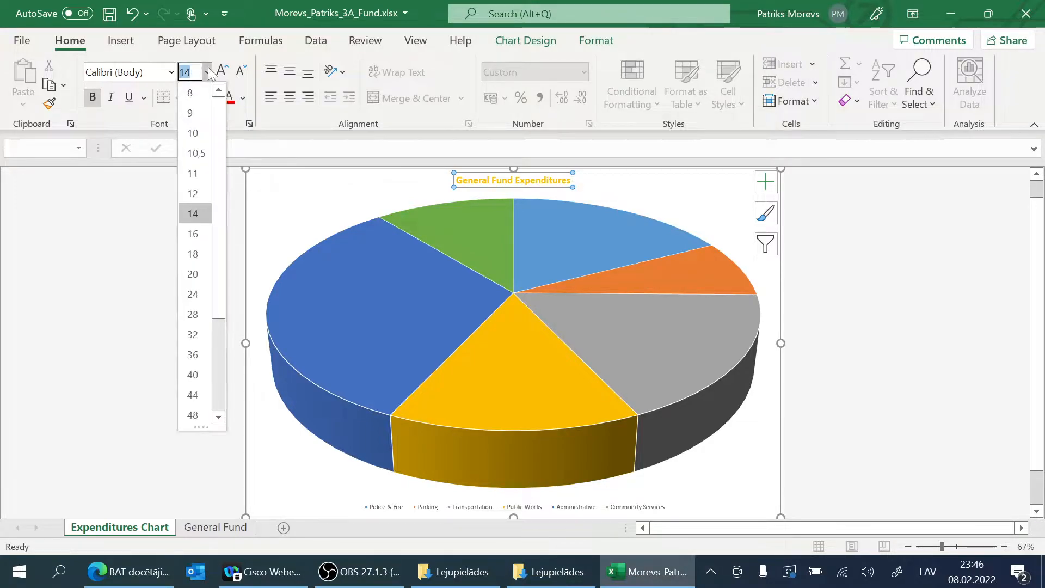
click(191, 338)
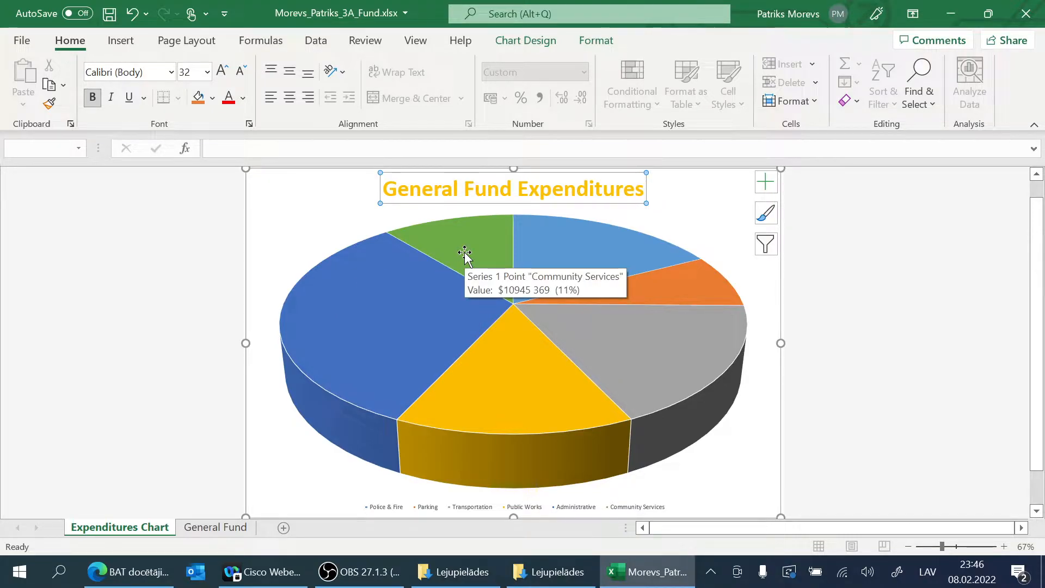
Step: Inspect the category names, values and percentages of the individual pie slices
mouse_move(595, 253)
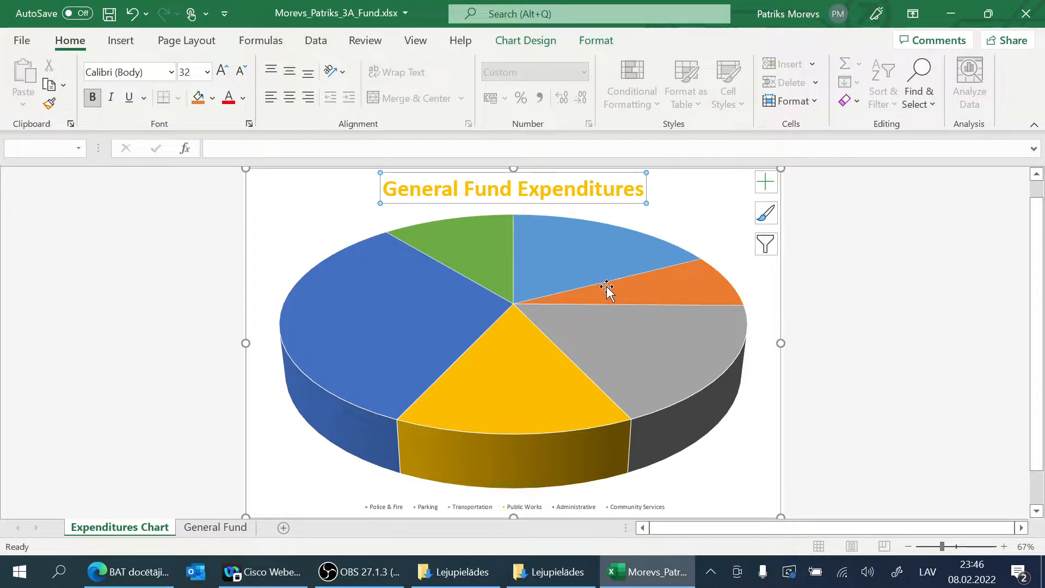
mouse_move(610, 289)
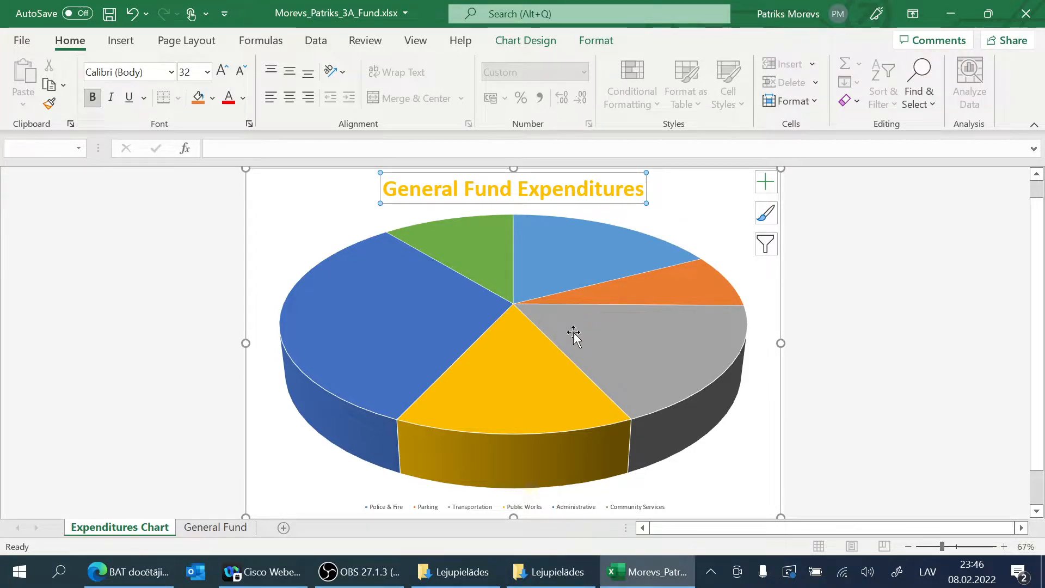
mouse_move(531, 363)
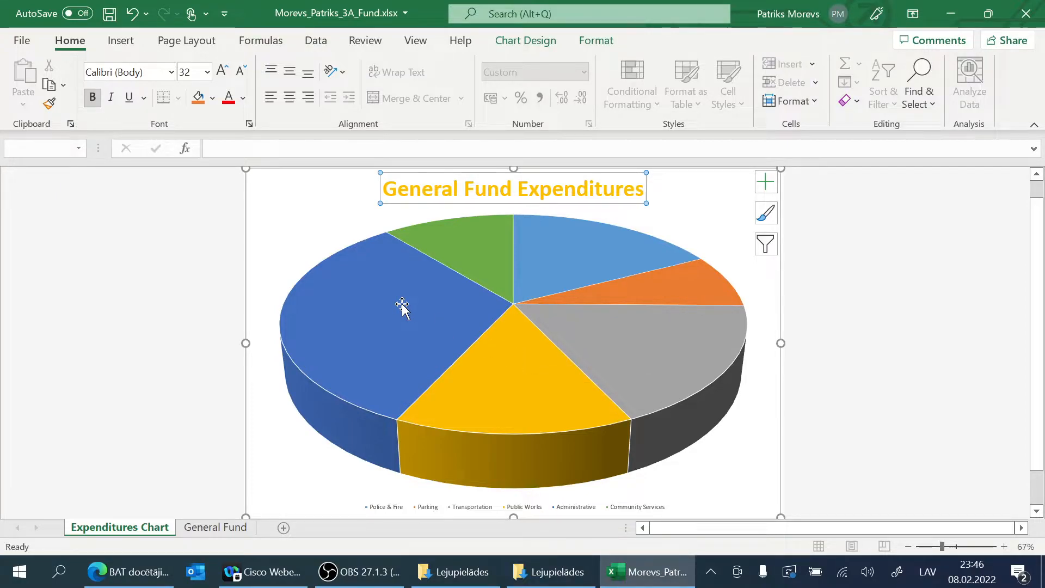
mouse_move(406, 305)
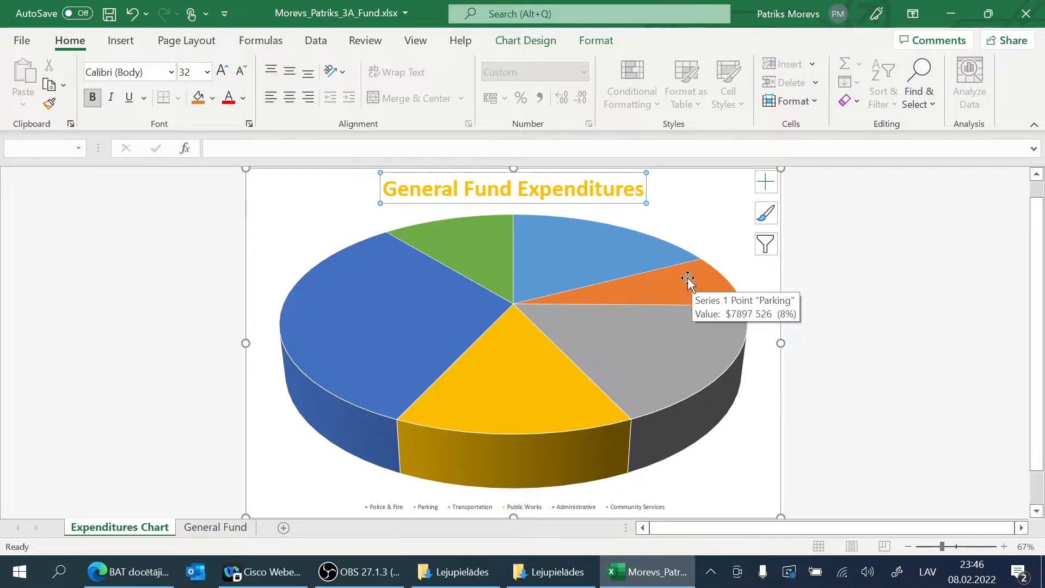
mouse_move(679, 281)
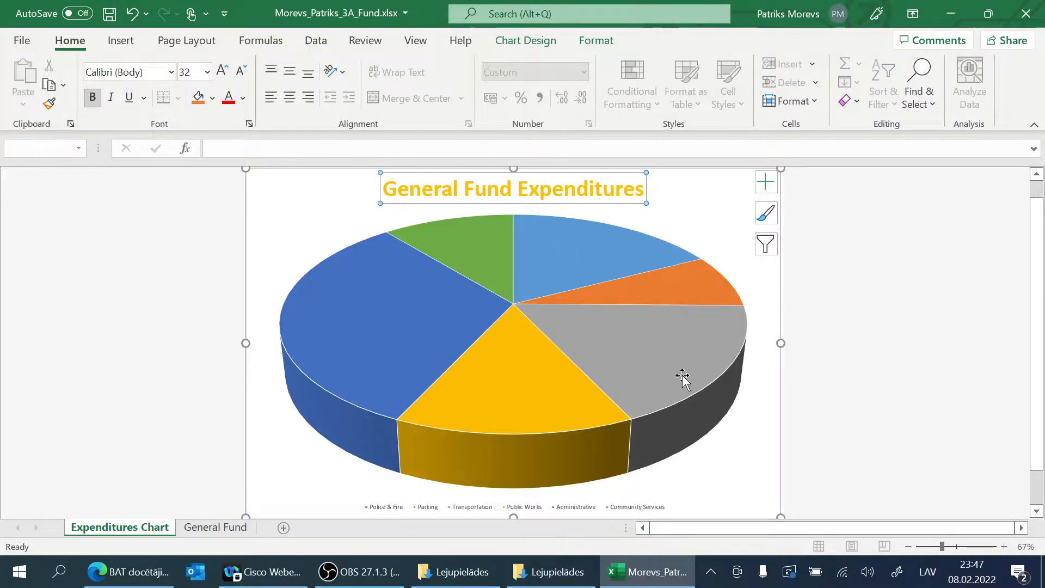
mouse_move(699, 352)
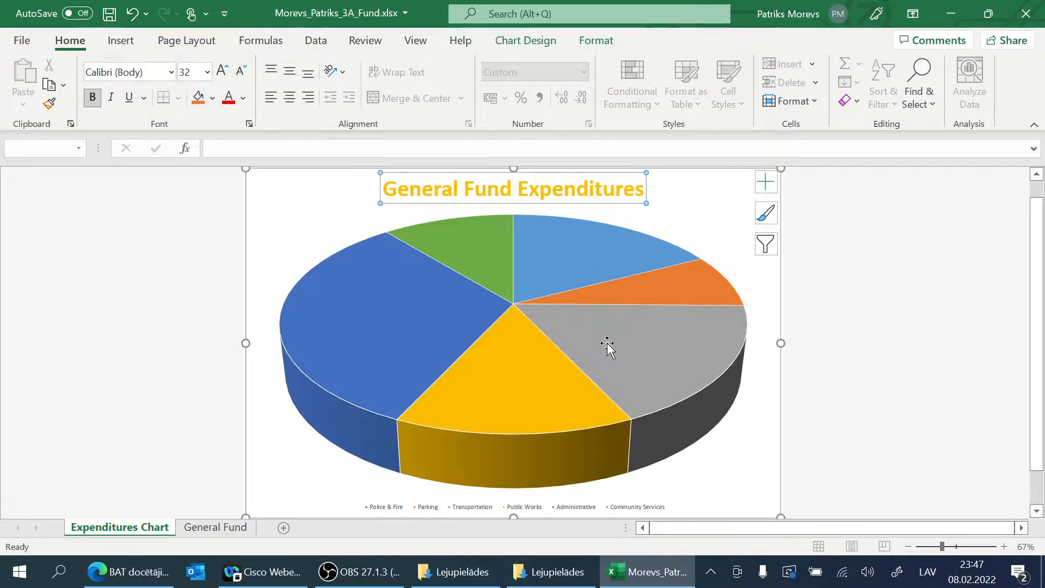
Step: Examine the placement choices offered for the pie chart's data labels and legend
click(773, 189)
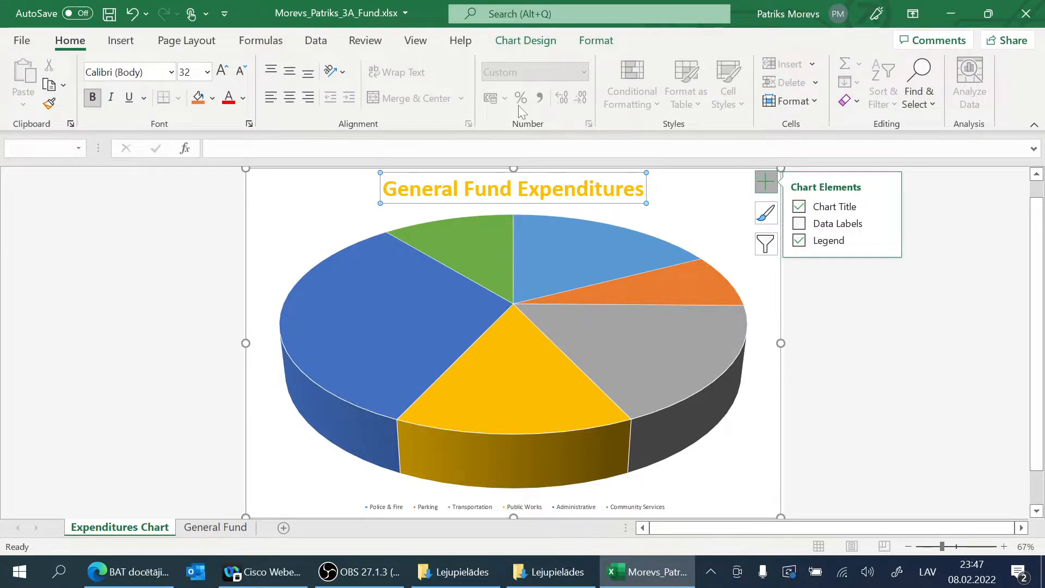
click(516, 41)
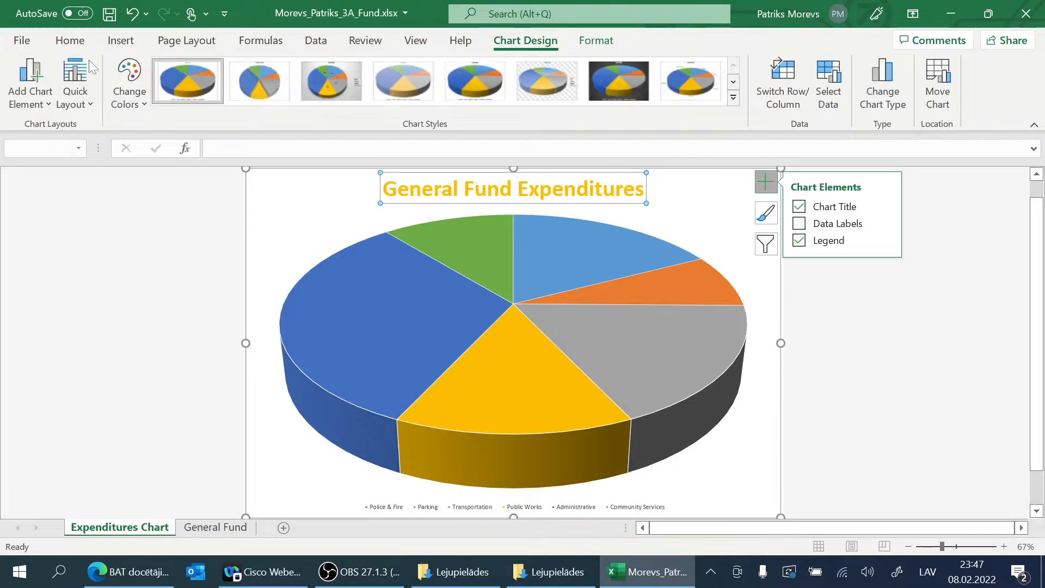
click(37, 102)
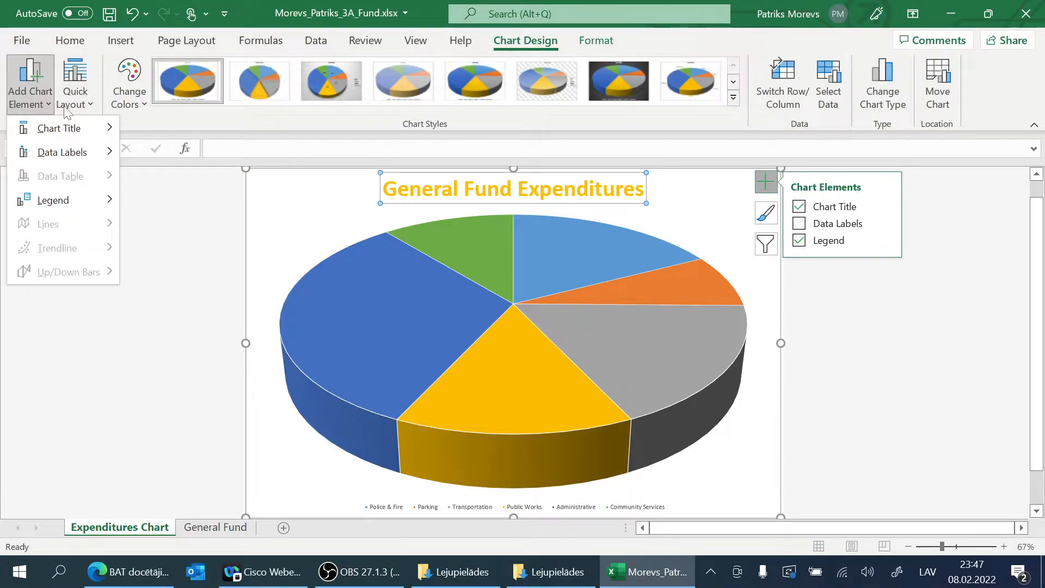
mouse_move(58, 154)
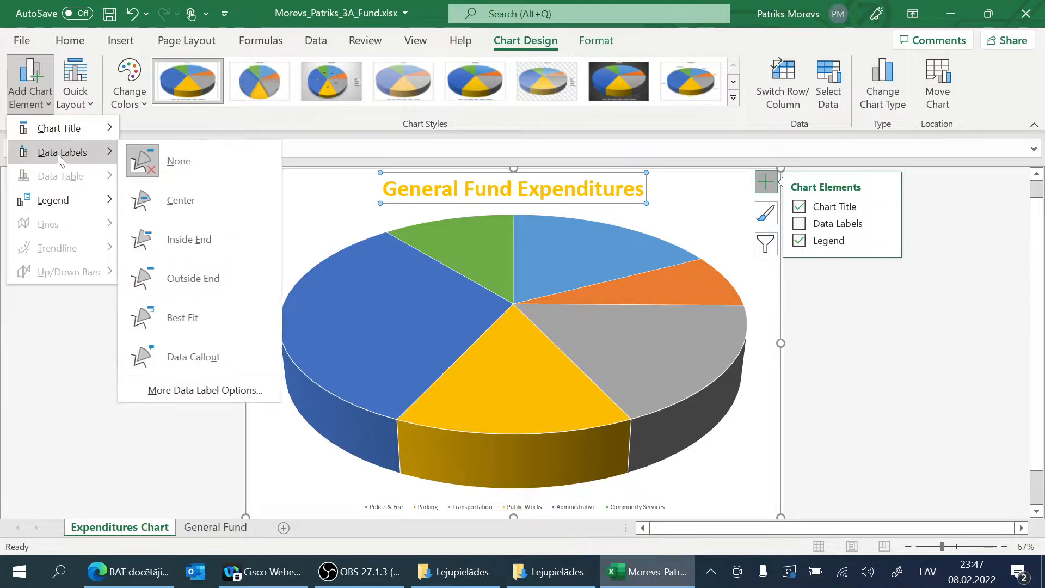
mouse_move(62, 196)
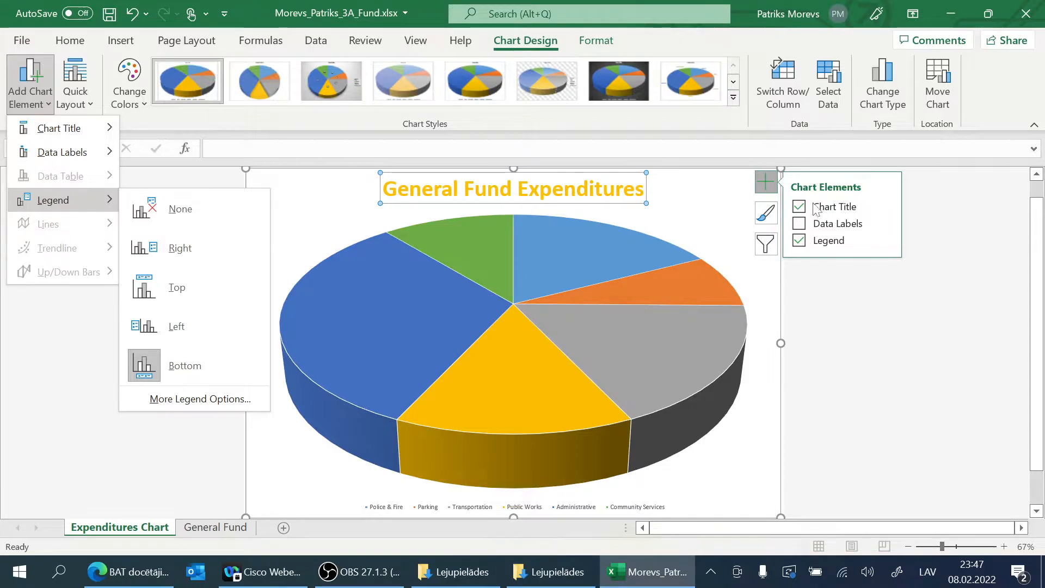
mouse_move(68, 129)
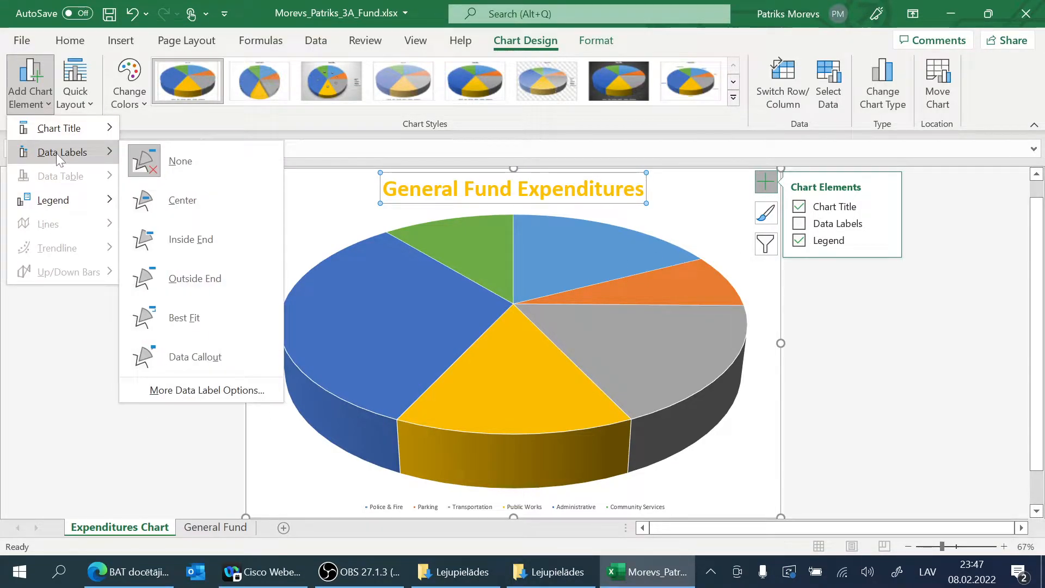
mouse_move(41, 210)
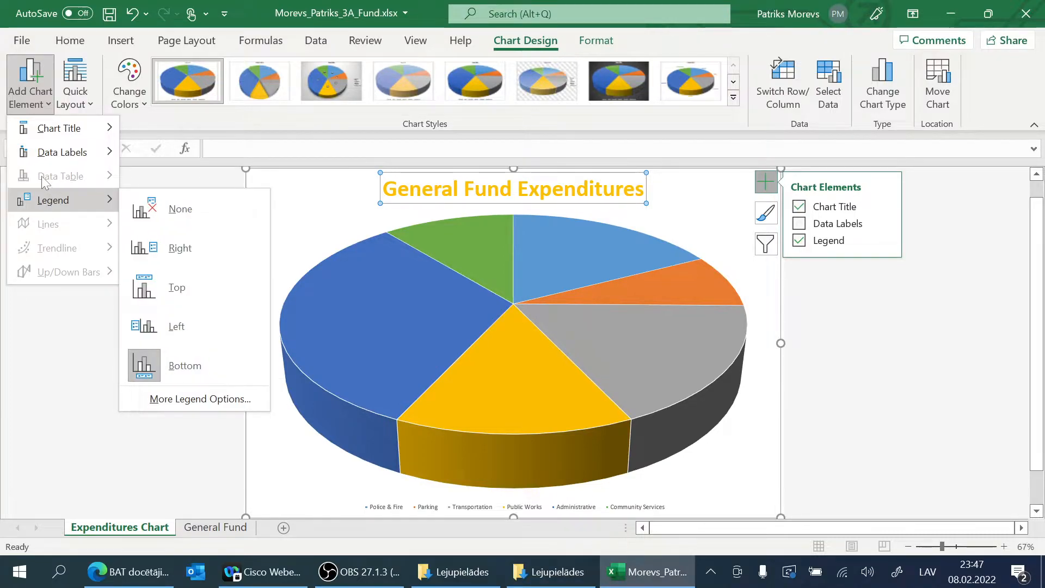
mouse_move(76, 153)
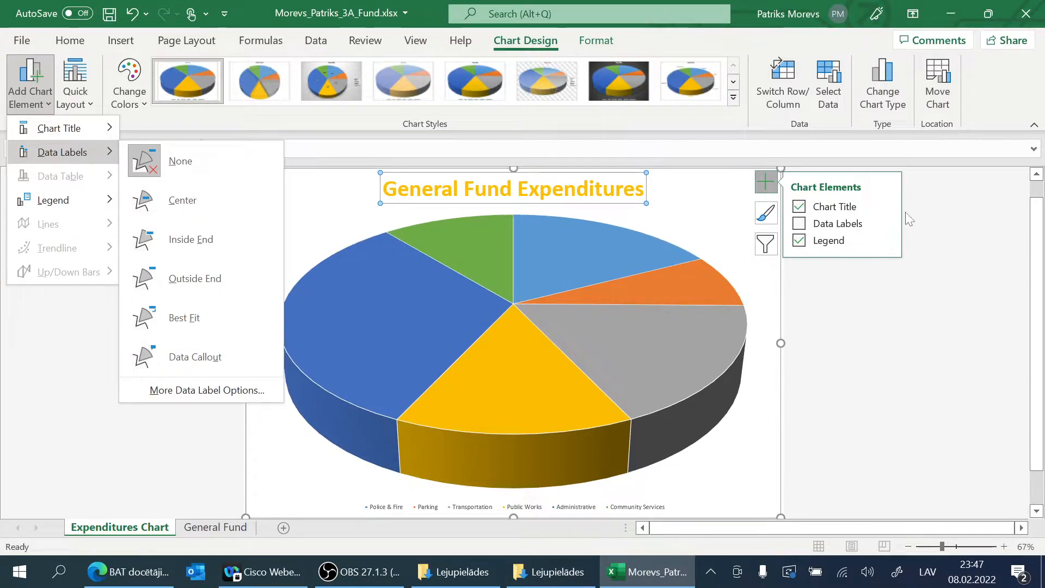
click(955, 215)
click(766, 182)
click(766, 182)
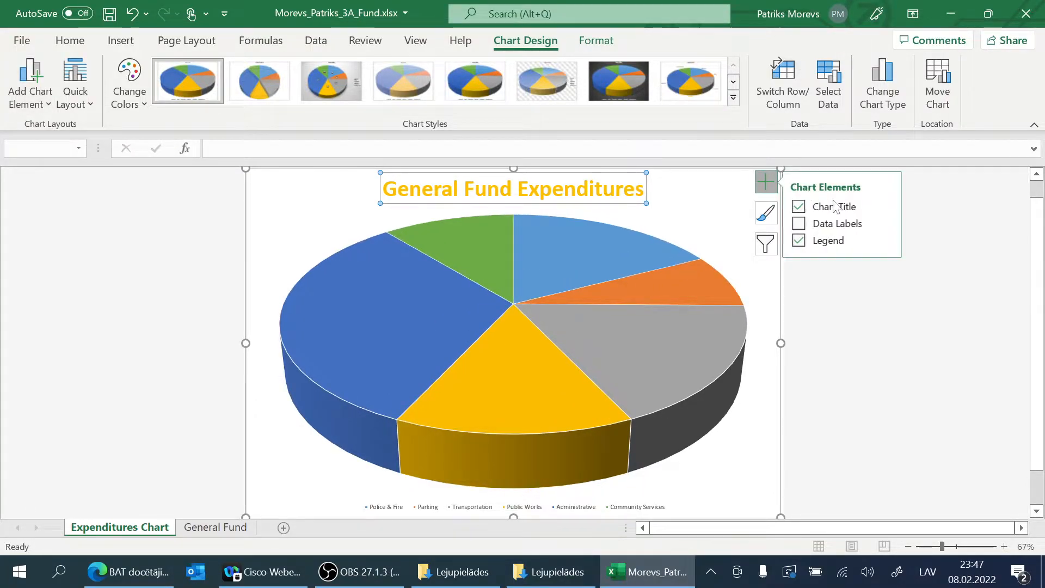
Step: Add data labels to the pie chart, open their detailed formatting options and remove the values from them
click(886, 223)
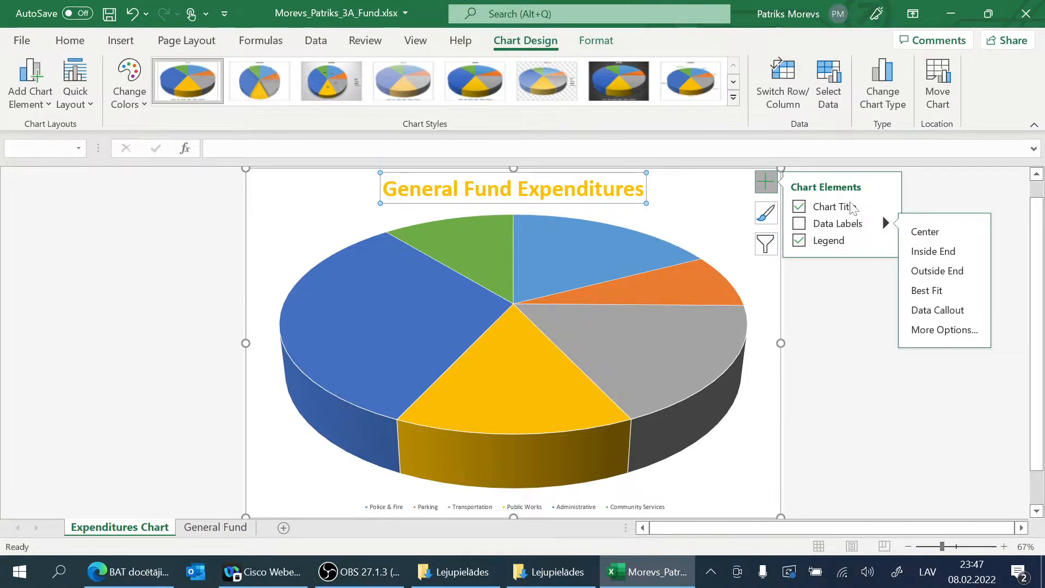
click(842, 230)
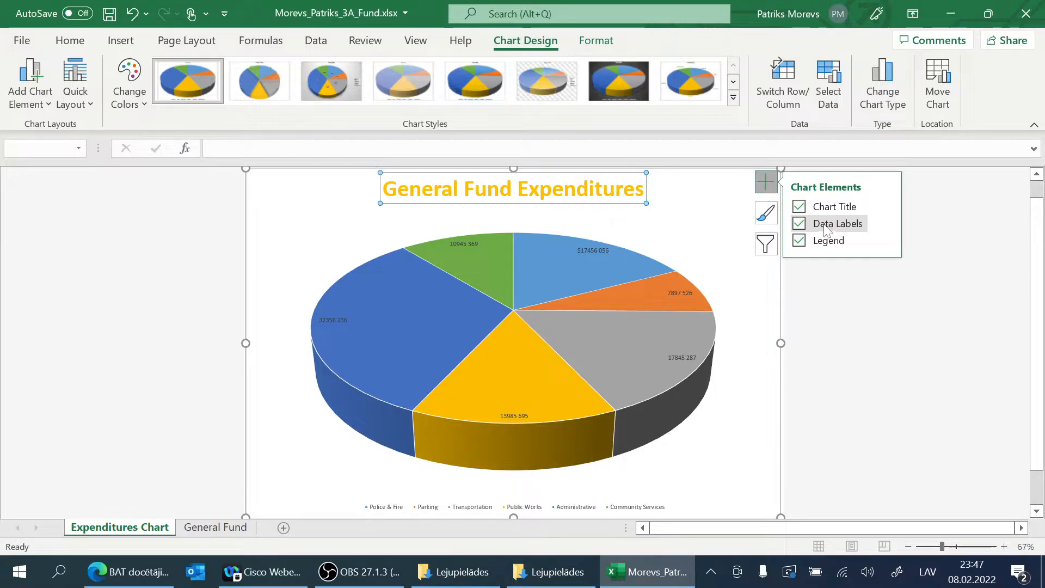
mouse_move(885, 222)
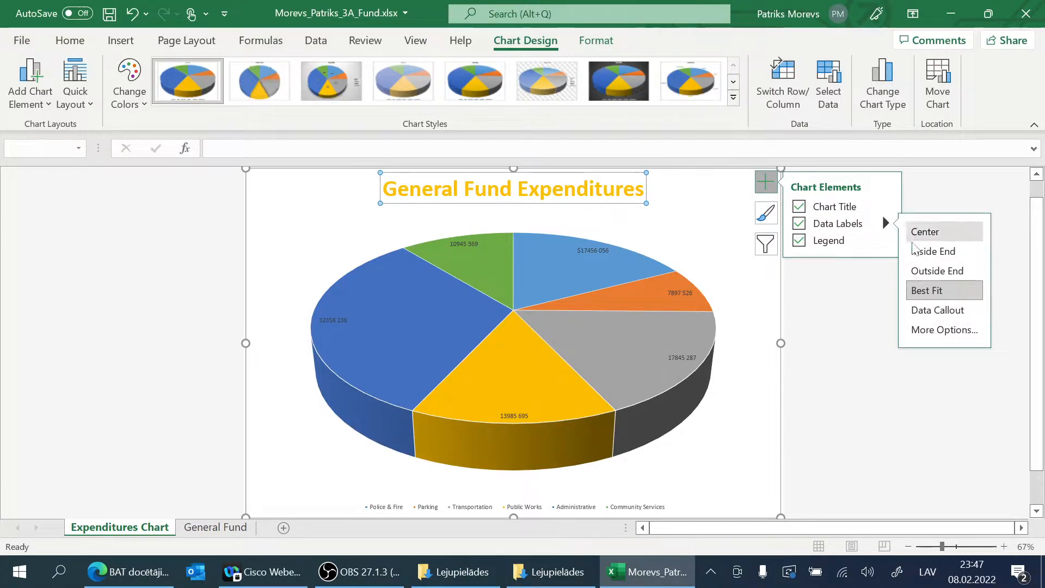
click(799, 224)
mouse_move(886, 225)
click(942, 329)
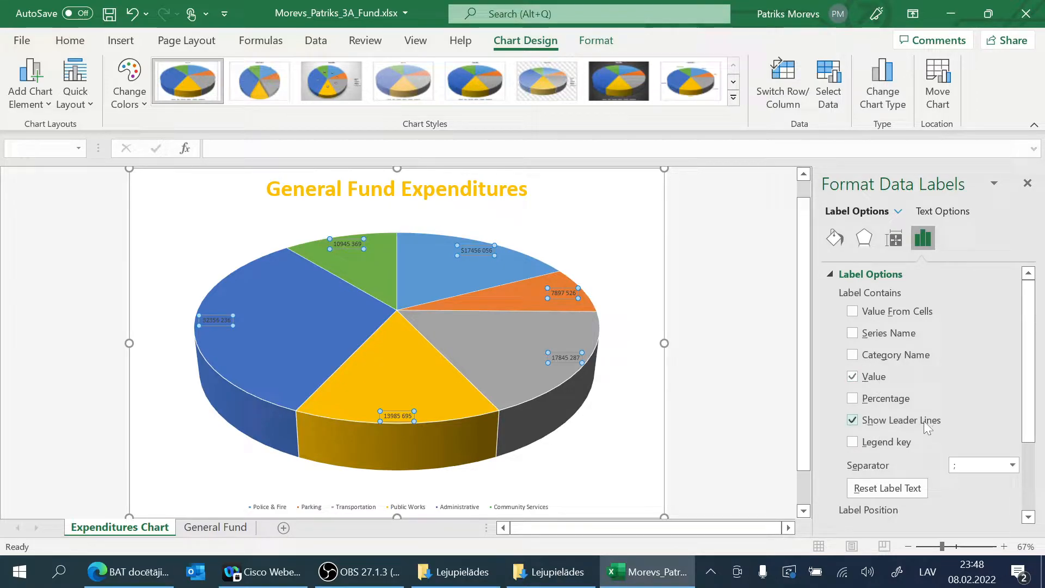
click(852, 376)
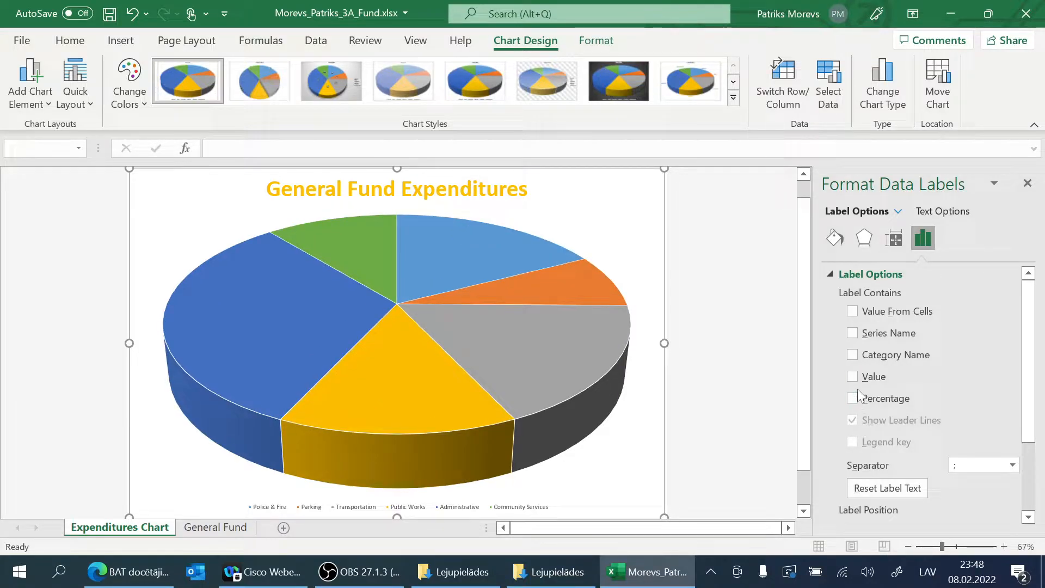
Step: Try percentage, value from cells, series name, category name and value as the content of the data labels
click(853, 398)
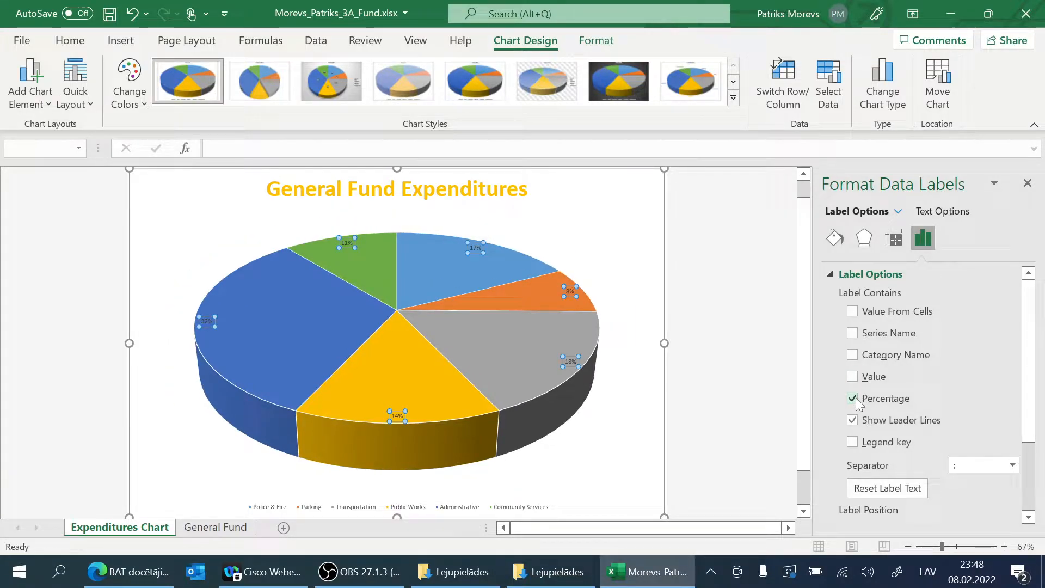
click(853, 400)
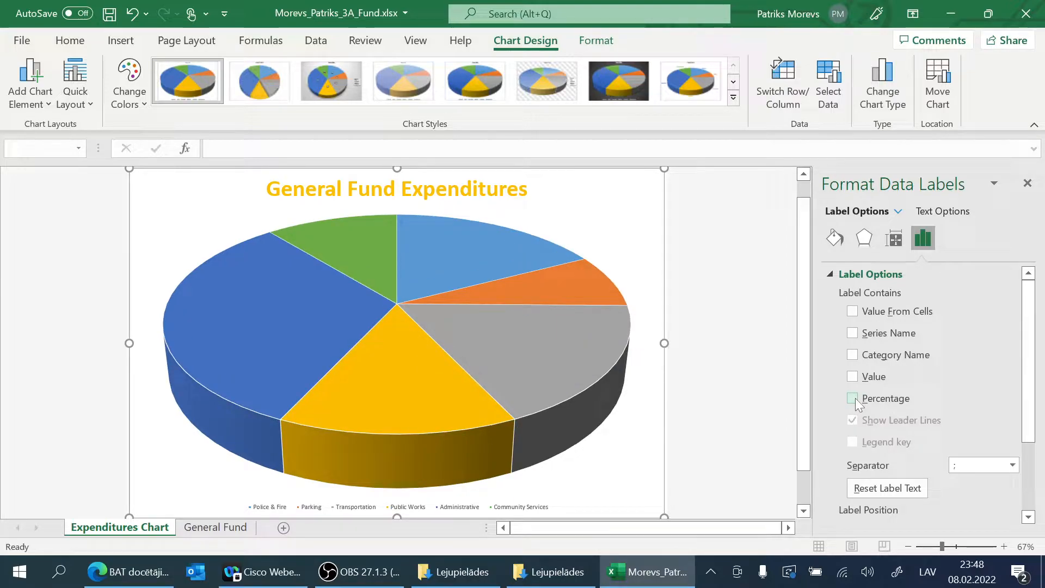
click(853, 312)
click(845, 284)
click(853, 332)
click(850, 332)
click(852, 354)
click(853, 355)
click(855, 376)
click(857, 376)
Step: Show the category name and percentage in the data labels and turn off their leader lines
click(852, 354)
click(852, 398)
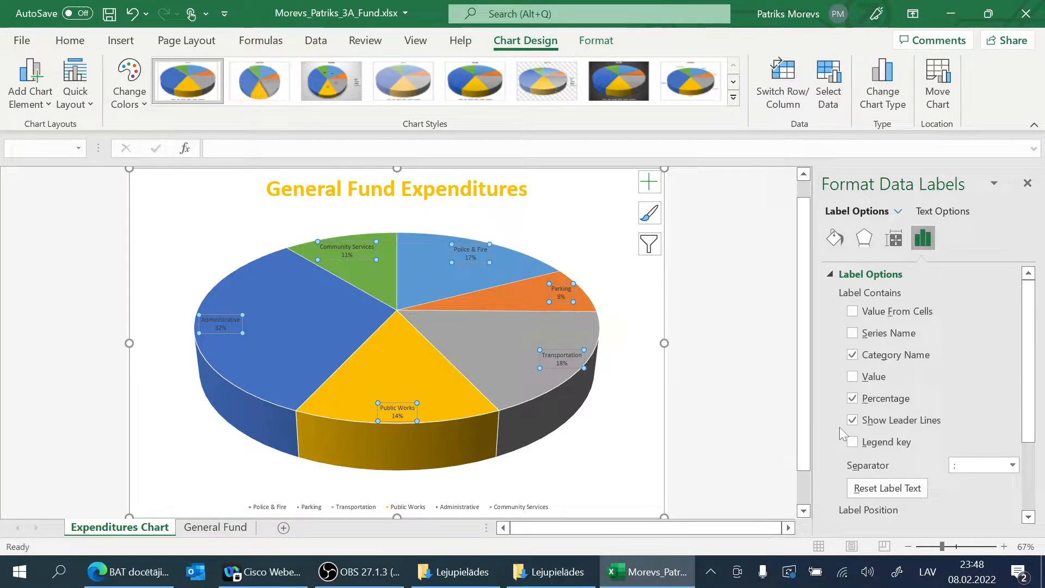
click(852, 420)
Step: Set the font of all pie data labels to Bold Italic, size 11
right_click(561, 295)
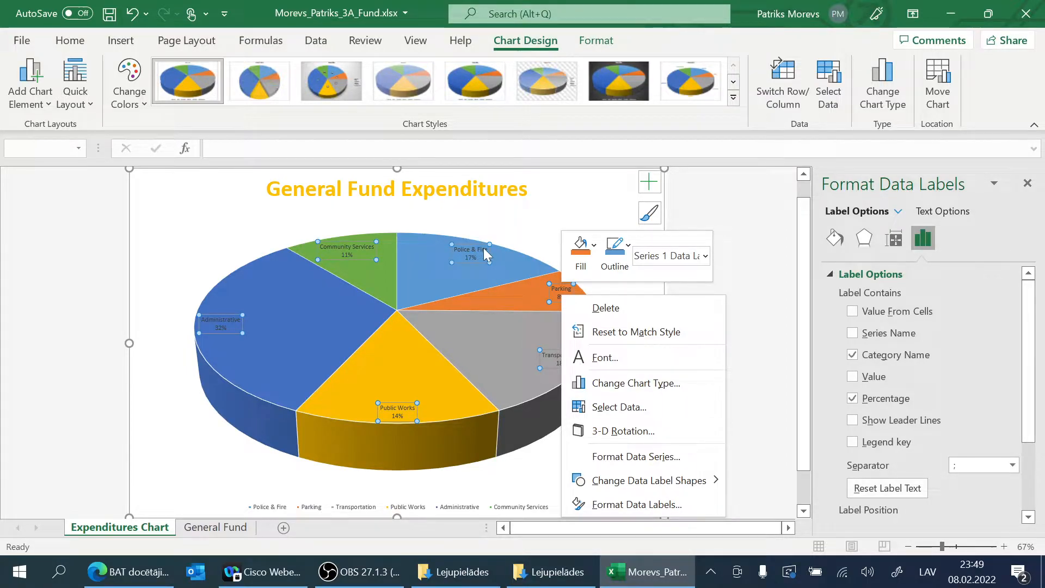
click(596, 359)
drag(550, 158, 813, 59)
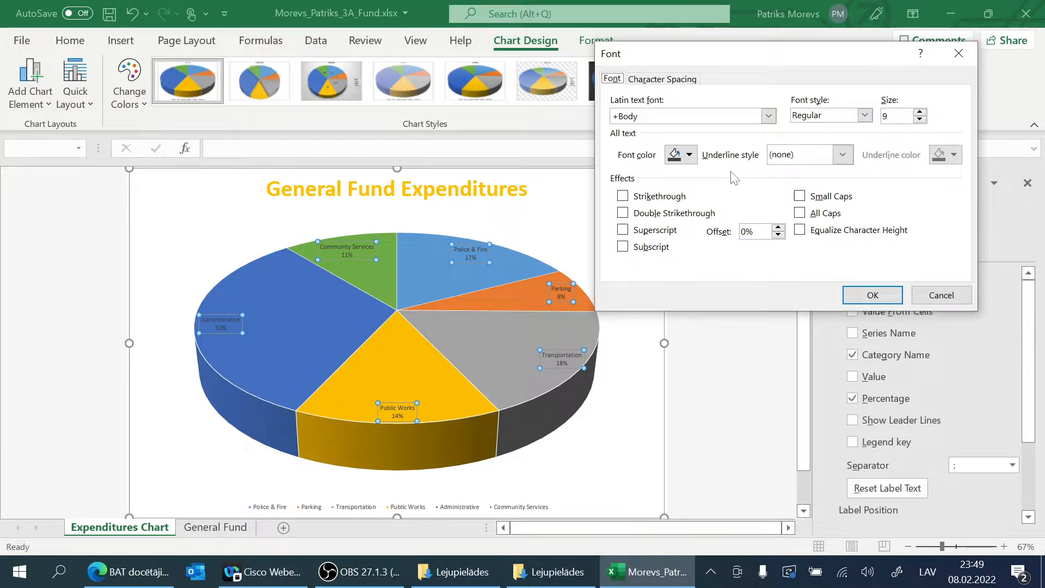
click(920, 113)
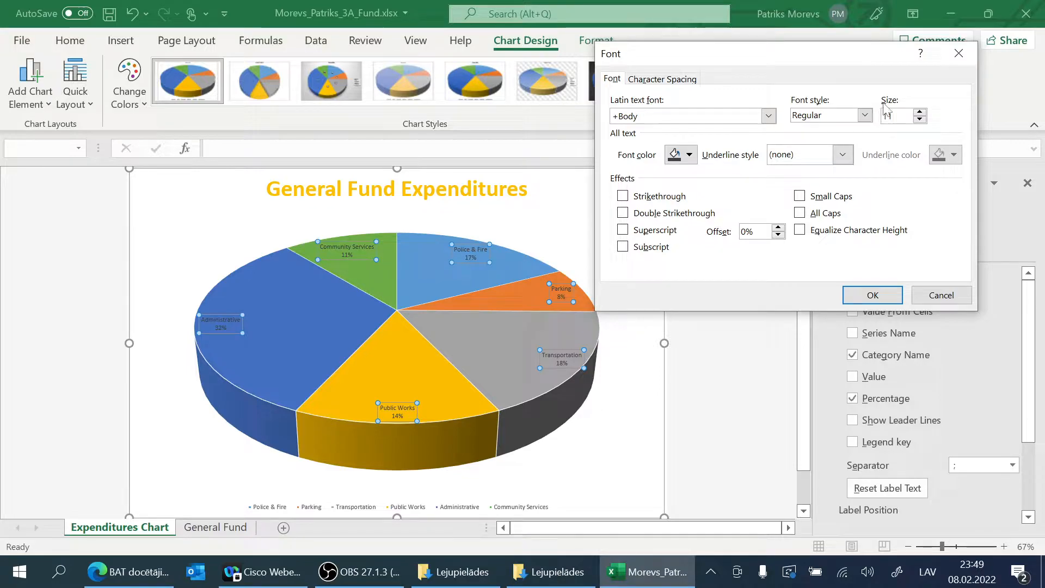
click(865, 116)
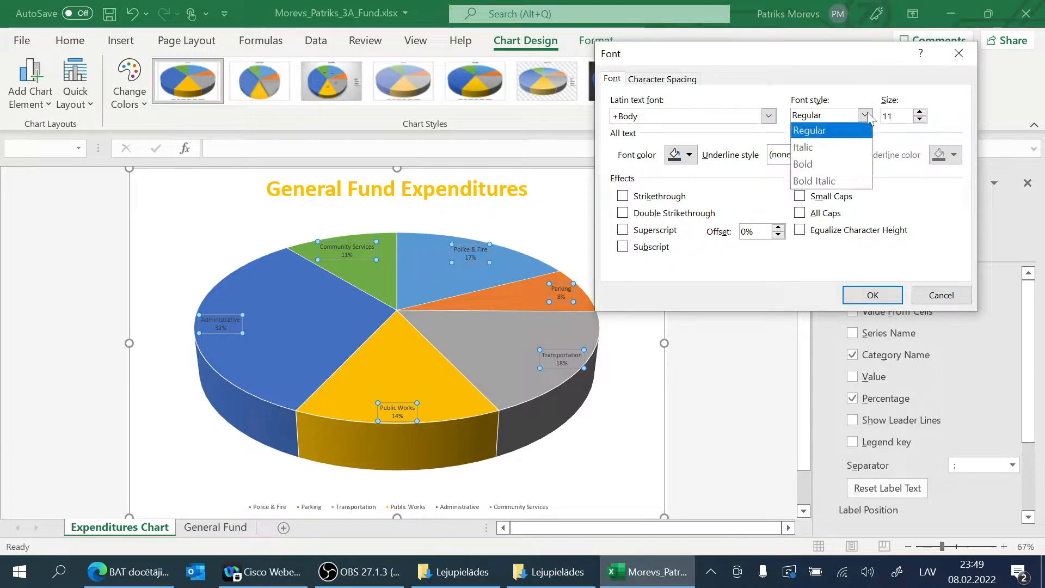
click(819, 183)
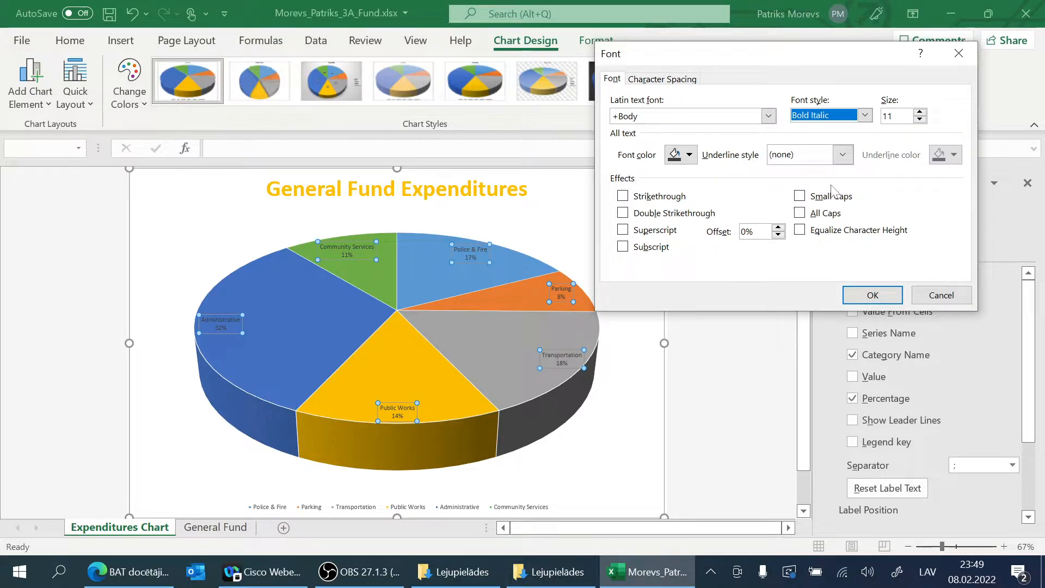
click(864, 294)
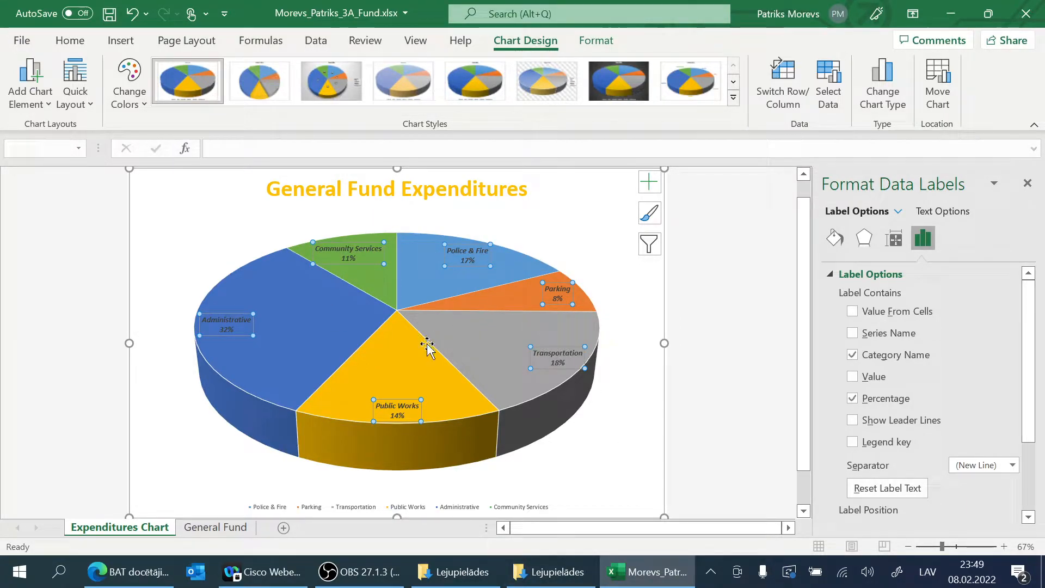
Step: Select the whole pie data series for formatting
mouse_move(426, 347)
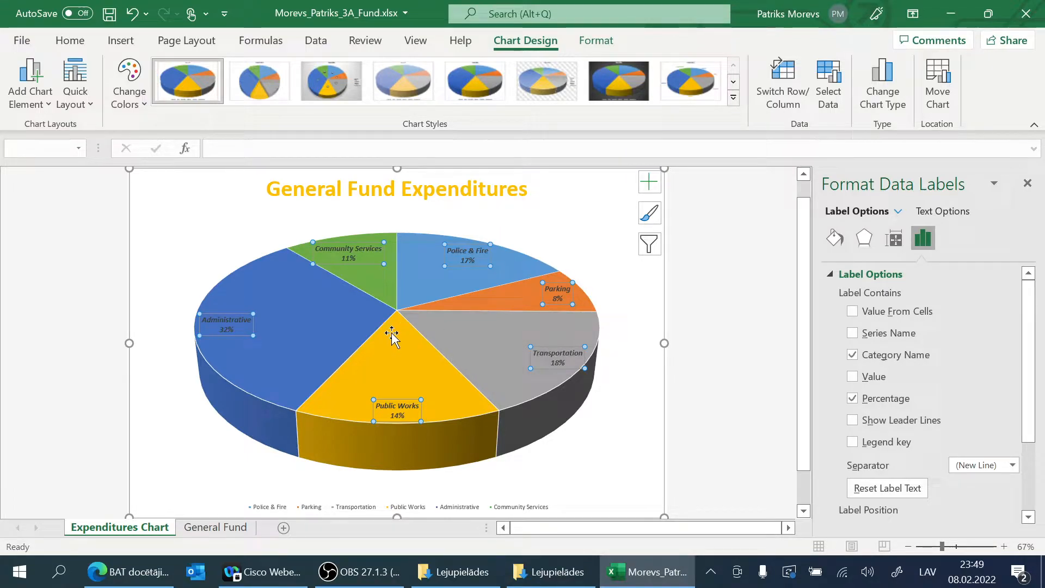
click(355, 327)
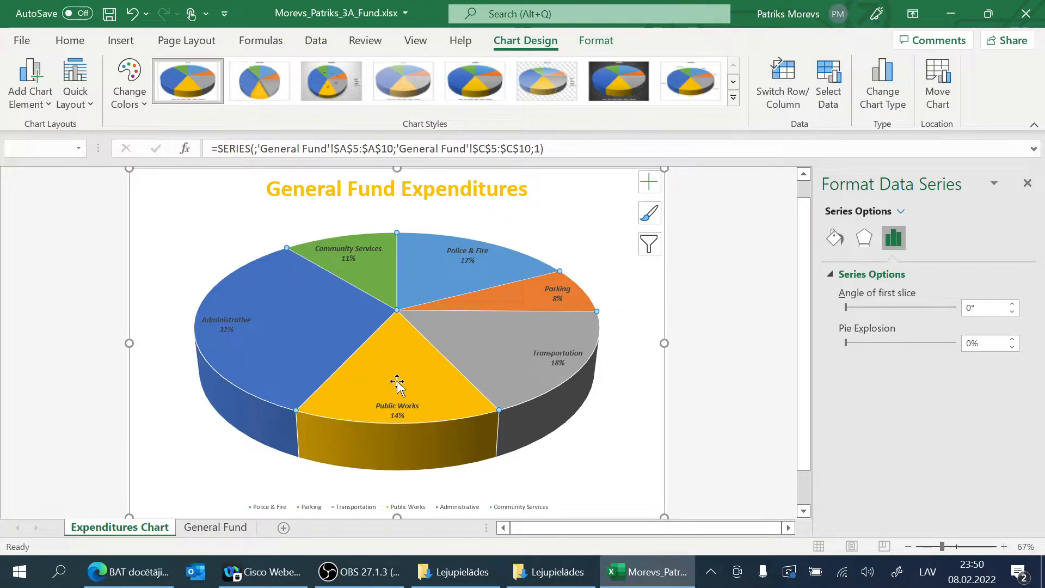
mouse_move(306, 283)
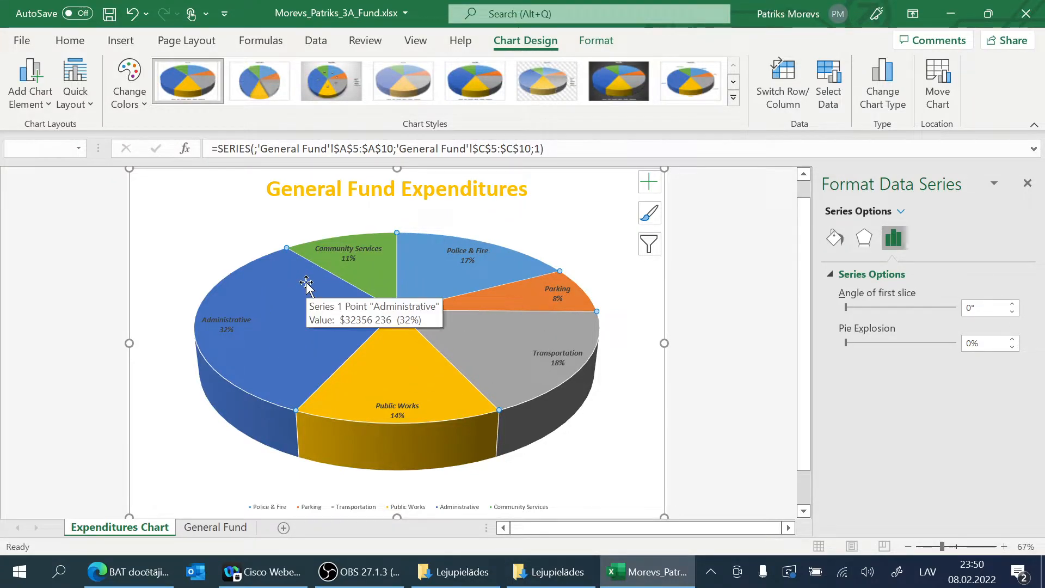
mouse_move(457, 351)
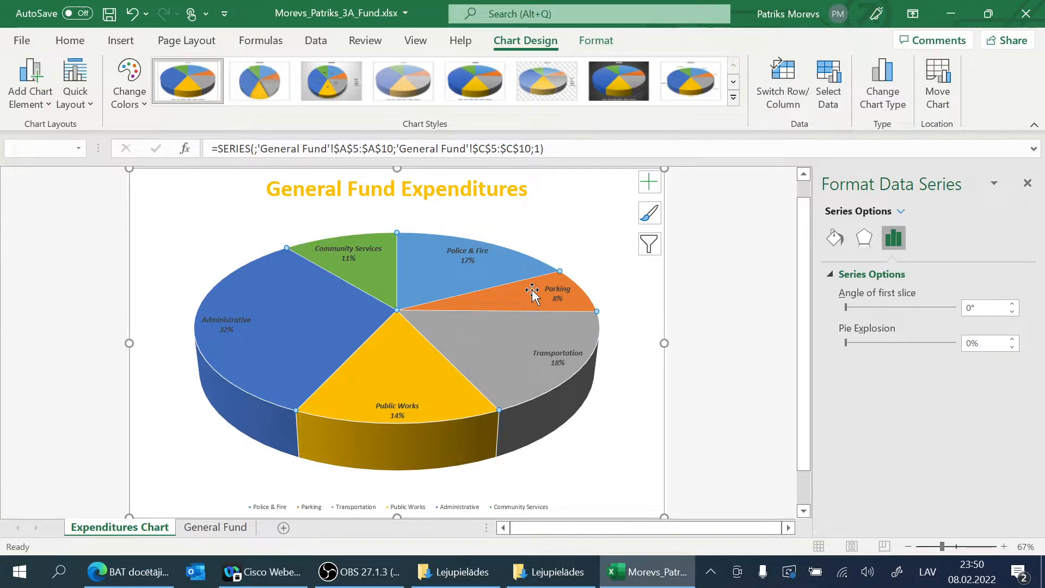
mouse_move(521, 294)
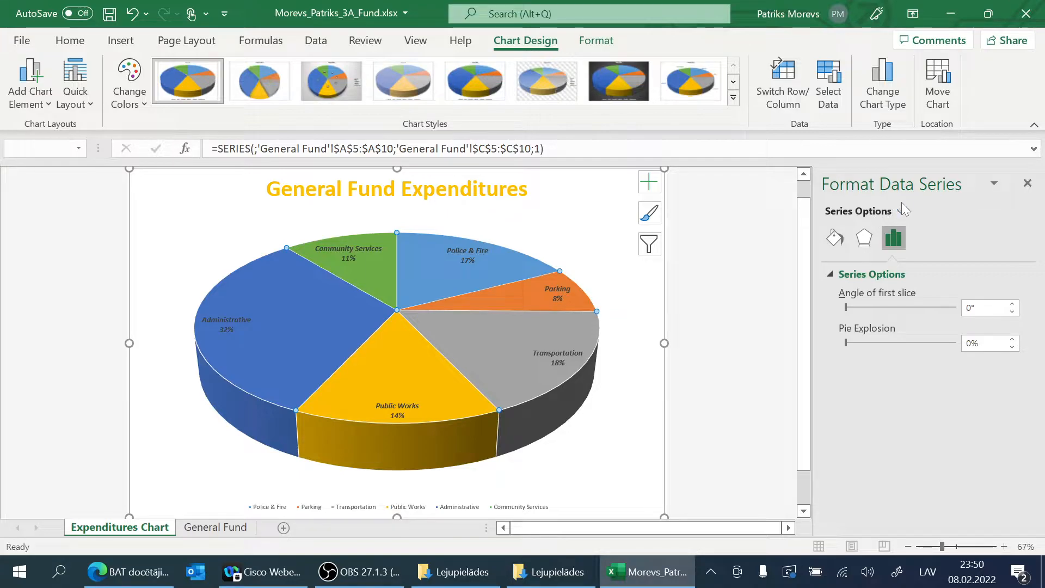
click(994, 184)
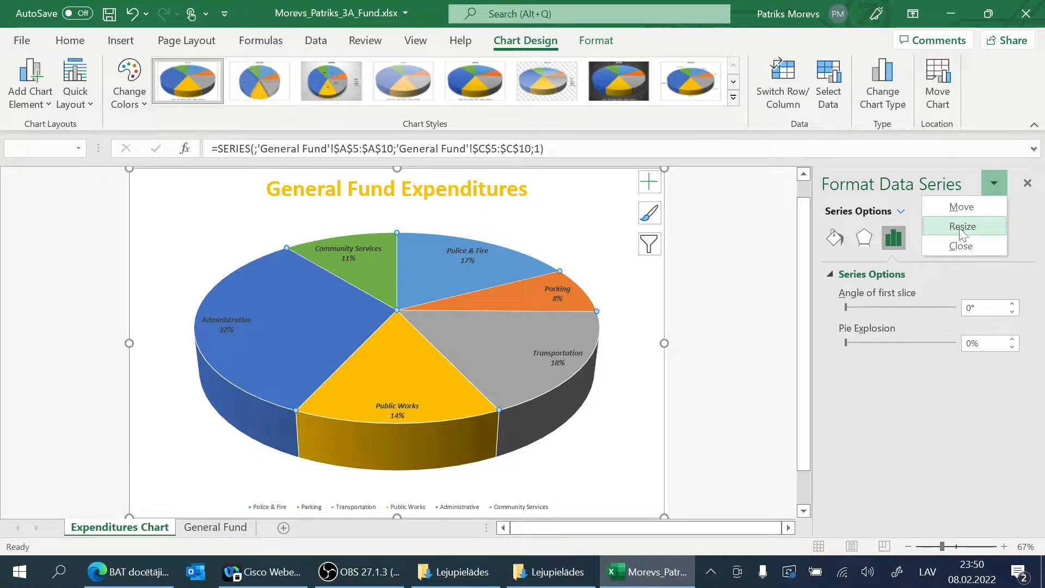
click(936, 279)
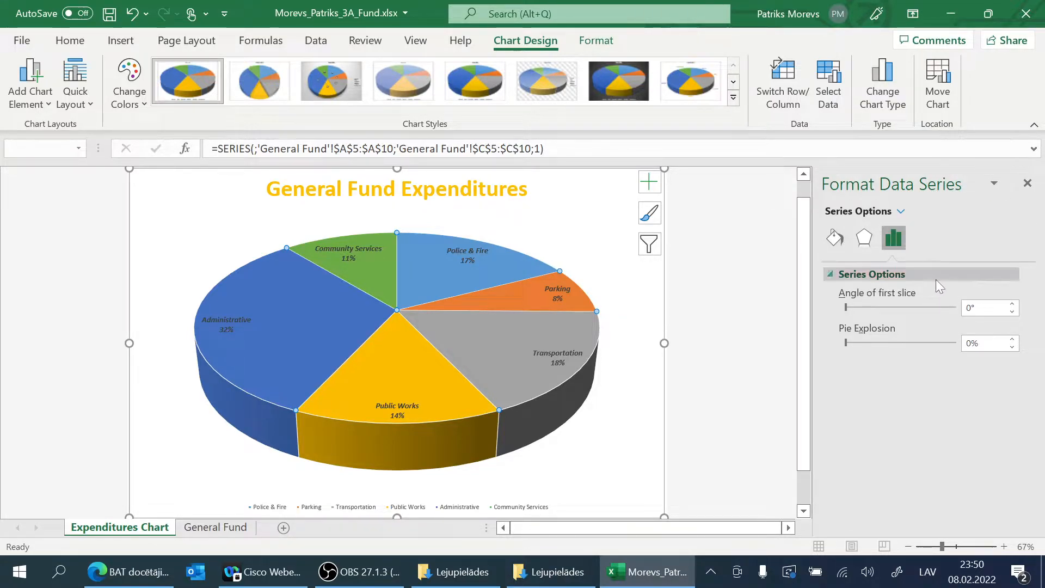
click(831, 275)
click(901, 212)
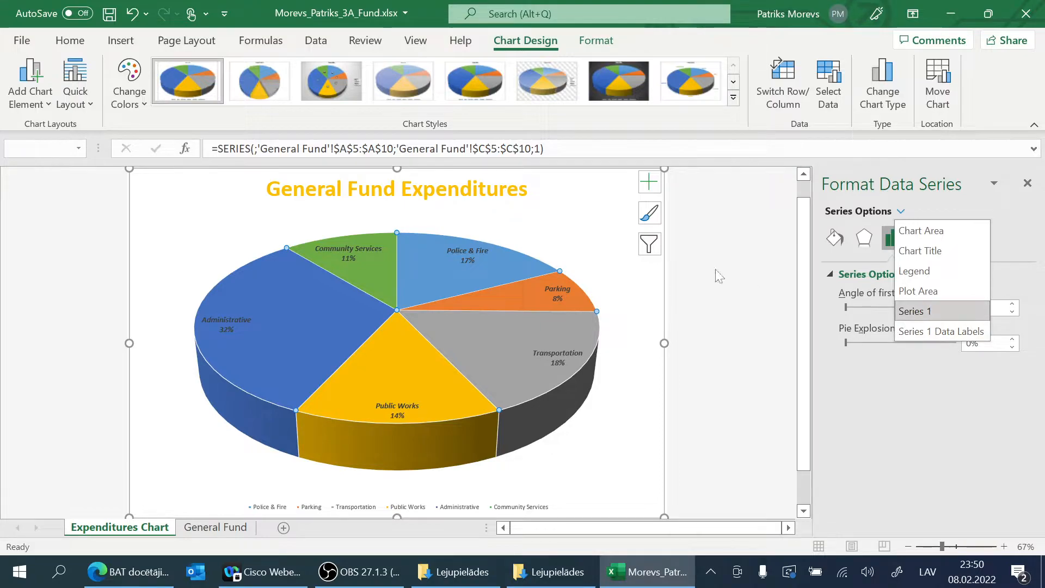
click(1015, 227)
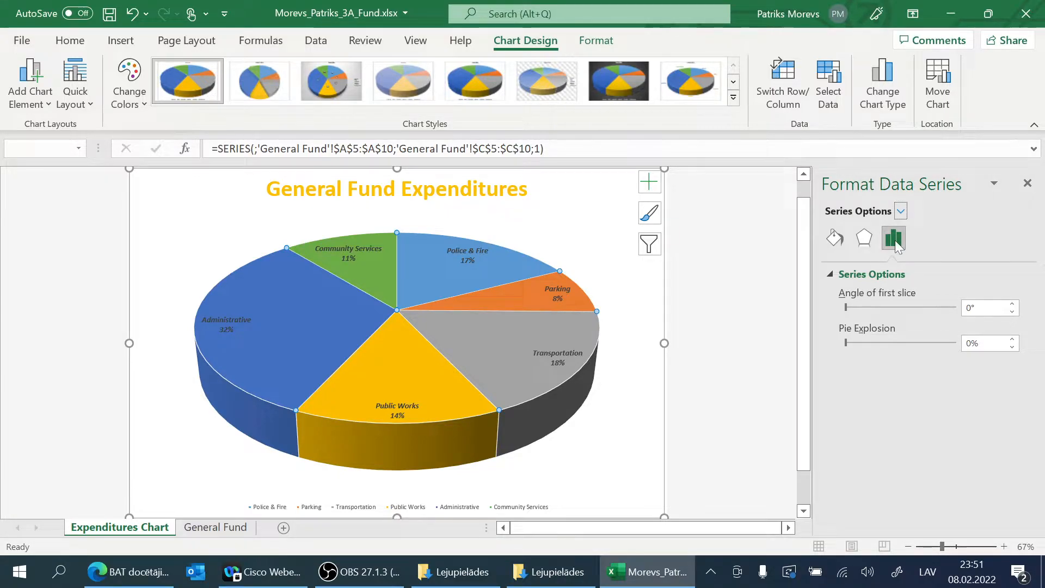
click(833, 273)
click(834, 273)
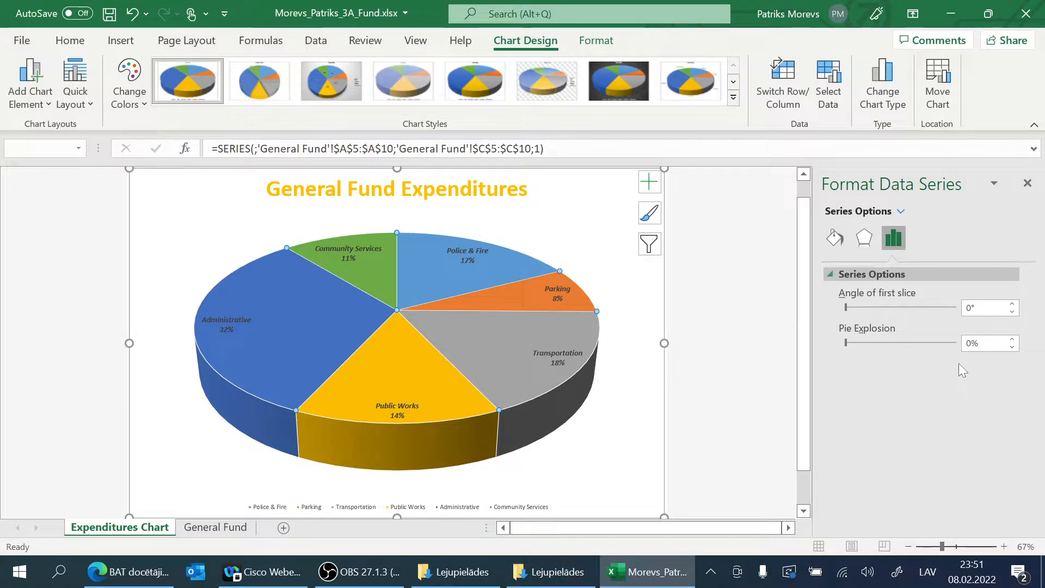
click(900, 211)
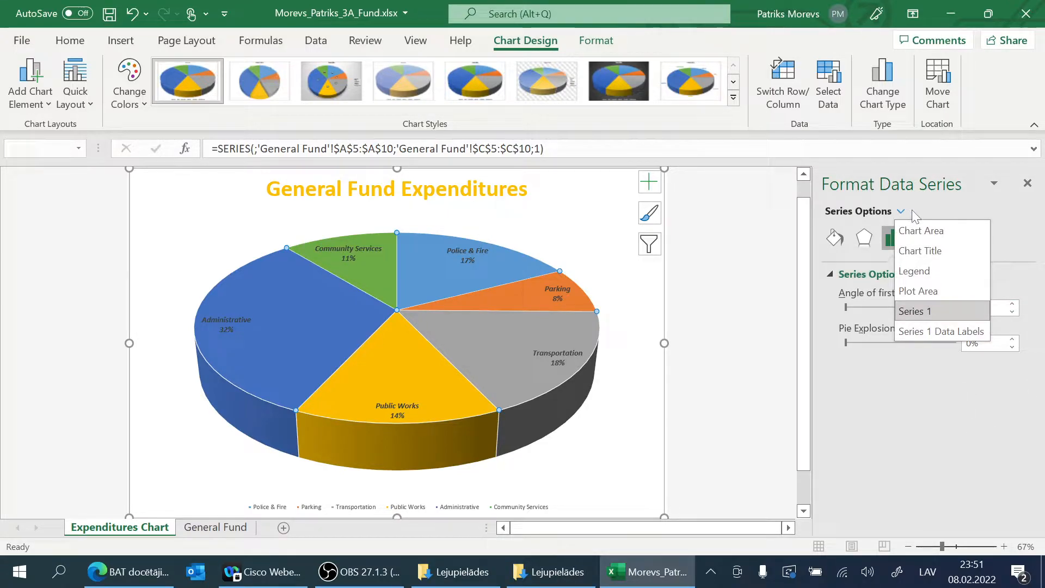
click(1003, 217)
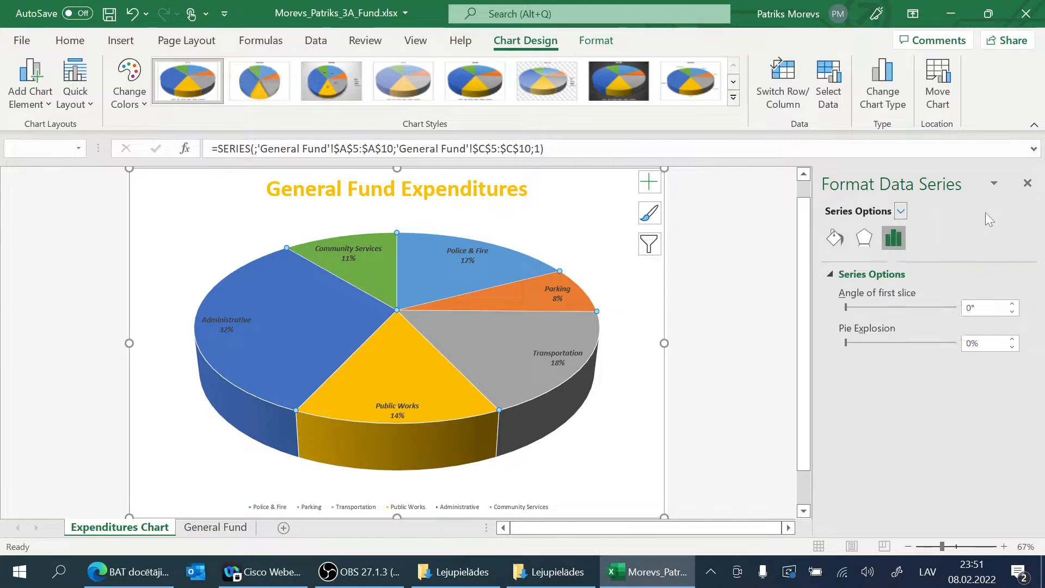
Step: Set the top bevel of the pie series' 3-D format to 512 pt width and 512 pt height
click(864, 238)
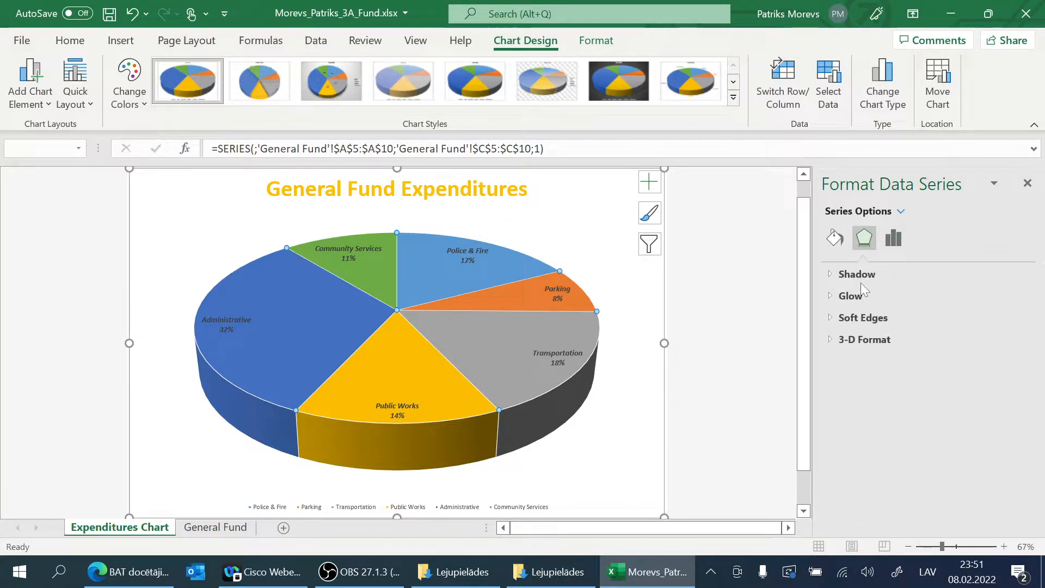
click(832, 339)
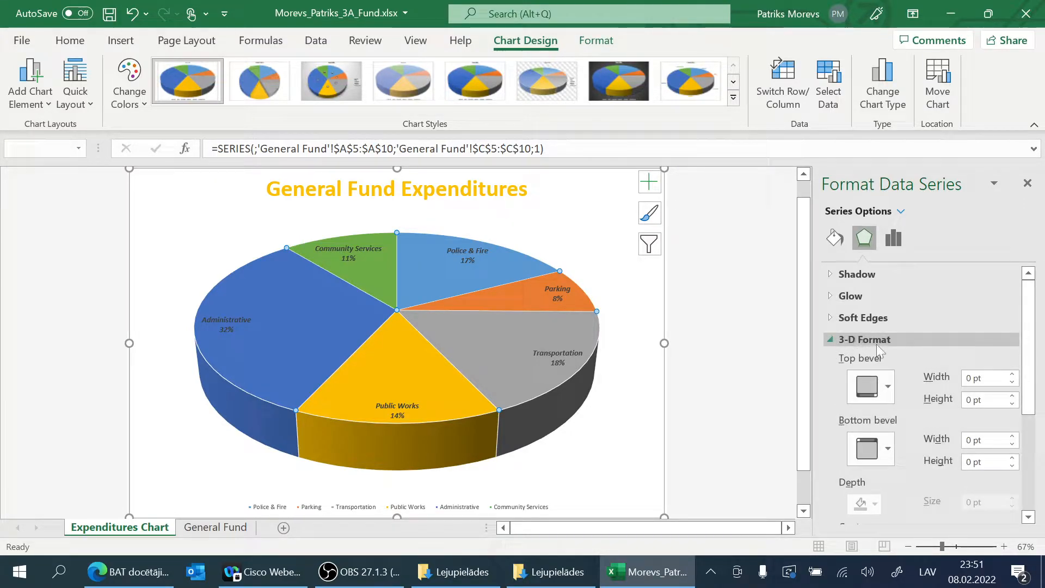
scroll(919, 346, down, 2)
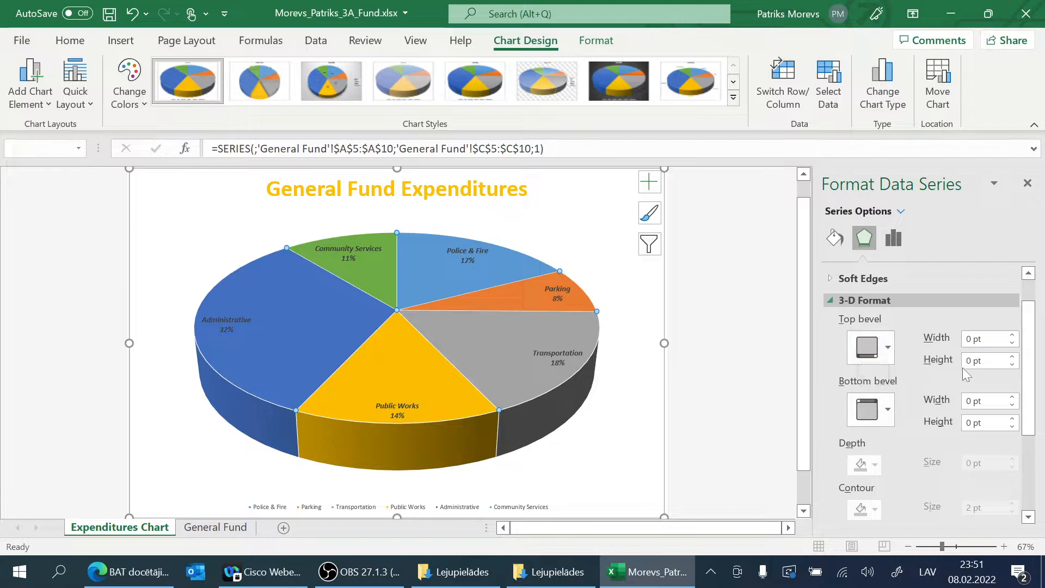
click(977, 339)
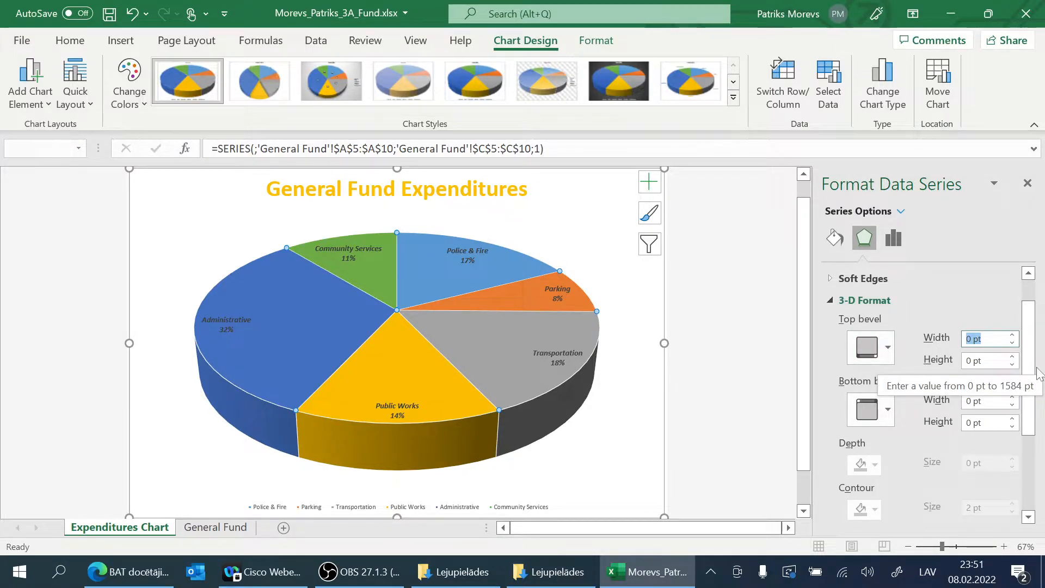
text(512)
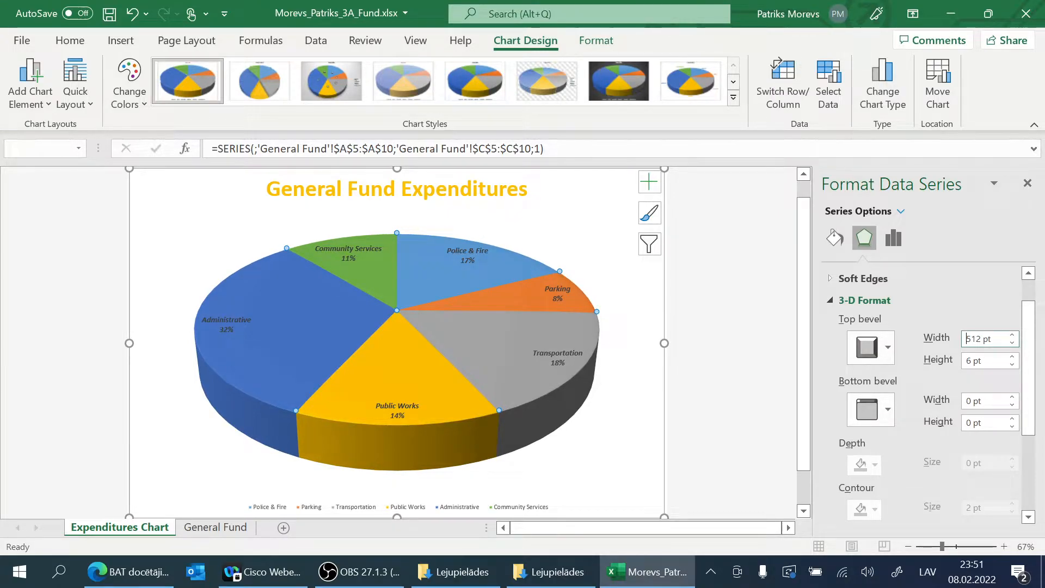
click(973, 360)
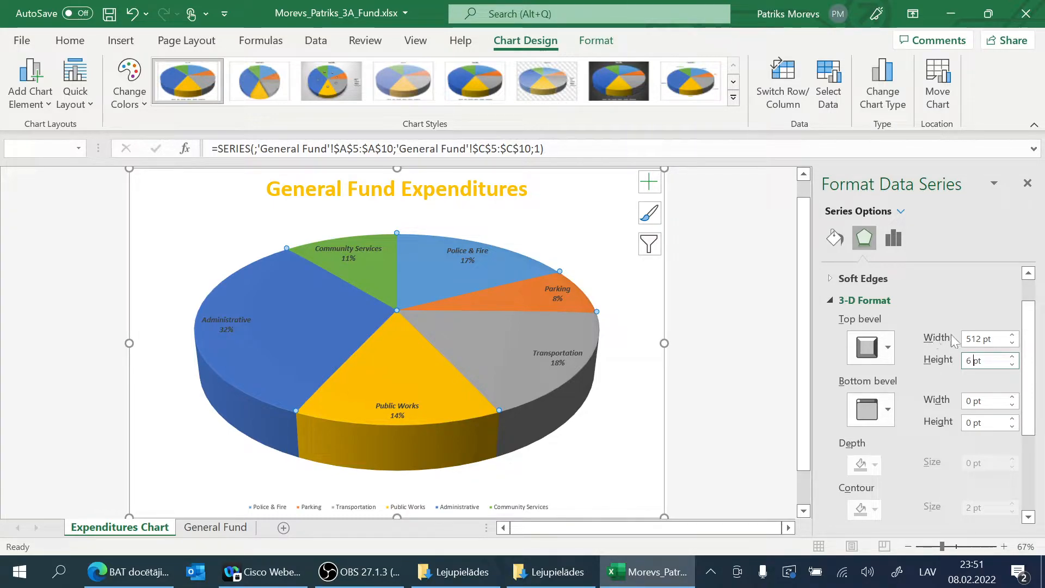
click(934, 364)
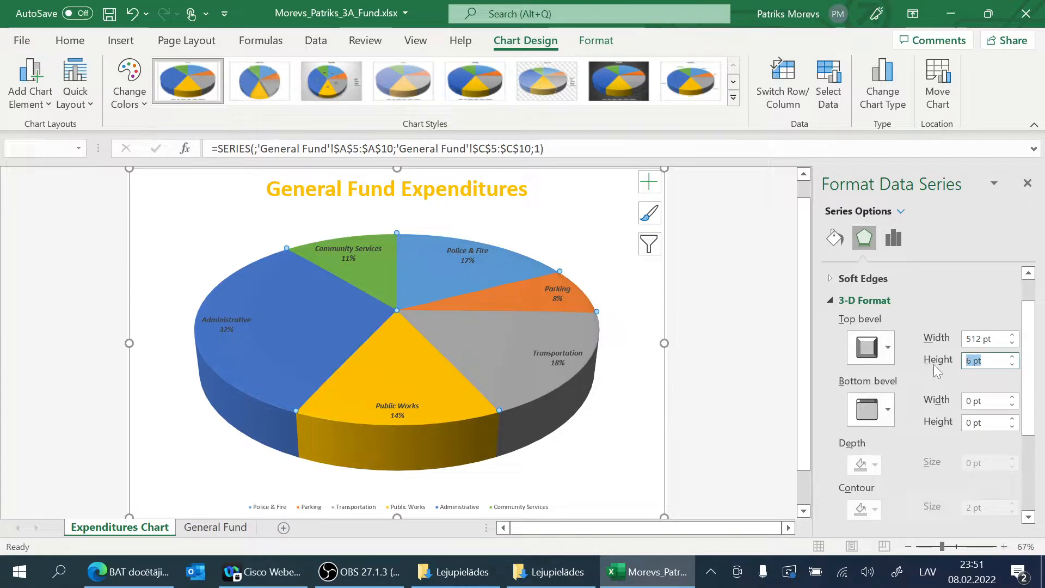
text(512)
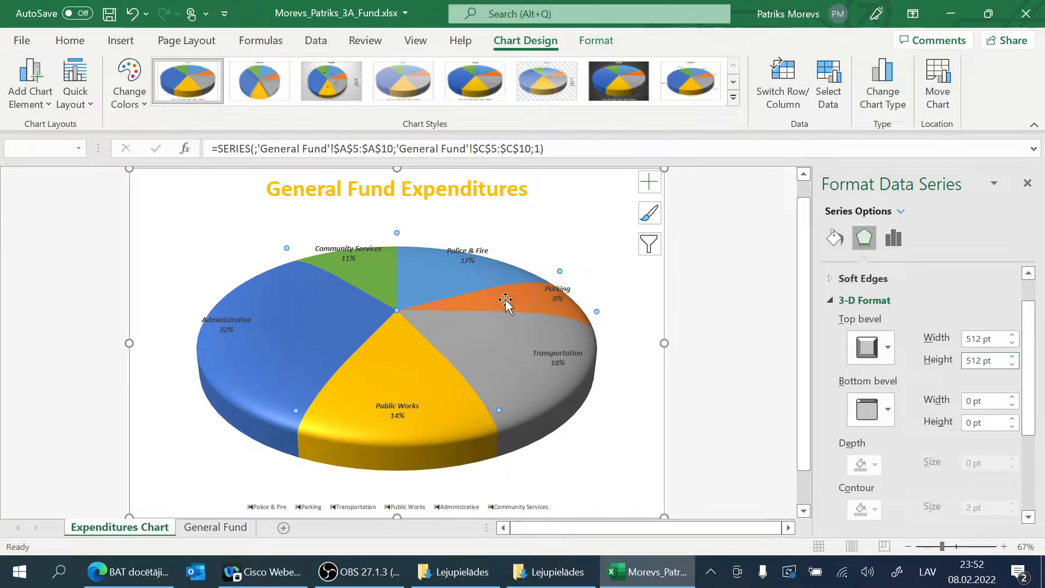
Step: Set the bottom bevel of the pie series to 512 pt width and 512 pt height
mouse_move(409, 252)
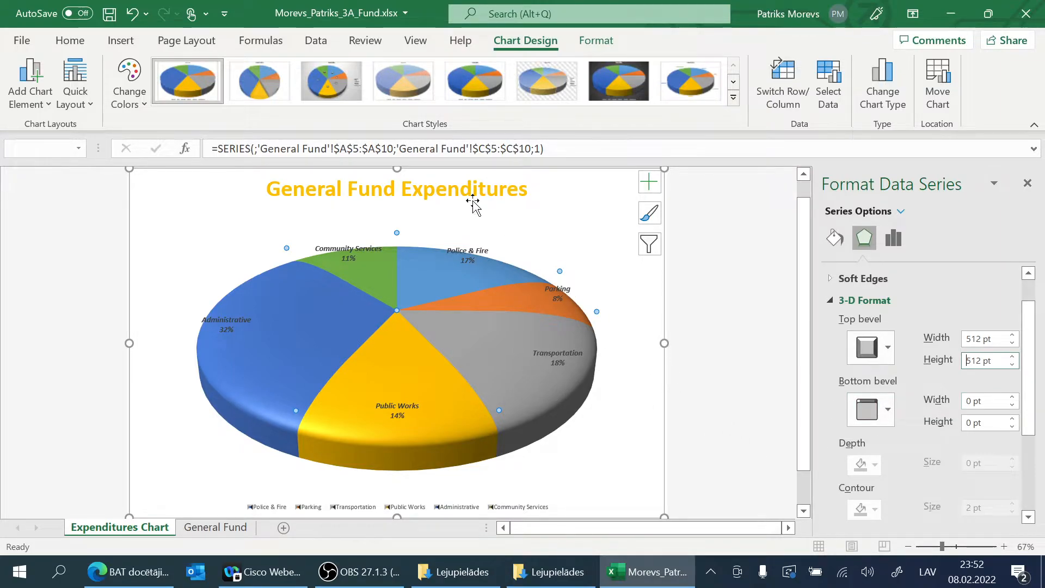
click(975, 401)
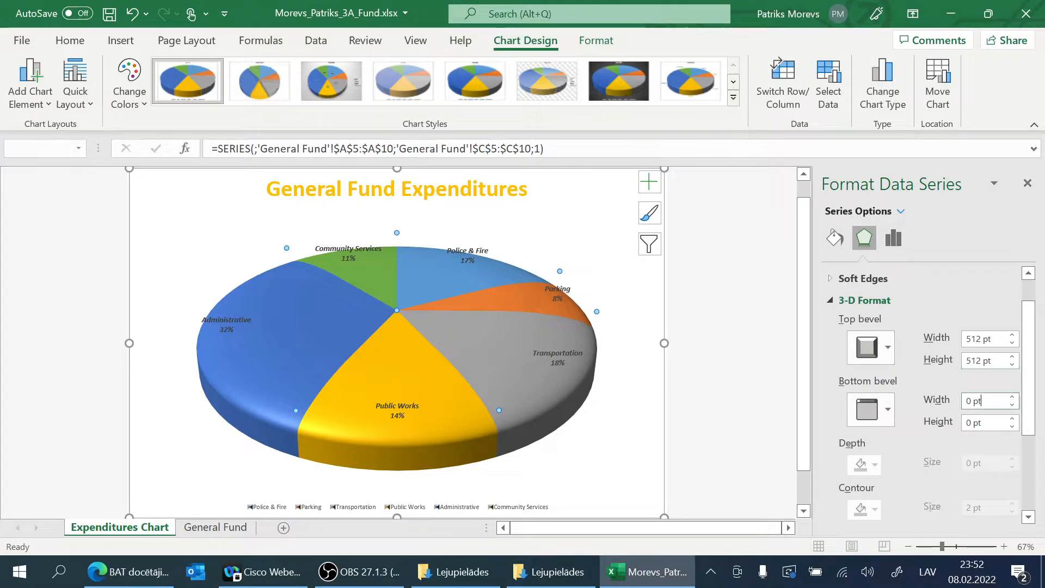
text(512)
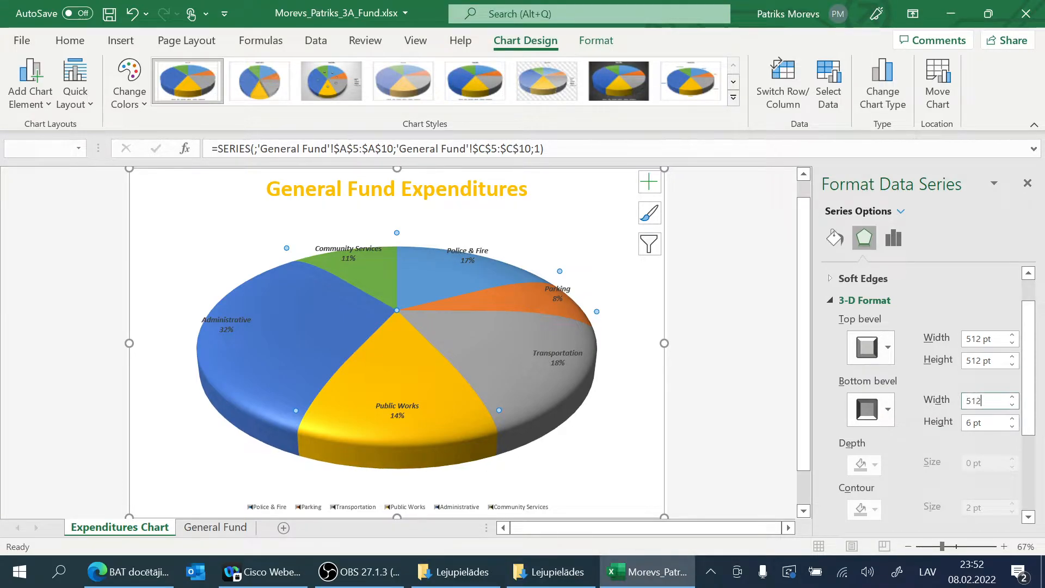
key(Tab)
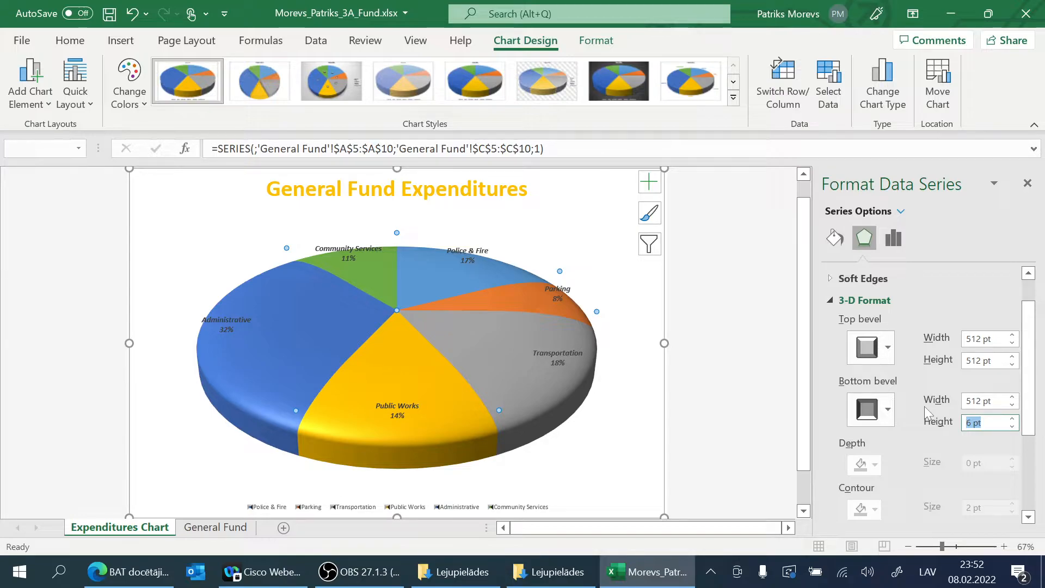
text(512)
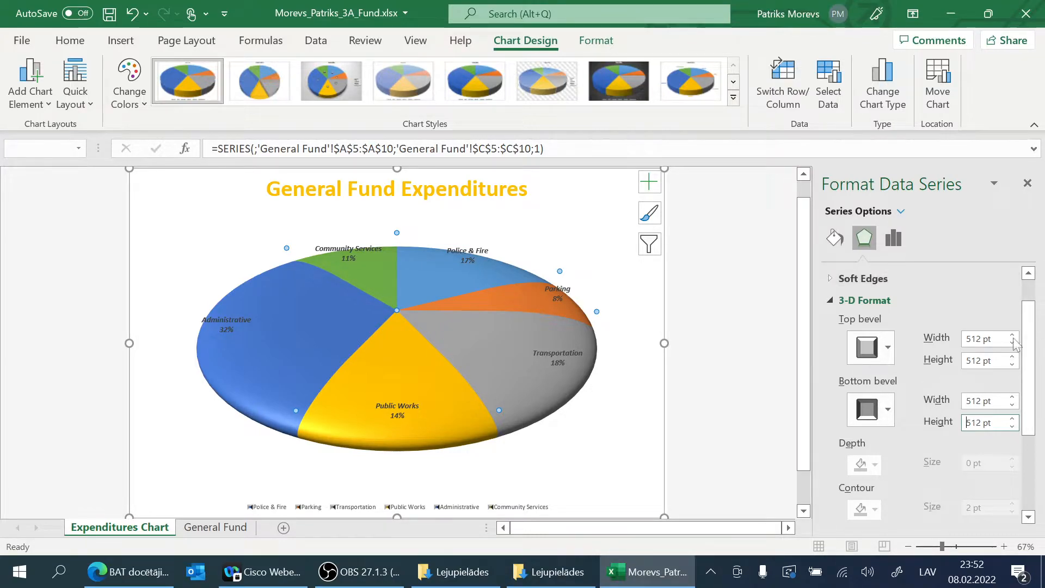
click(832, 301)
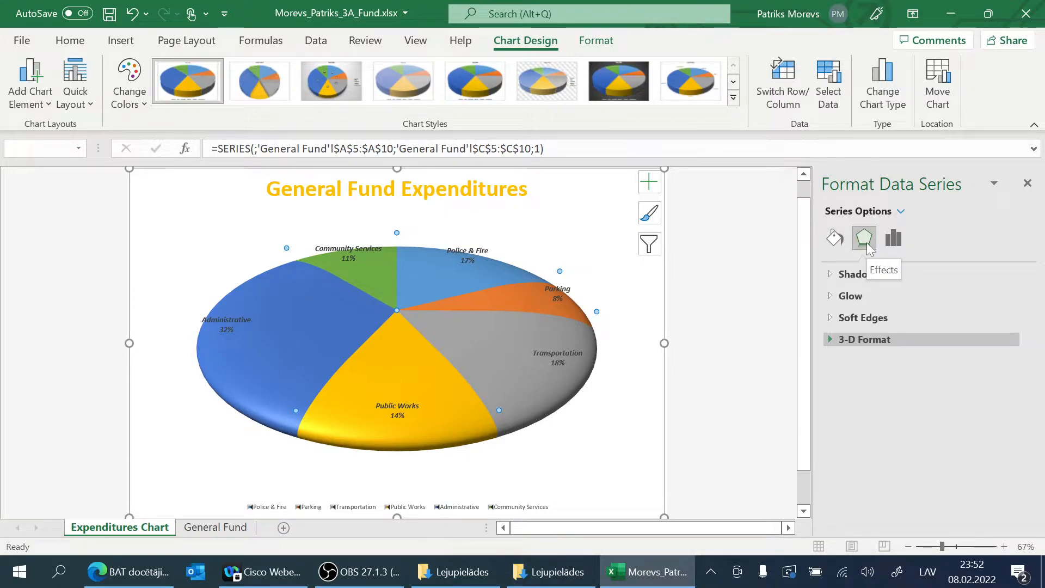
Step: Apply the Perspective shadow preset that casts the shadow directly below the pie series
click(832, 274)
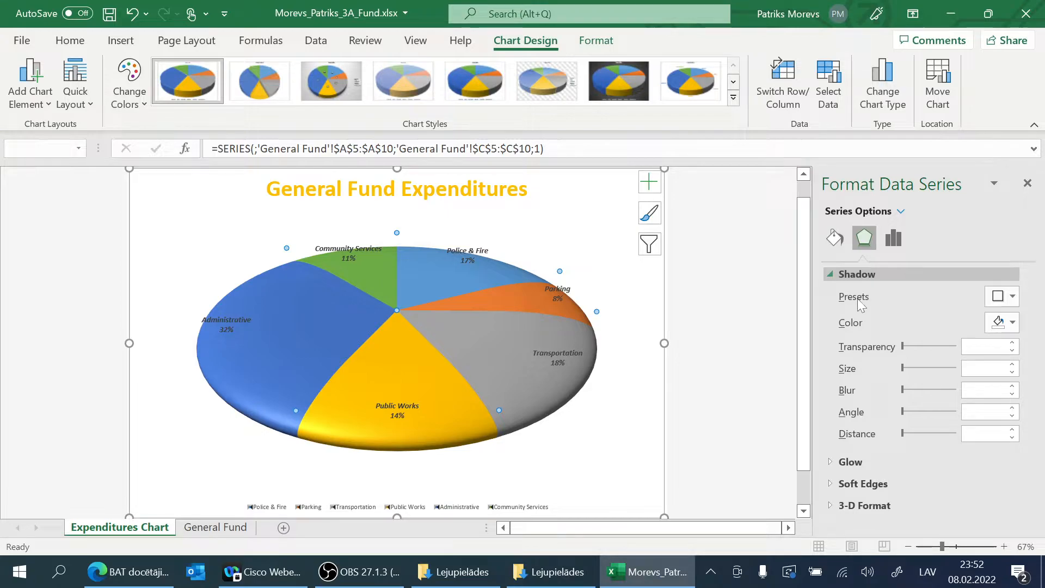
click(1015, 299)
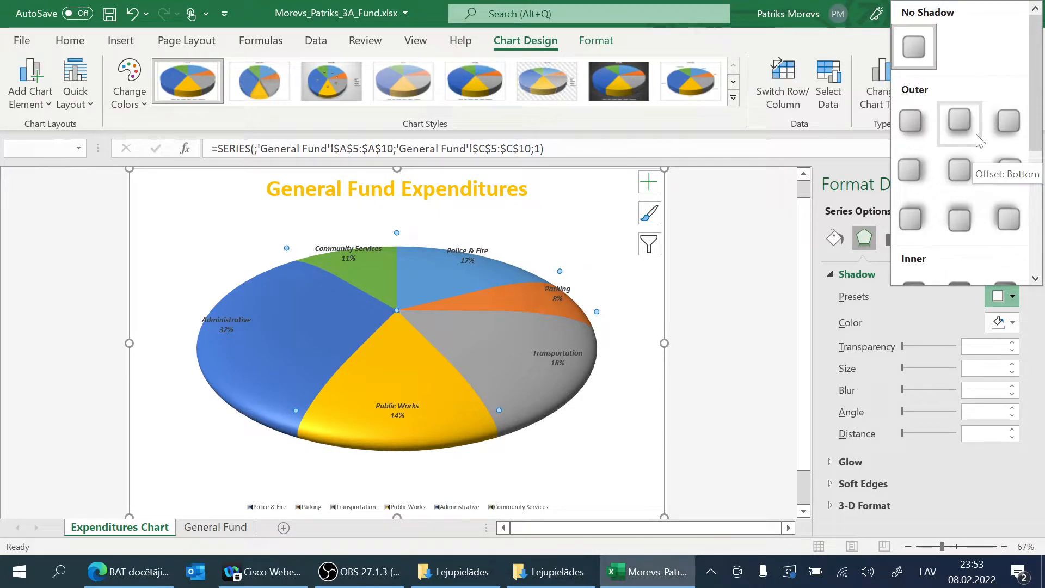
scroll(958, 163, down, 3)
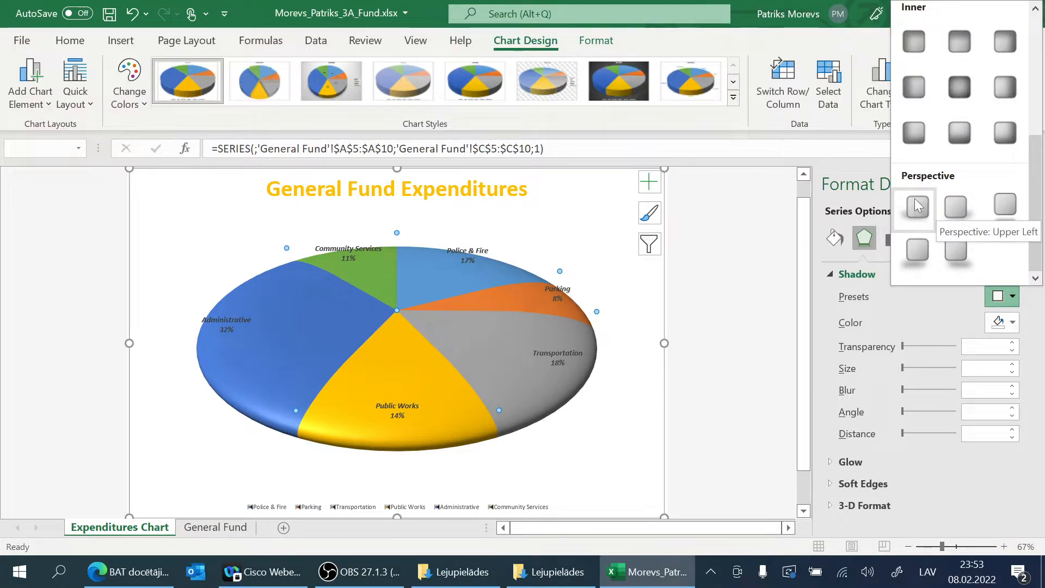
click(1004, 210)
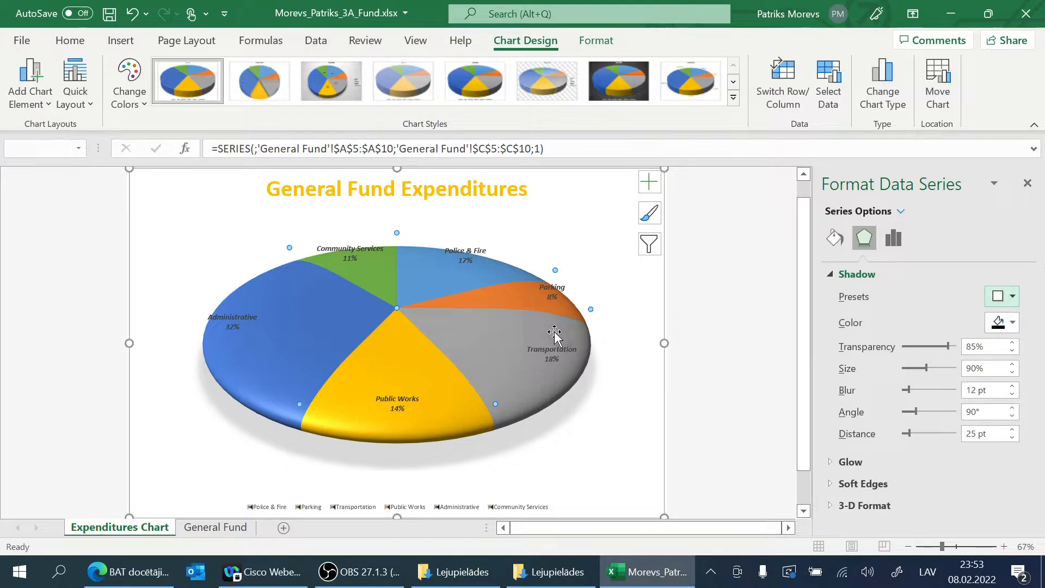
Step: Rotate the pie by setting the angle of its first slice to 250°
mouse_move(555, 332)
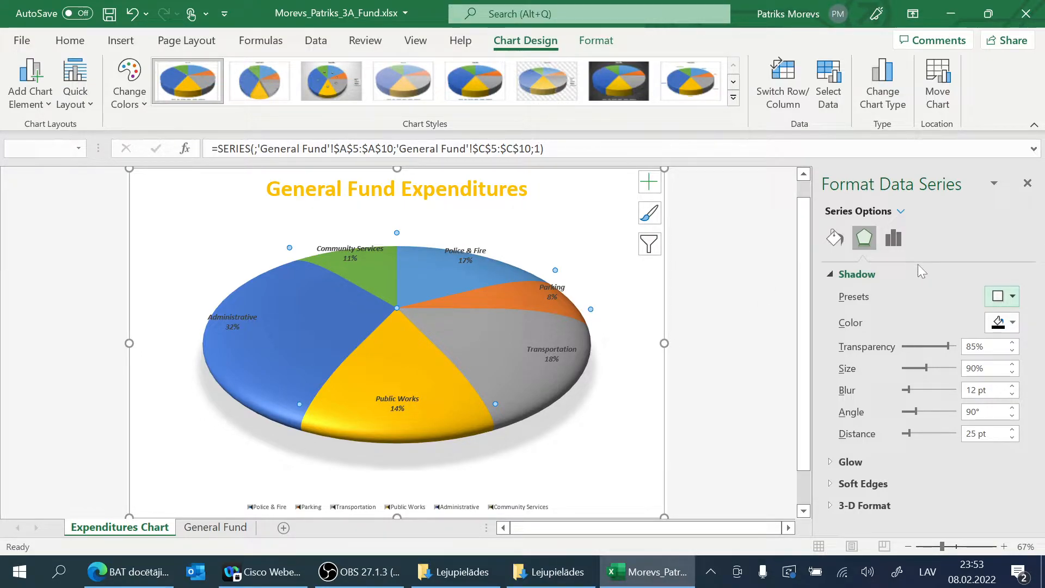
click(894, 240)
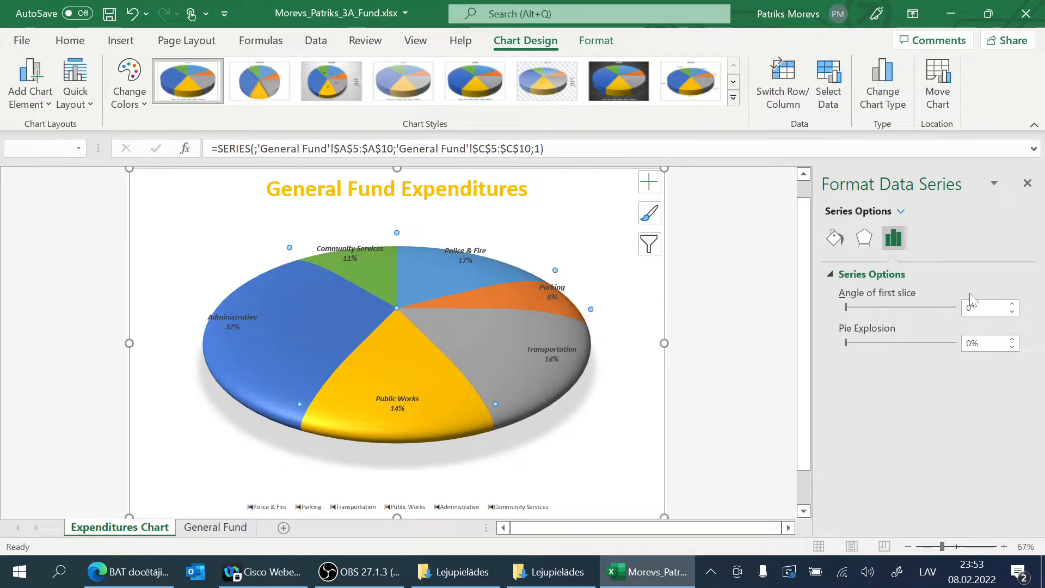
drag(977, 308, 952, 307)
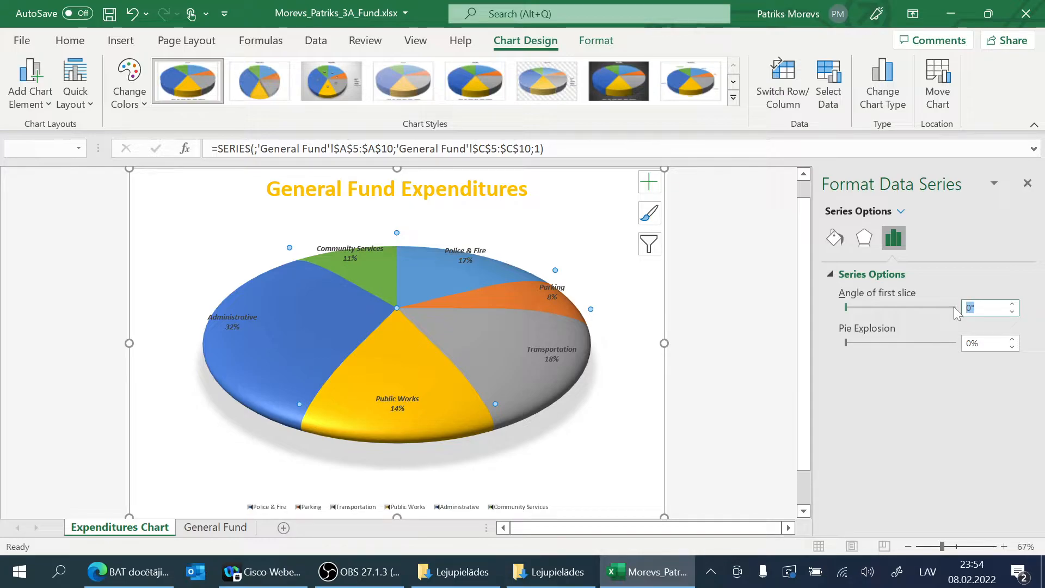
text(250)
key(Return)
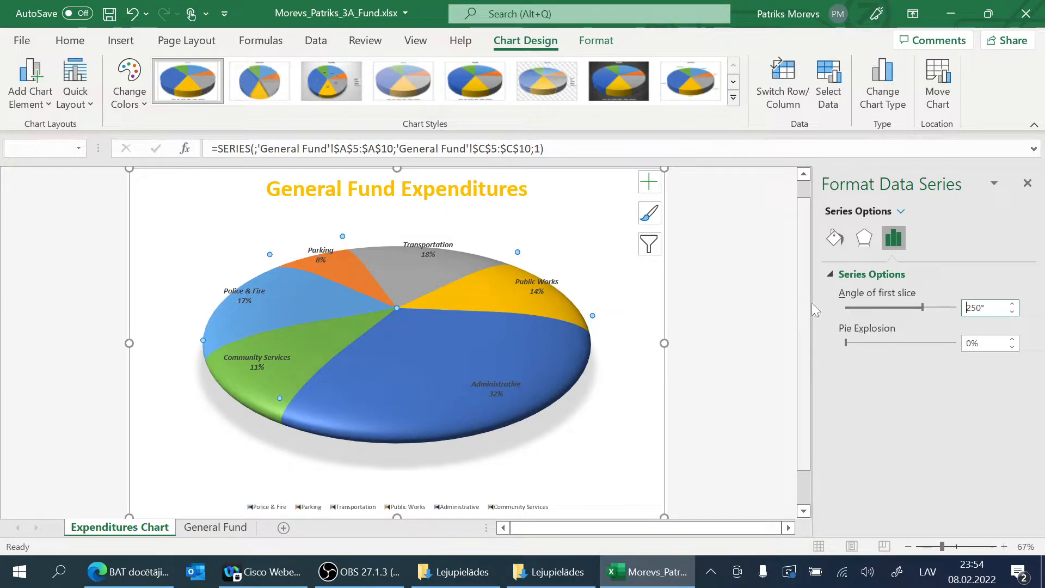
Step: Try a pie explosion of 111% on all slices and return it to 0%
drag(847, 343, 877, 343)
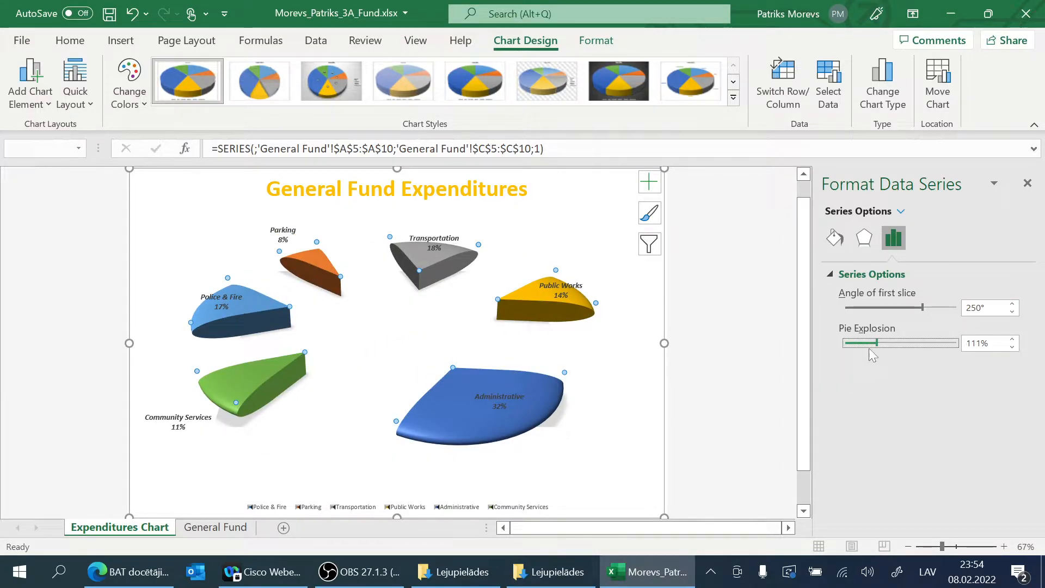
drag(877, 343, 845, 344)
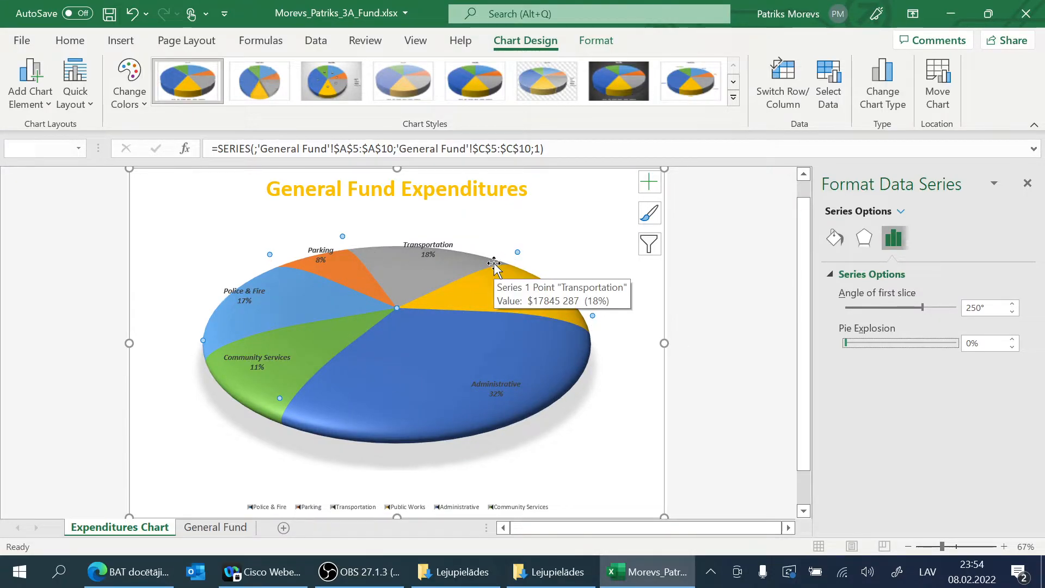
Step: Select only the Community Services slice and set its point explosion to 10%
click(334, 333)
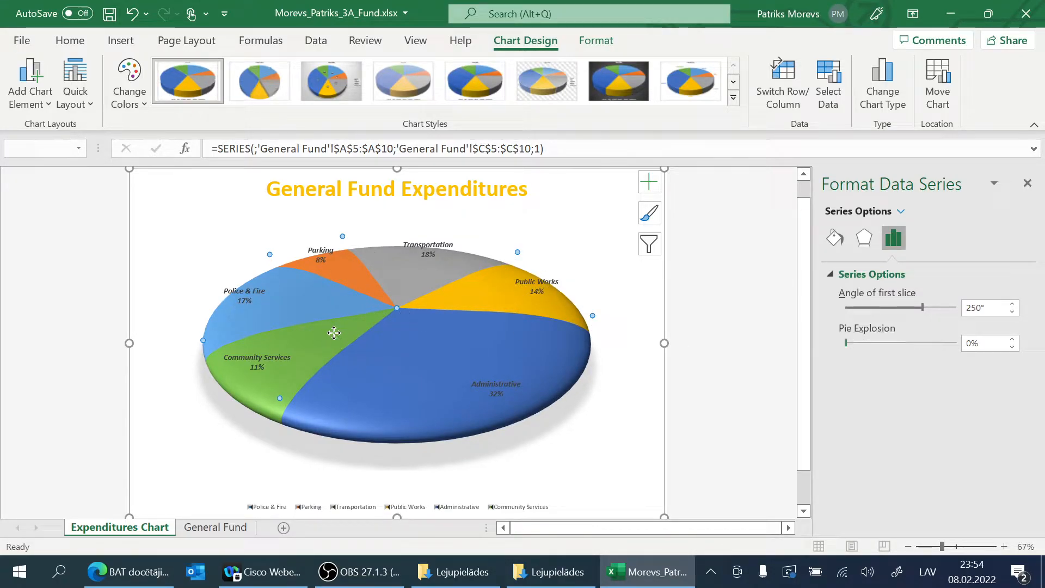
click(332, 351)
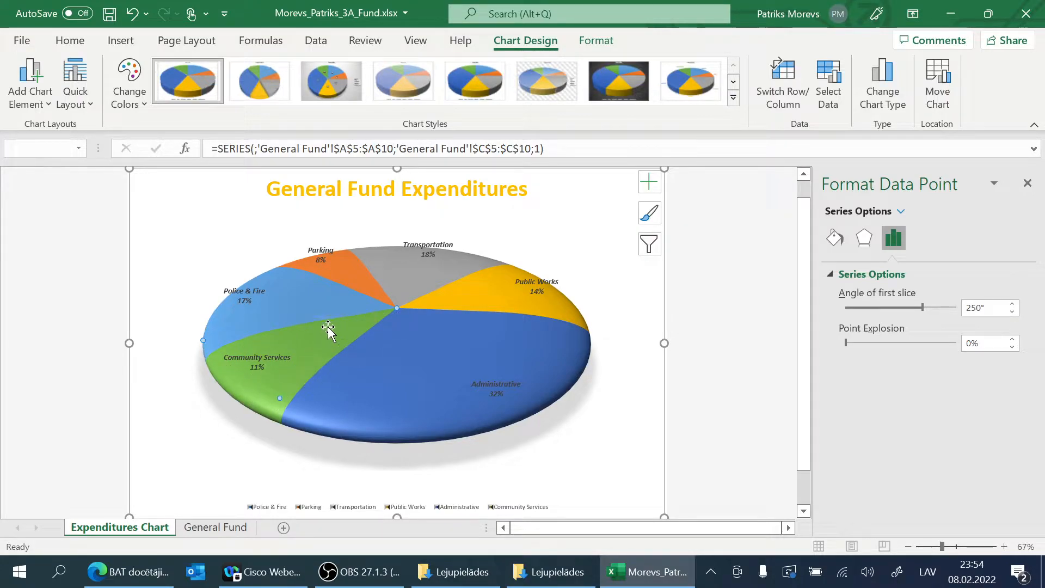
mouse_move(589, 364)
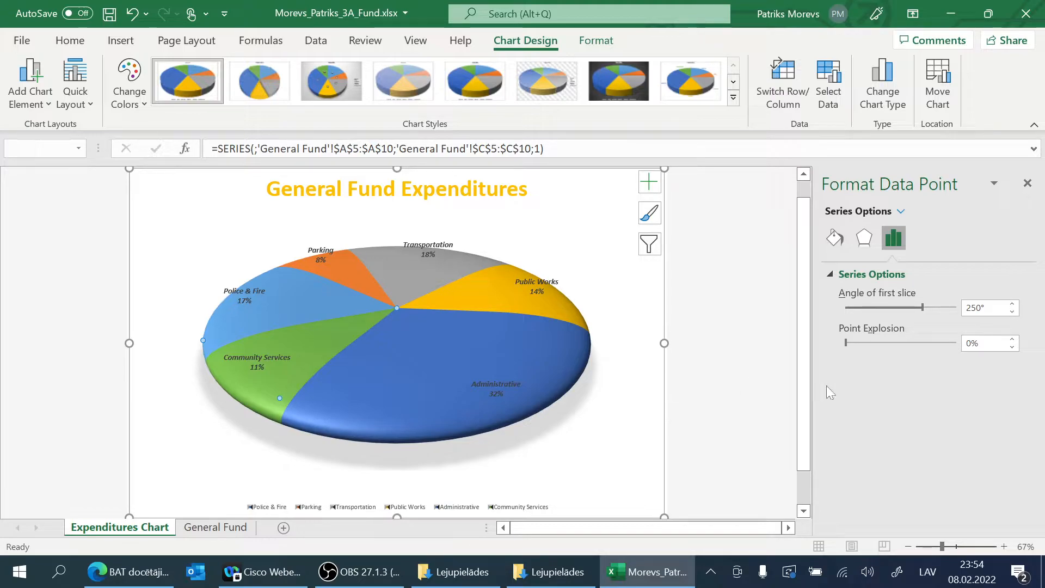
click(1012, 340)
click(1013, 339)
click(1013, 339)
click(1012, 340)
click(1012, 340)
click(1012, 339)
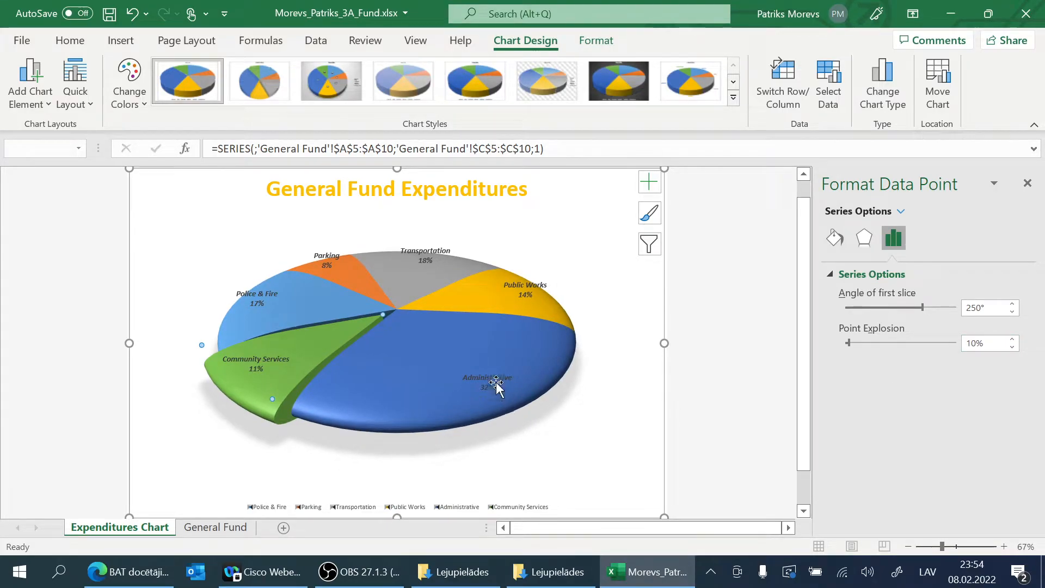
Step: Fill the Community Services slice with the green Bottom Spotlight - Accent 6 preset gradient
mouse_move(318, 343)
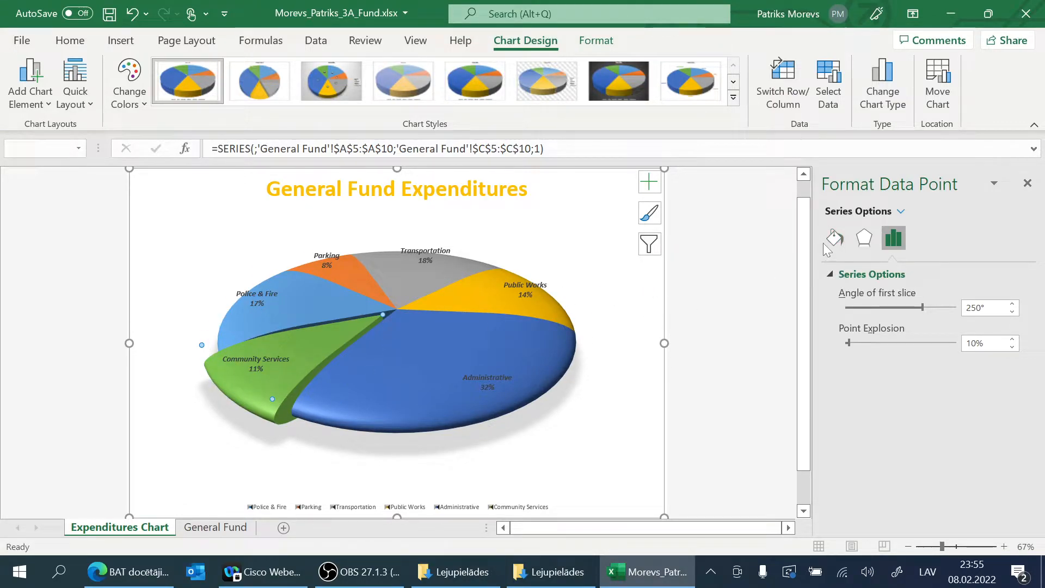
click(842, 242)
click(843, 275)
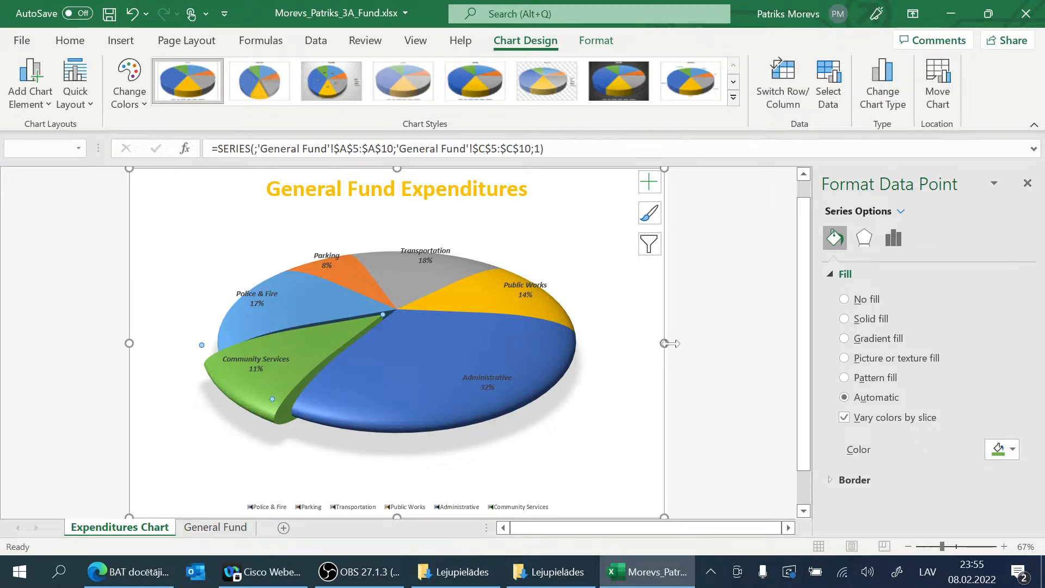
click(845, 339)
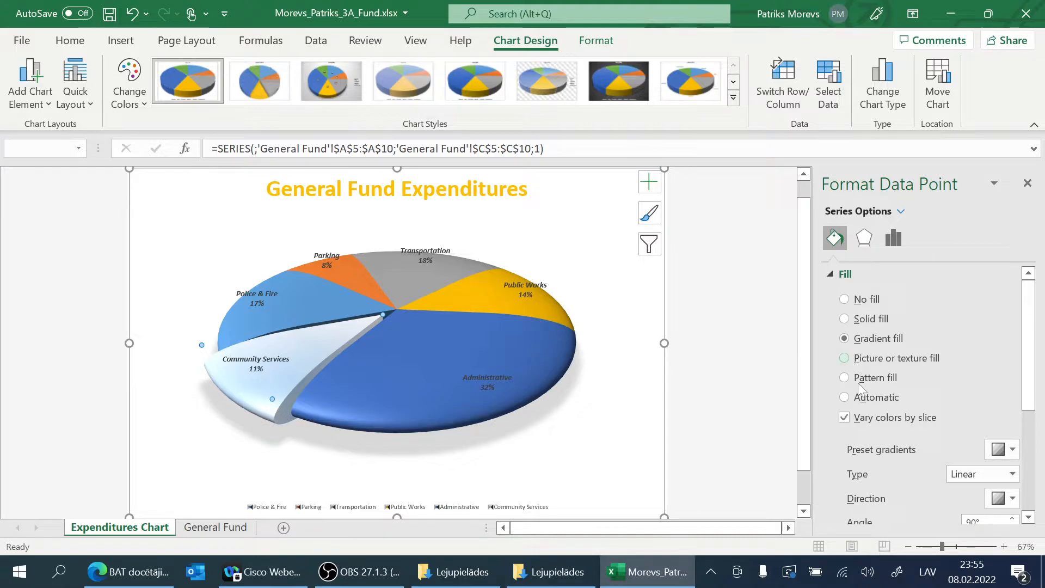
click(995, 451)
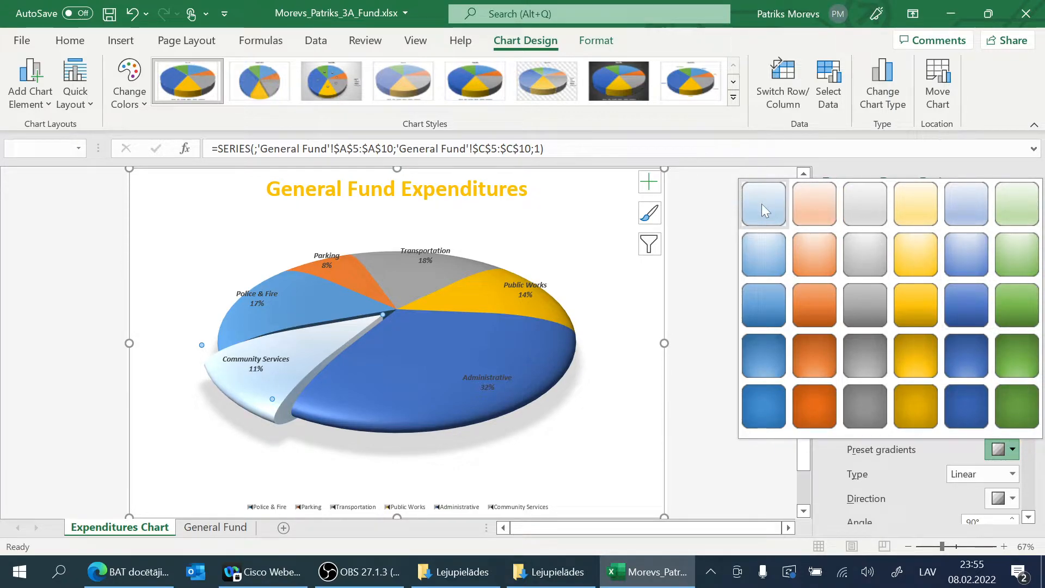
click(1018, 352)
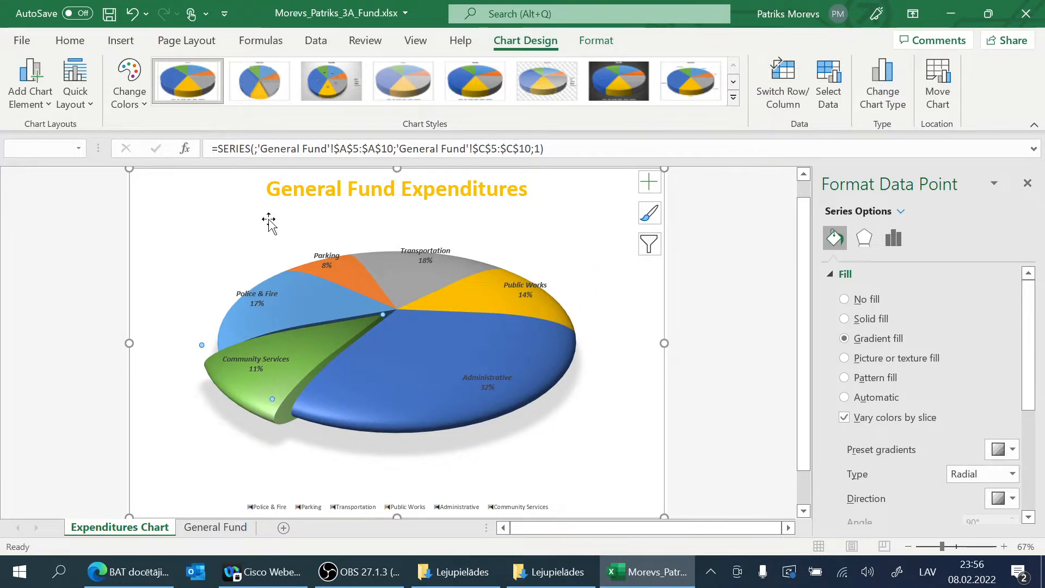
Step: Select the whole chart area and give it a gradient fill using the Bottom Spotlight - Accent 1 preset
click(636, 366)
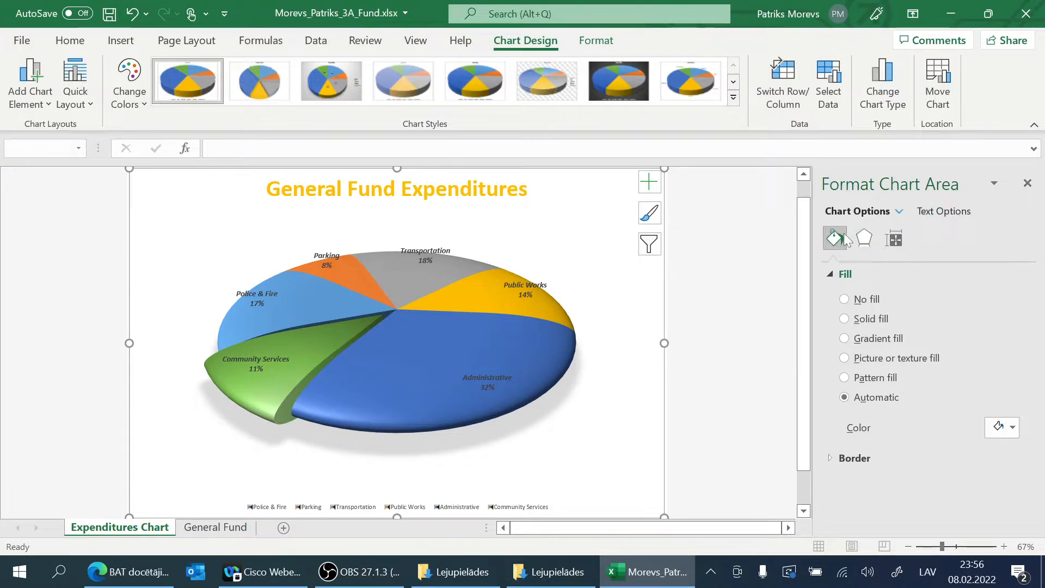
click(480, 364)
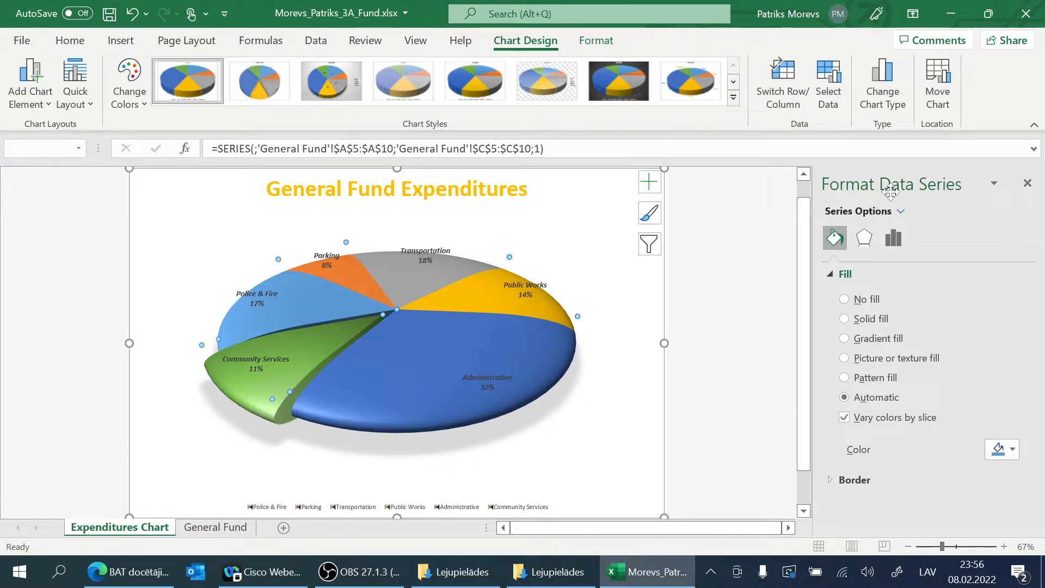
click(593, 285)
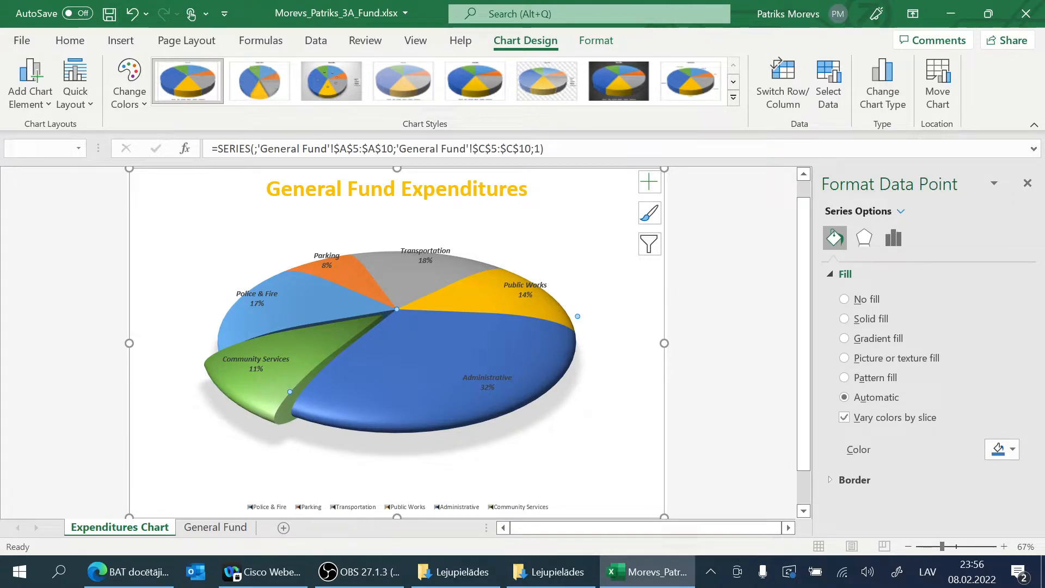
click(642, 374)
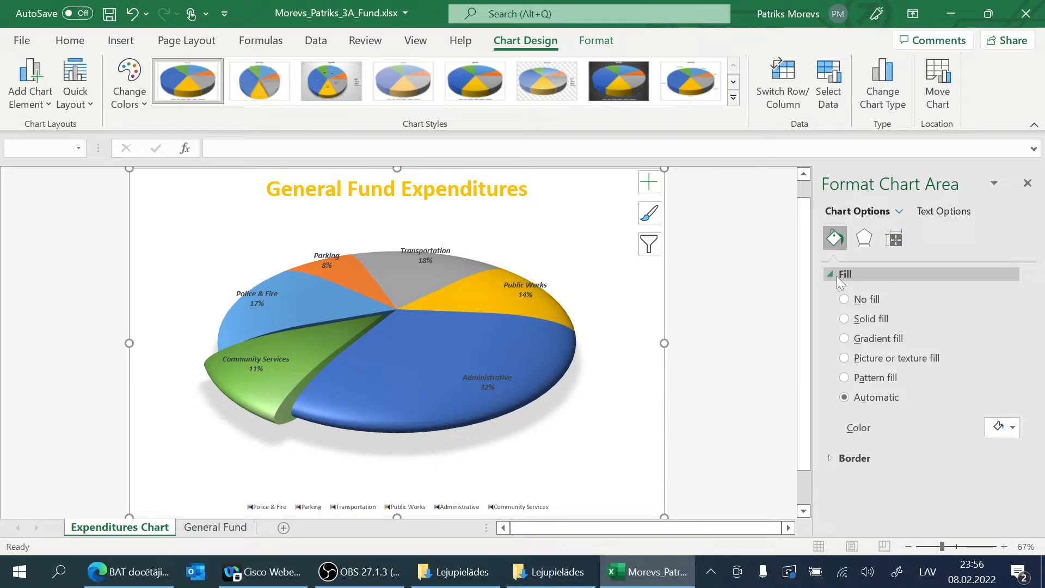
click(869, 342)
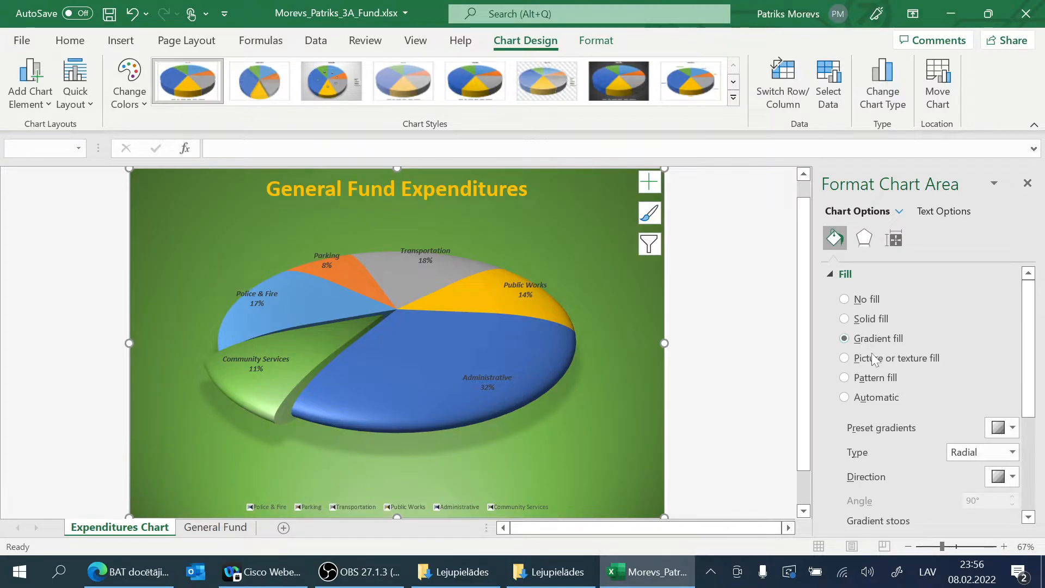
click(1014, 428)
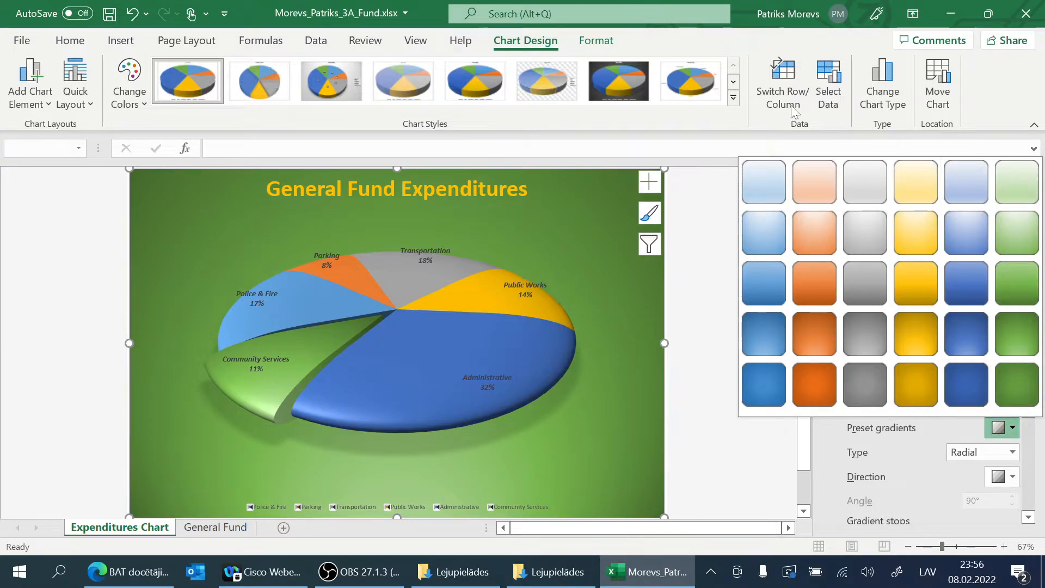
click(778, 324)
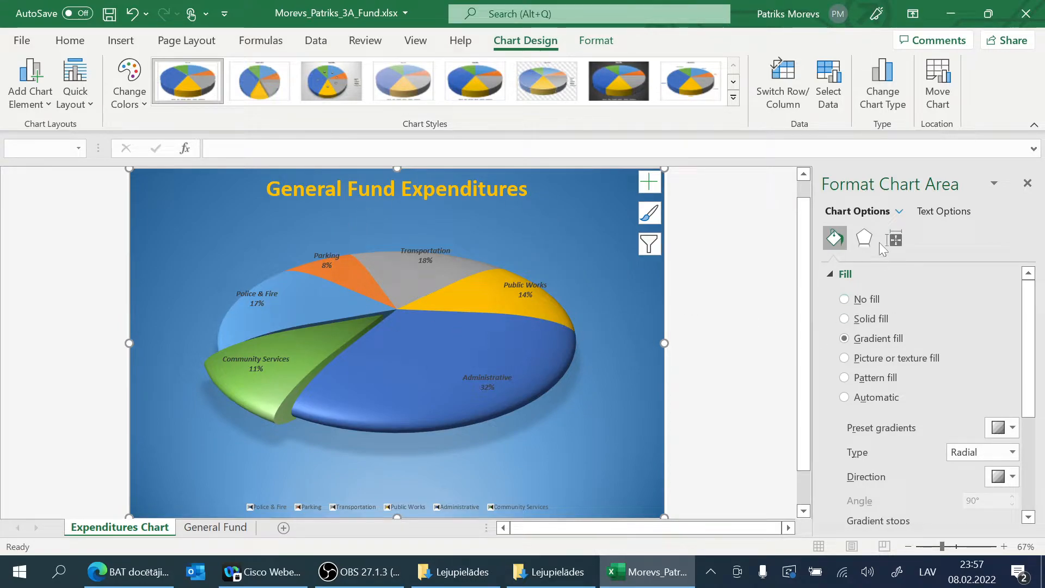
click(1001, 427)
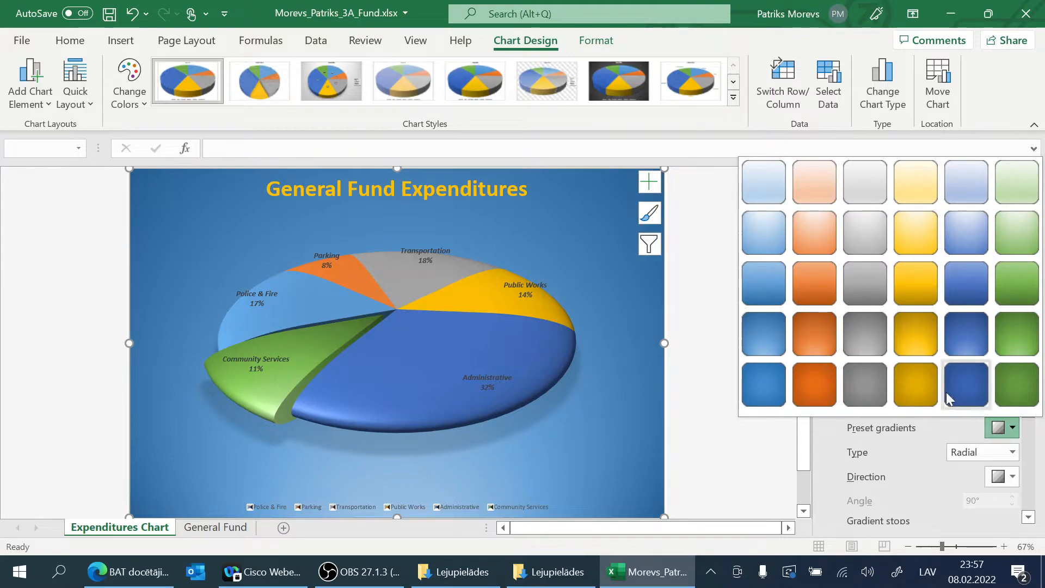
click(767, 331)
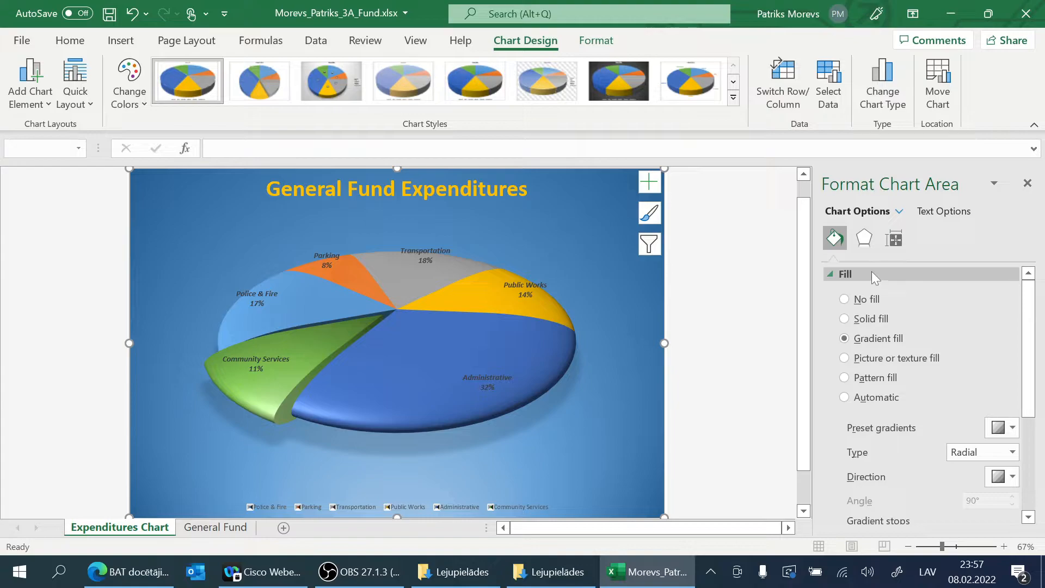
Step: Review the chart area's gradient fill settings down to the gradient stops, and collapse the fill options
click(827, 272)
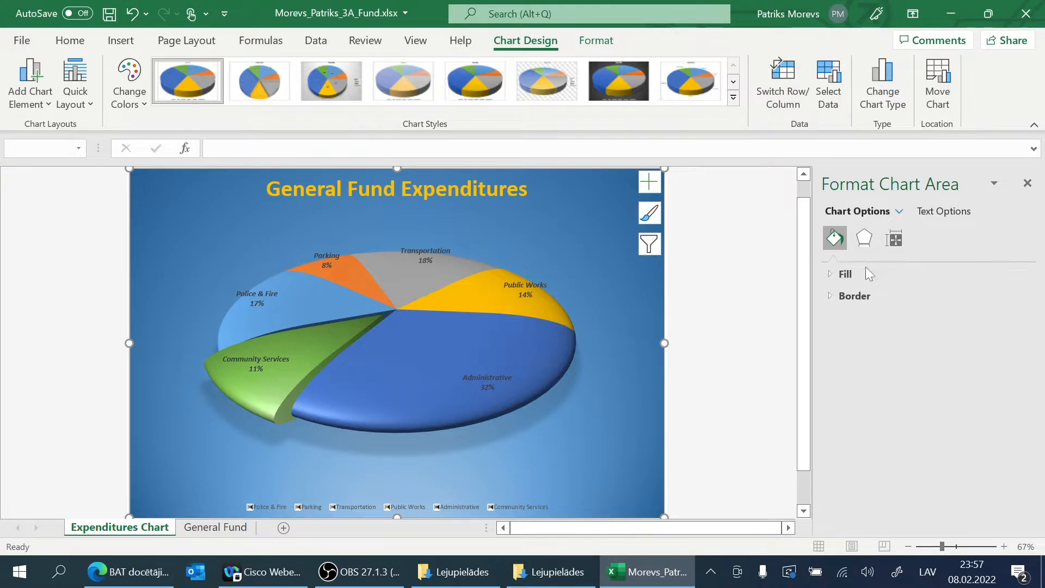
click(834, 273)
scroll(927, 390, down, 3)
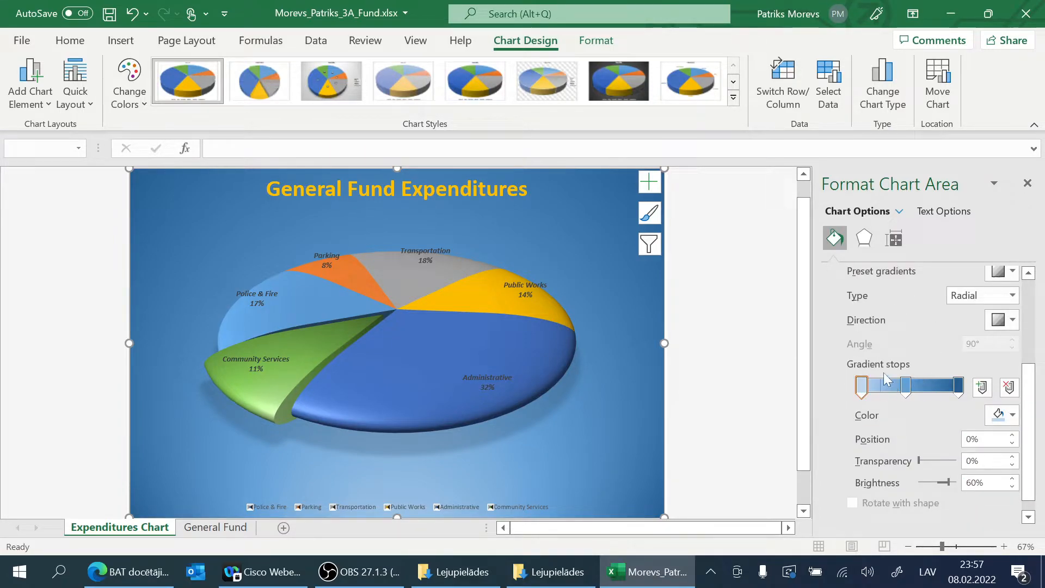
scroll(897, 403, up, 1)
scroll(898, 404, up, 1)
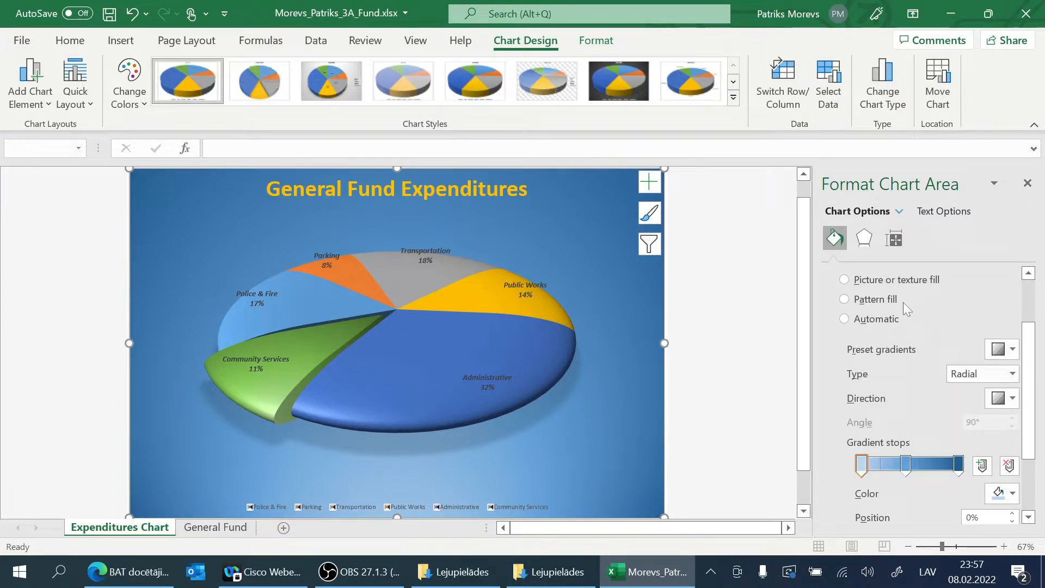
scroll(863, 331, up, 2)
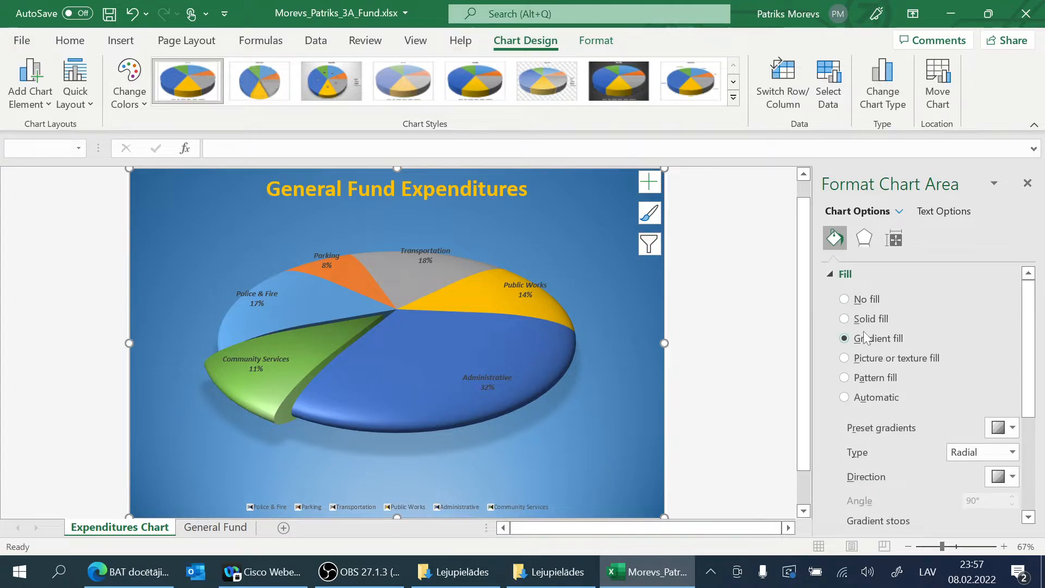
click(833, 273)
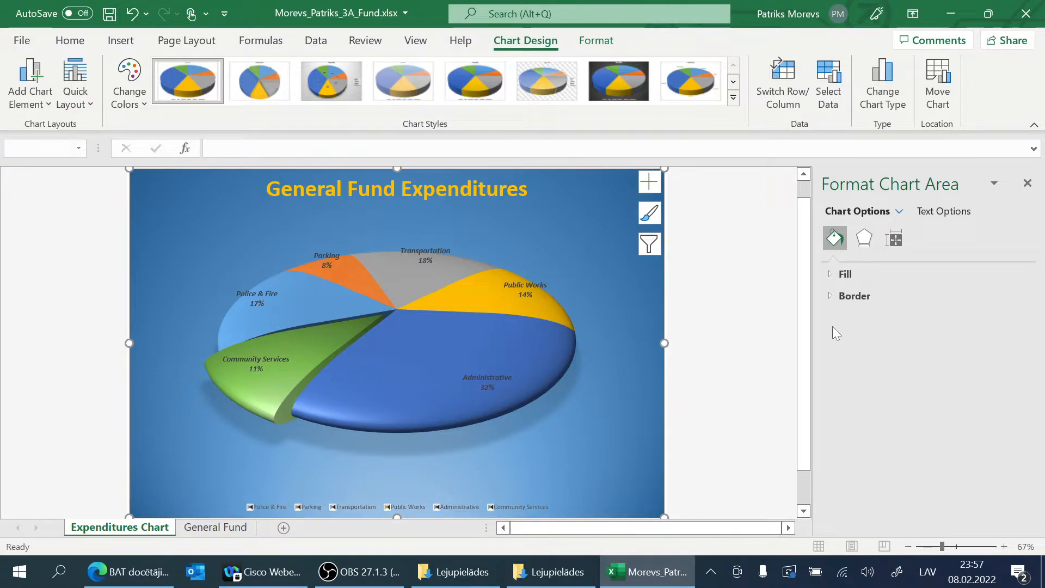
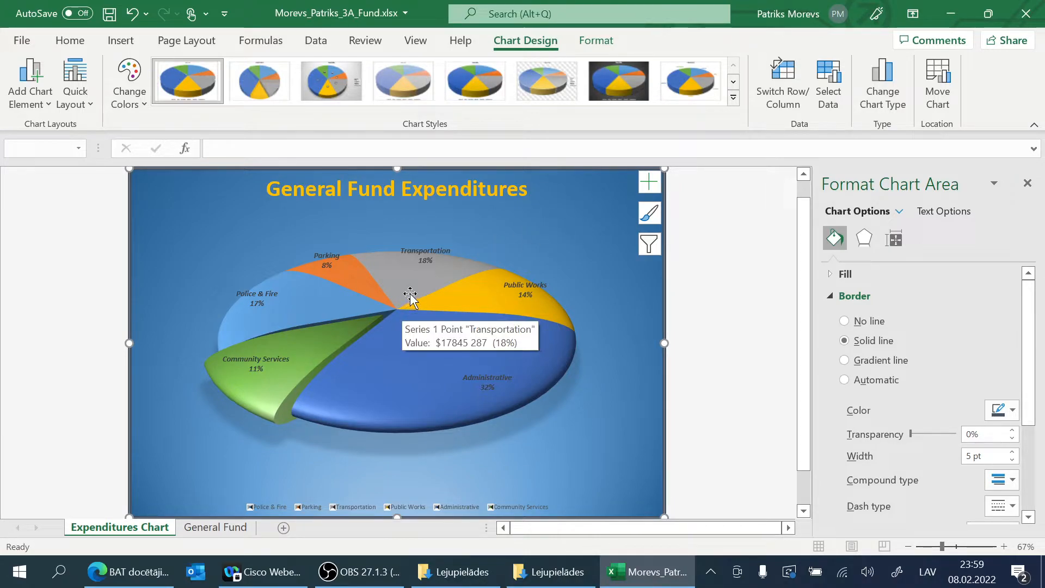
click(417, 258)
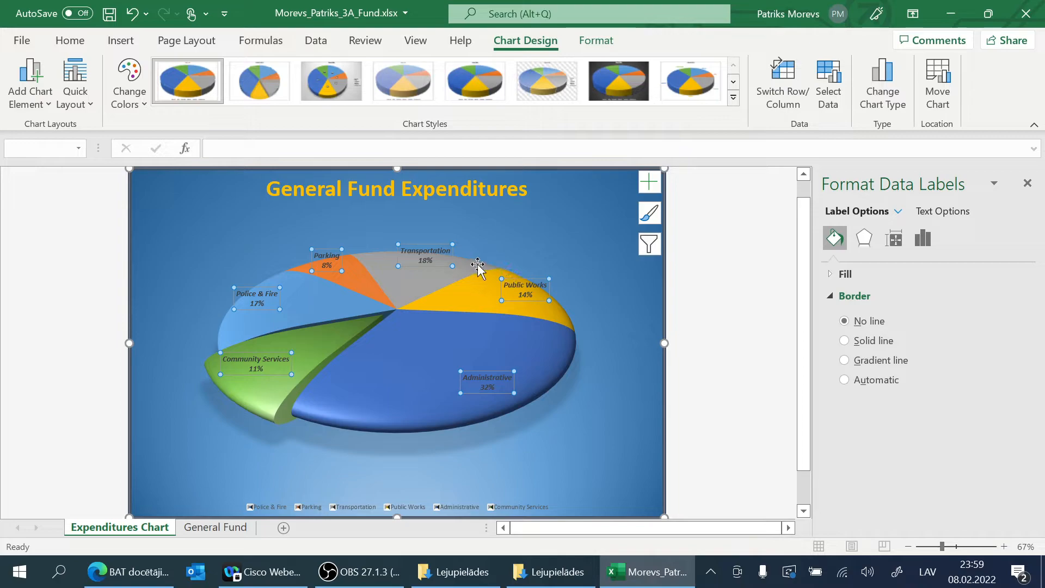
click(703, 306)
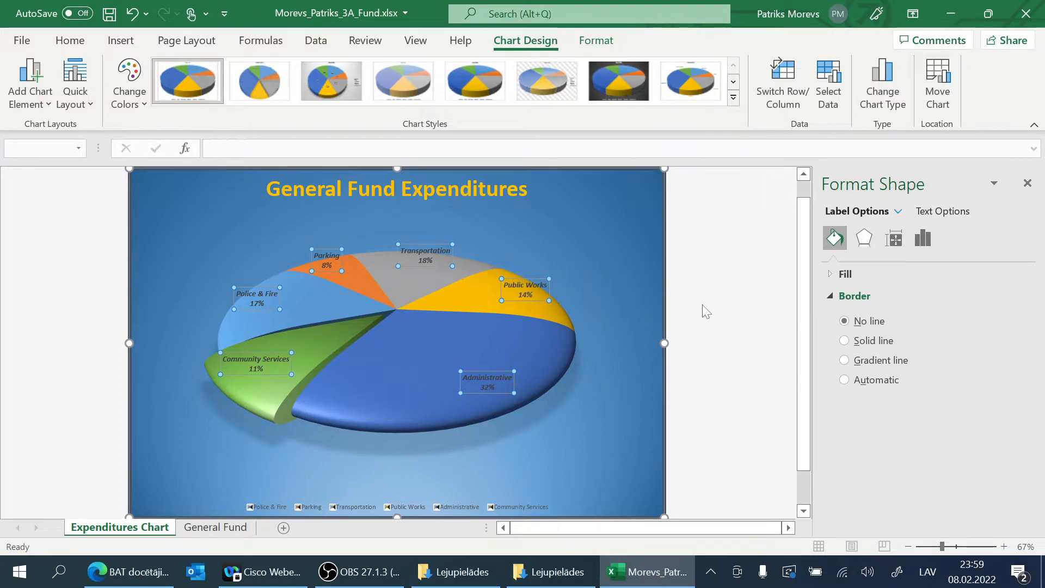
click(639, 313)
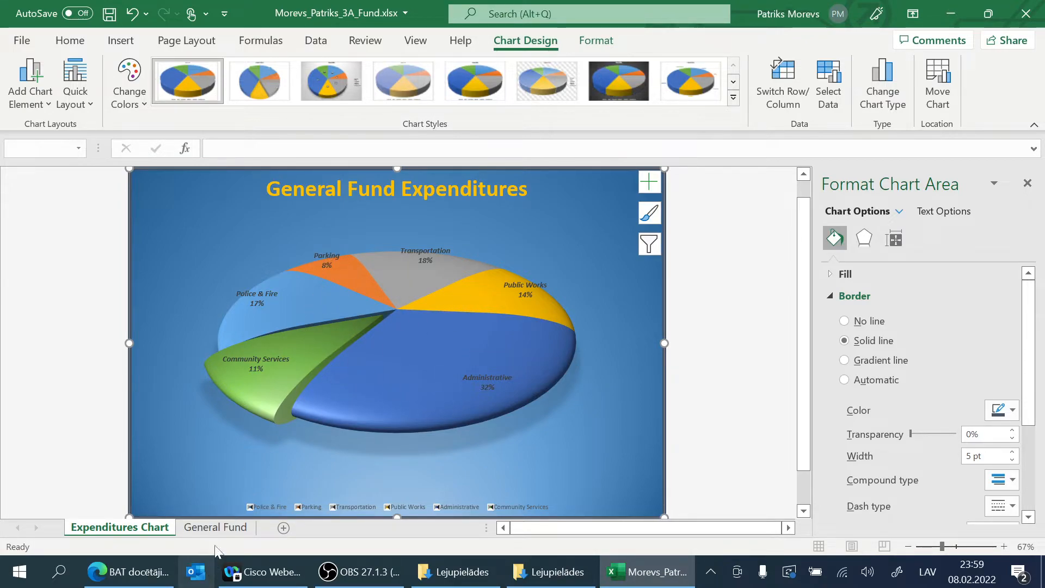
Step: On the General Fund sheet, change the adjusted Public Works amount in C8 to 15792306
click(229, 528)
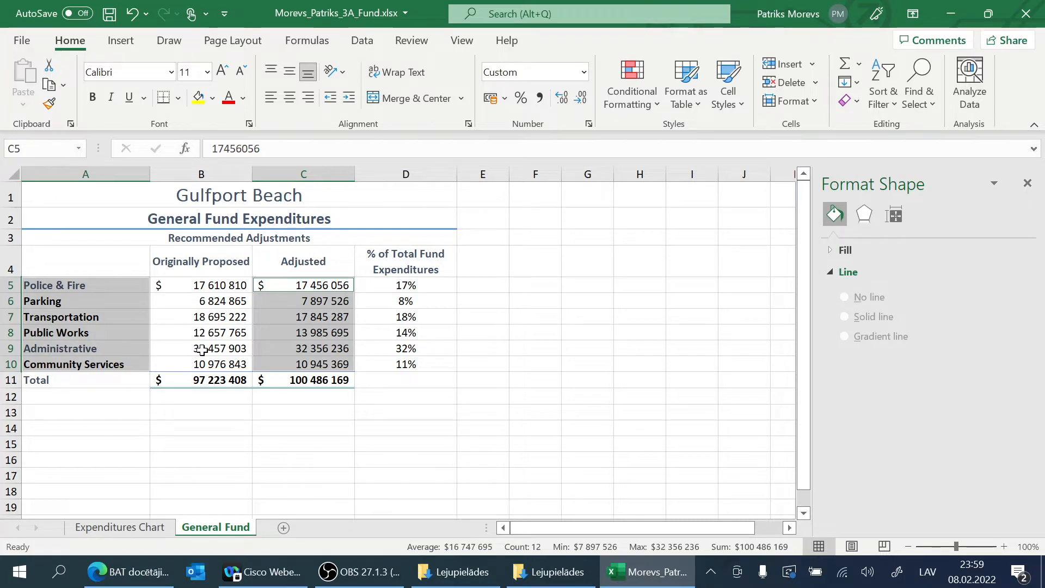
click(271, 333)
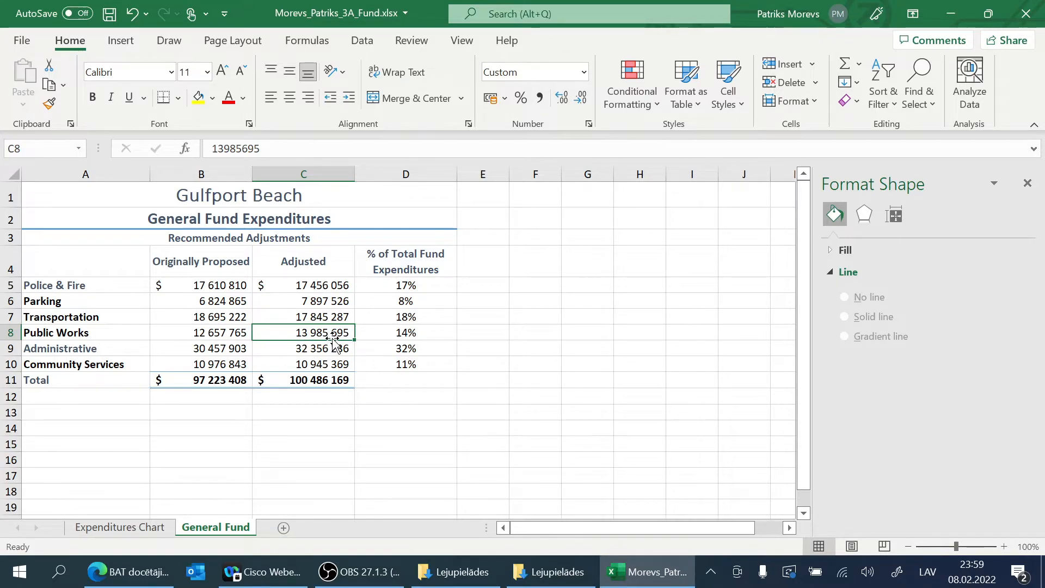
text(1)
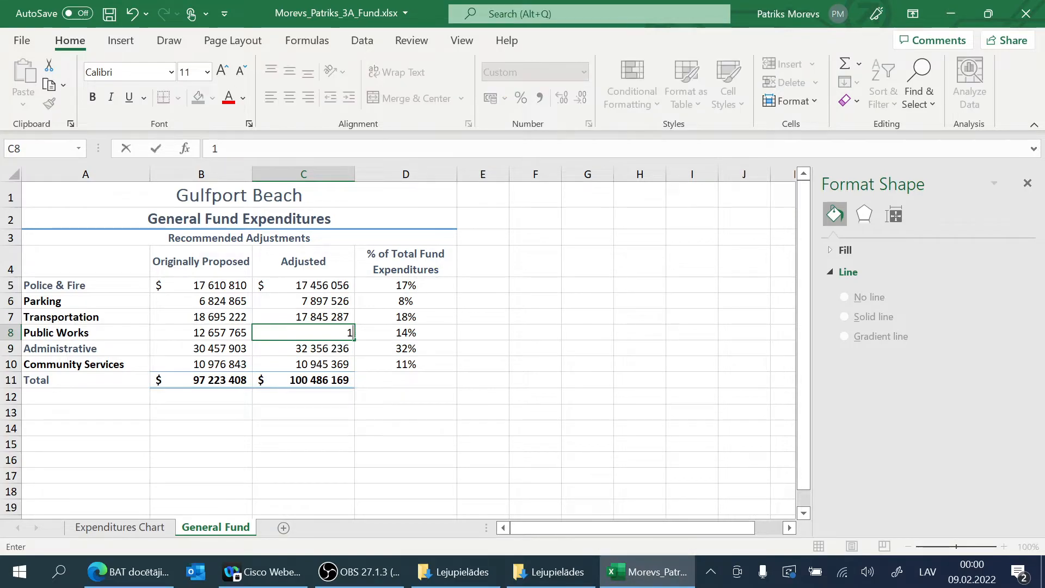
text(5)
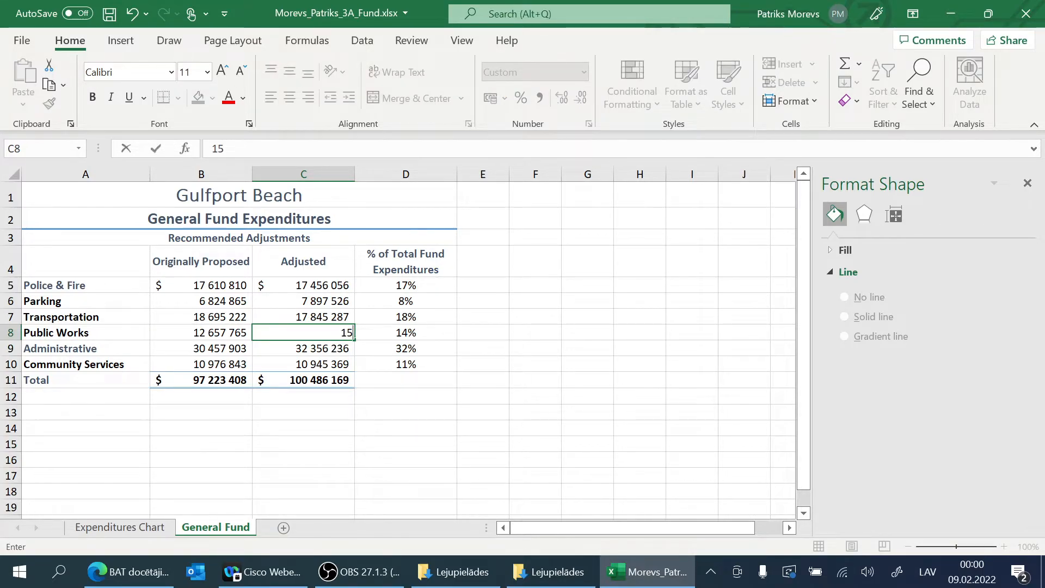
text(7)
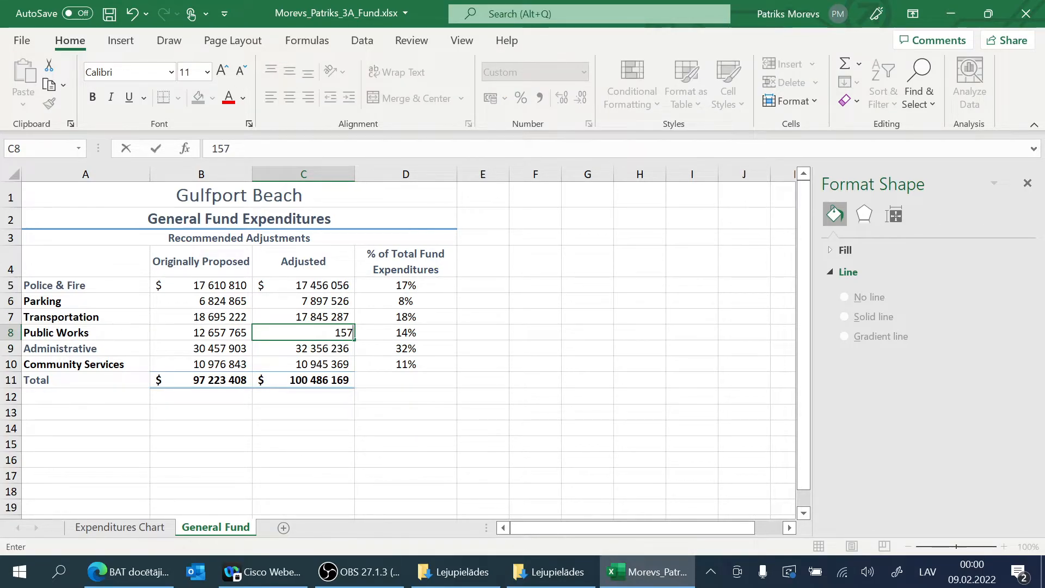
text(92306)
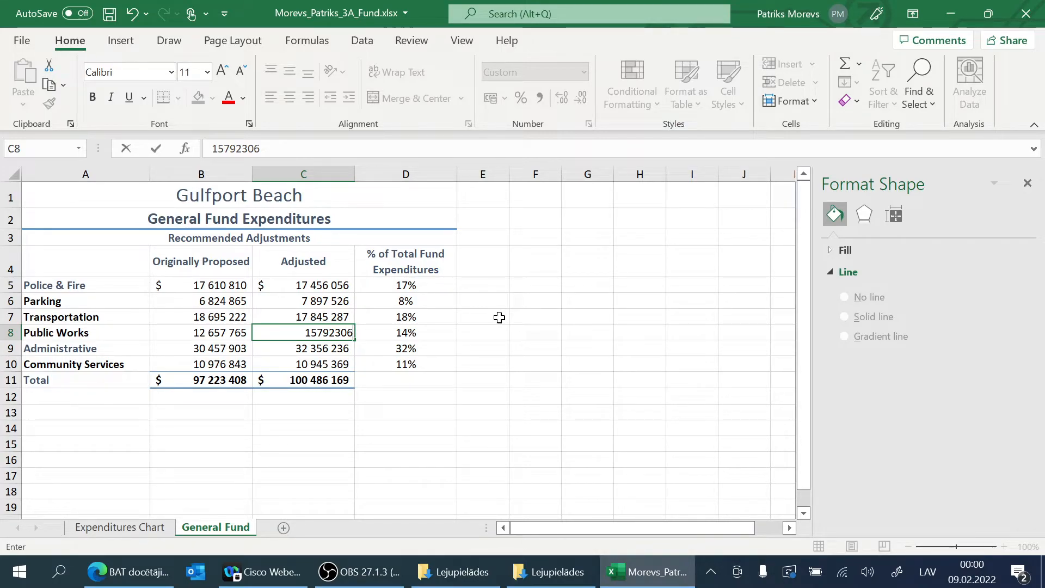
key(Return)
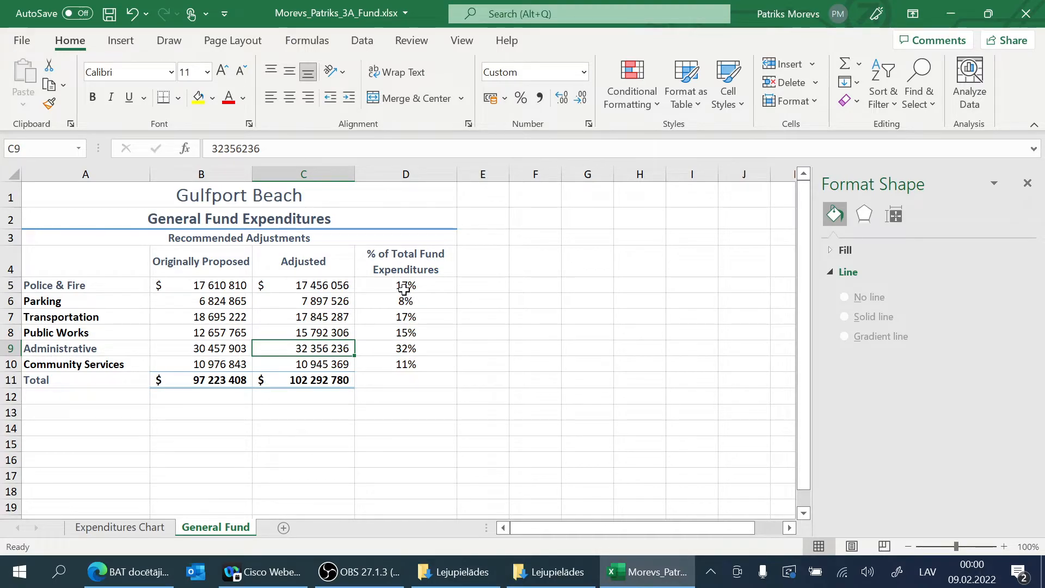
Step: Check the Public Works slice on the Expenditures Chart sheet, and inspect Parking's percentage formula and adjusted amount on the General Fund sheet
click(136, 528)
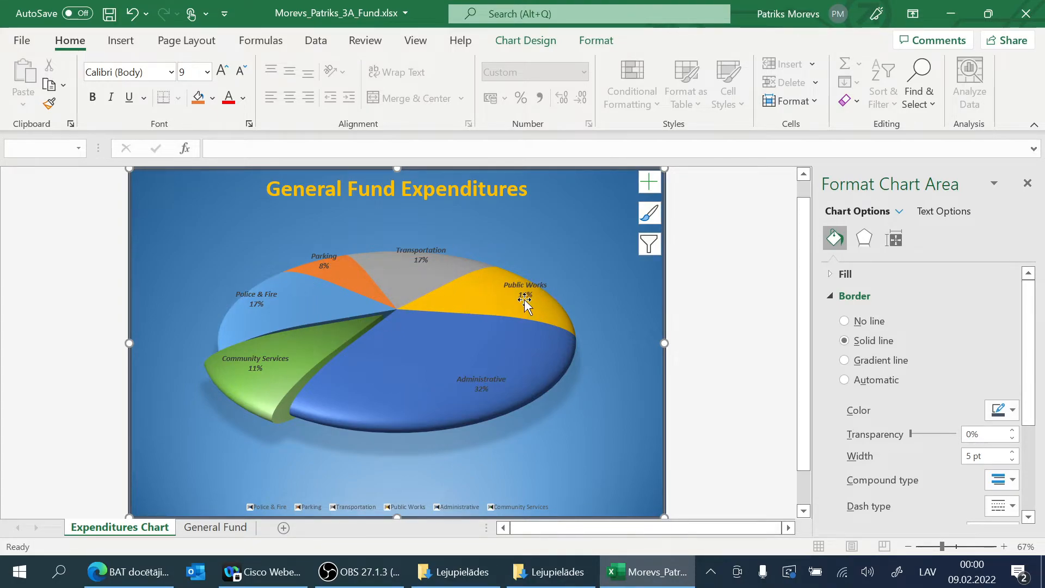
mouse_move(529, 304)
click(215, 527)
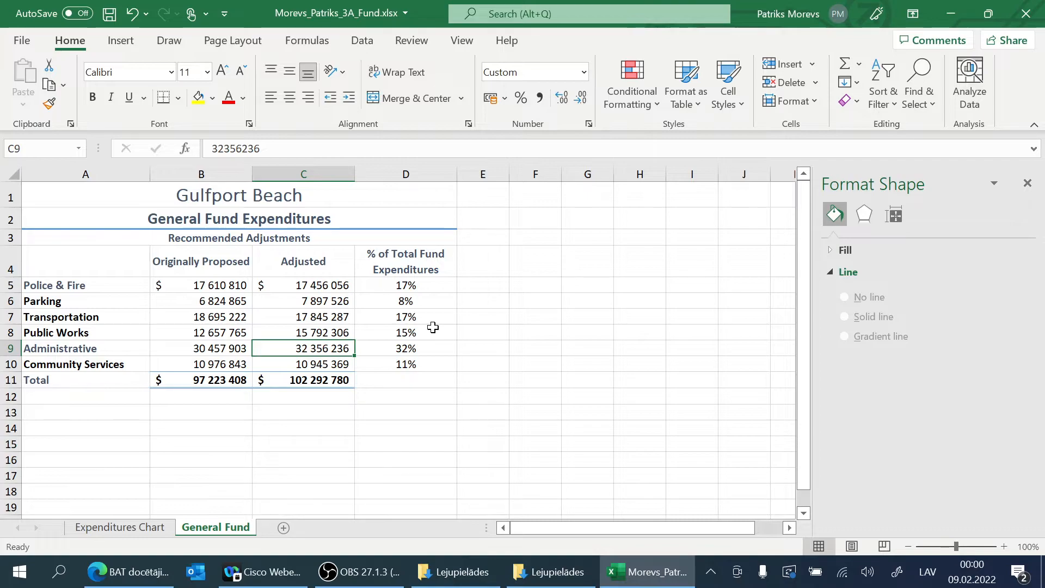
click(425, 303)
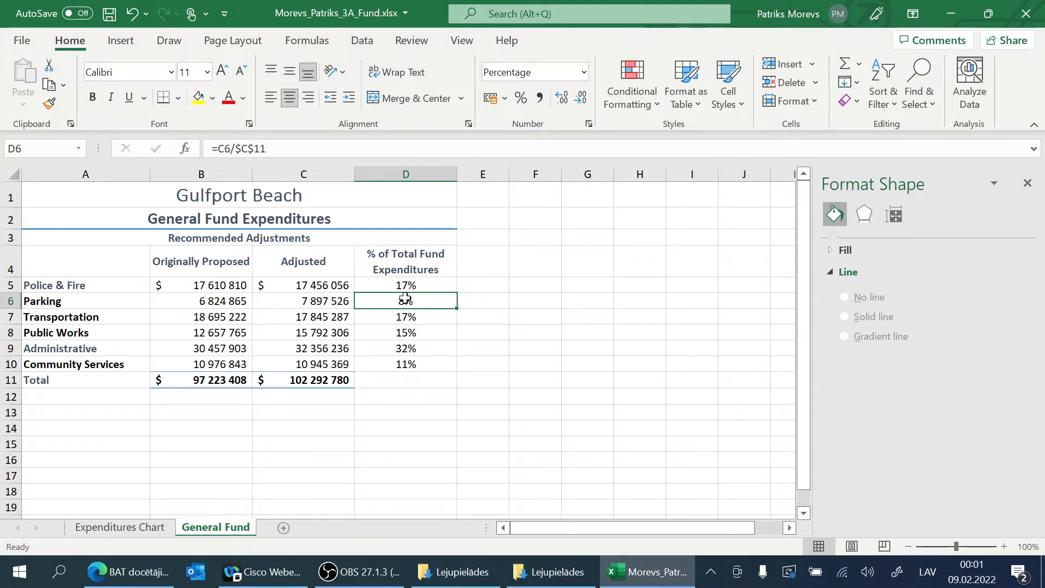
click(341, 301)
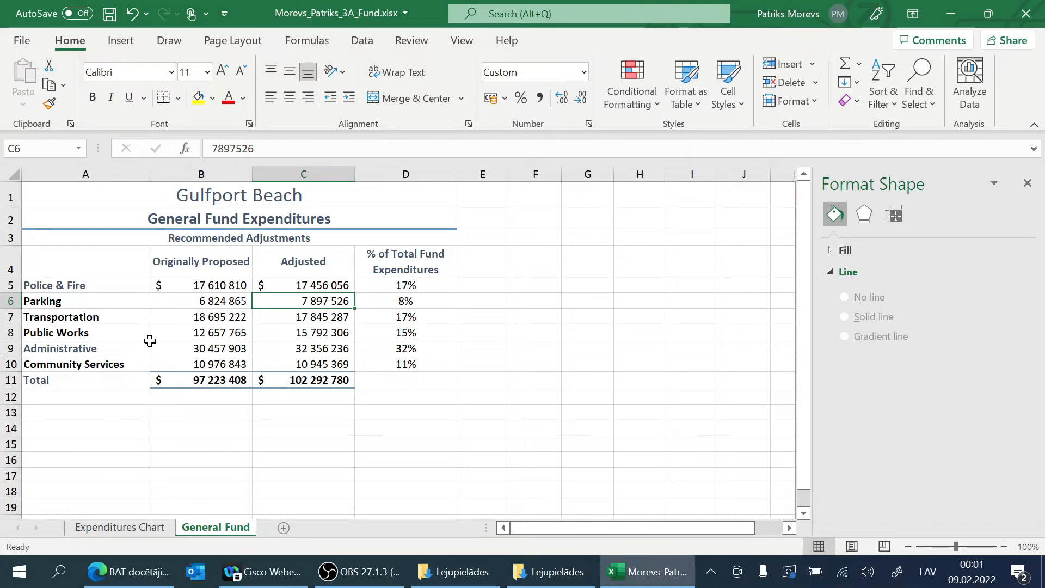
Step: Enter "Goal =: To reduce Parking Expenditure from 8% t0 7%" in cell A13
click(51, 414)
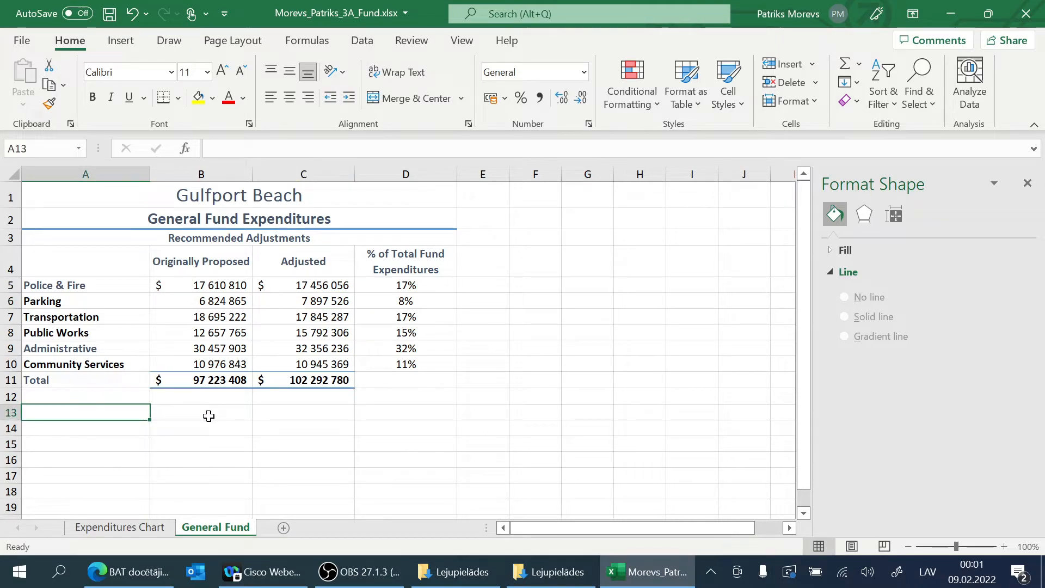
text(Goal =:)
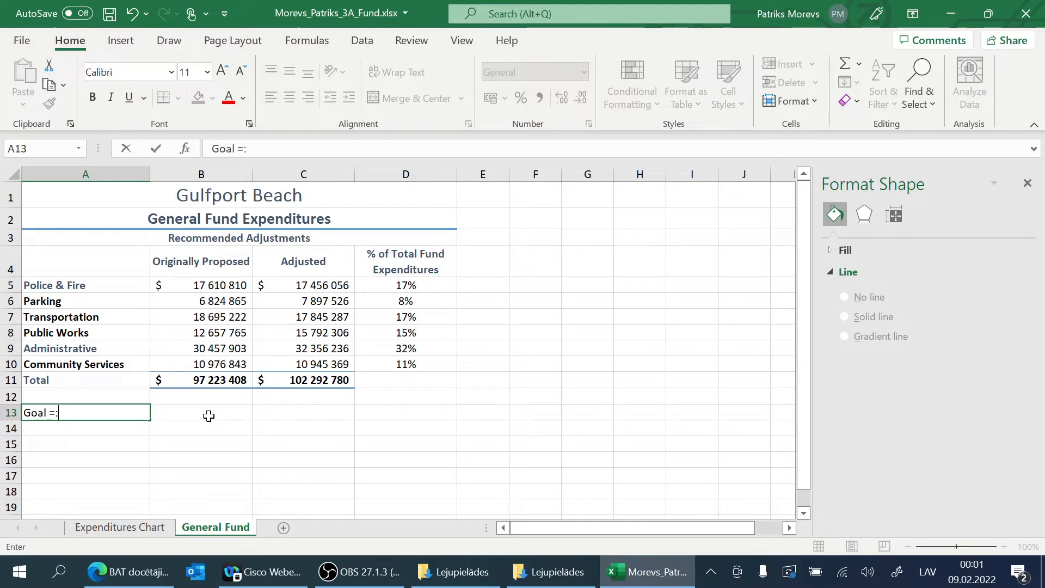
text( To re)
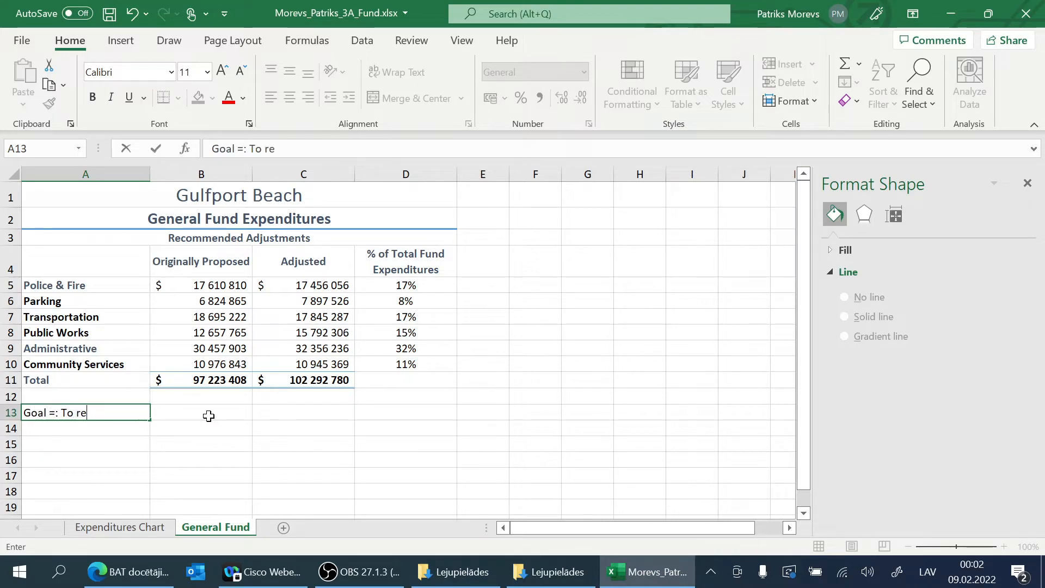
text(duce)
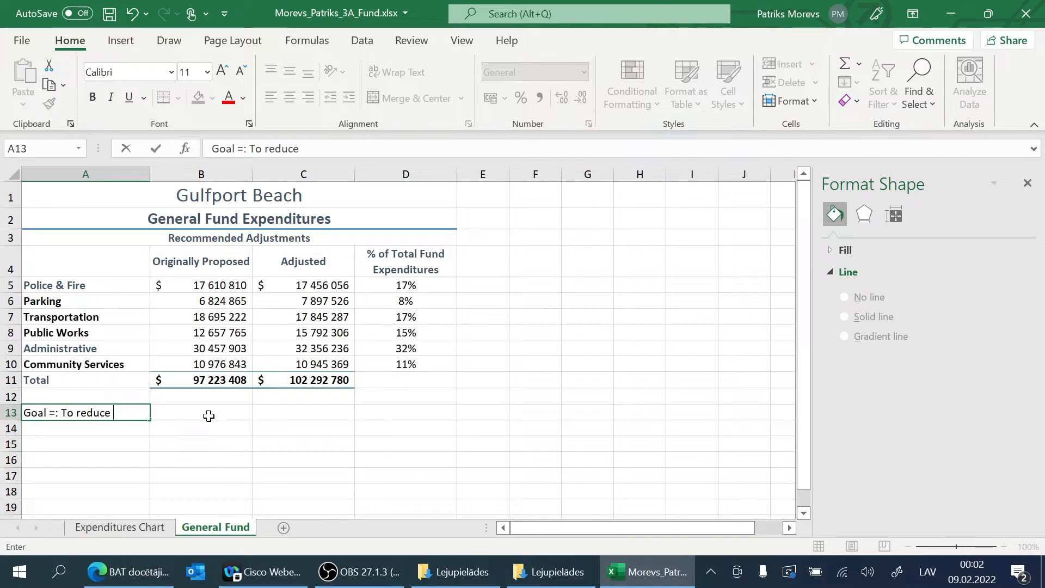
text( Parking )
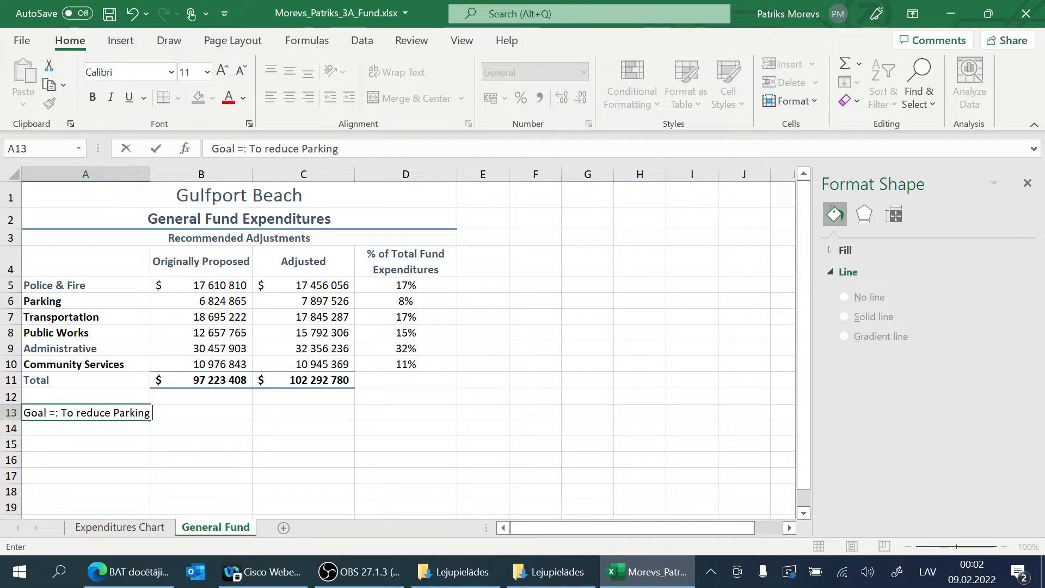
text(Expendit)
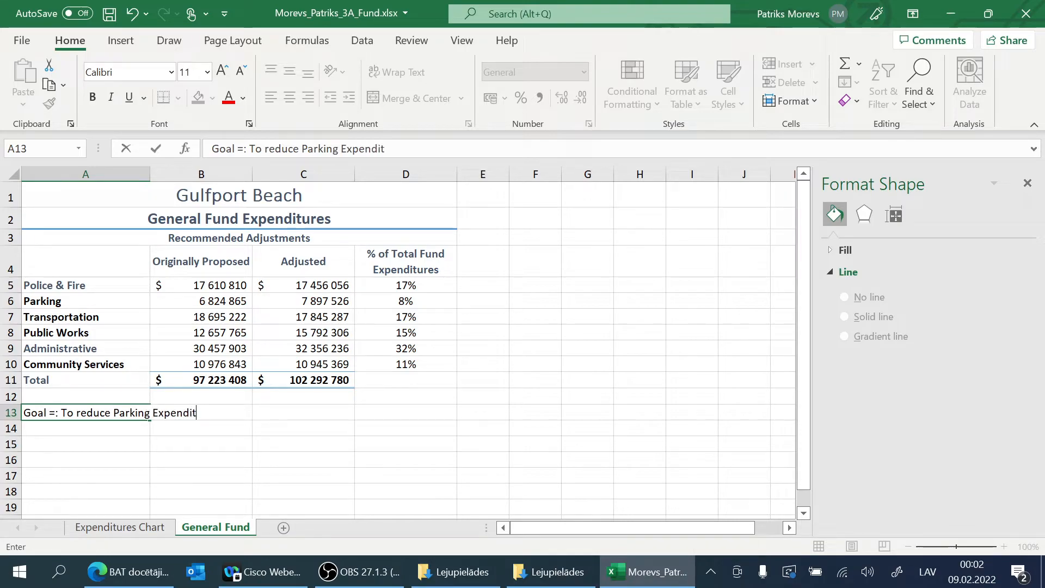
text(ure)
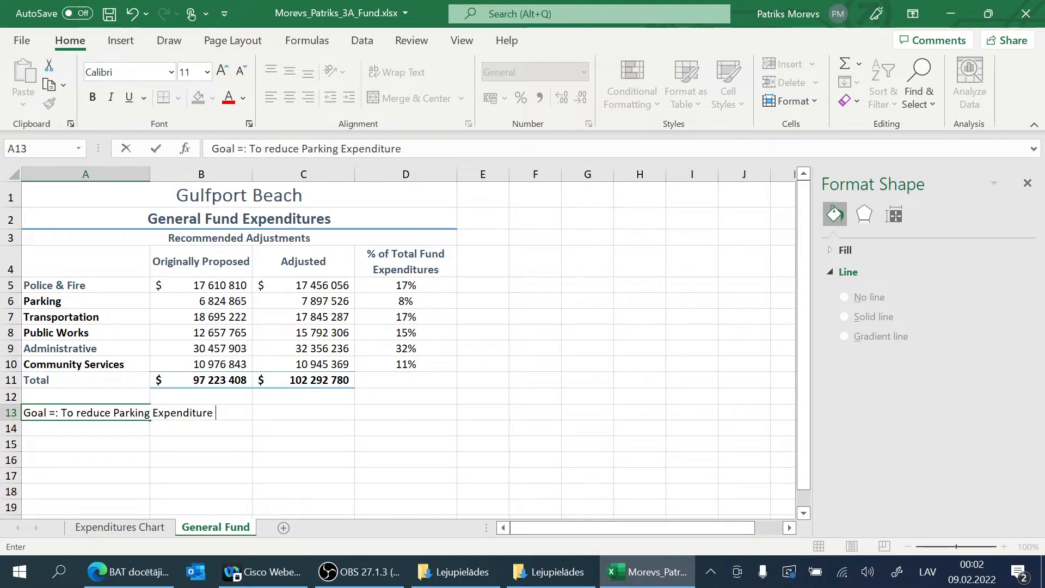
text( from 8)
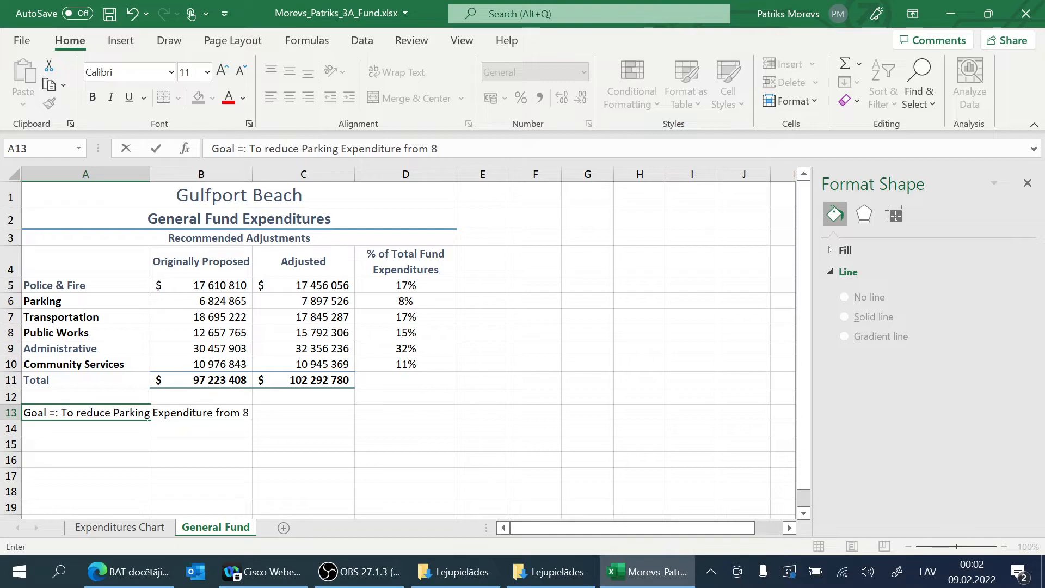
text(%)
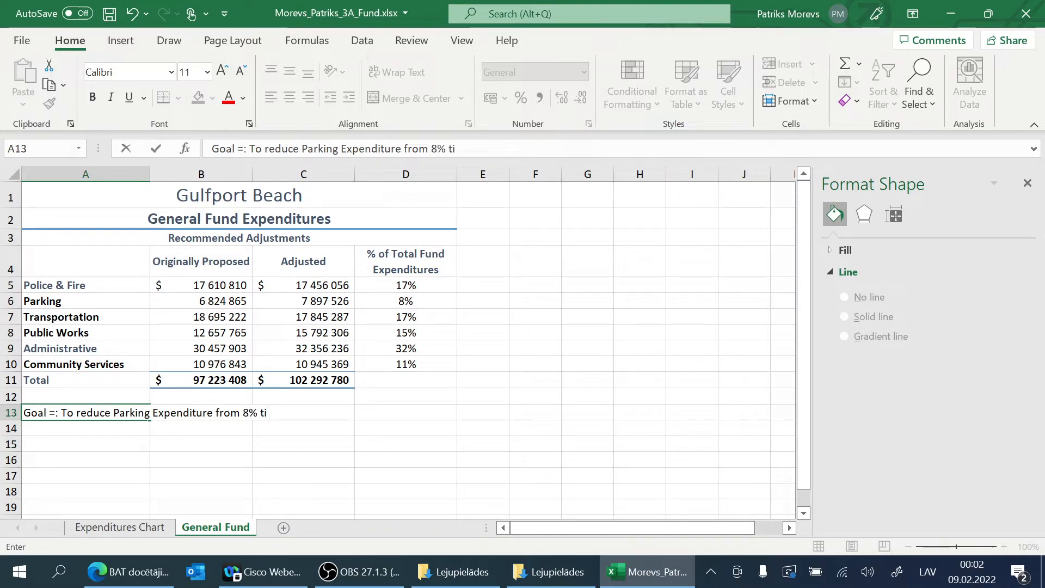
text( t0 7%)
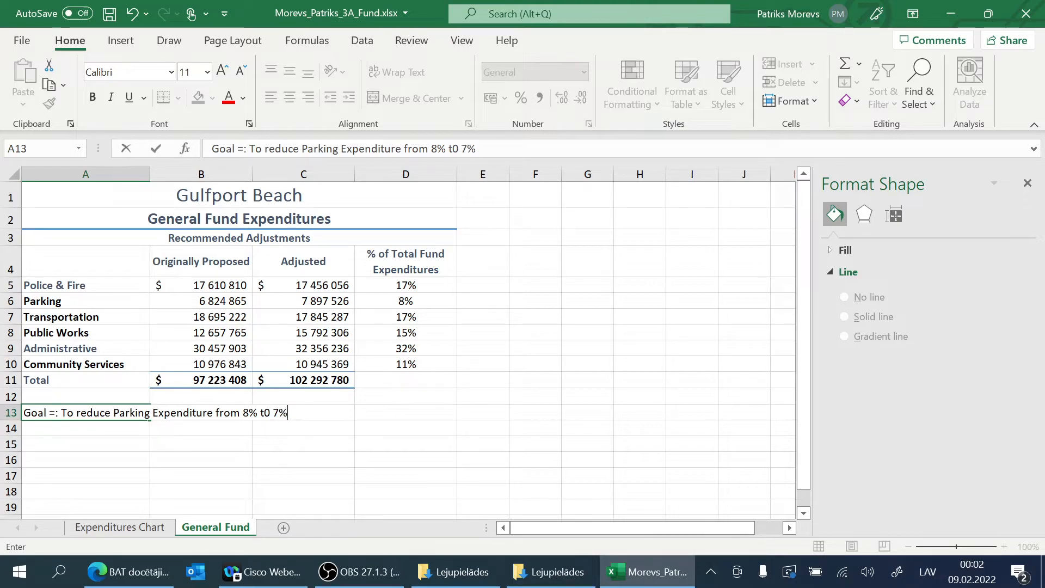
key(ctrl+Return)
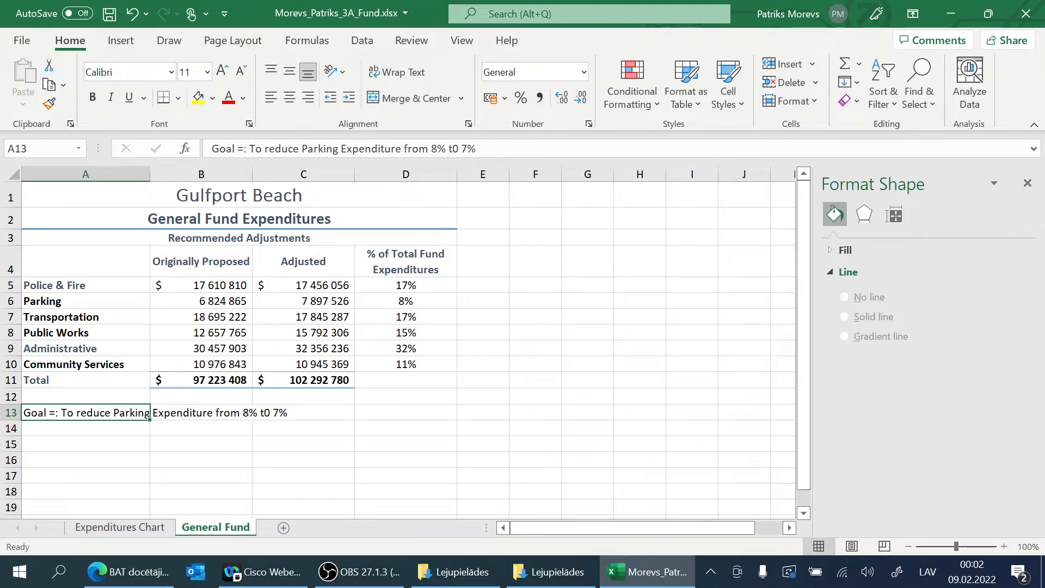
Step: Correct "t0" to "to" in the goal text in cell A13
click(459, 148)
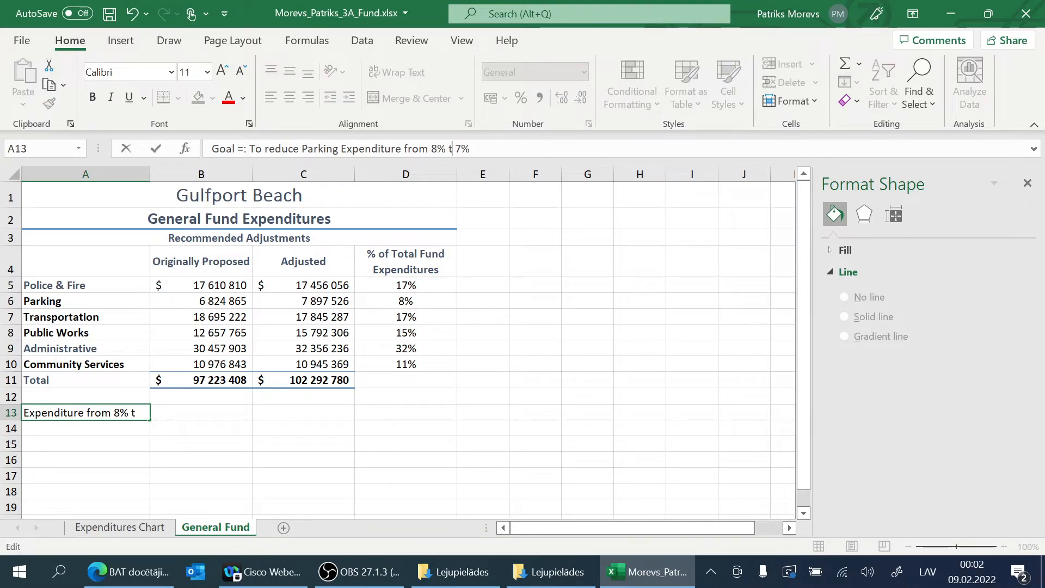
text(o 7%)
key(Return)
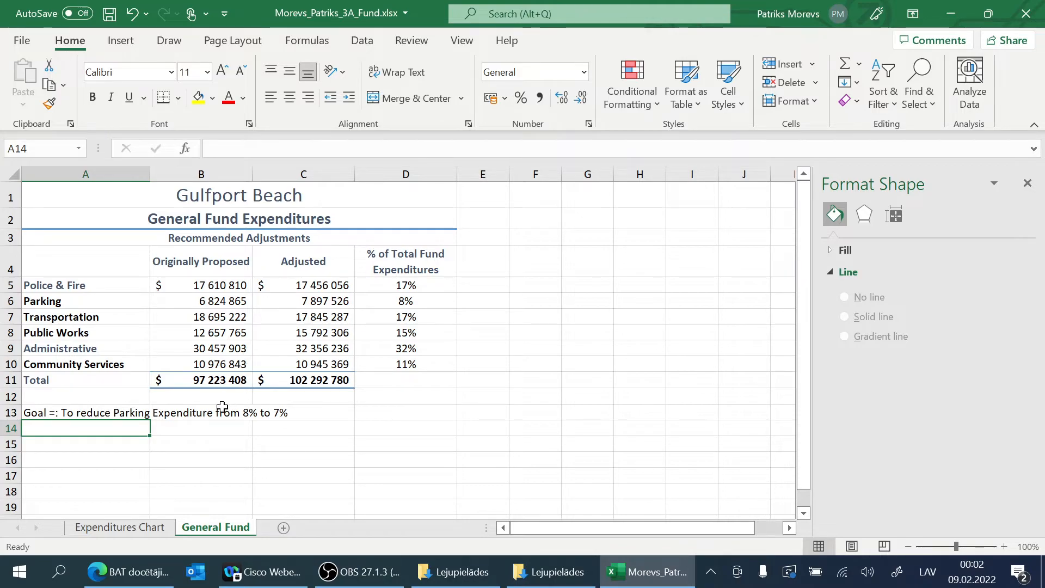
Step: Append "of Total Expenditures" to the end of the goal text in cell A13
click(130, 412)
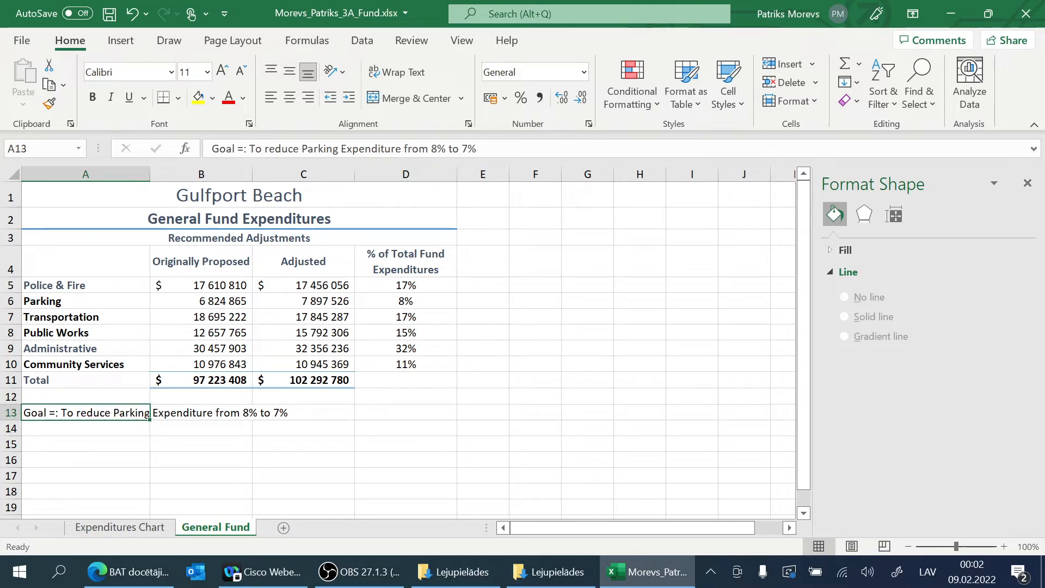
click(476, 148)
text(of Total E)
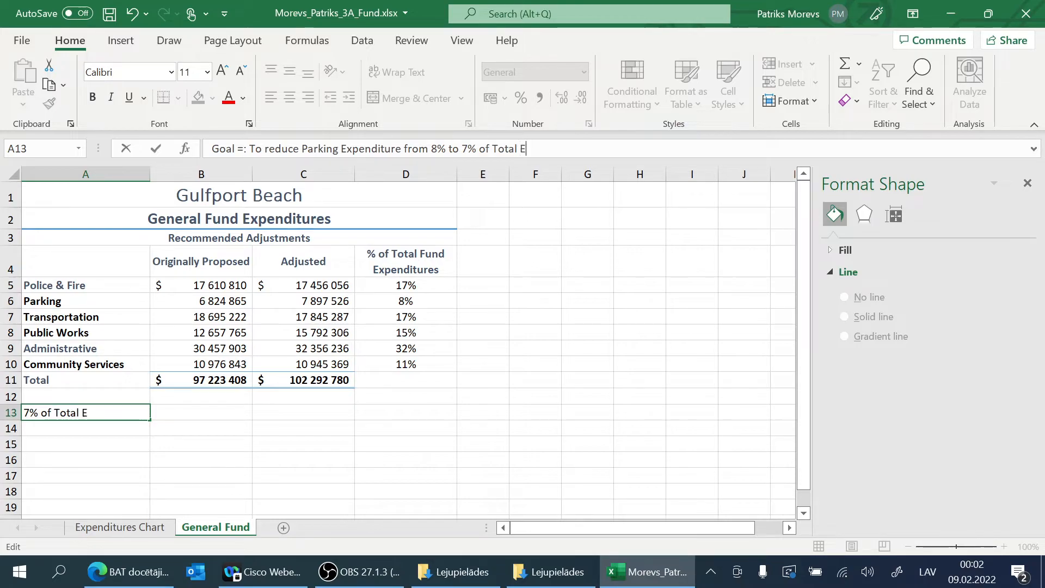
text(xpenditures)
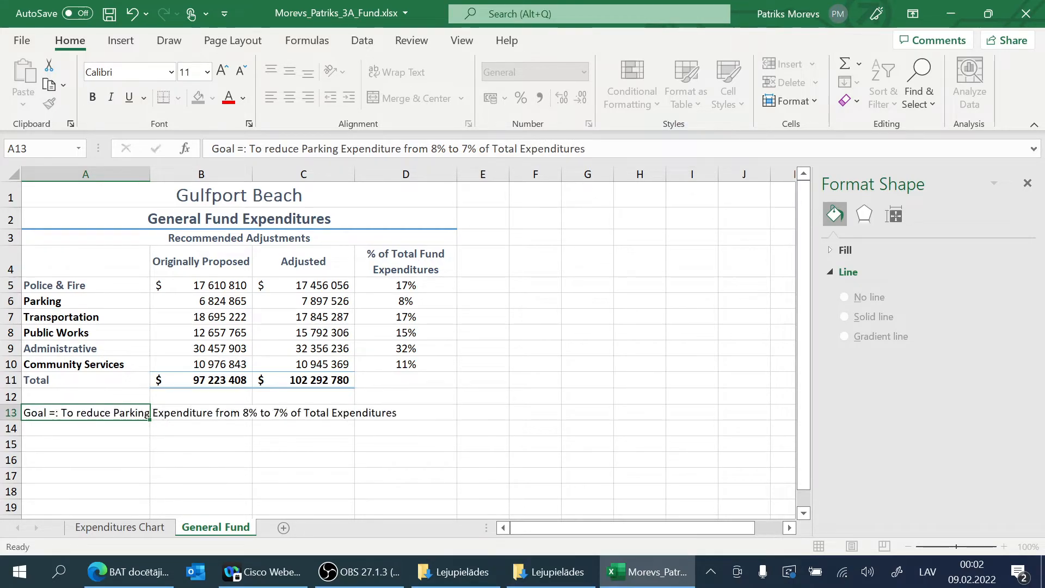
key(Return)
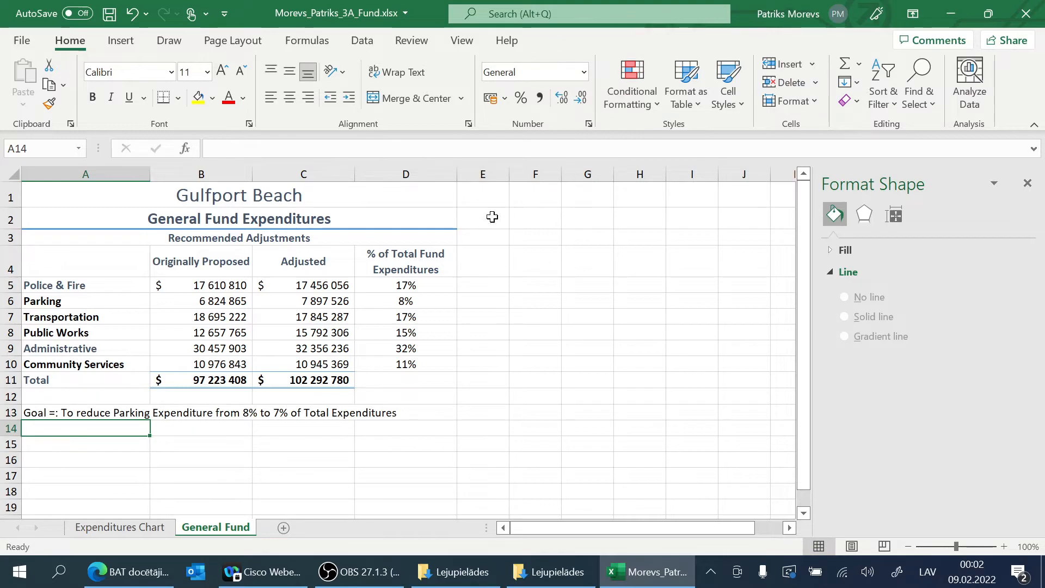
Step: Merge and center the goal text across A13:D13 and apply a bold blue heading cell style without a border
click(108, 414)
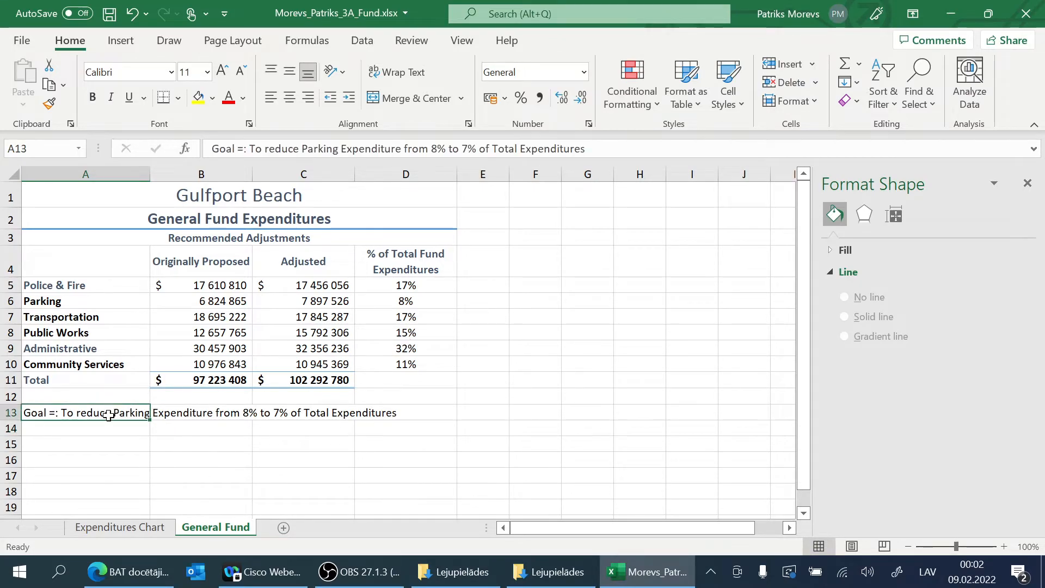
drag(140, 415, 392, 415)
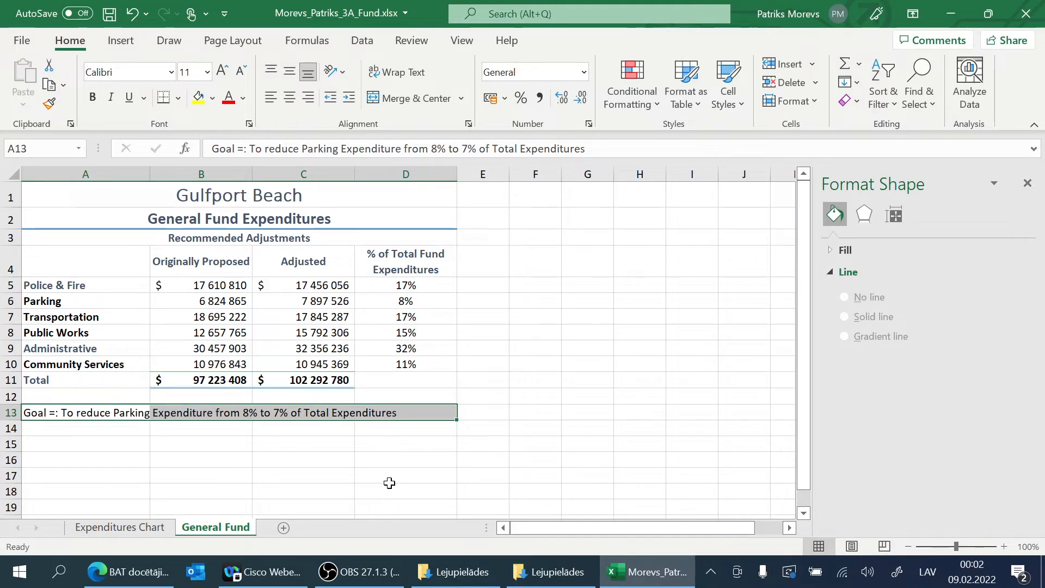
click(375, 100)
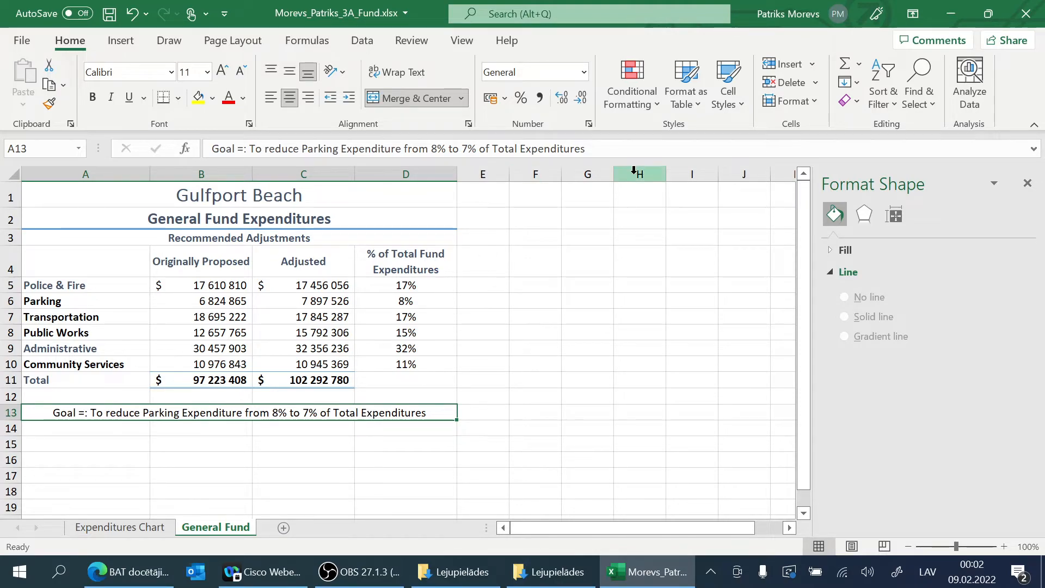
click(744, 96)
click(743, 271)
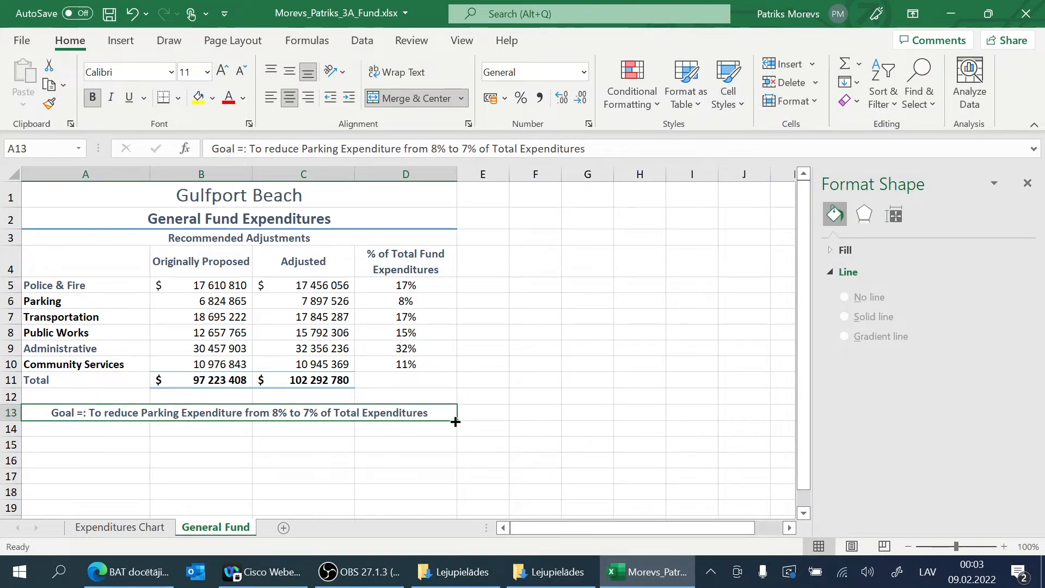
Step: Remove the stray equals sign and the space before it so the goal text in cell A13 begins with "Goal:"
double_click(82, 412)
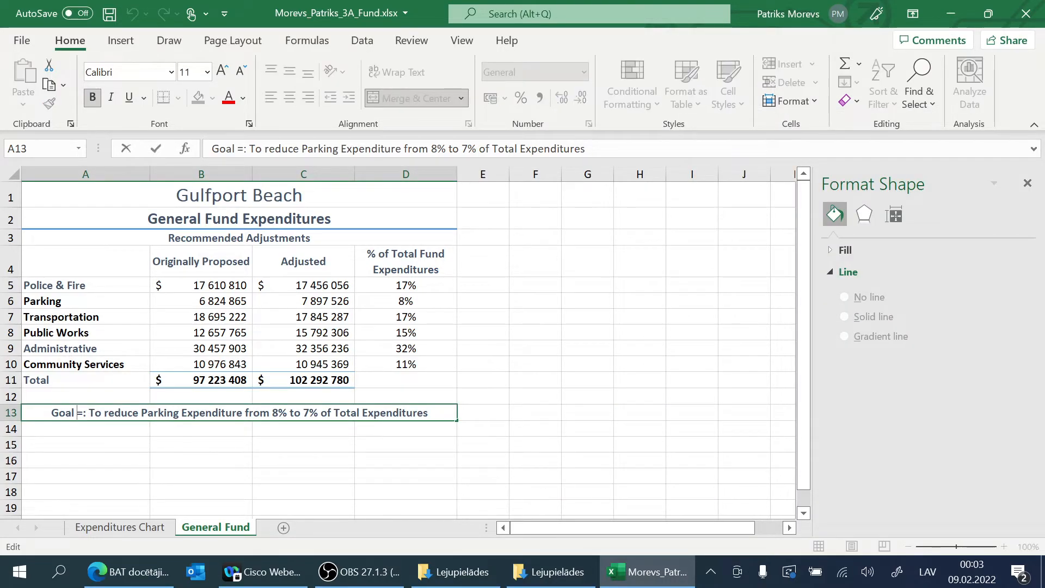
key(BackSpace)
key(BackSpace)
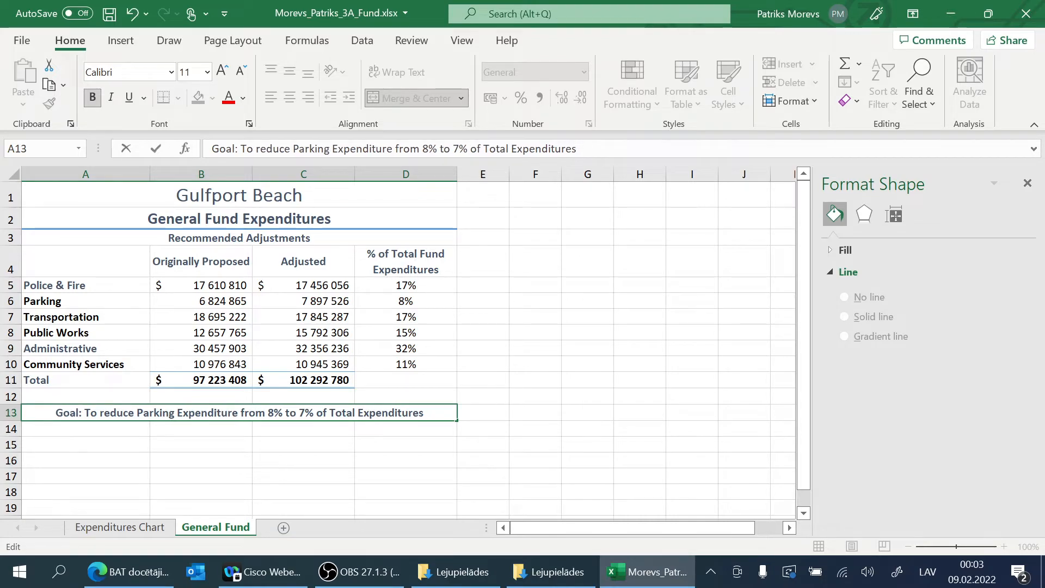
key(Return)
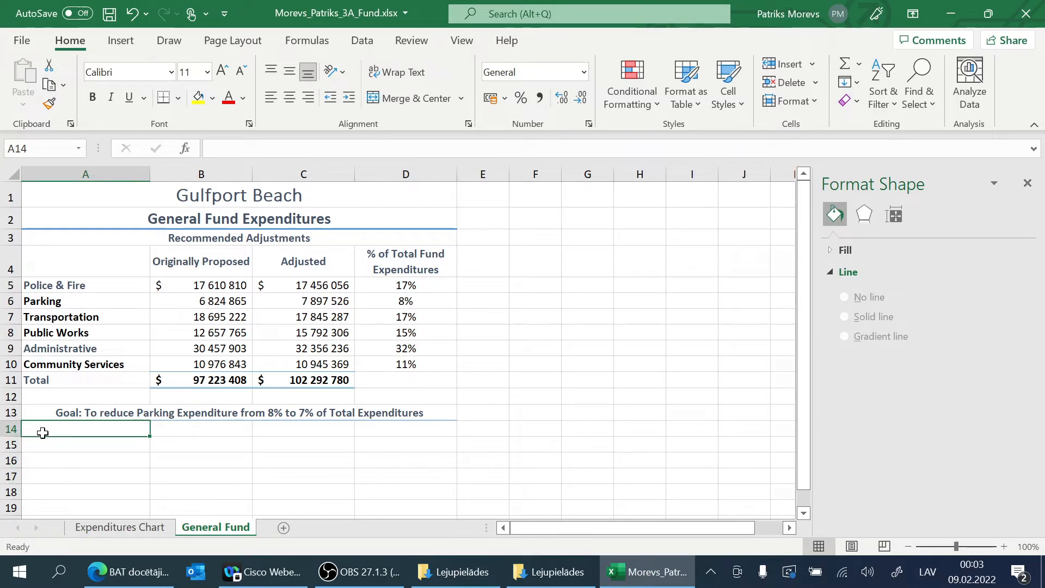
Step: Enter the label "Goal Amount" in cell A14
text(Goal Amount)
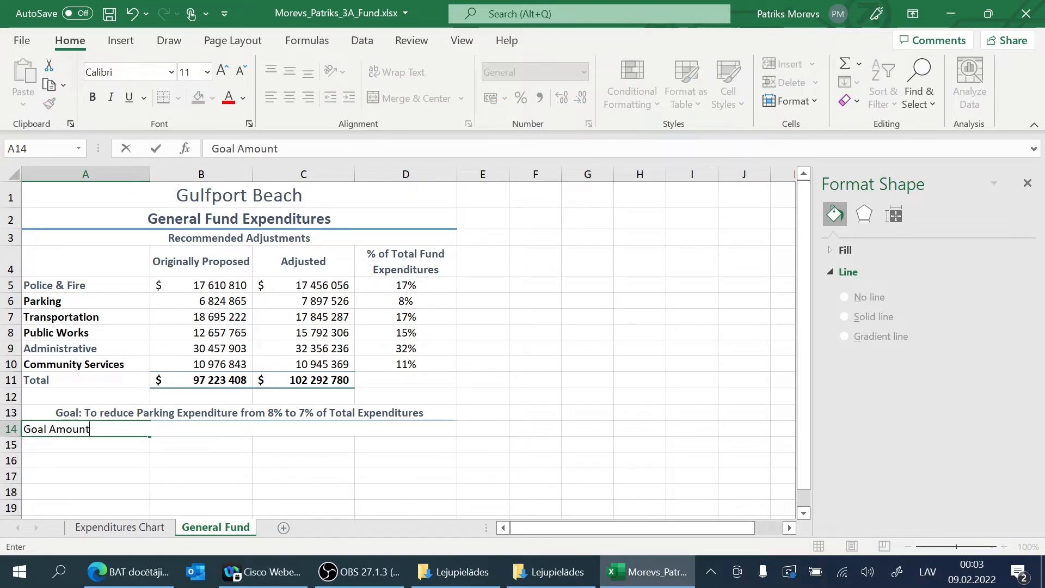
key(Return)
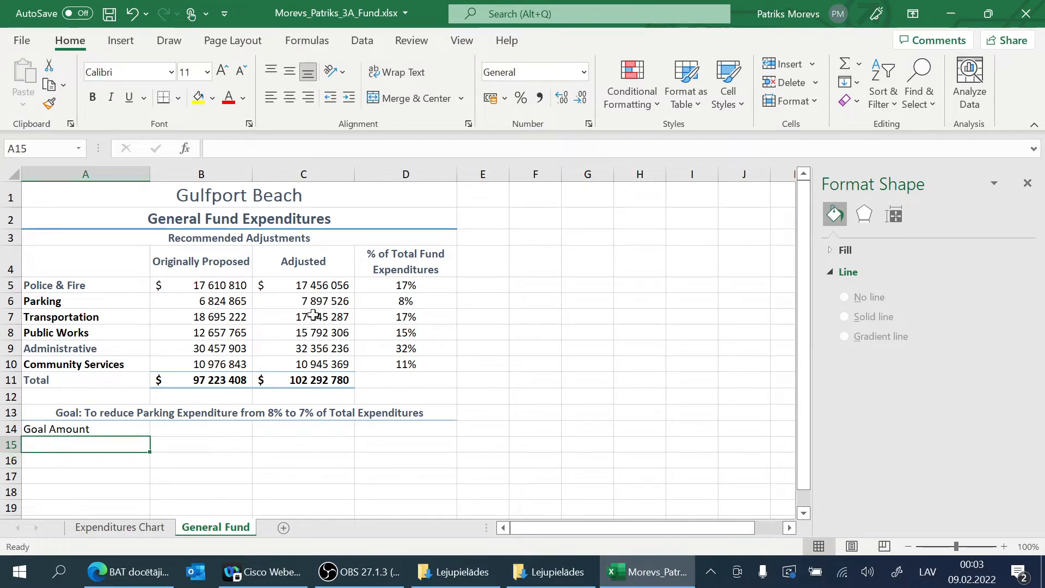
Step: Copy the adjusted Parking amount and its percentage from C6:D6 and paste them into B14:C14
drag(316, 301, 356, 304)
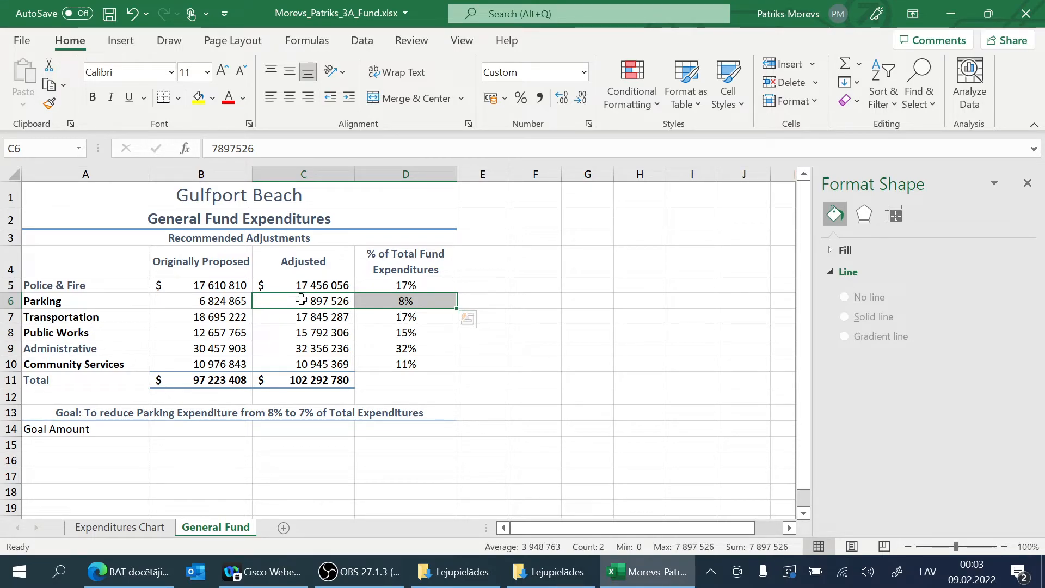
click(406, 300)
click(324, 304)
click(393, 301)
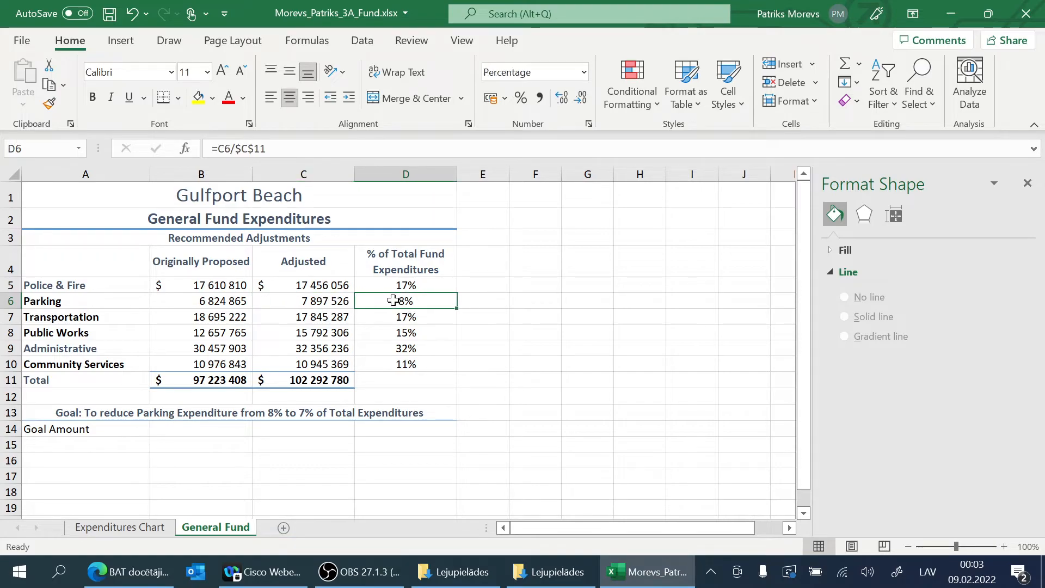
click(310, 303)
shift+click(359, 301)
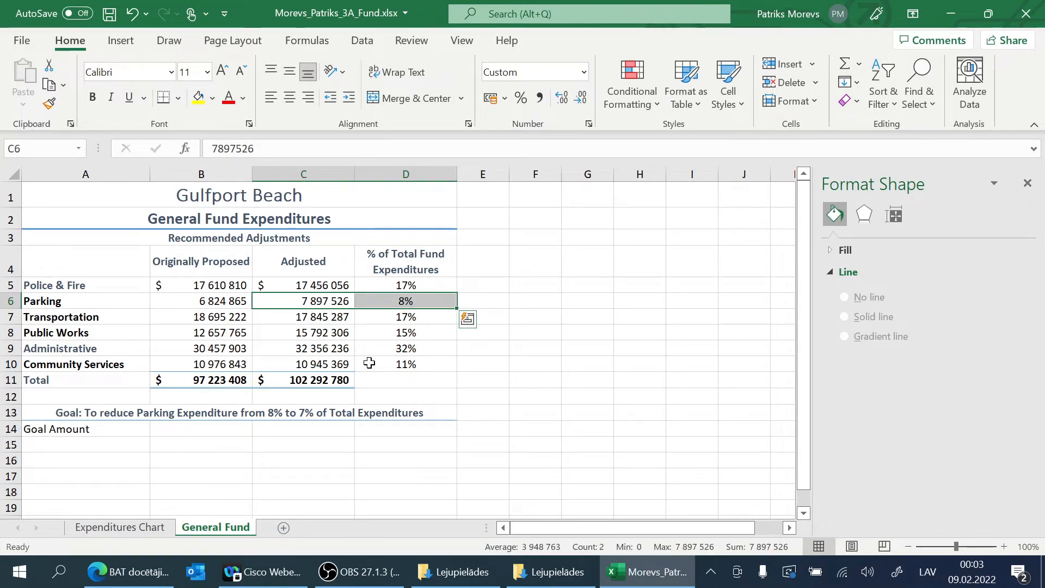
right_click(368, 304)
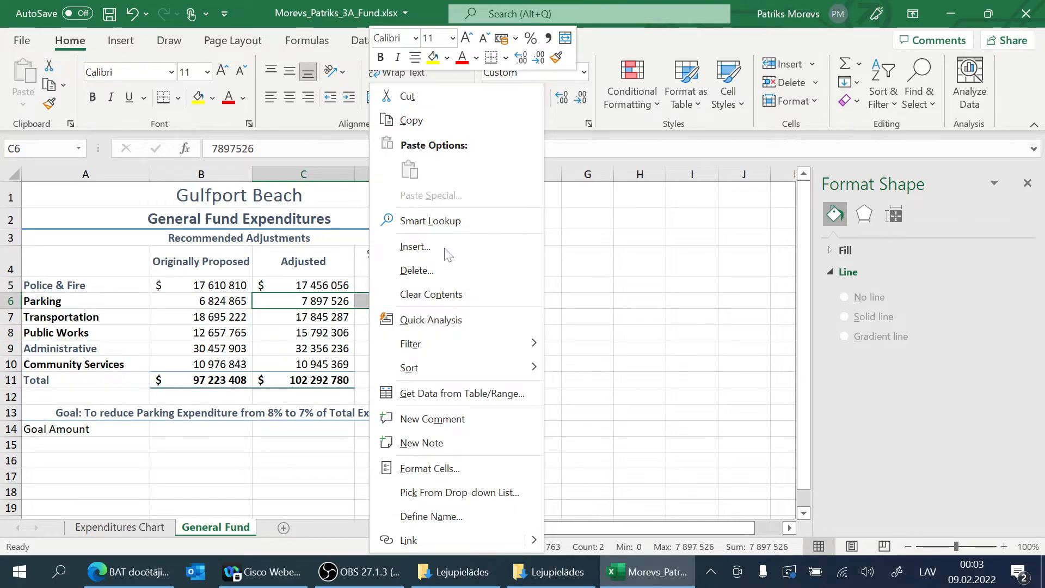
click(440, 123)
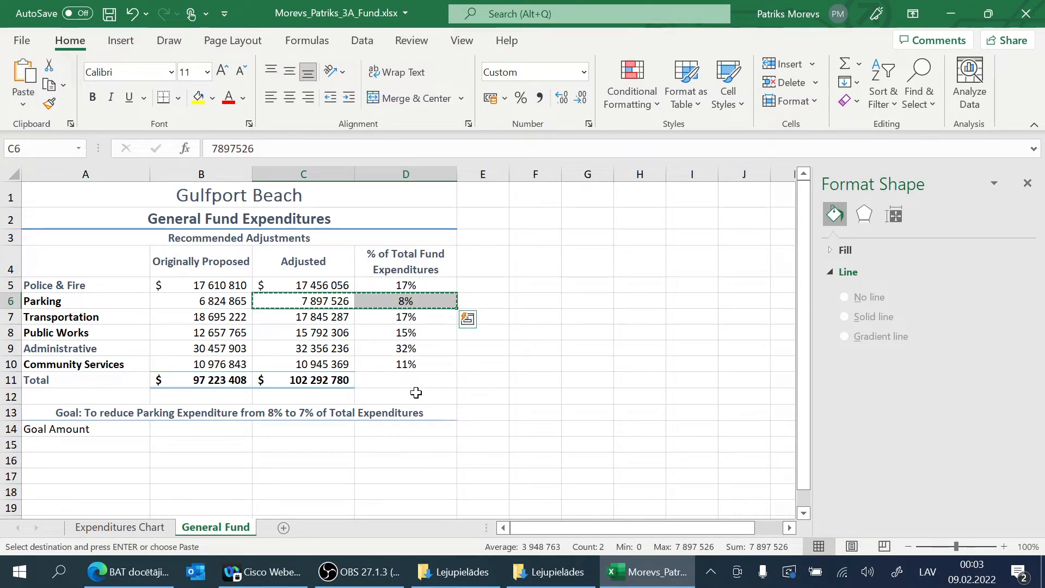
click(167, 432)
right_click(202, 428)
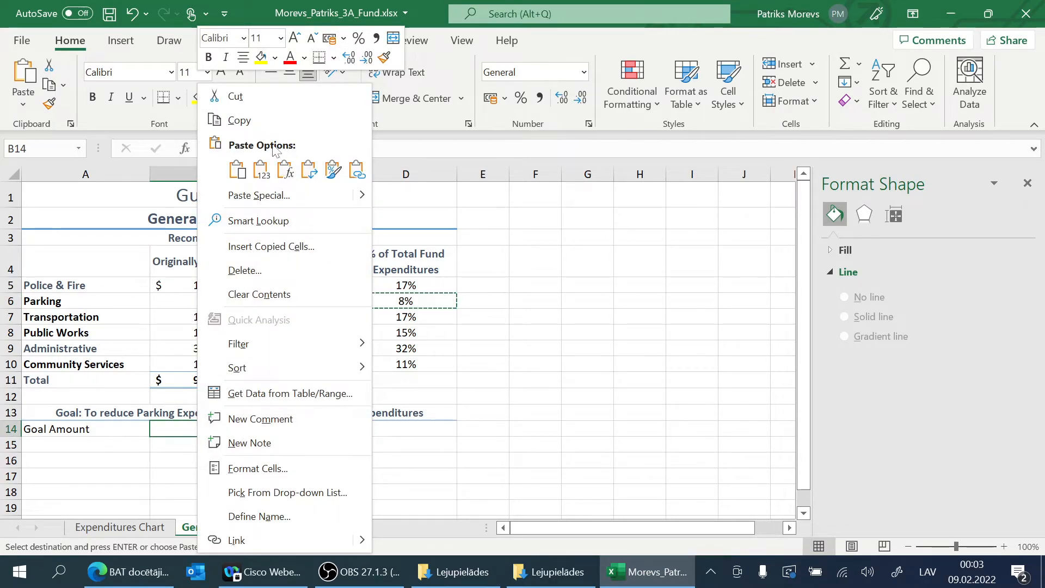
click(229, 172)
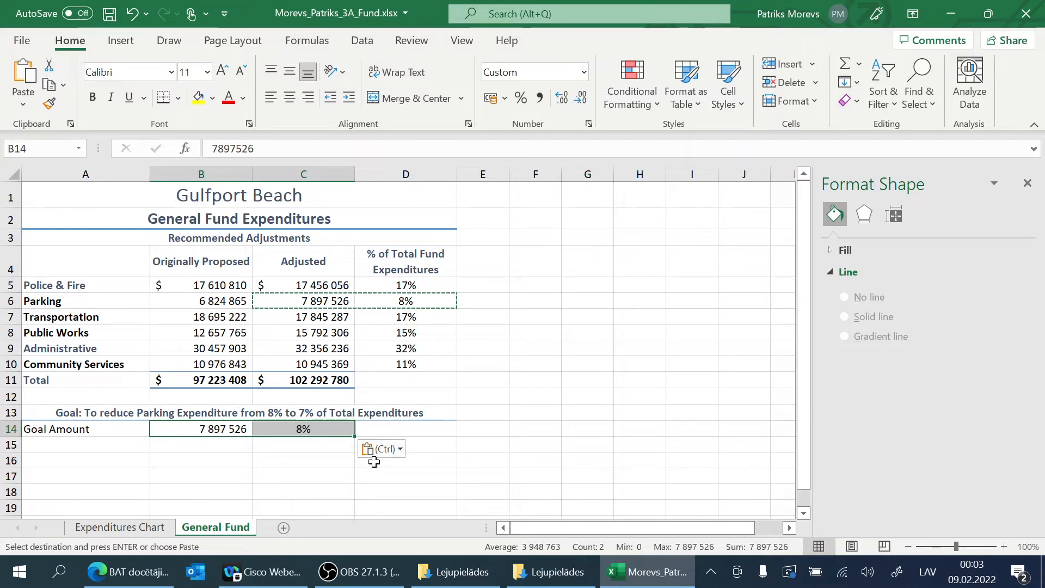
drag(531, 363, 510, 353)
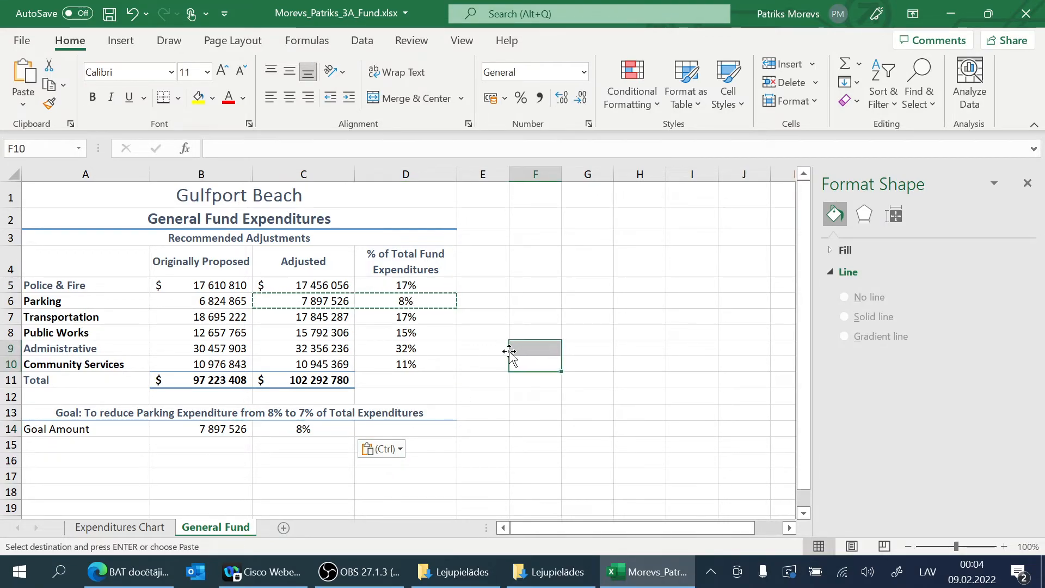
key(Escape)
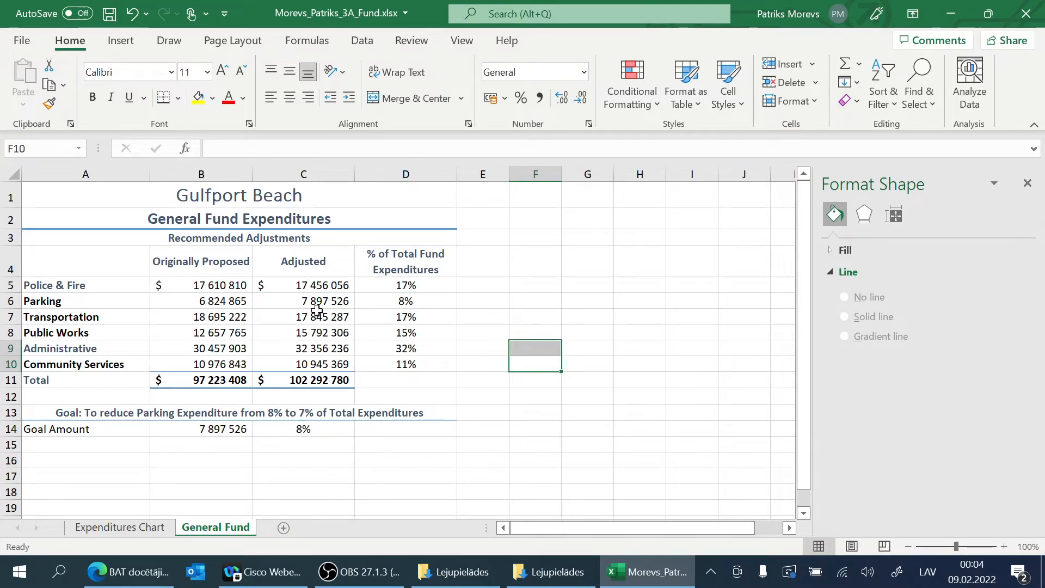
Step: Examine the pasted amount and percentage formula in B14:C14 against the adjusted Parking amount in C6
click(536, 319)
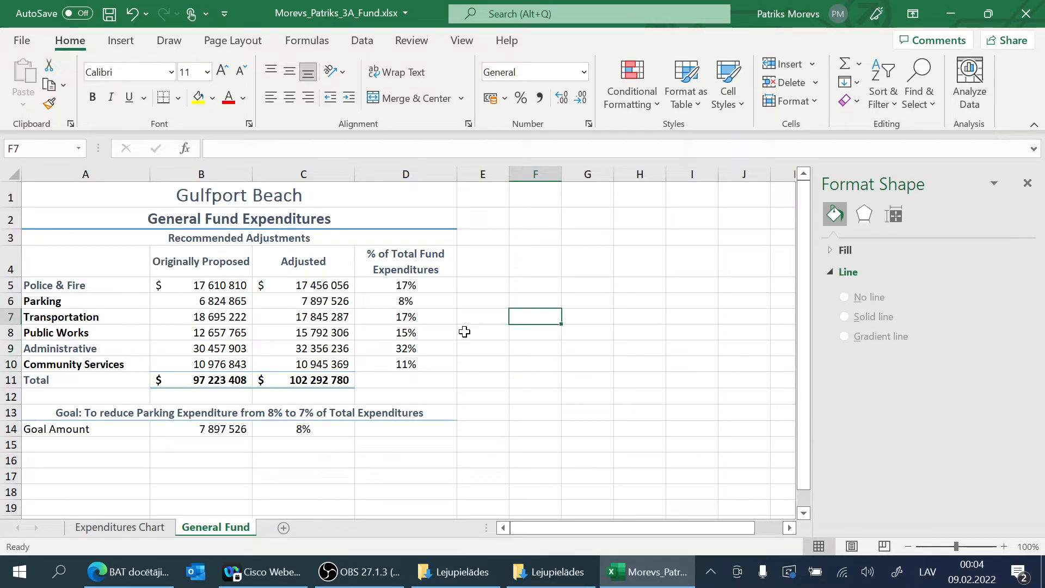
click(465, 332)
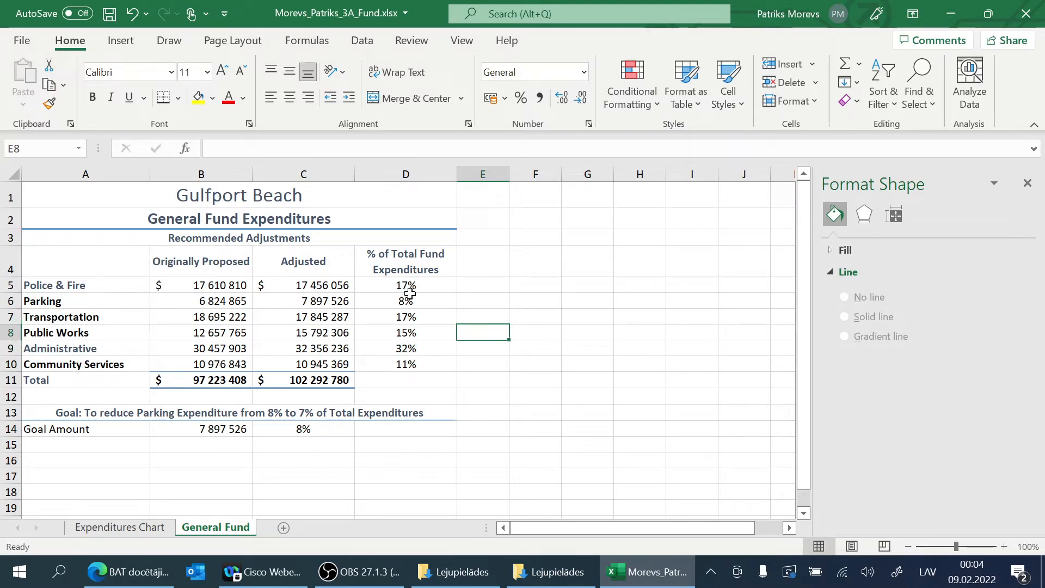
click(214, 428)
click(270, 428)
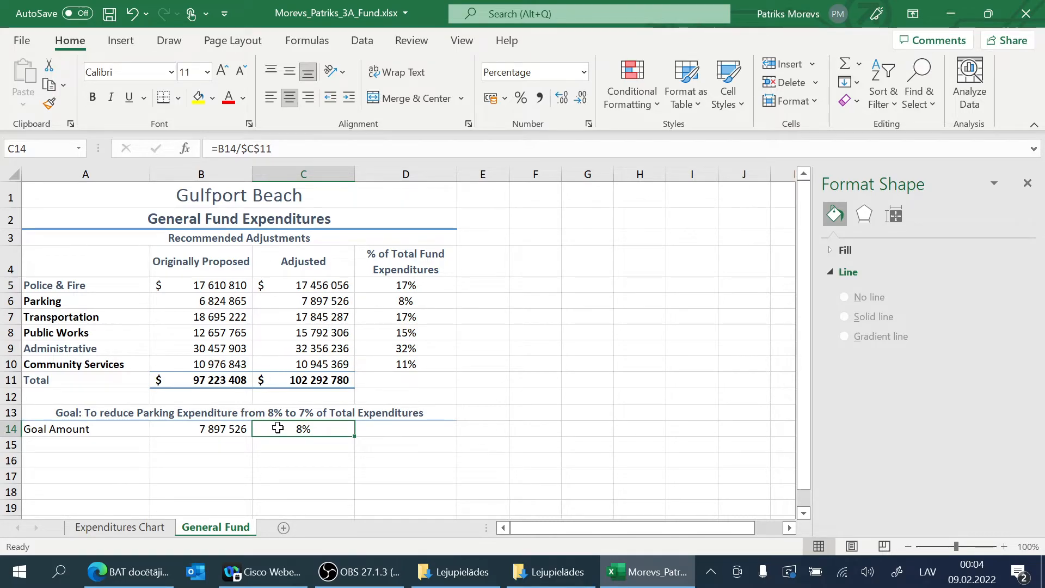
click(232, 433)
click(264, 428)
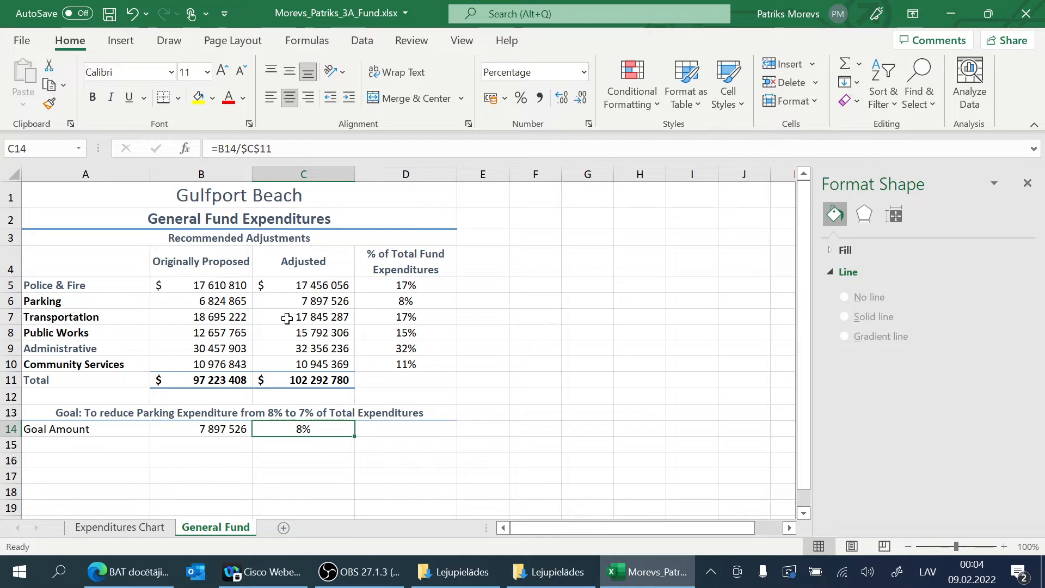
click(346, 300)
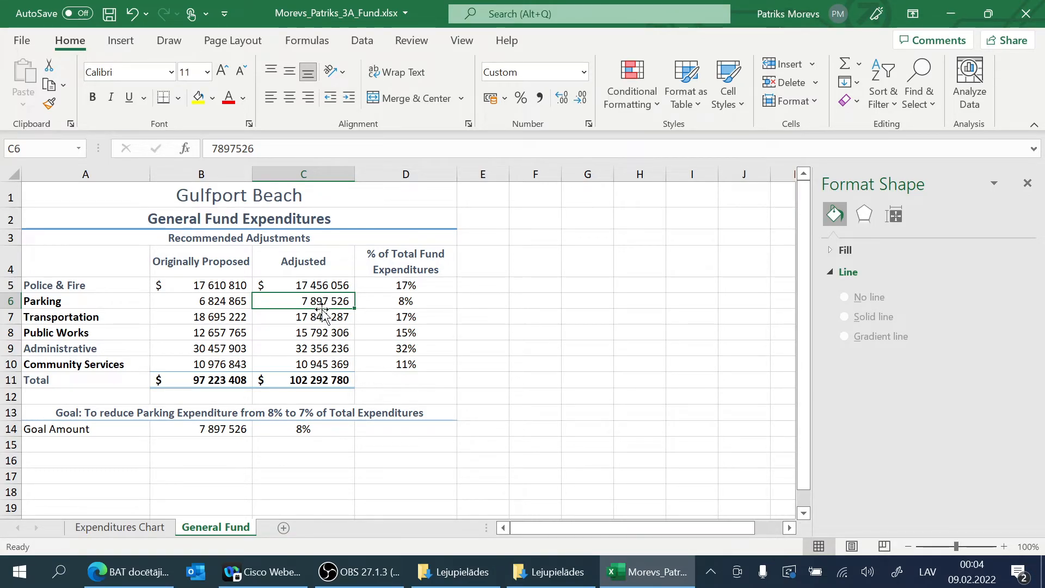
click(240, 433)
click(276, 433)
click(237, 431)
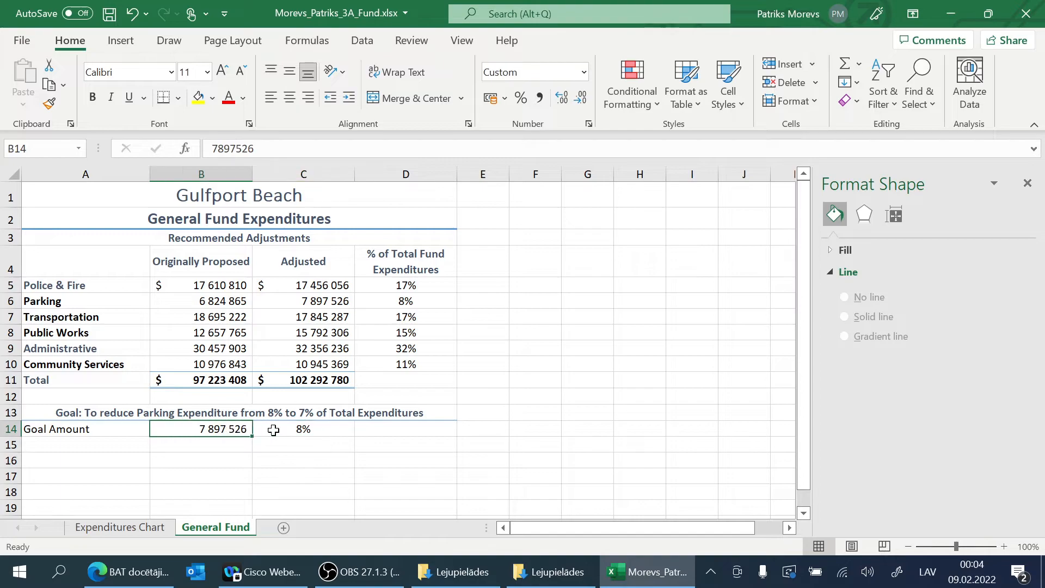
Step: Start a Goal Seek what-if analysis with C14 as the cell to set
click(275, 430)
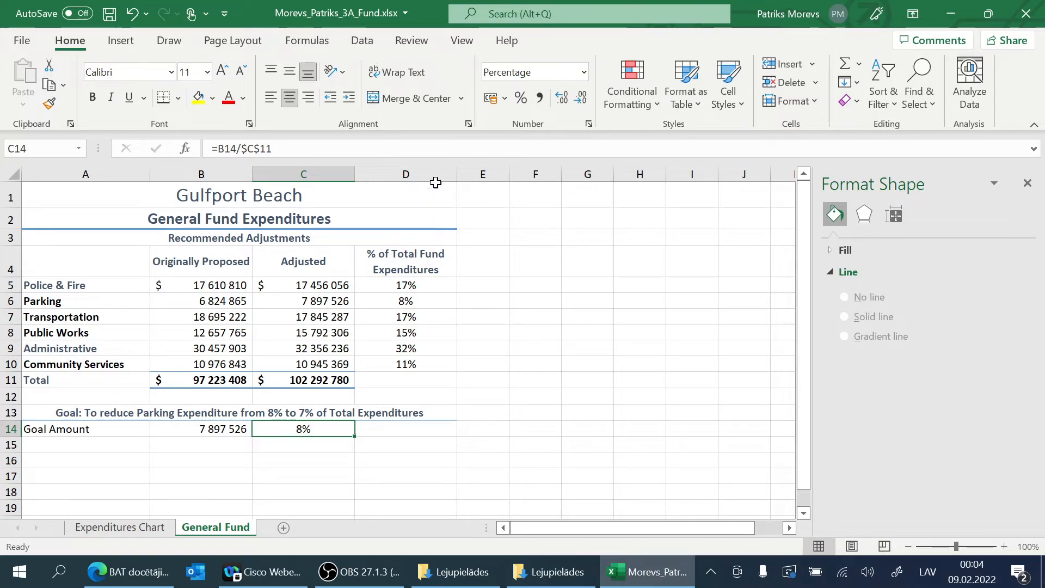
click(363, 43)
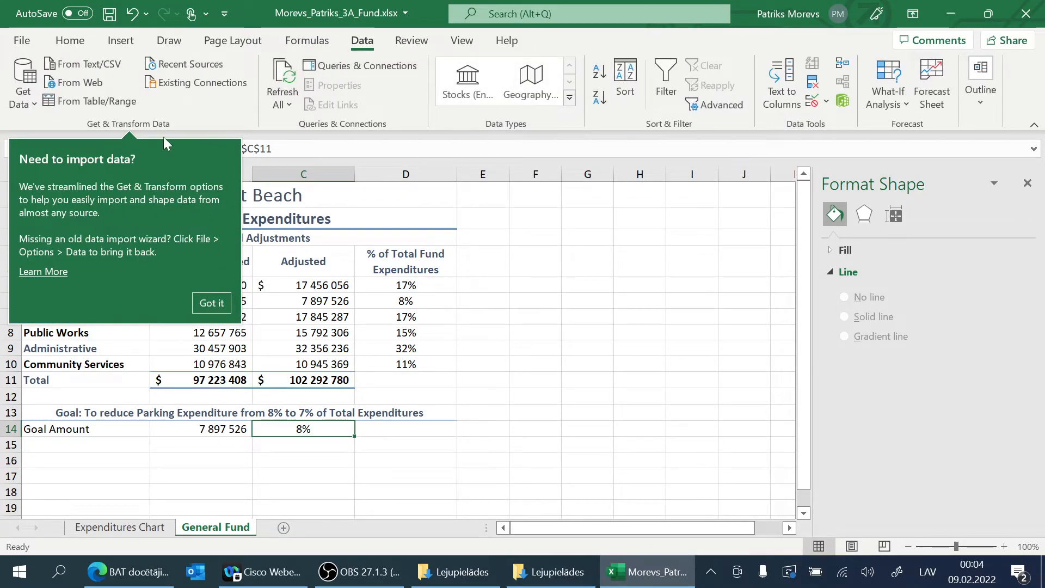
click(212, 305)
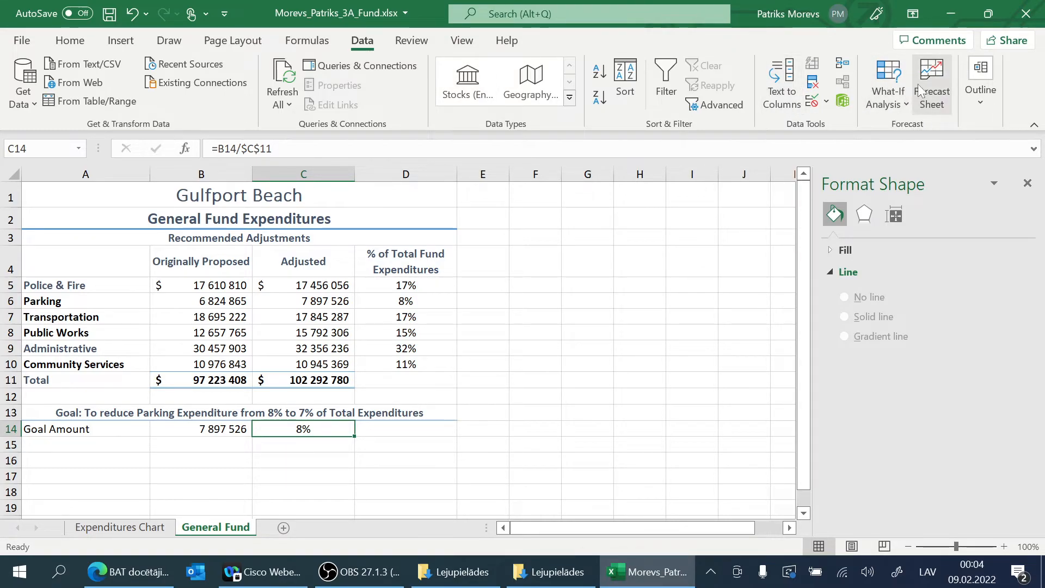
click(888, 93)
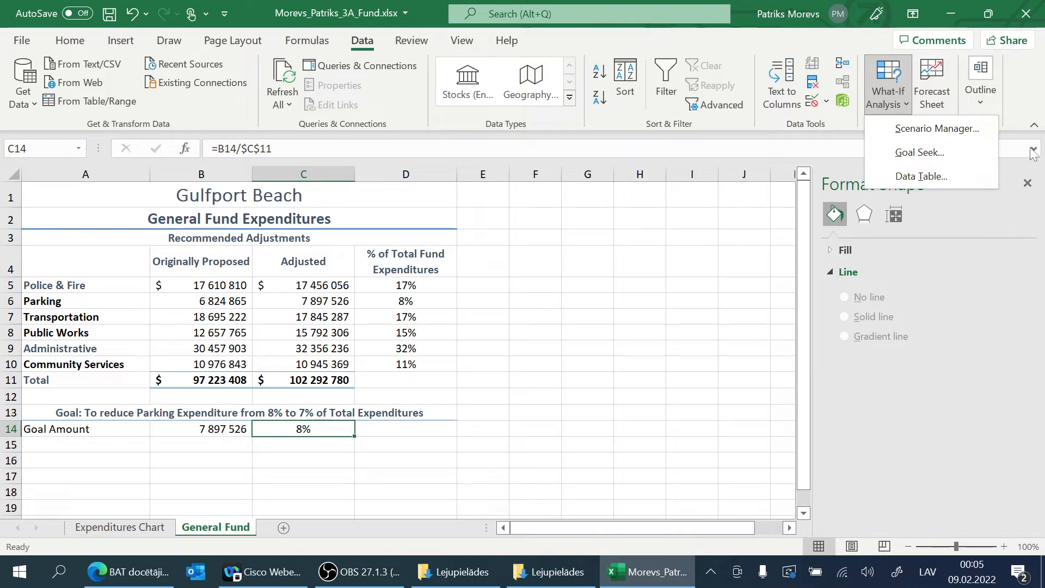
click(922, 154)
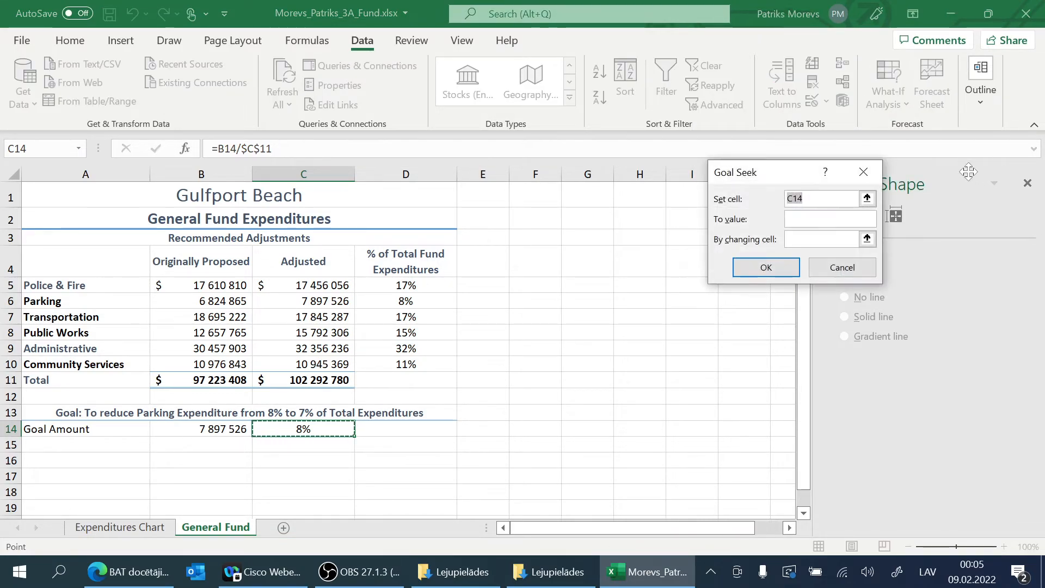
drag(786, 177, 681, 182)
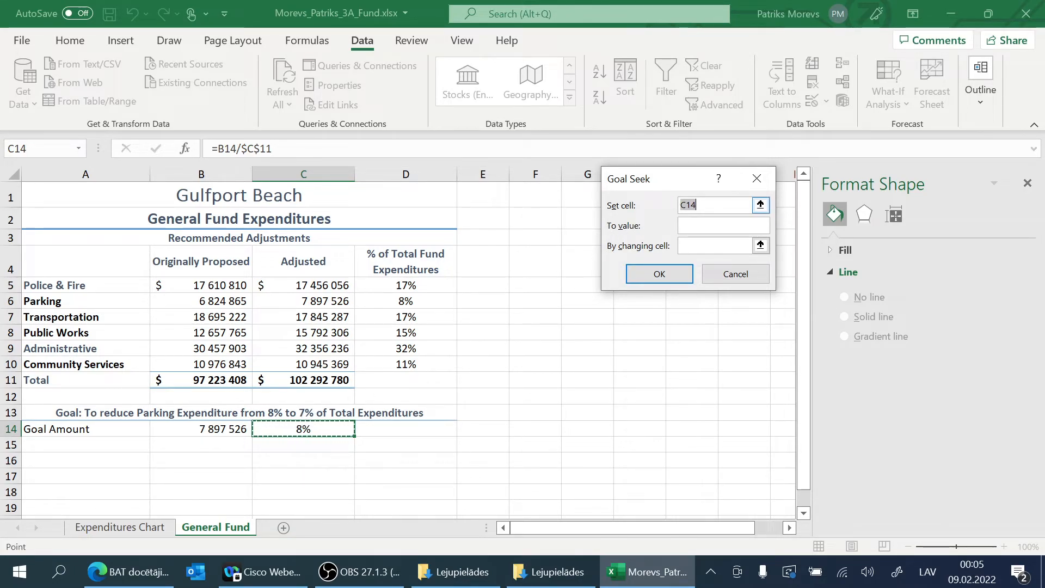
click(761, 206)
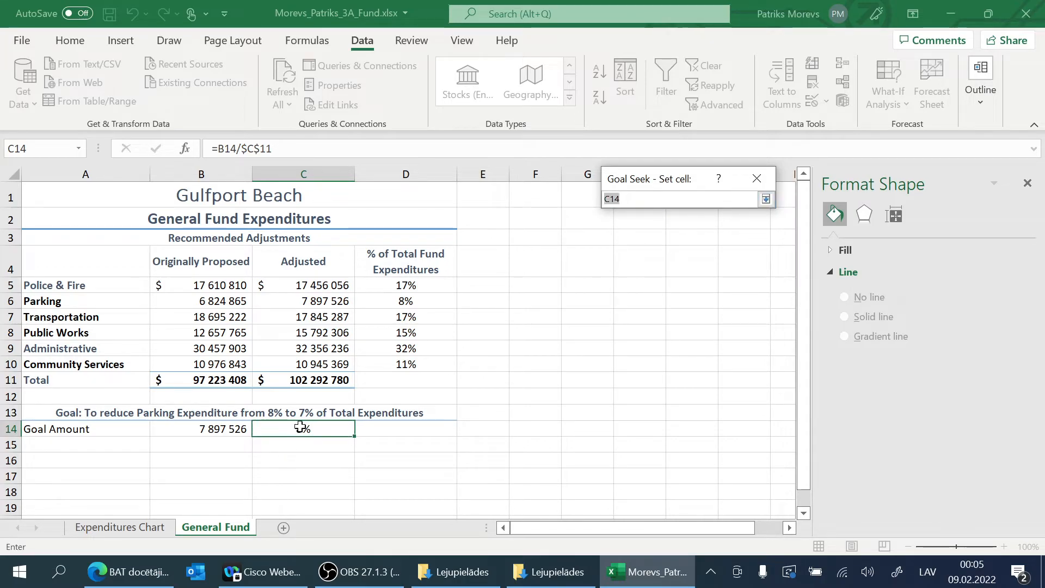
click(766, 199)
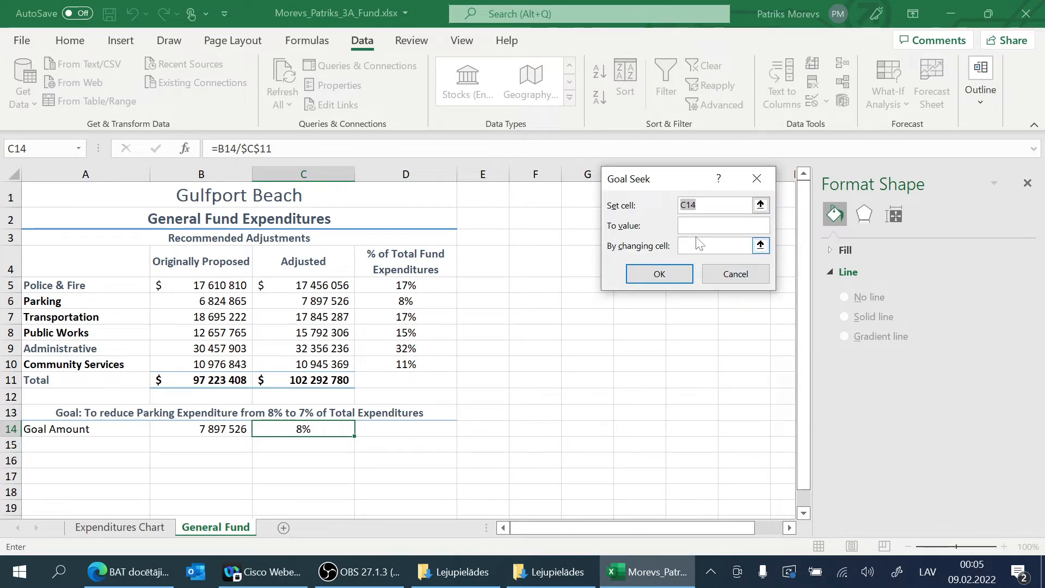
Step: Set the Goal Seek target to 7% by changing cell B14, run it, and accept the solution
key(Tab)
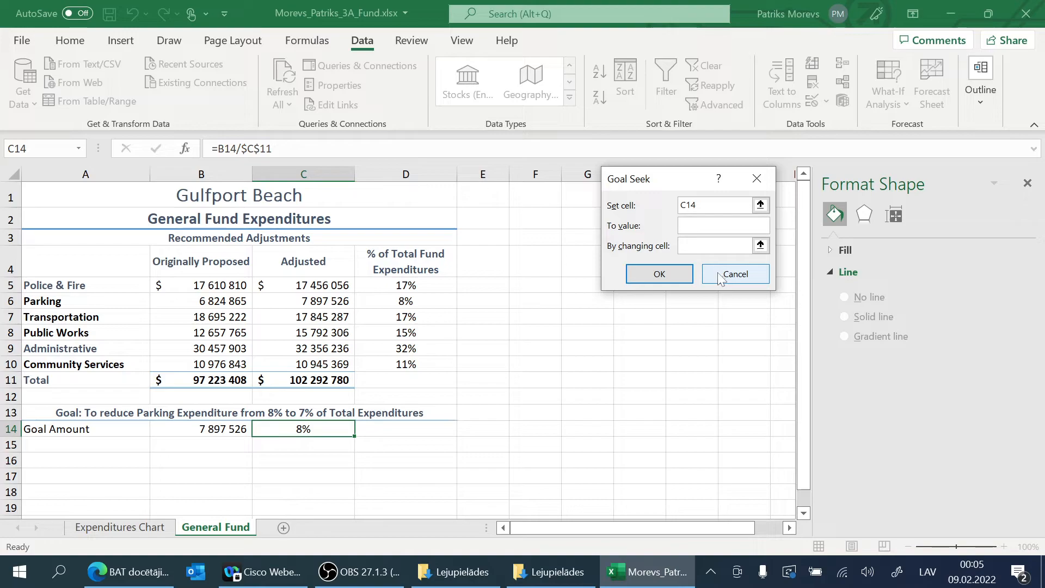
text(7%)
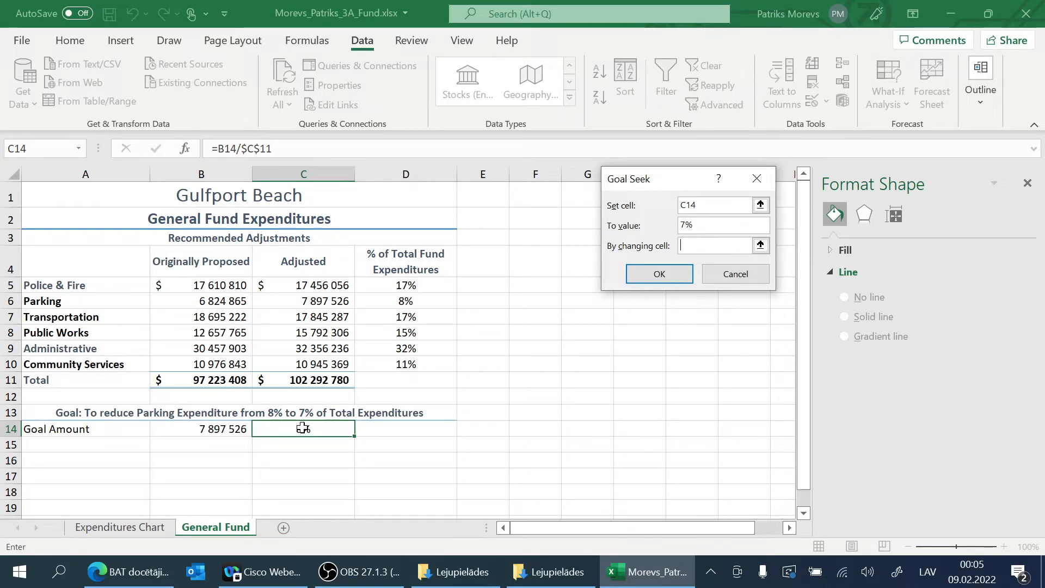
click(212, 427)
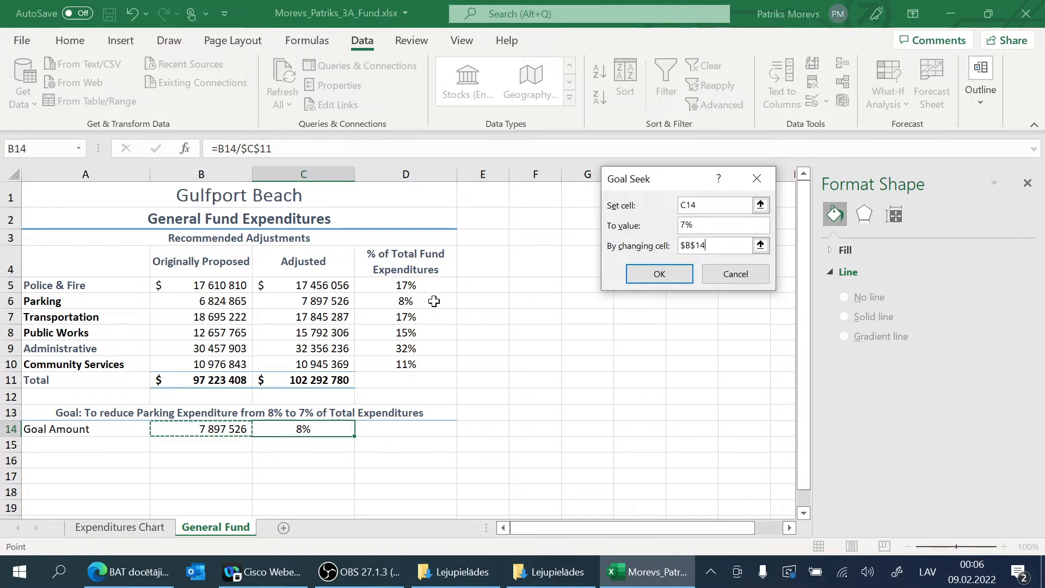
click(643, 278)
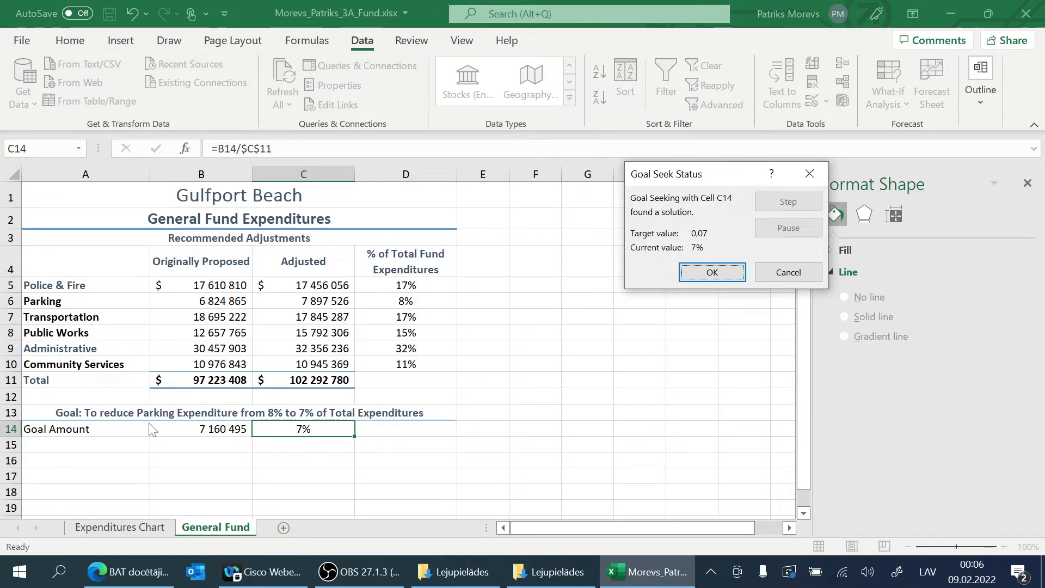
click(703, 271)
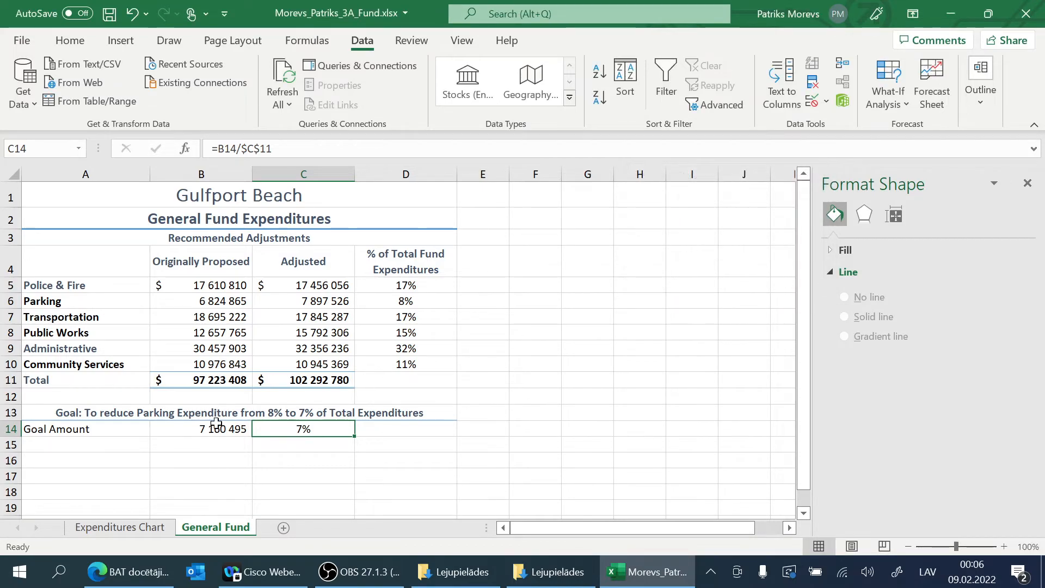
Step: Apply the 20% - Accent1 cell style to the Goal Amount row, A14:C14
drag(105, 430, 268, 425)
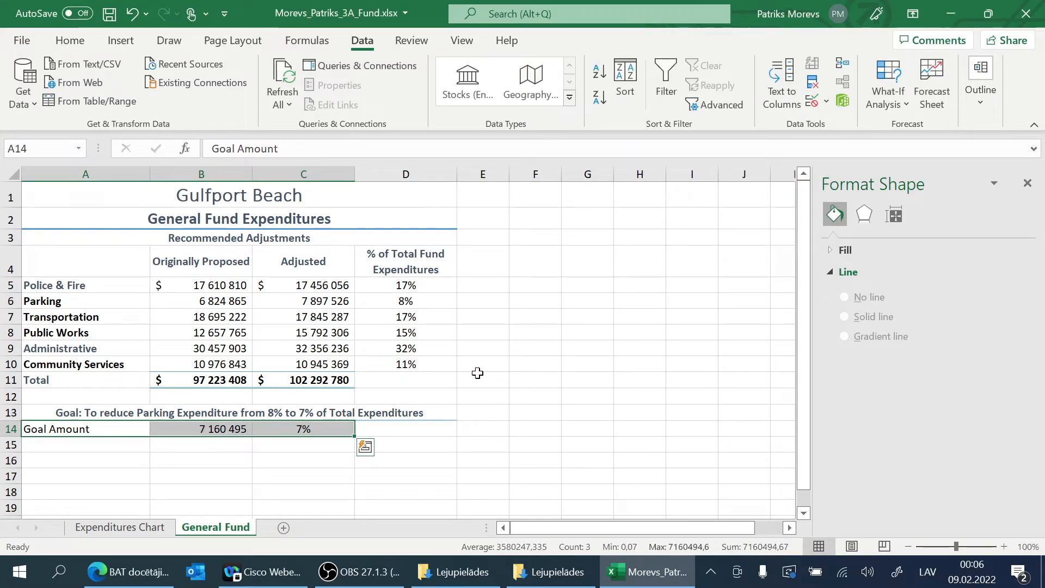
click(69, 40)
click(728, 94)
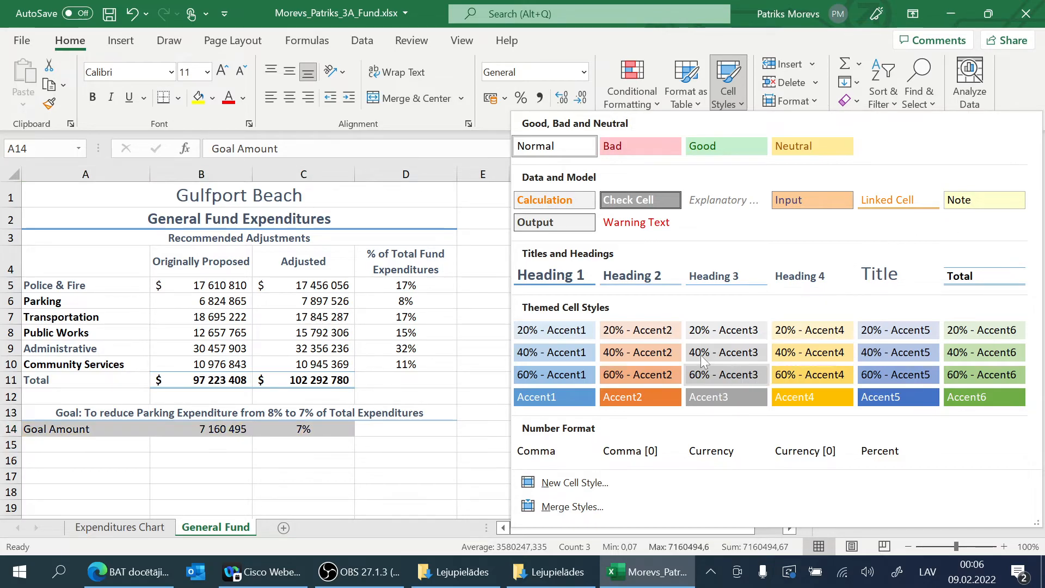
click(574, 334)
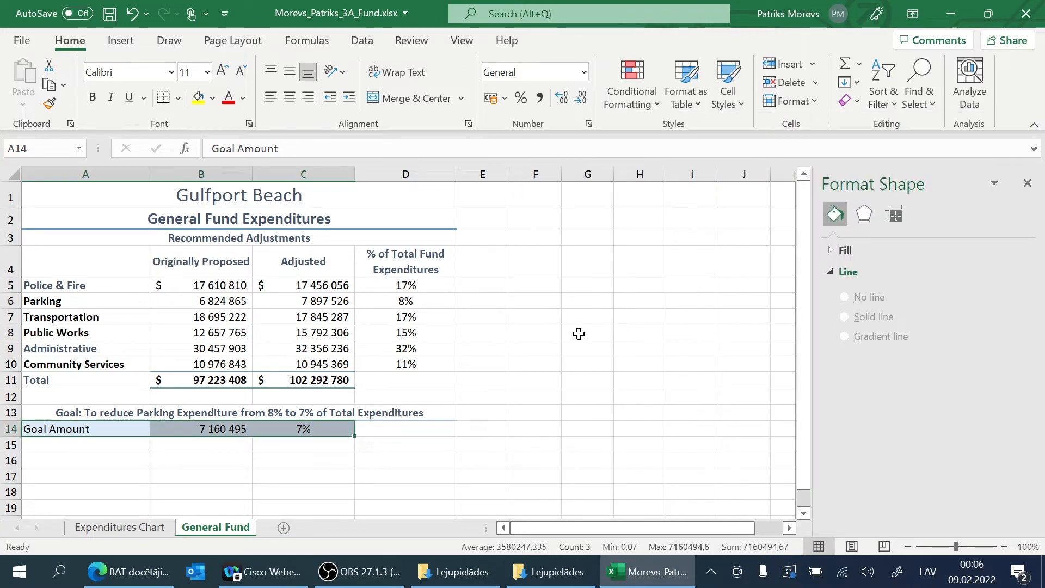
click(430, 429)
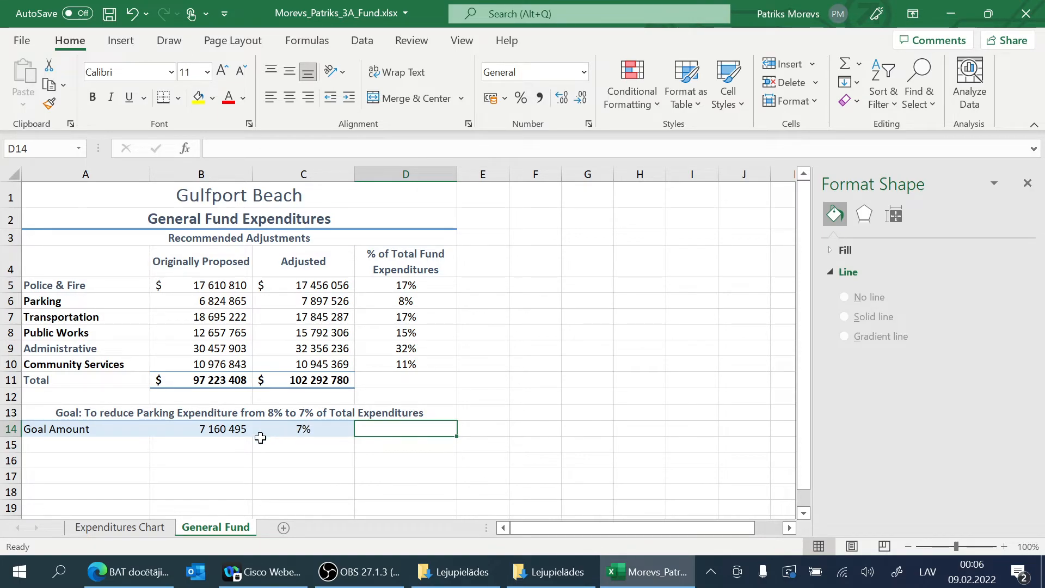
Step: Apply the Currency [0] cell style to the goal amount in B14
click(203, 429)
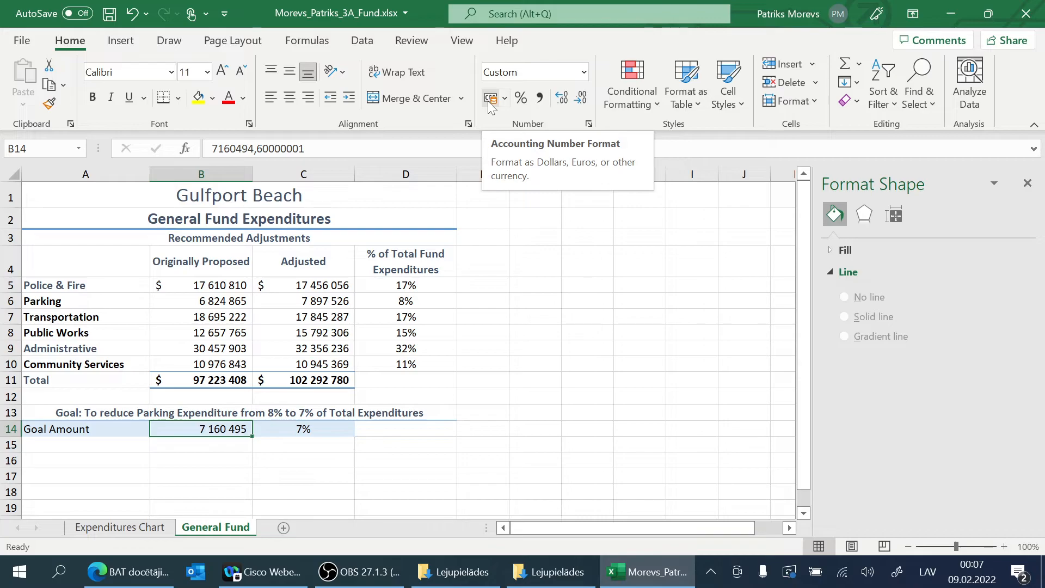
click(804, 103)
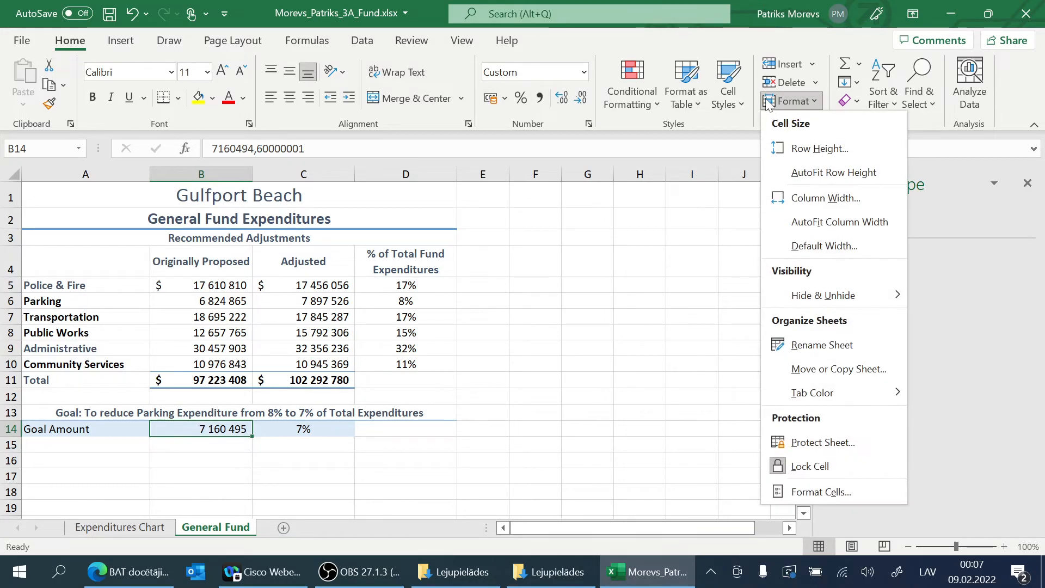
click(728, 90)
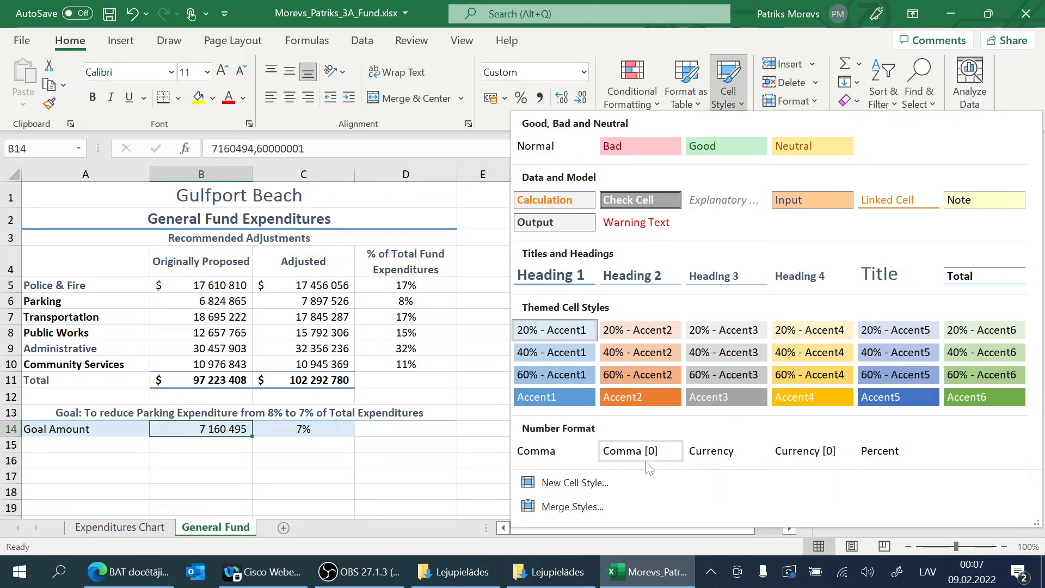
click(784, 455)
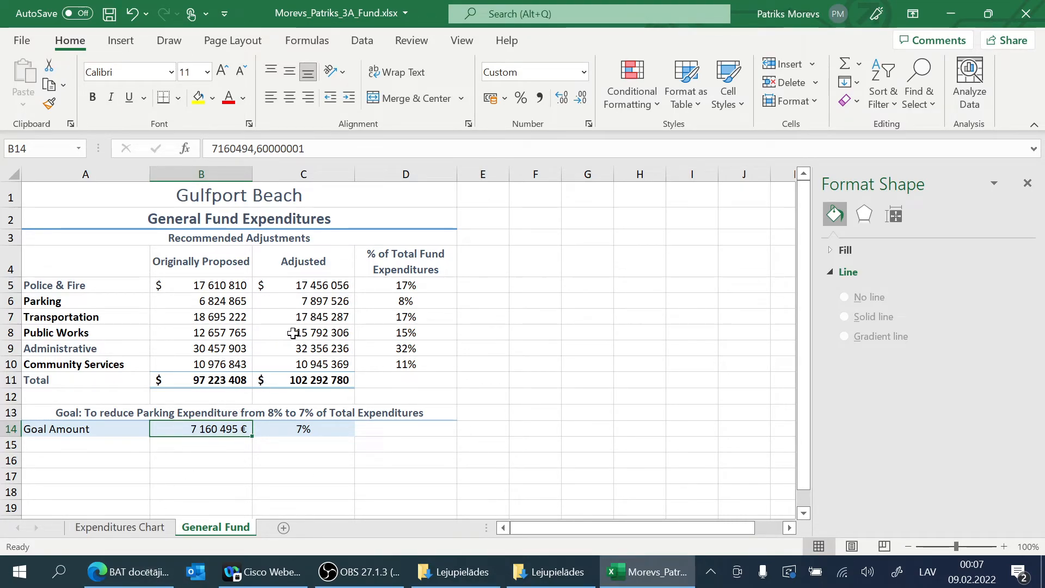
click(134, 531)
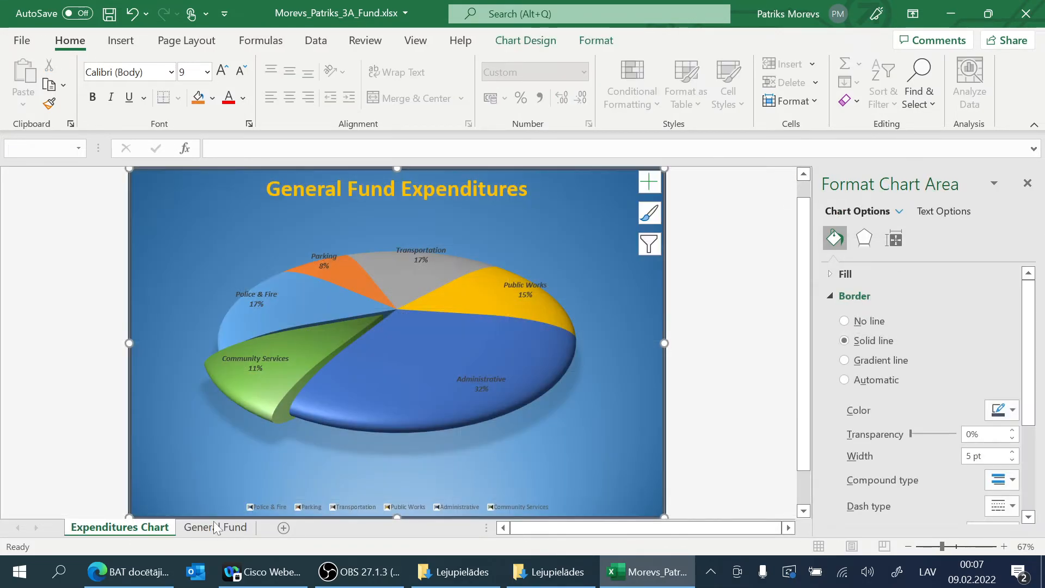
click(212, 527)
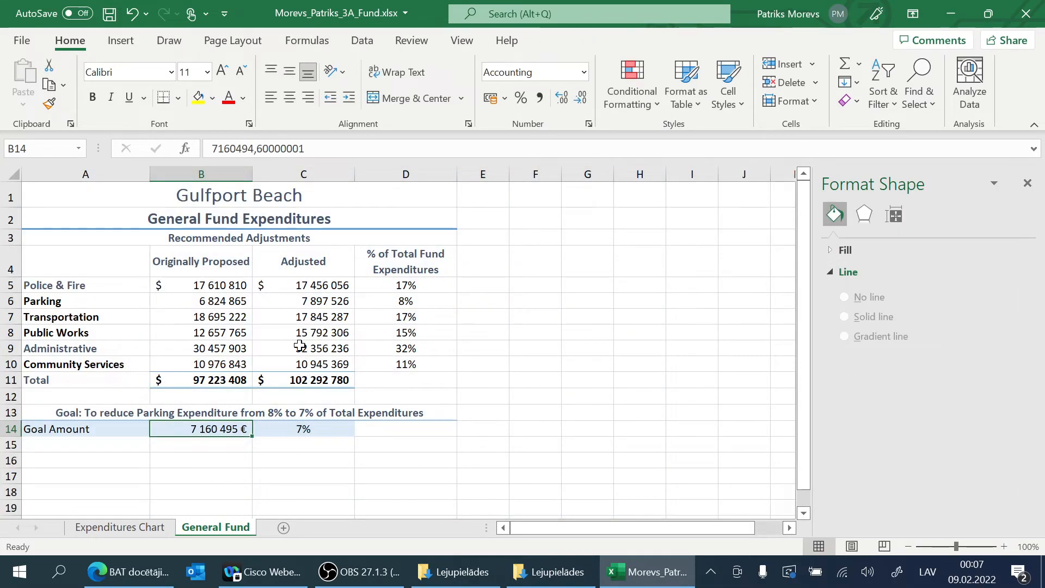
click(123, 530)
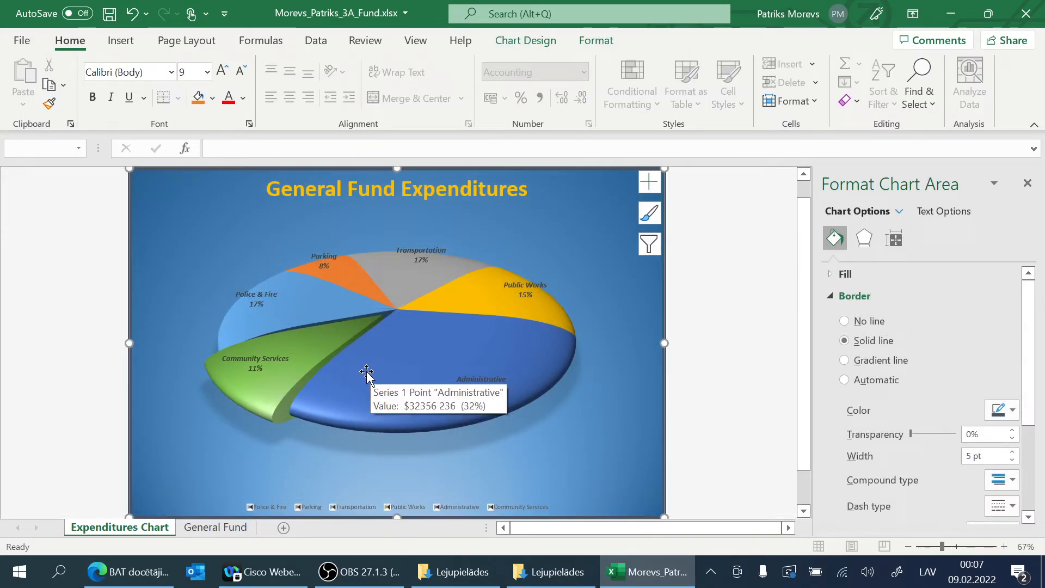
click(220, 528)
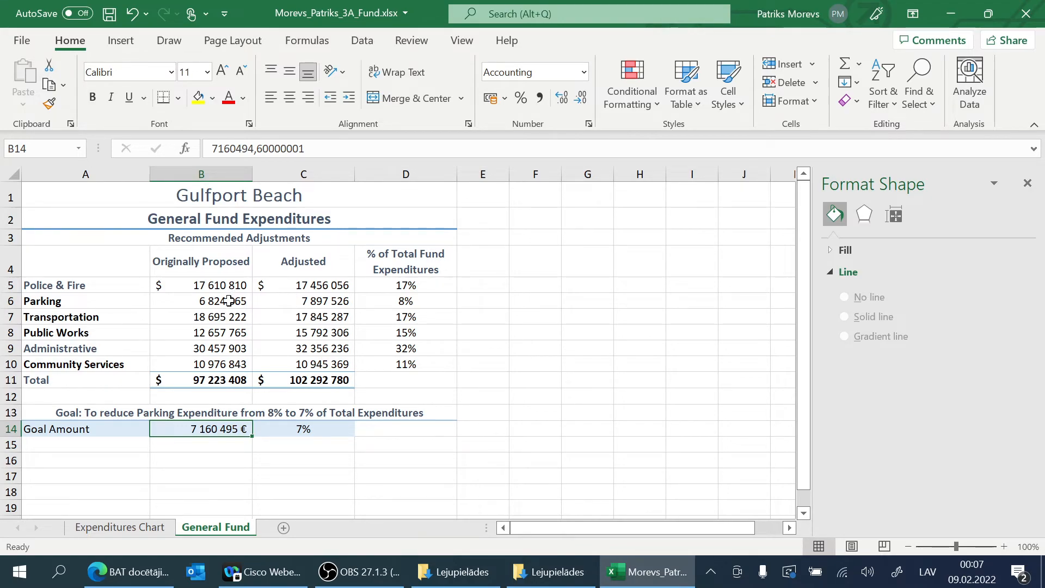
Step: Open the custom margin settings for the General Fund sheet and examine the paper size, print quality and margins
click(216, 43)
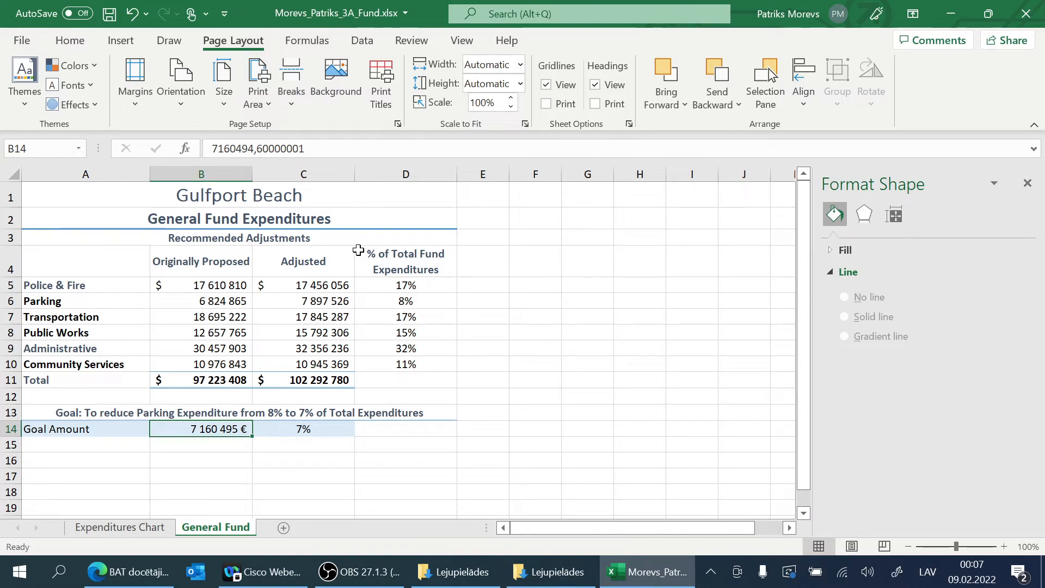
click(141, 107)
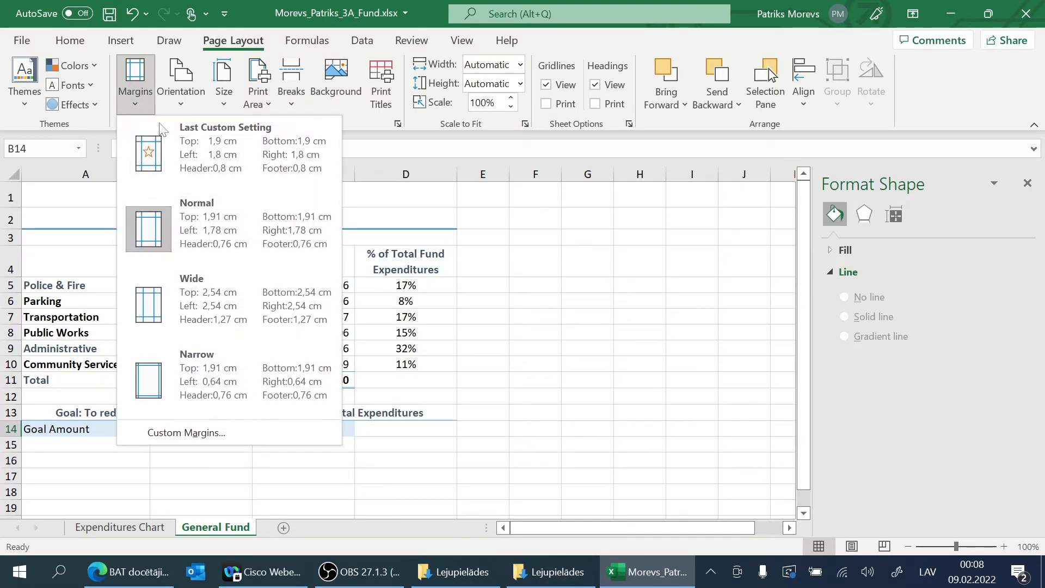
click(279, 440)
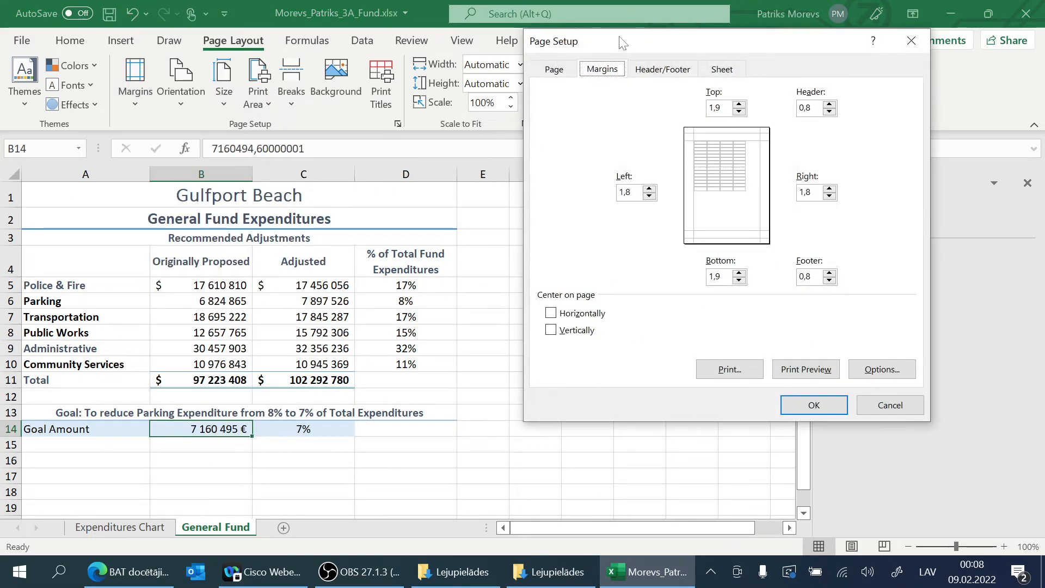
drag(624, 42, 612, 107)
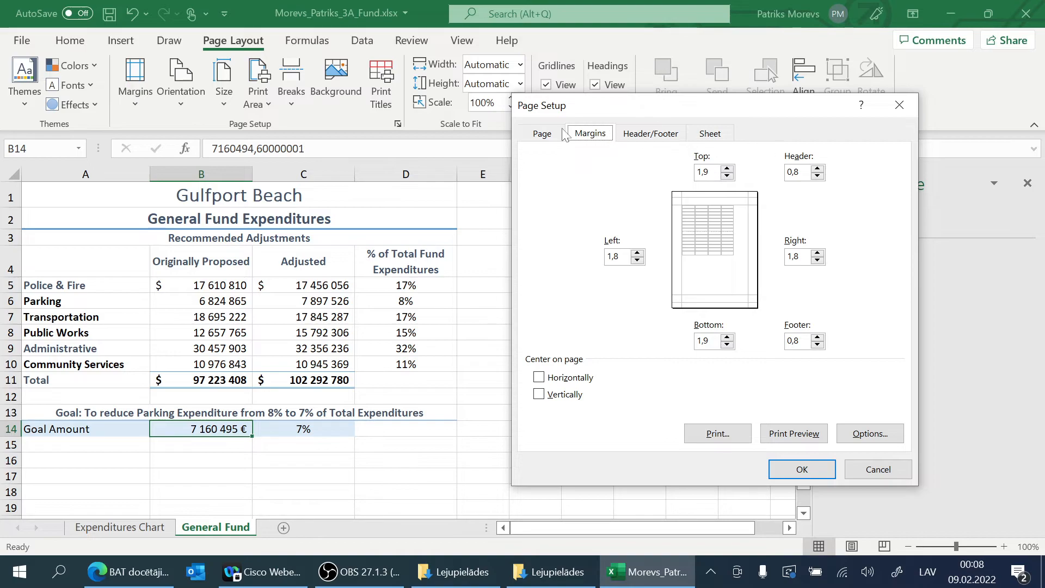
click(543, 135)
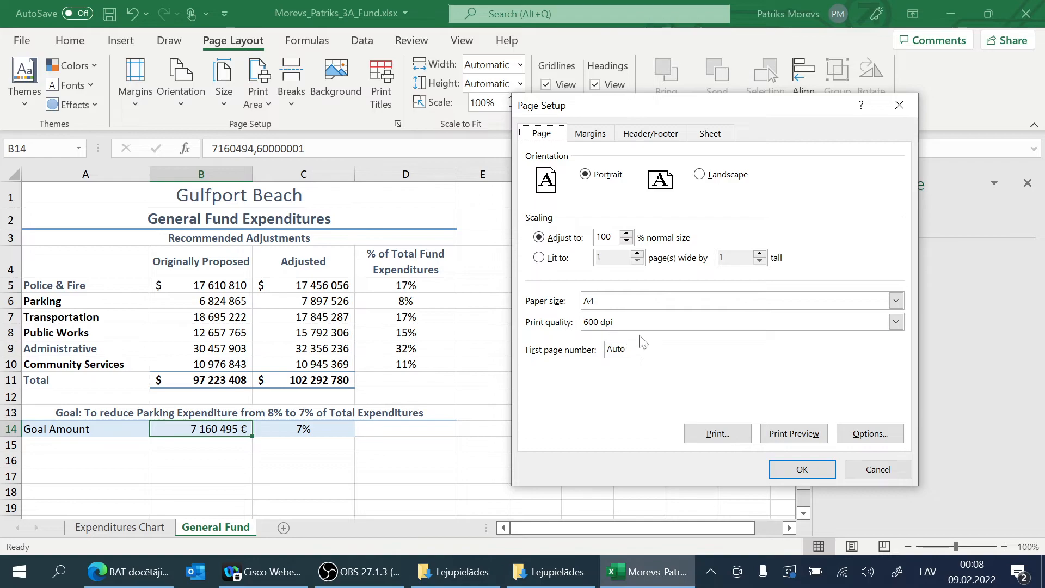
click(896, 301)
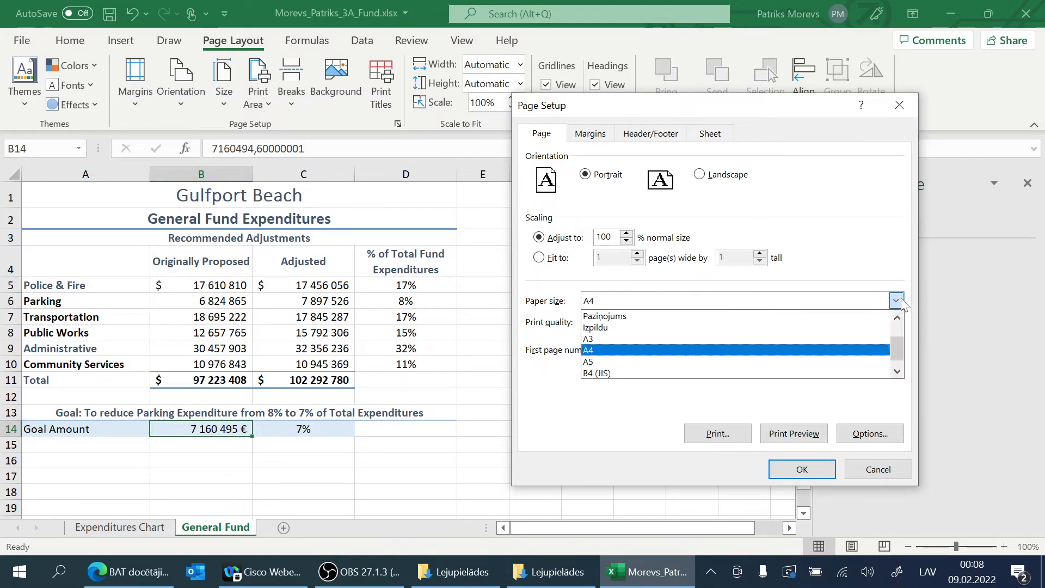
click(901, 302)
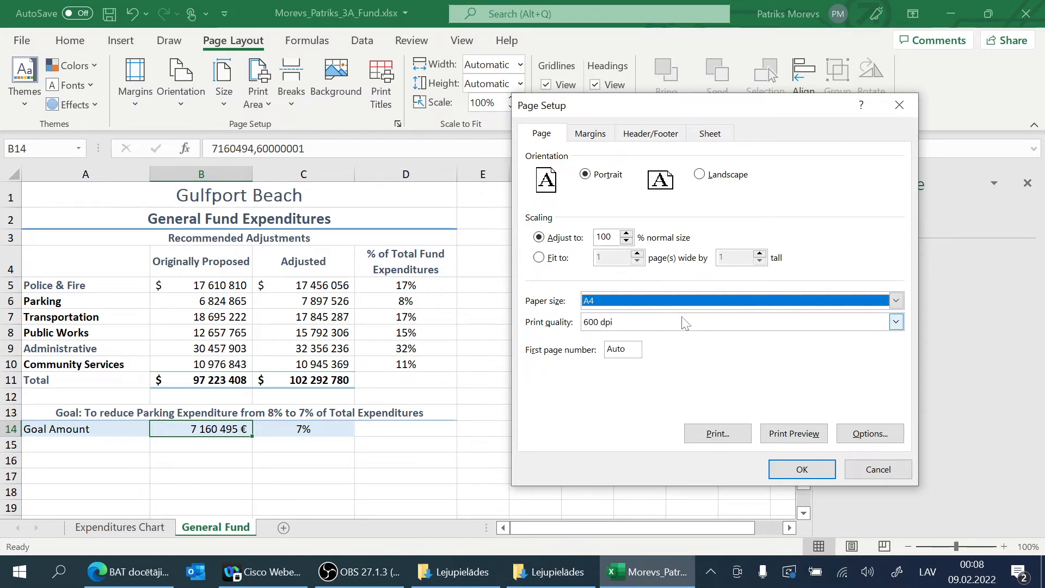
click(896, 322)
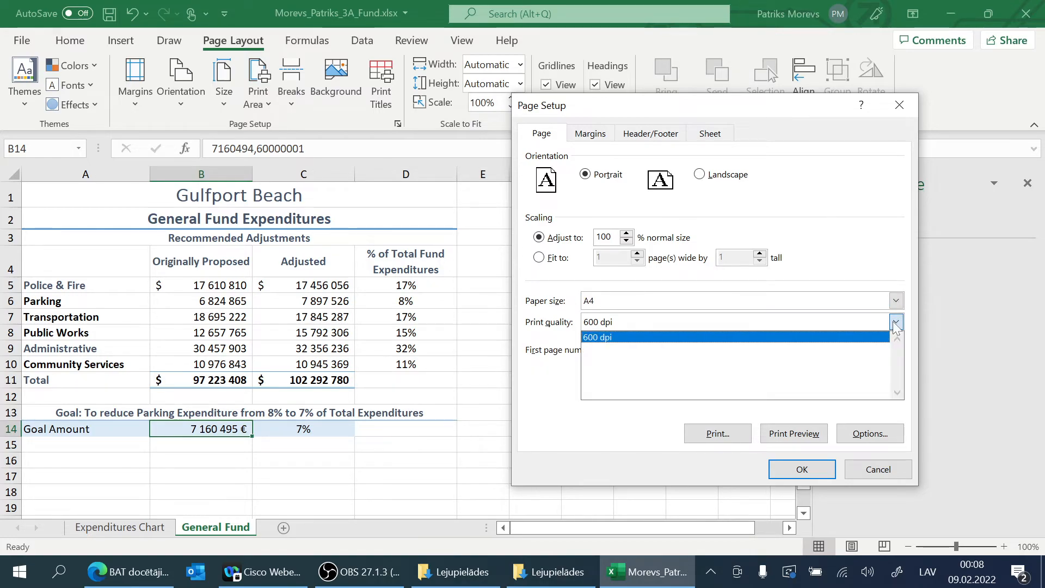
click(891, 271)
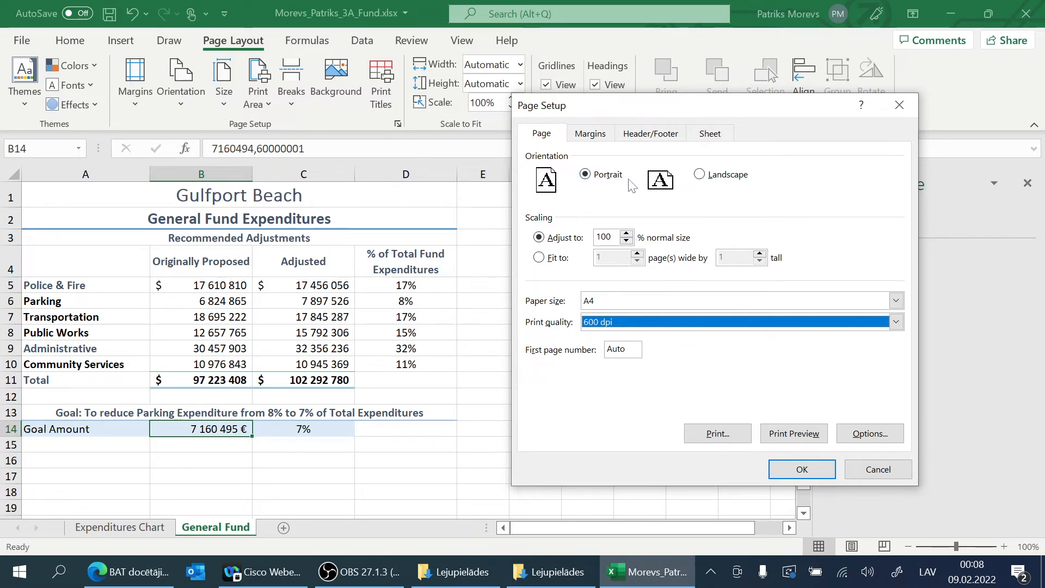
click(590, 135)
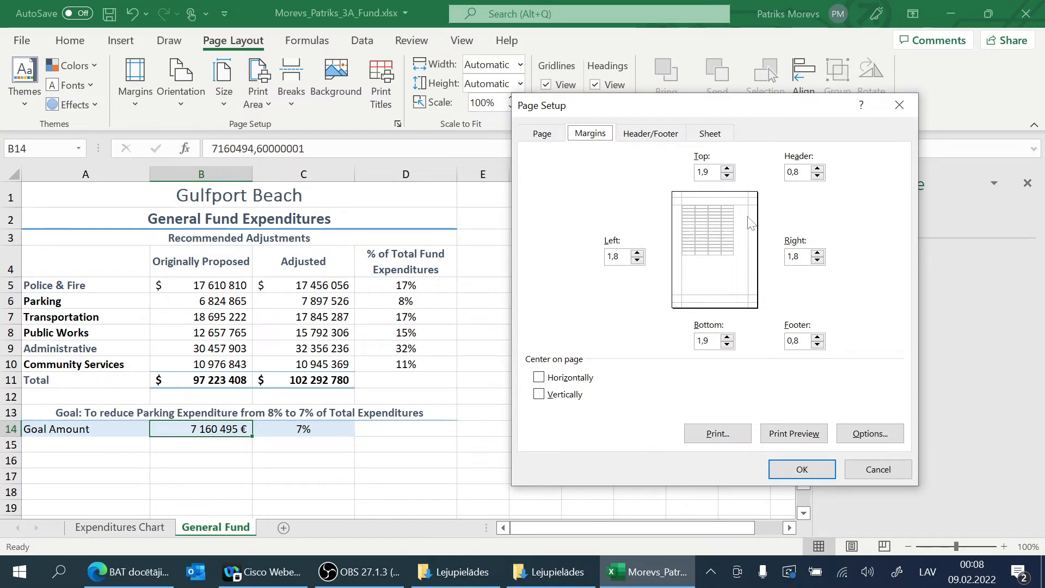
click(552, 395)
click(544, 377)
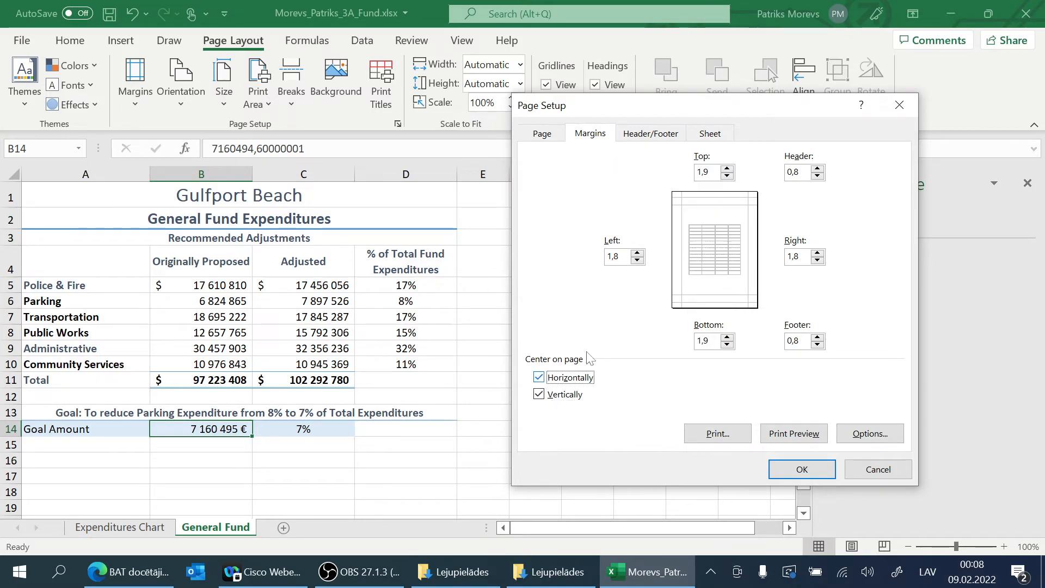
click(544, 378)
click(550, 394)
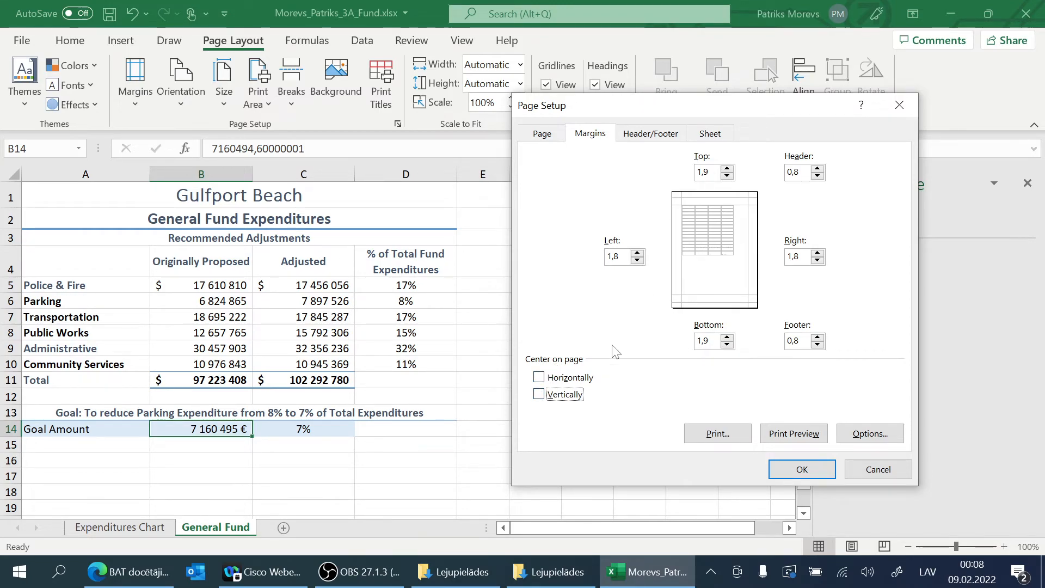
Step: Center the General Fund sheet horizontally on the page and insert the file name in the left section of its footer
click(539, 377)
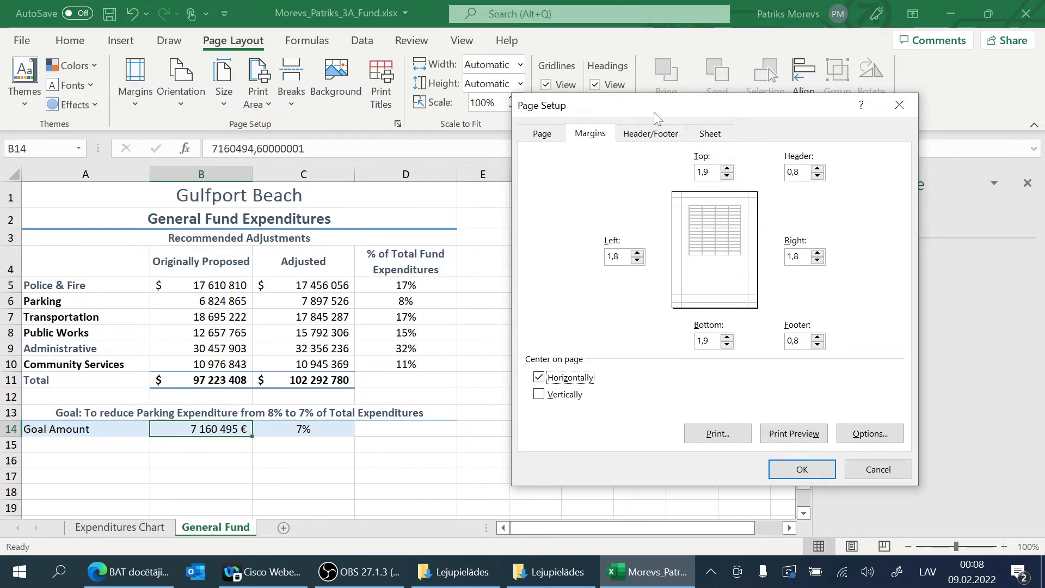
click(656, 133)
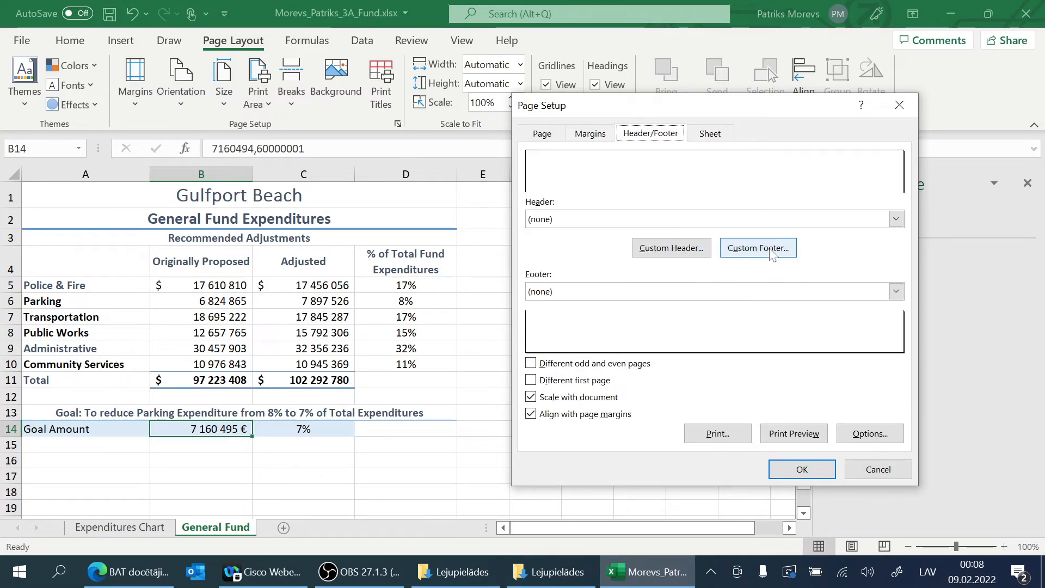
click(772, 253)
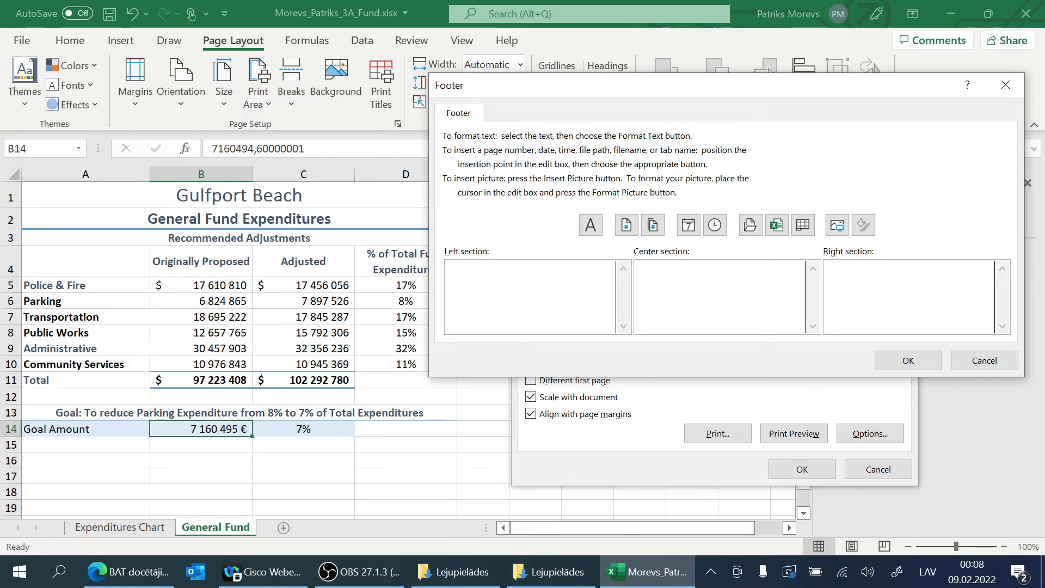
click(777, 225)
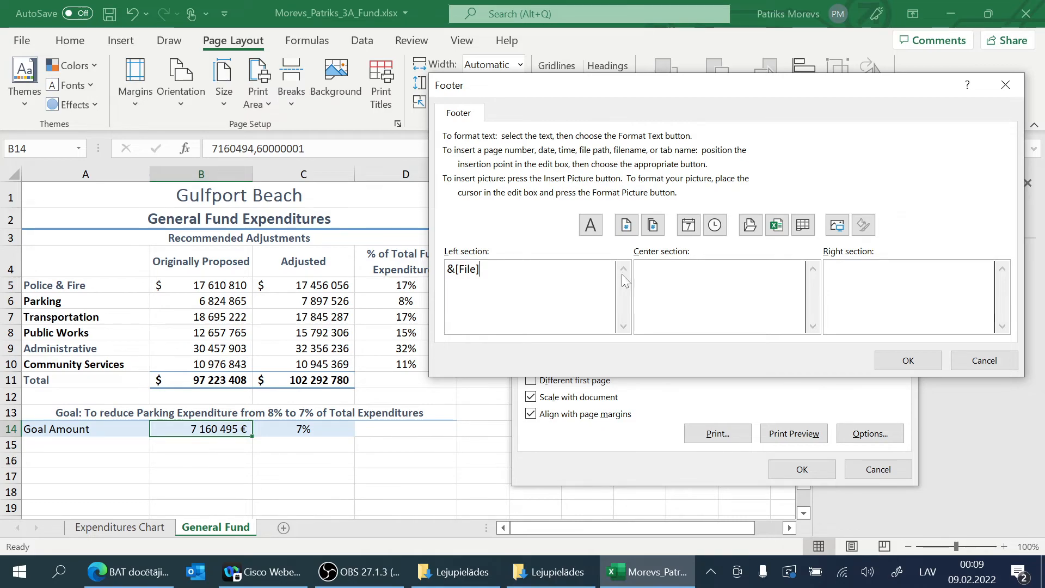
click(932, 361)
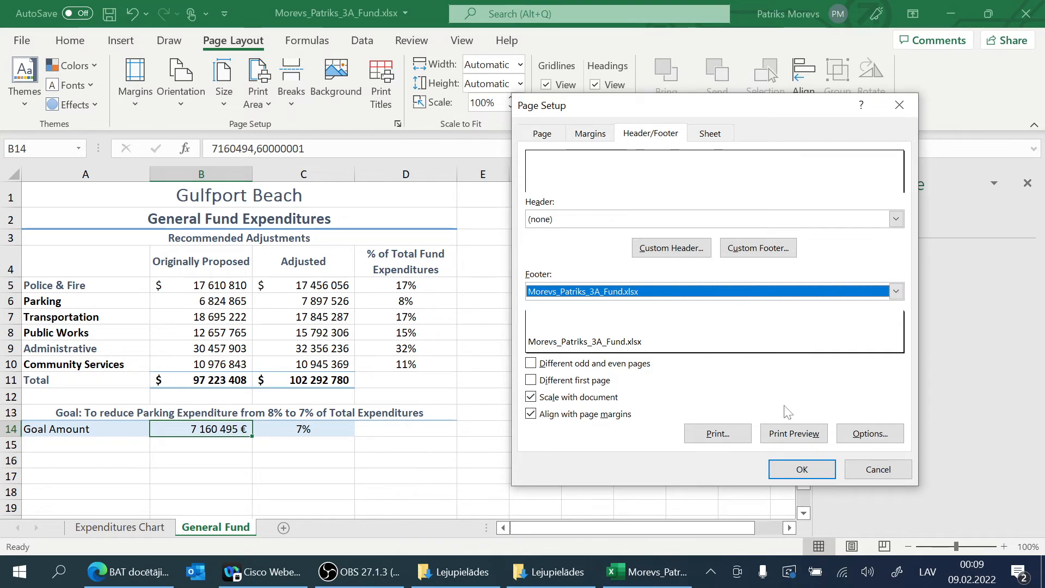
click(820, 469)
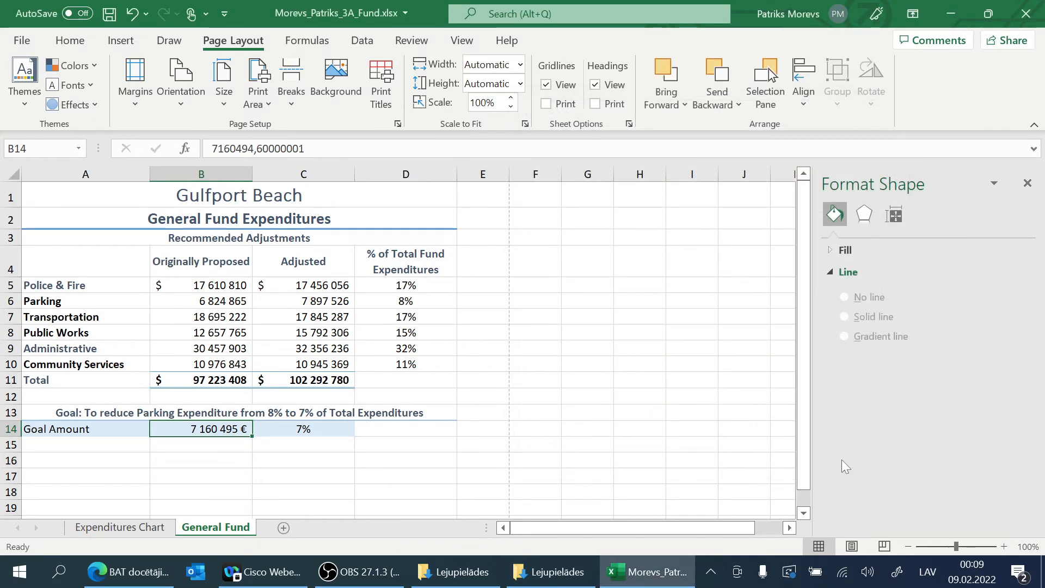
Step: Set the workbook's Tags property to "general fund, expenditures"
click(22, 41)
click(44, 197)
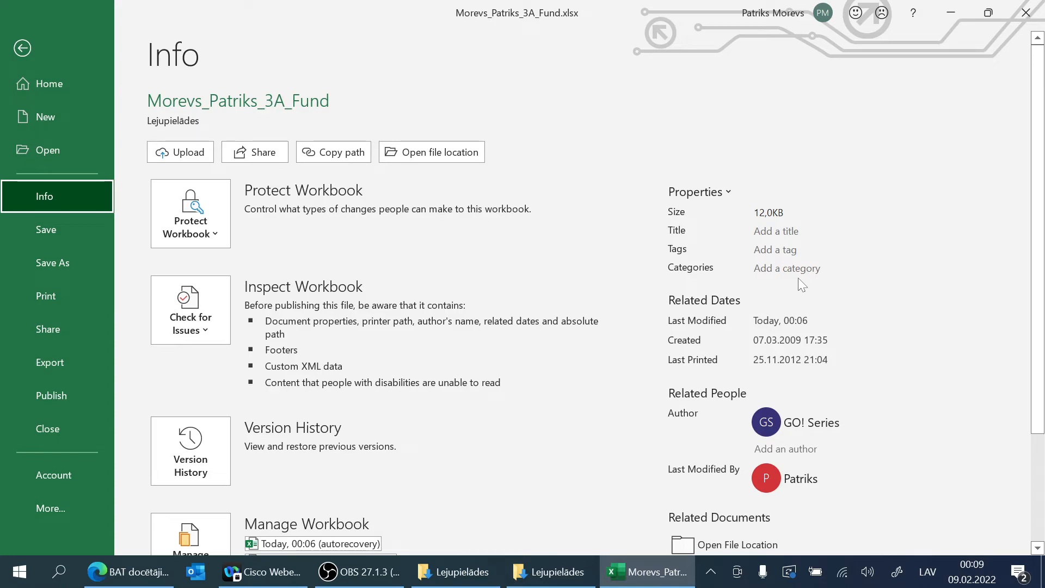
click(776, 249)
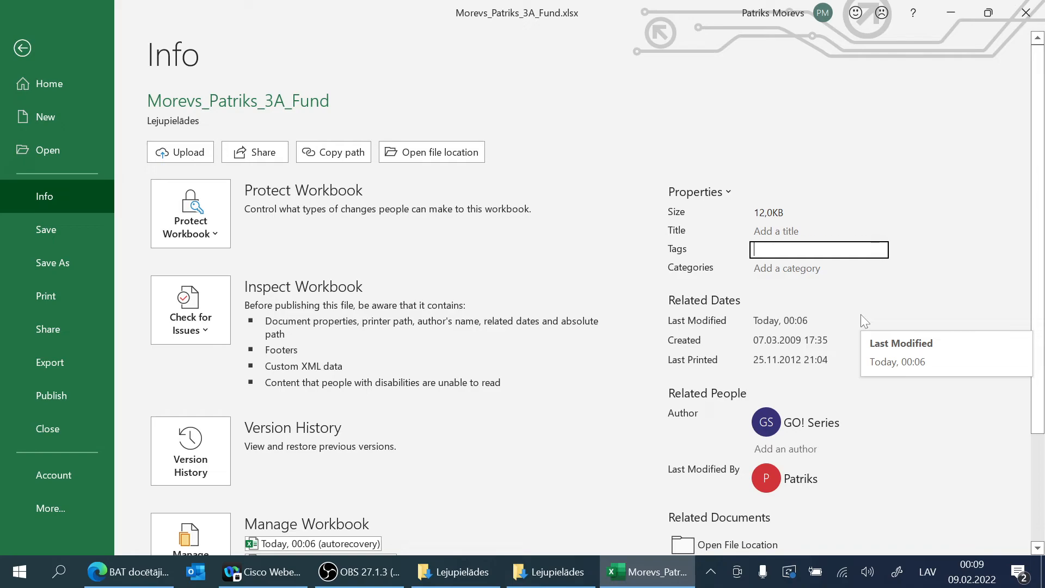
text(genera)
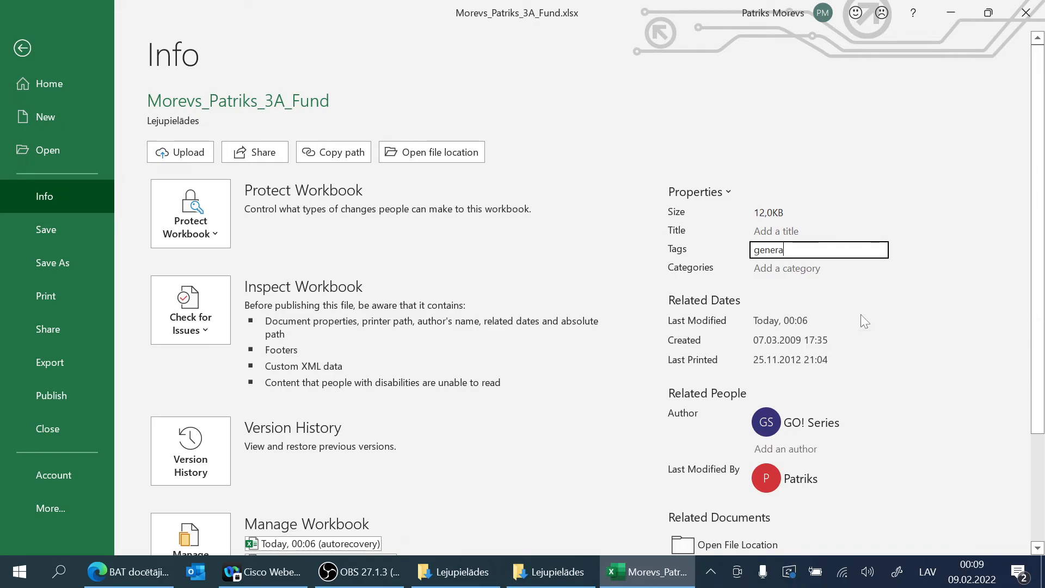
text(l fund, expenditures)
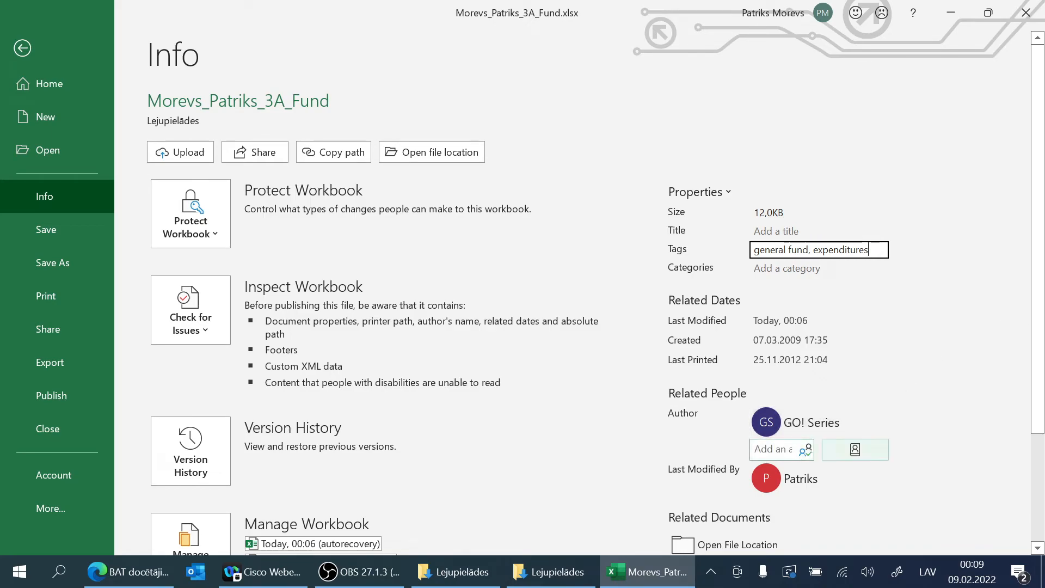
Step: Add the author's initials to the workbook's Author property and remove GO! Series as an author
click(796, 454)
text(pAt)
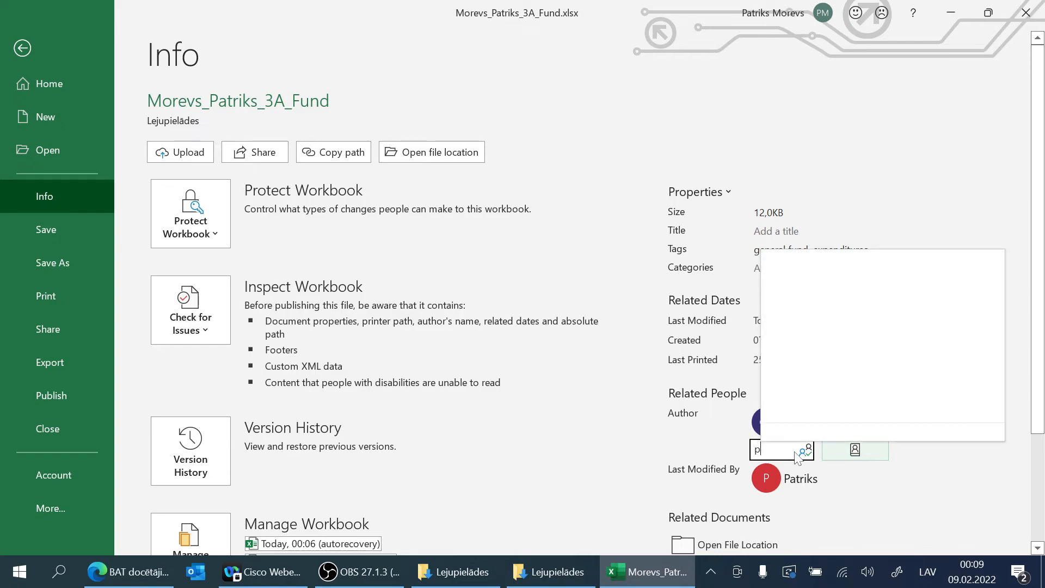
key(BackSpace)
key(BackSpace)
key(BackSpace)
text(PM)
click(671, 414)
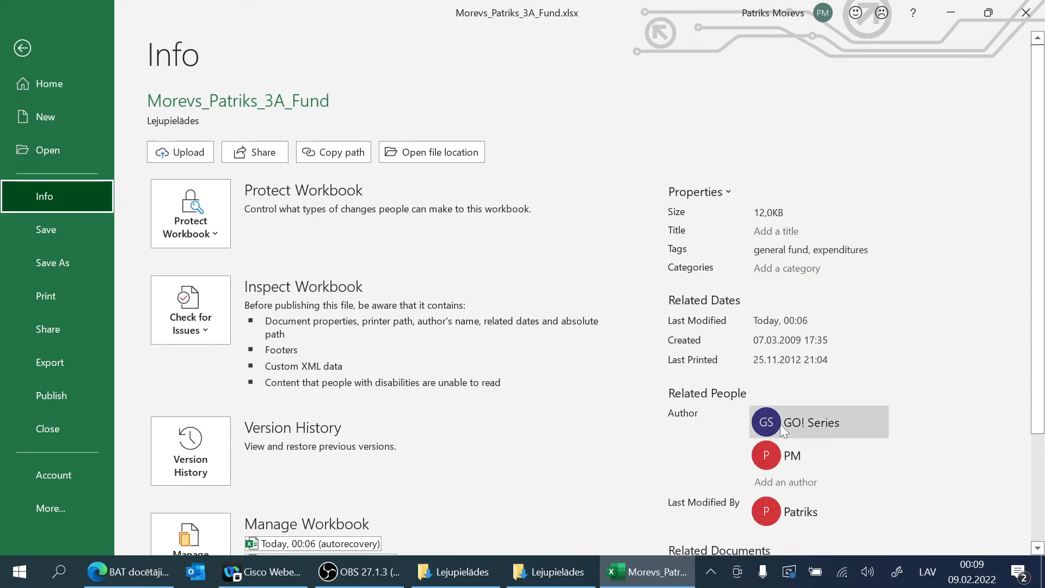
right_click(835, 426)
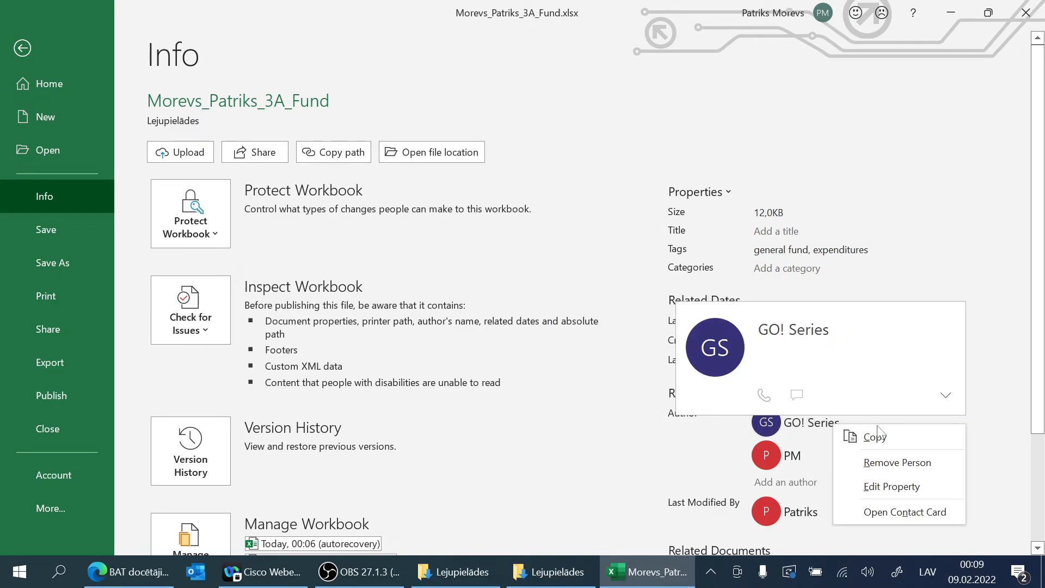
click(924, 462)
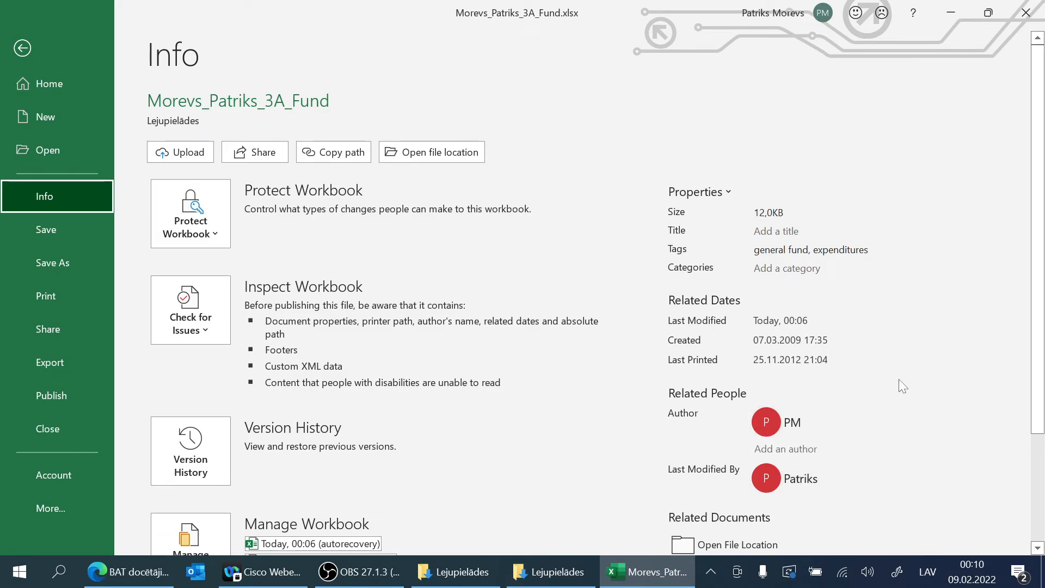
Step: Examine the contact card of the newly added author, closing it again each time
click(796, 420)
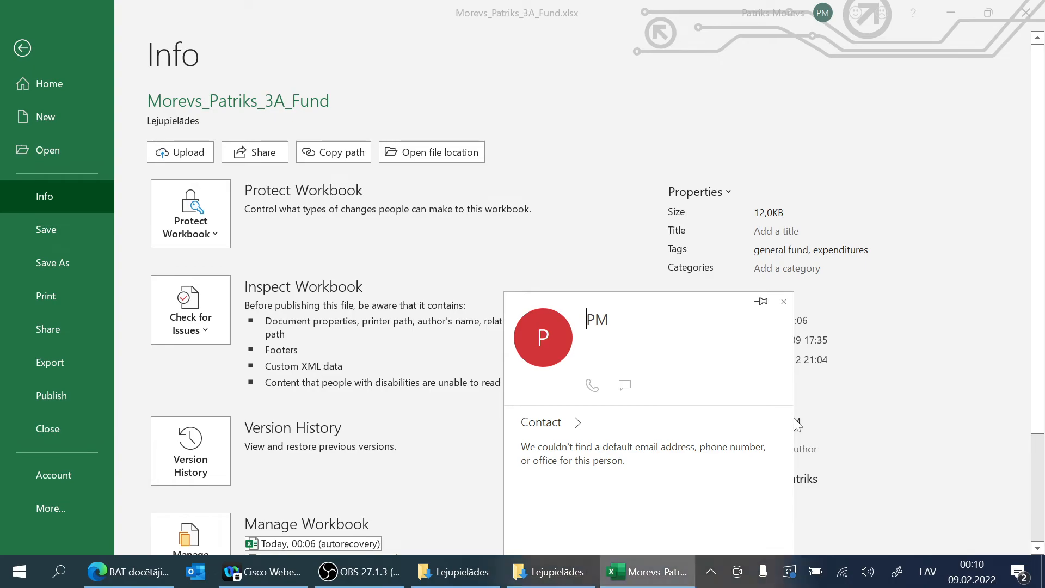
key(Escape)
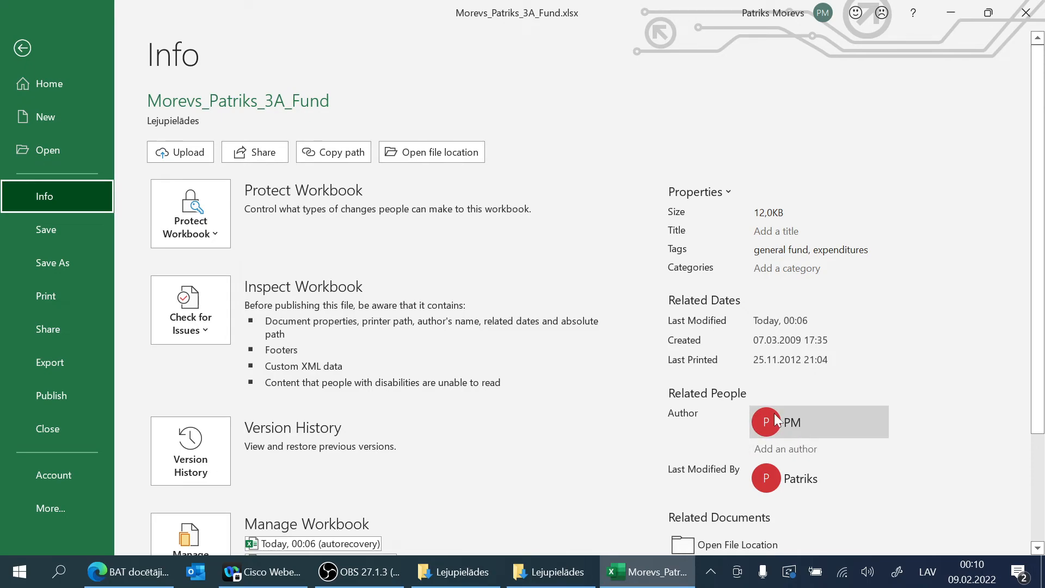
click(802, 423)
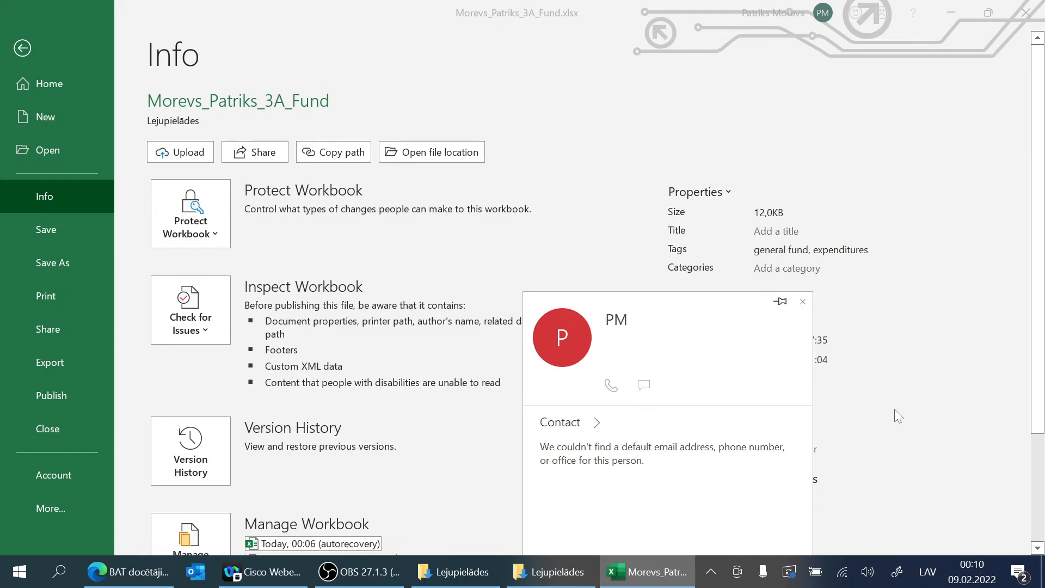
key(Escape)
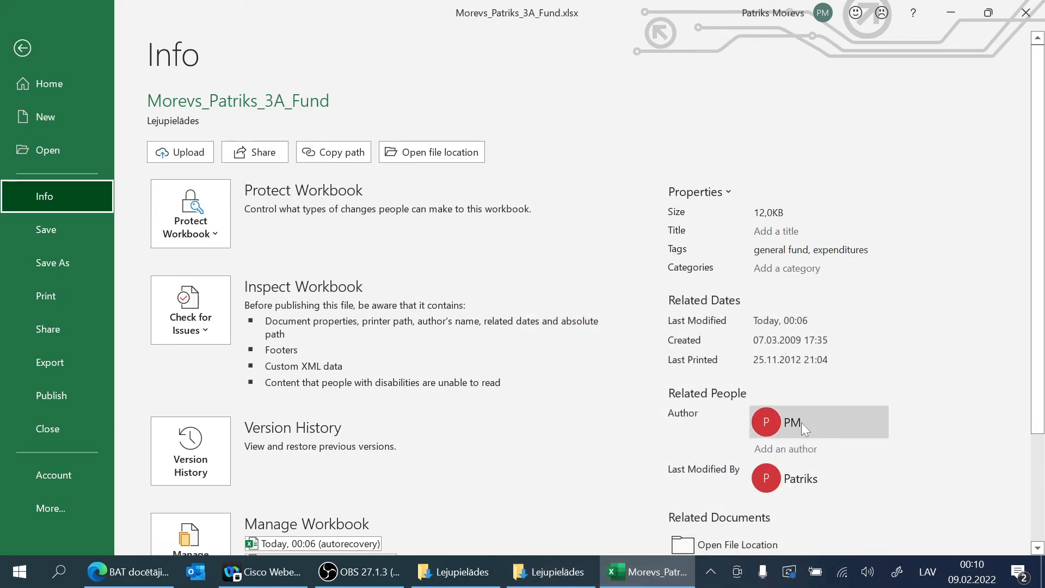
click(800, 448)
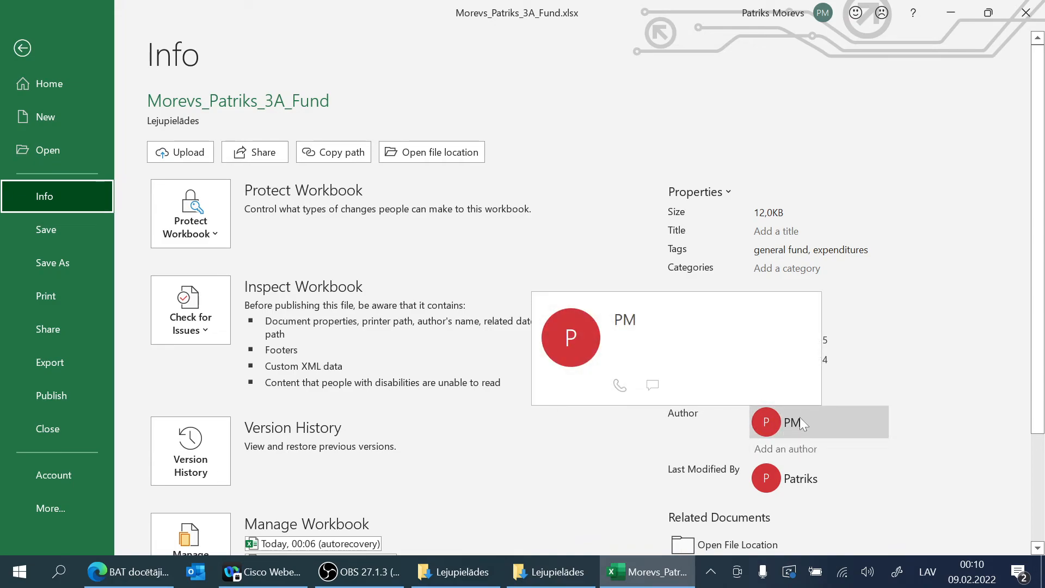
click(799, 419)
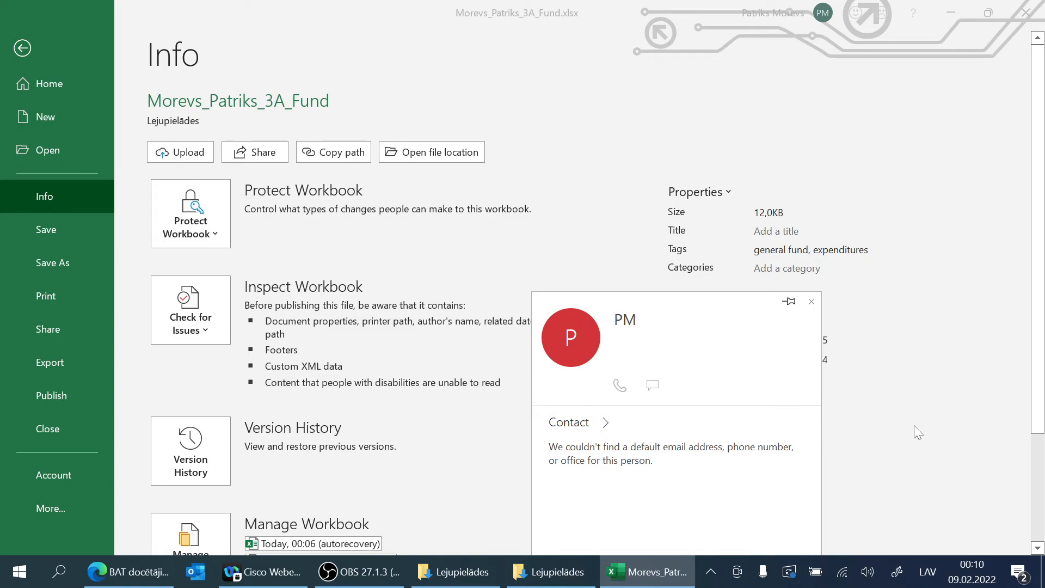
key(Escape)
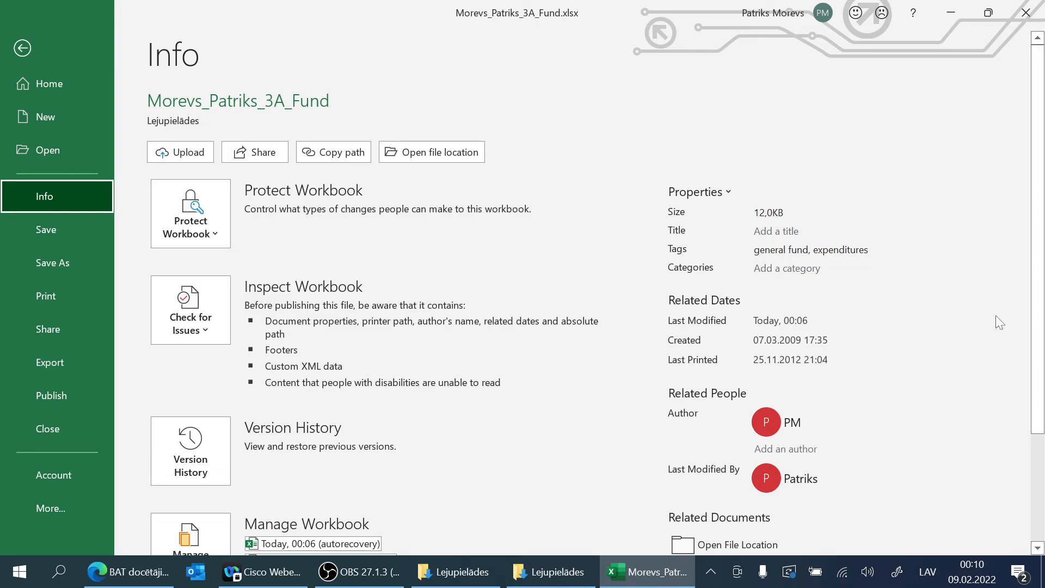
Step: Group the Expenditures Chart and General Fund sheets and check both pages in the print preview
click(21, 48)
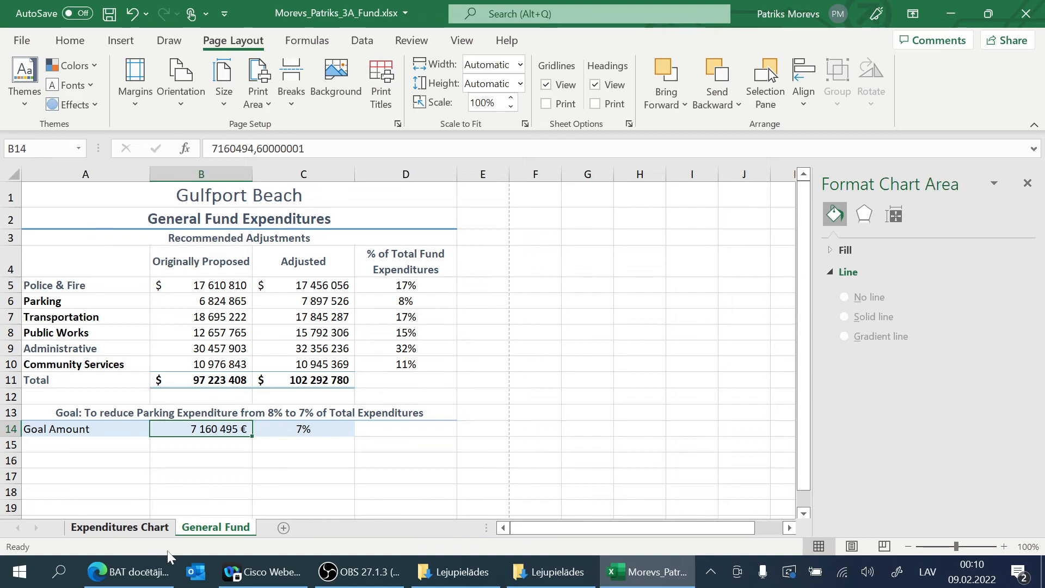
click(122, 528)
click(195, 528)
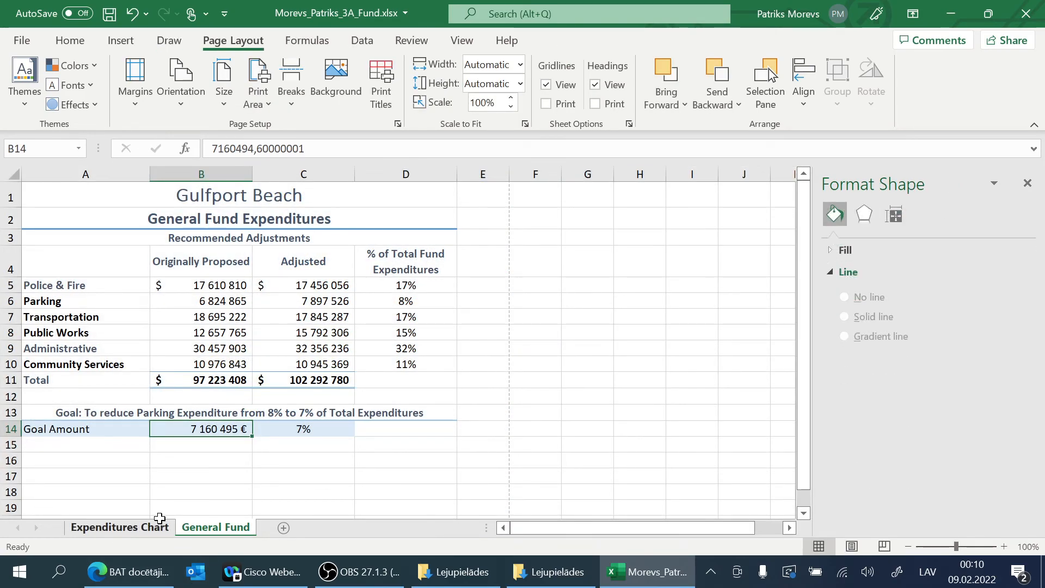
ctrl+click(126, 531)
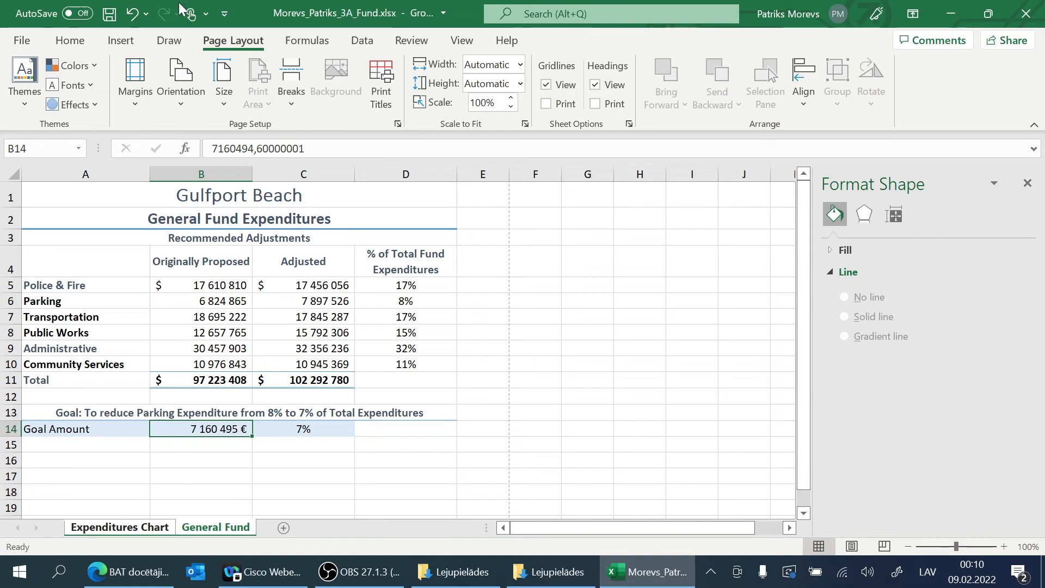
click(23, 41)
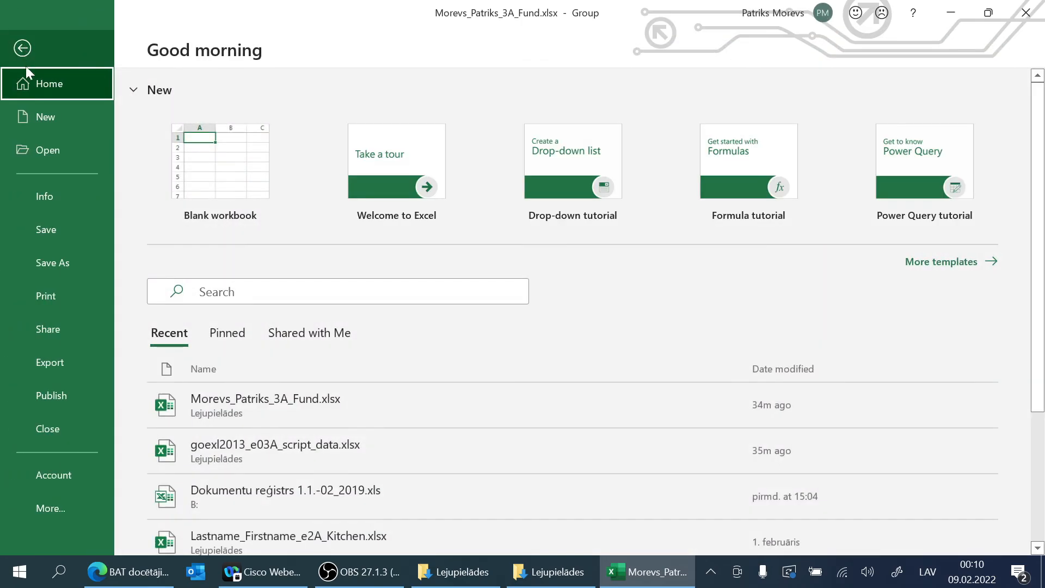
click(69, 295)
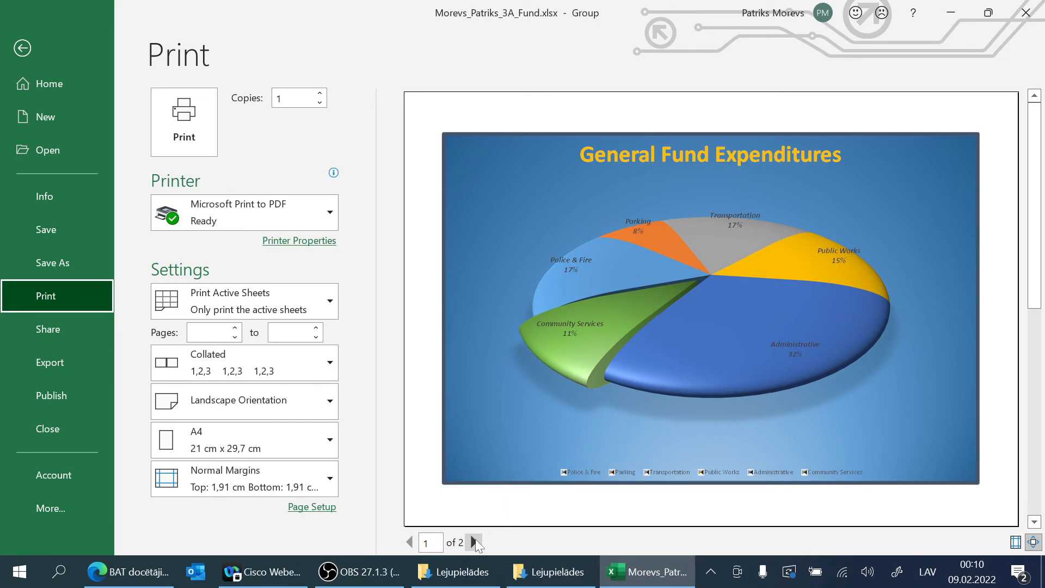
click(473, 542)
click(411, 545)
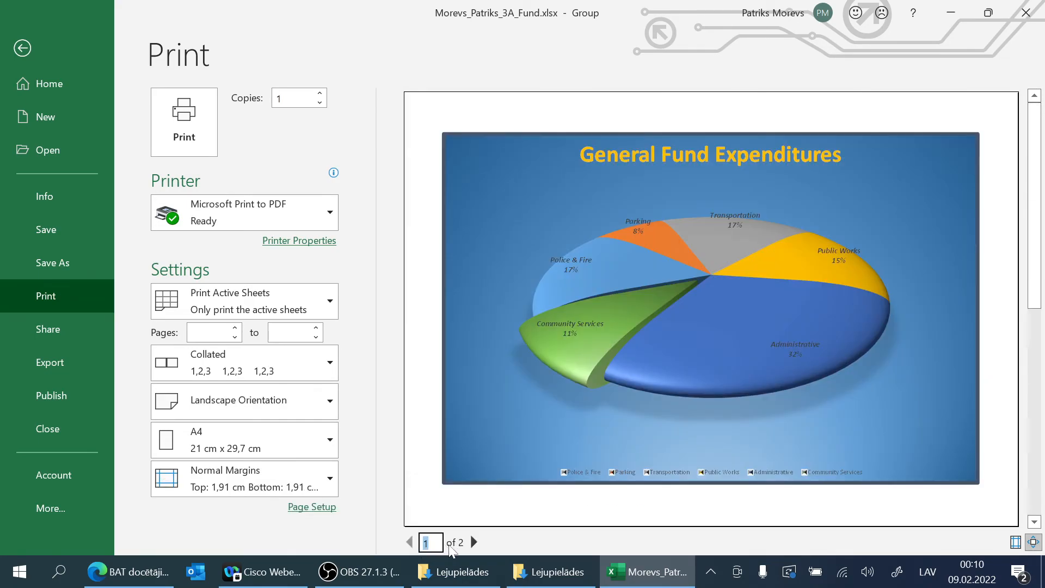
click(474, 542)
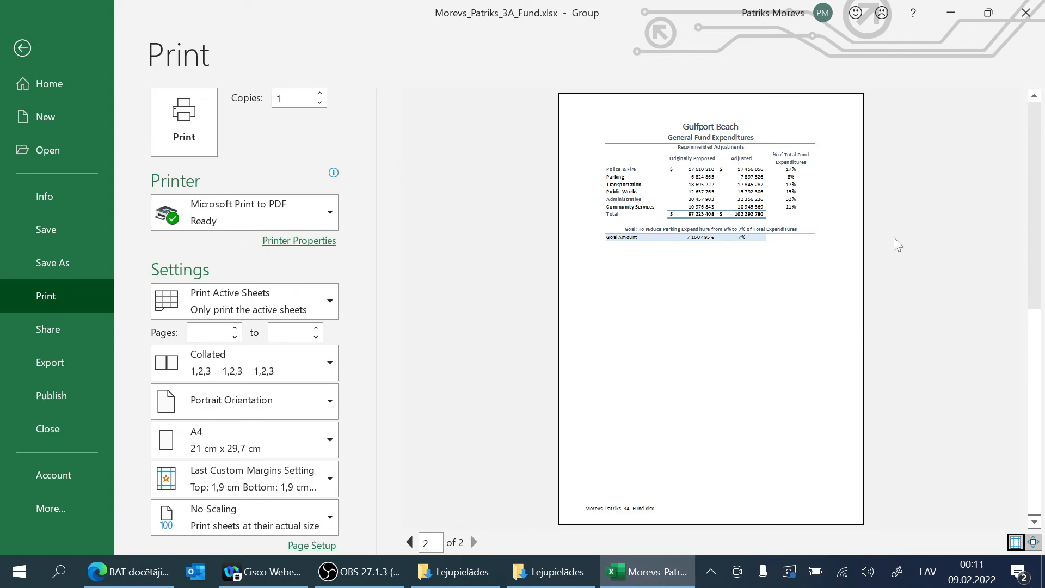
click(22, 49)
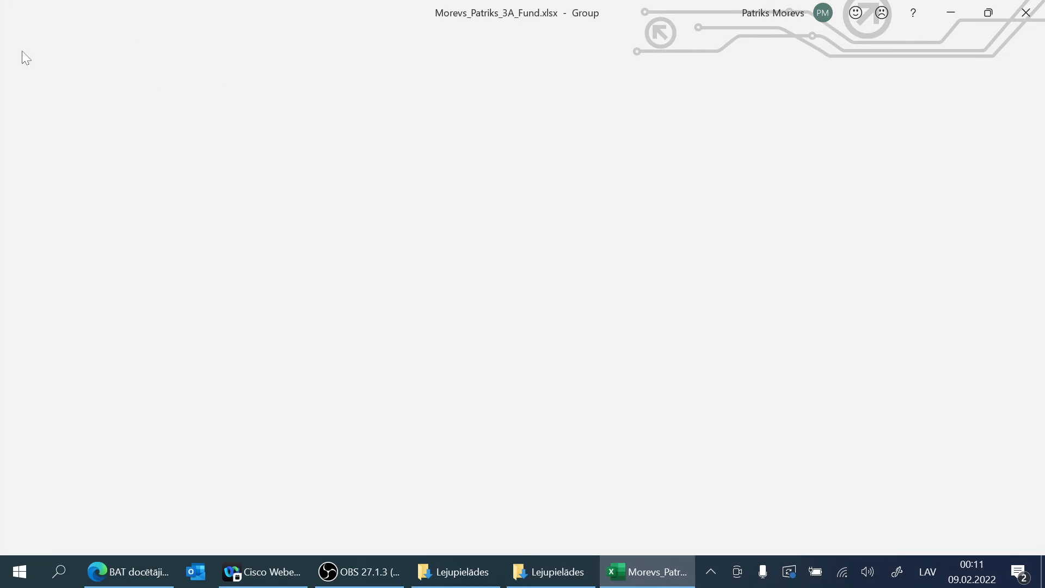
Step: Ungroup the sheets and check the print preview of the General Fund sheet alone
click(170, 528)
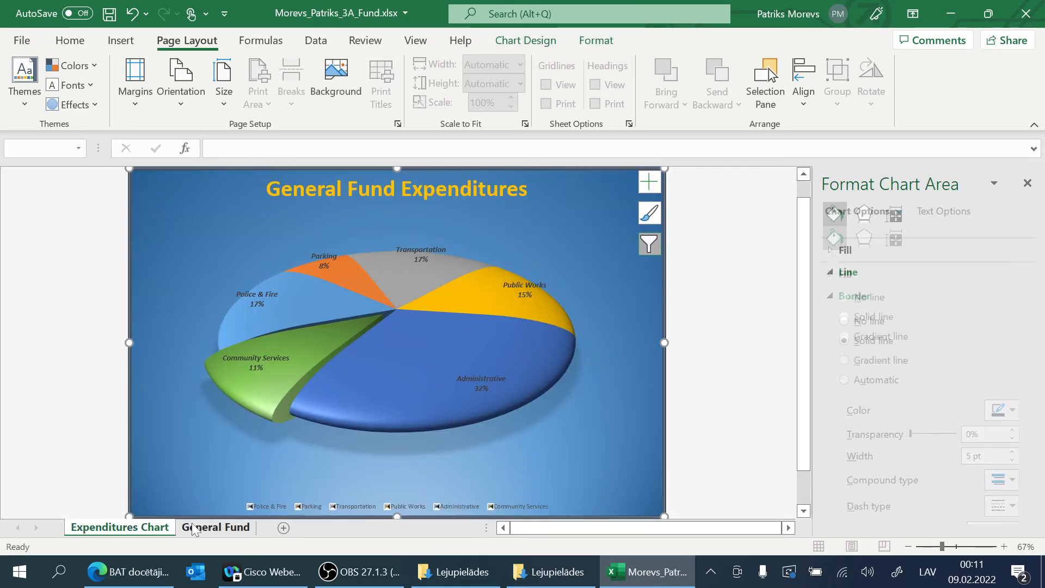
click(181, 527)
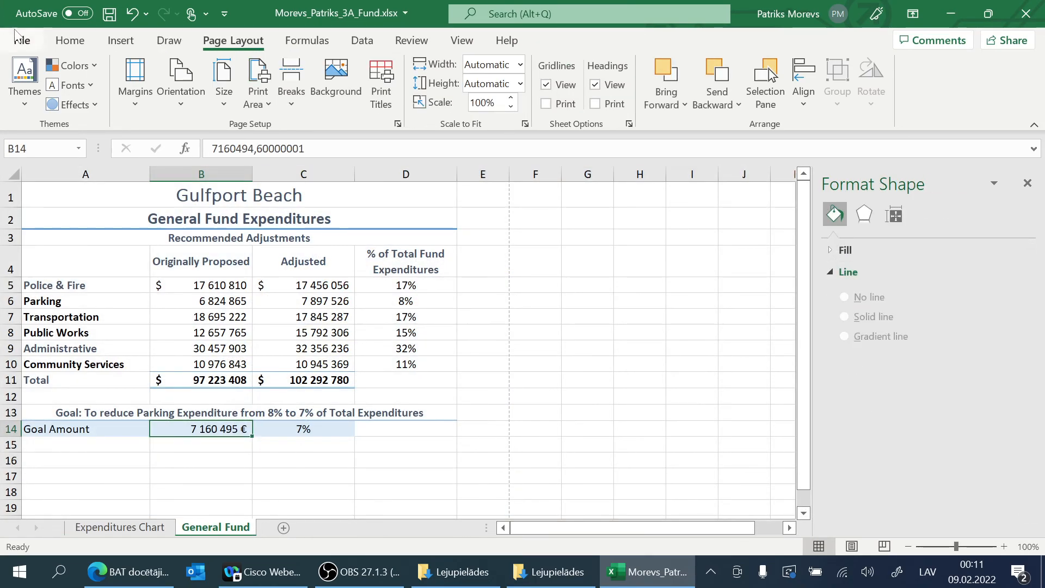
click(21, 40)
click(44, 292)
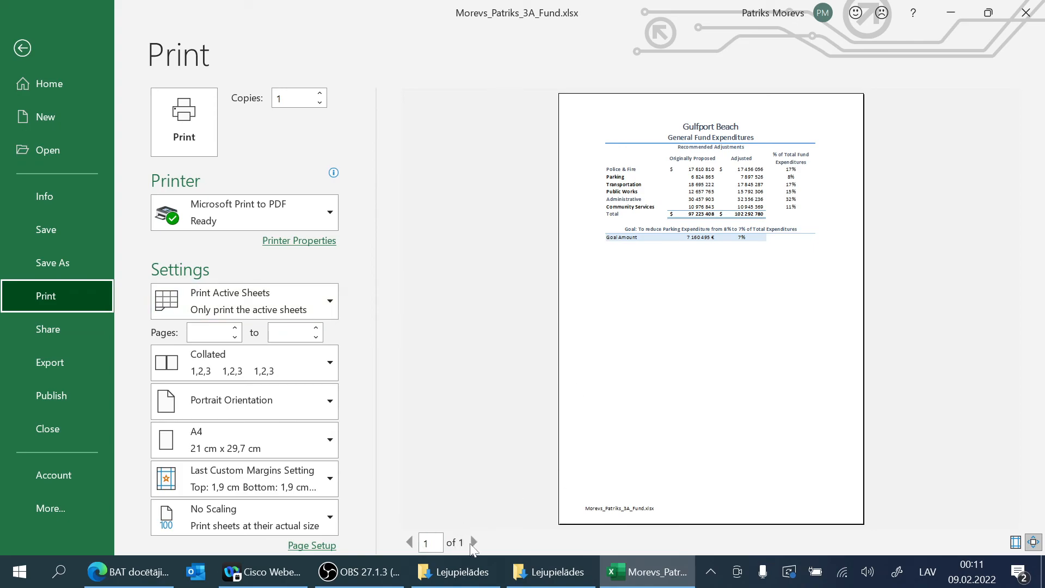
click(22, 48)
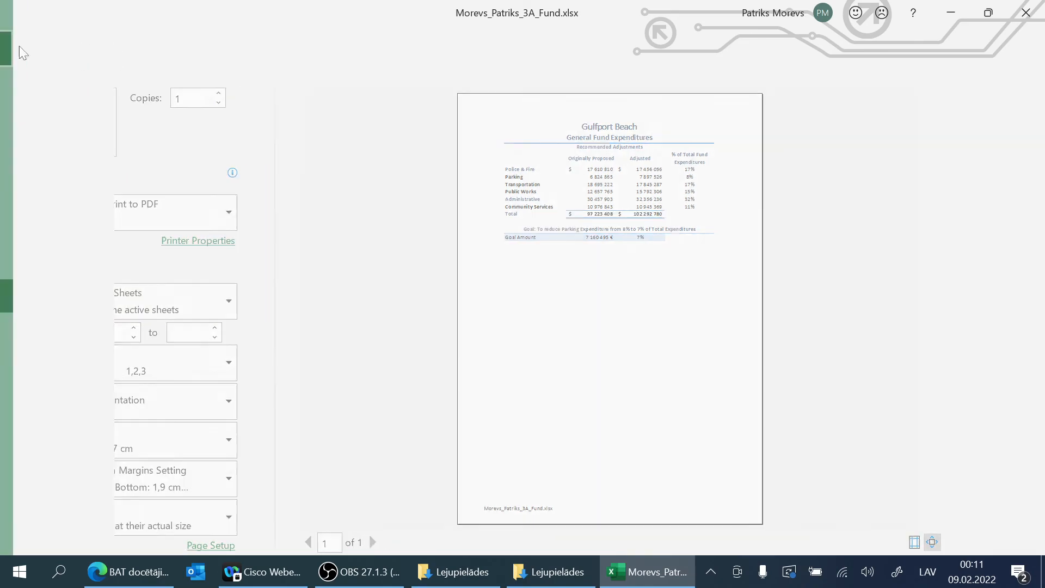
Step: Group the Expenditures Chart sheet with General Fund again and recheck their pages in the print preview
ctrl+click(119, 527)
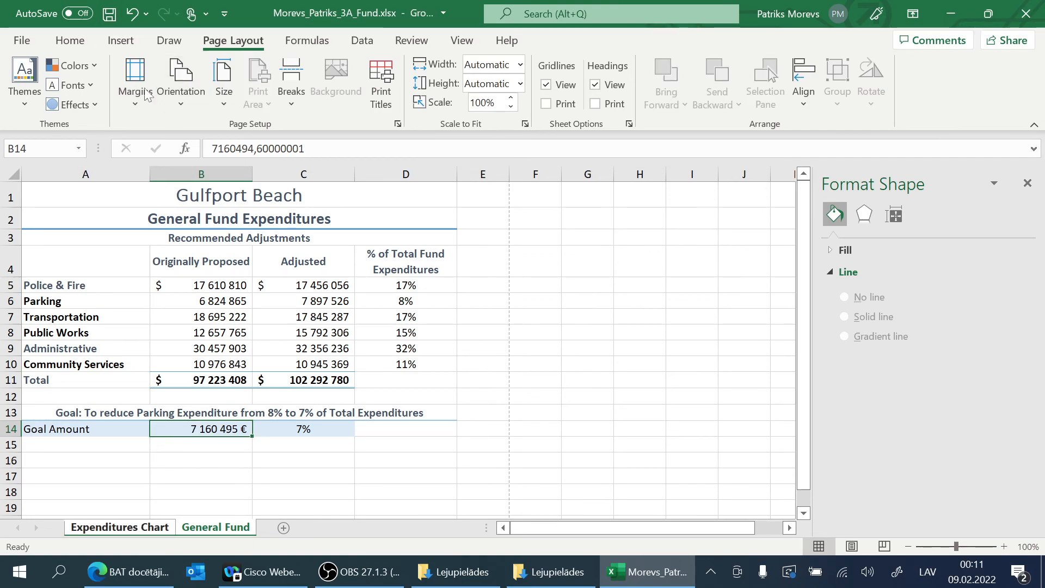
click(21, 40)
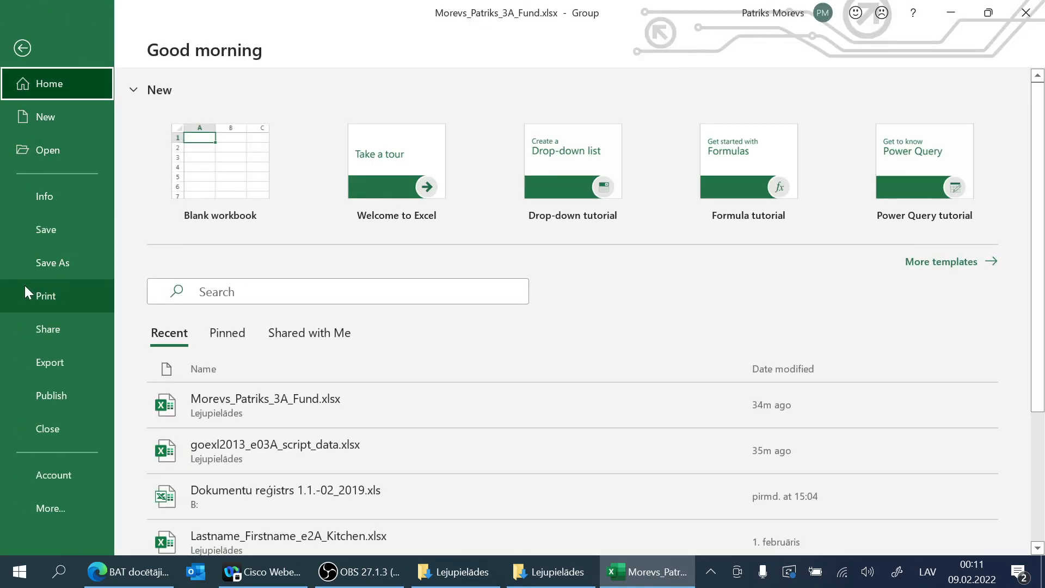
click(24, 289)
click(474, 542)
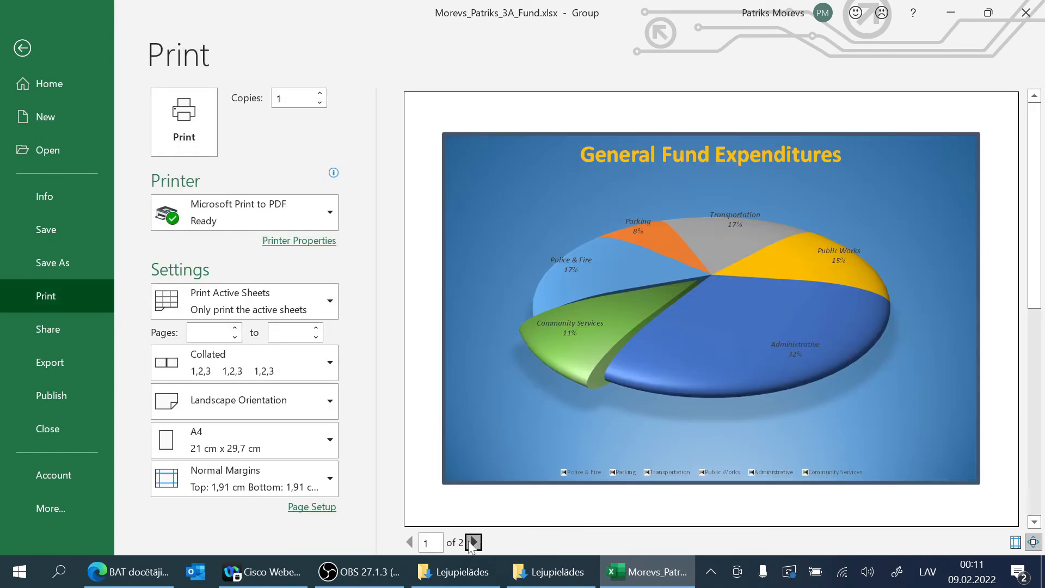
click(410, 542)
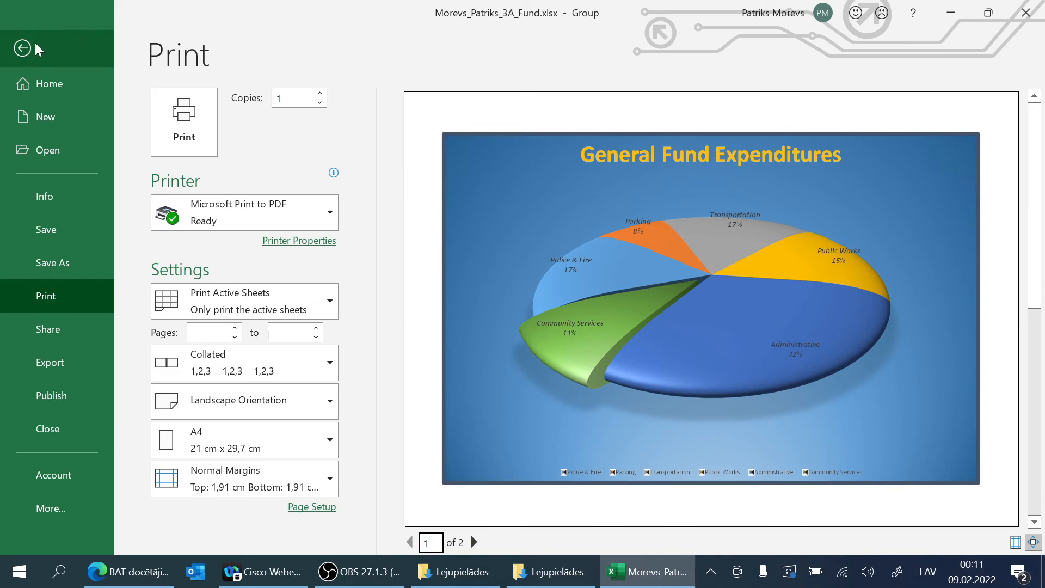
click(23, 49)
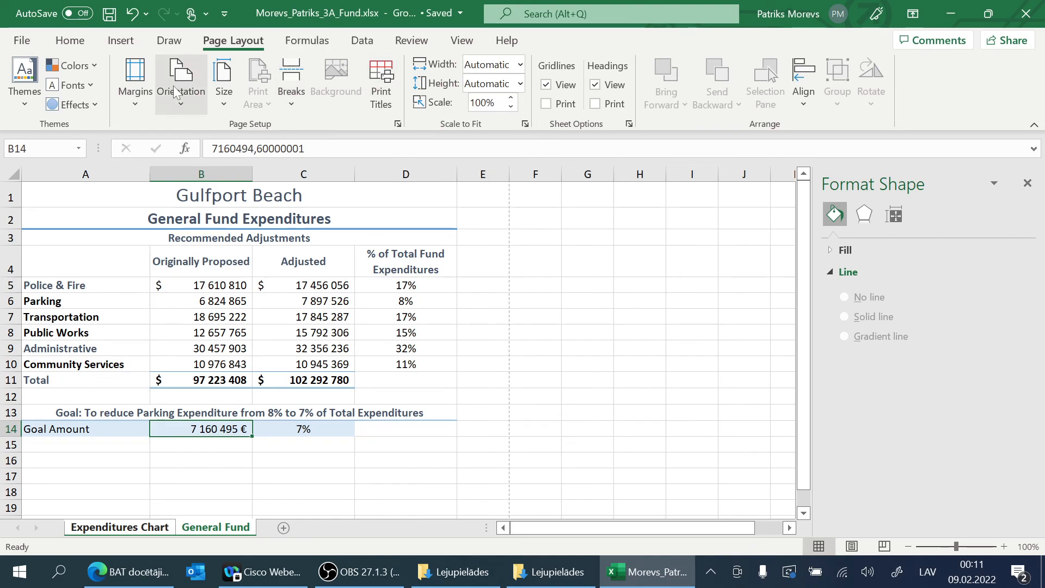
Step: Return to the print settings for the grouped sheets
click(21, 43)
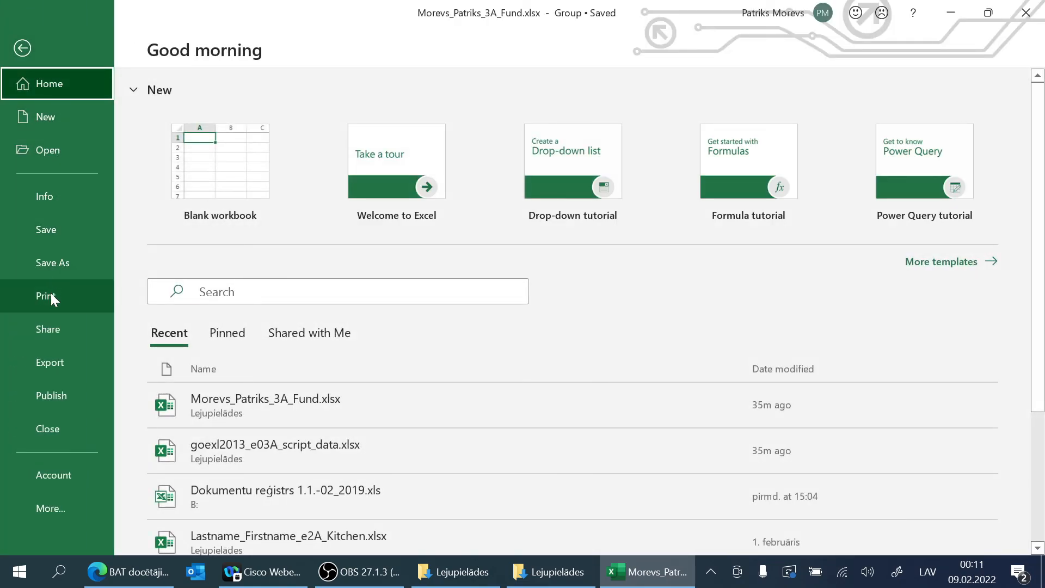